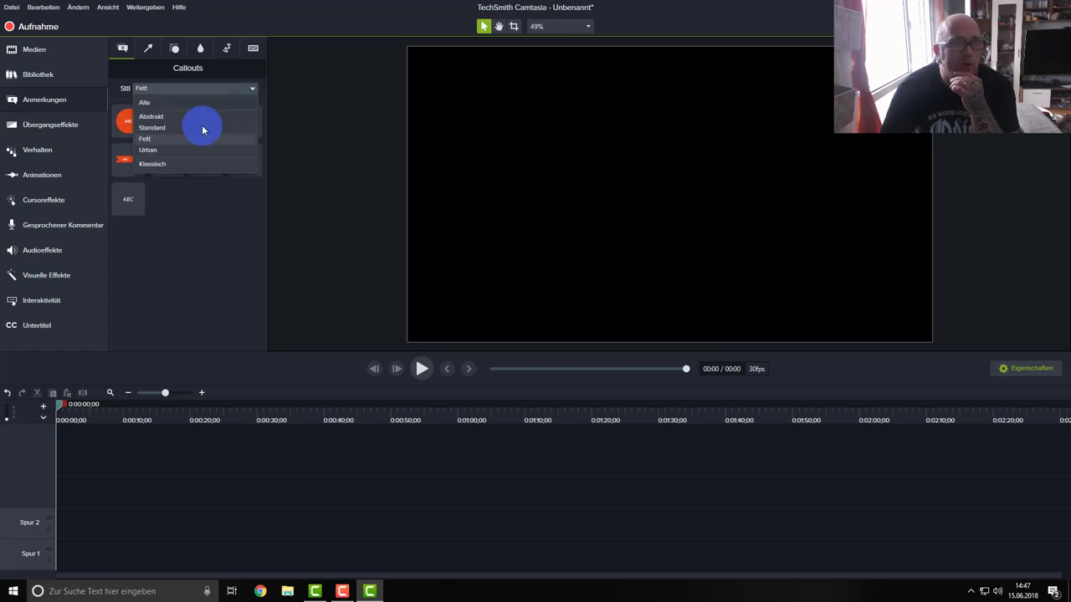
- Examine the callout annotations in the Urban style and with the style filter set to Alle
click(156, 149)
click(254, 90)
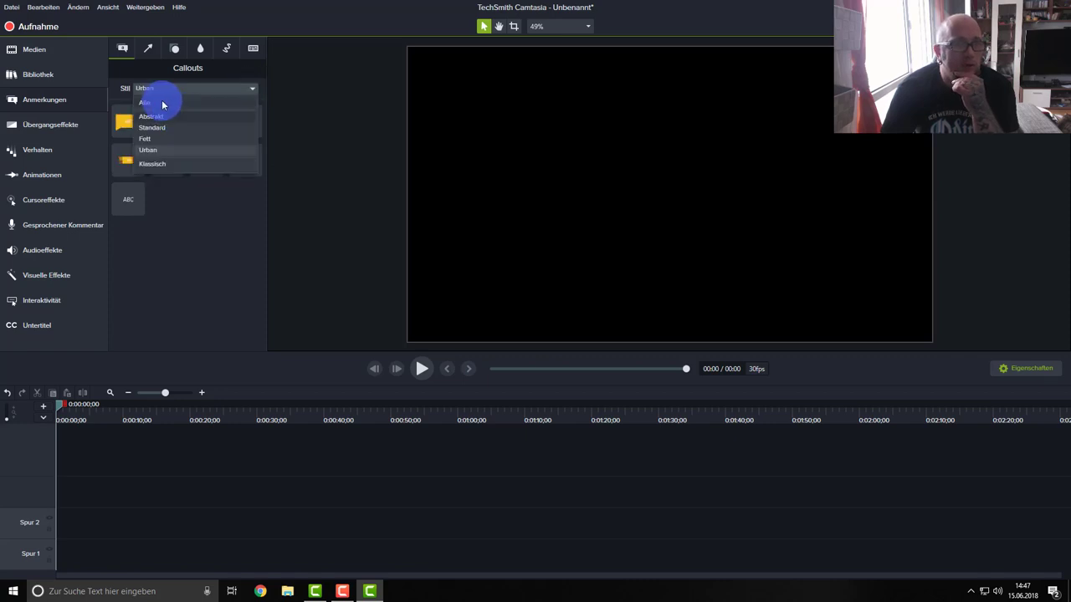
click(158, 107)
scroll(221, 175, down, 3)
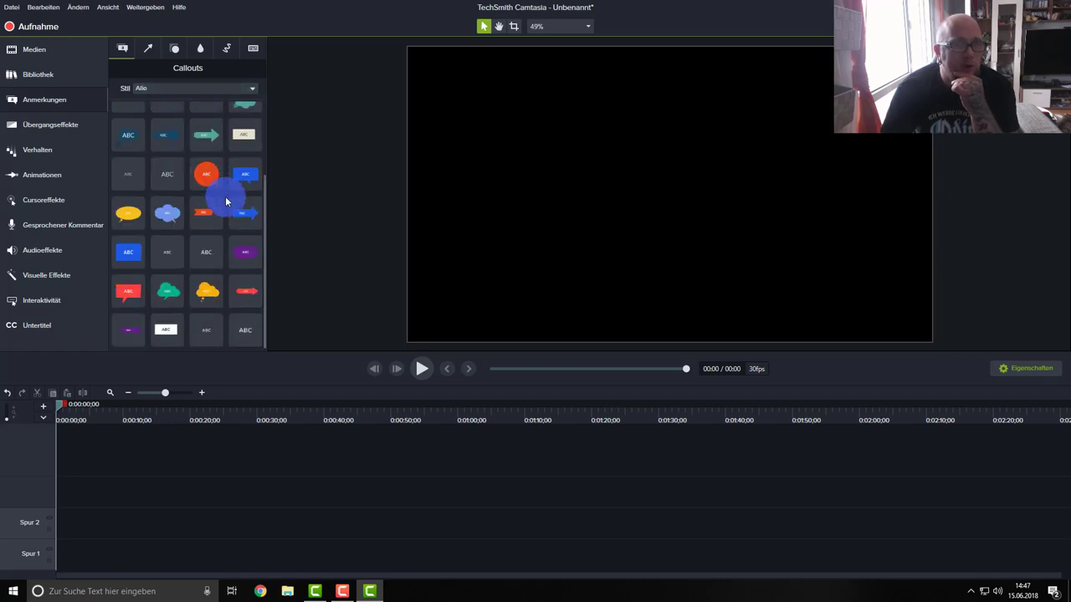
scroll(225, 198, up, 3)
mouse_move(225, 201)
mouse_down()
mouse_move(198, 163)
mouse_move(210, 172)
mouse_move(176, 201)
mouse_up()
- Examine the other annotation categories: arrows and lines, shapes, blur and highlight, sketch motion drawings and keystroke callouts
click(148, 48)
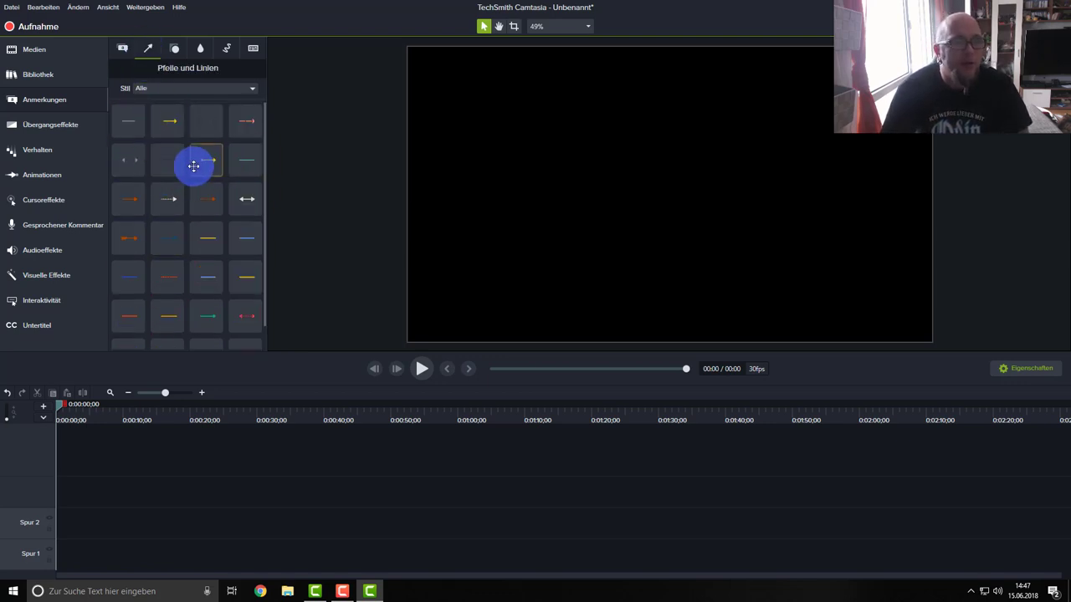
scroll(193, 180, down, 1)
click(174, 47)
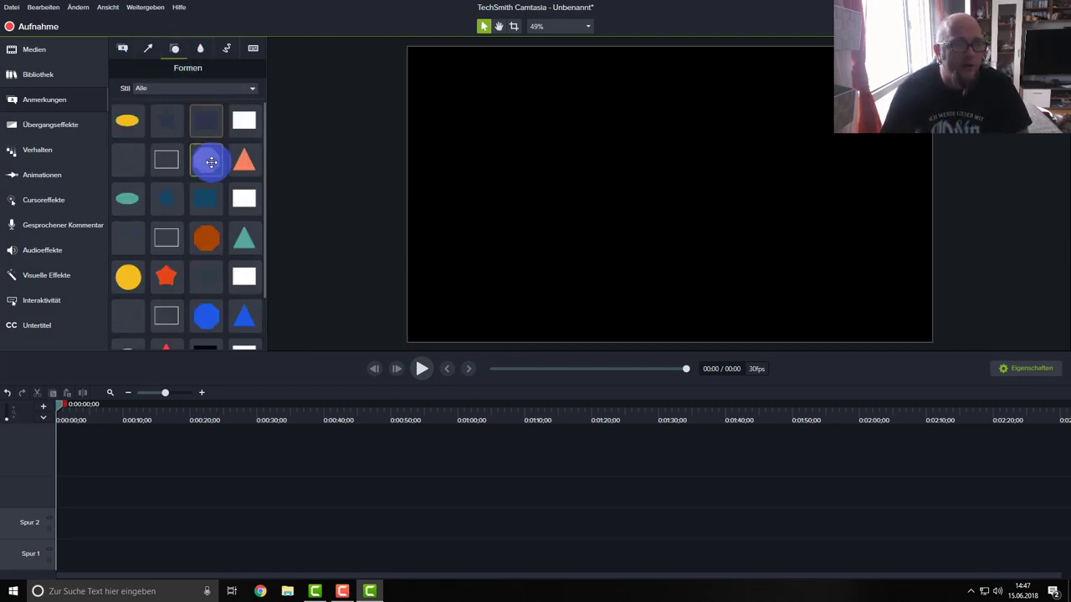
scroll(210, 179, up, 2)
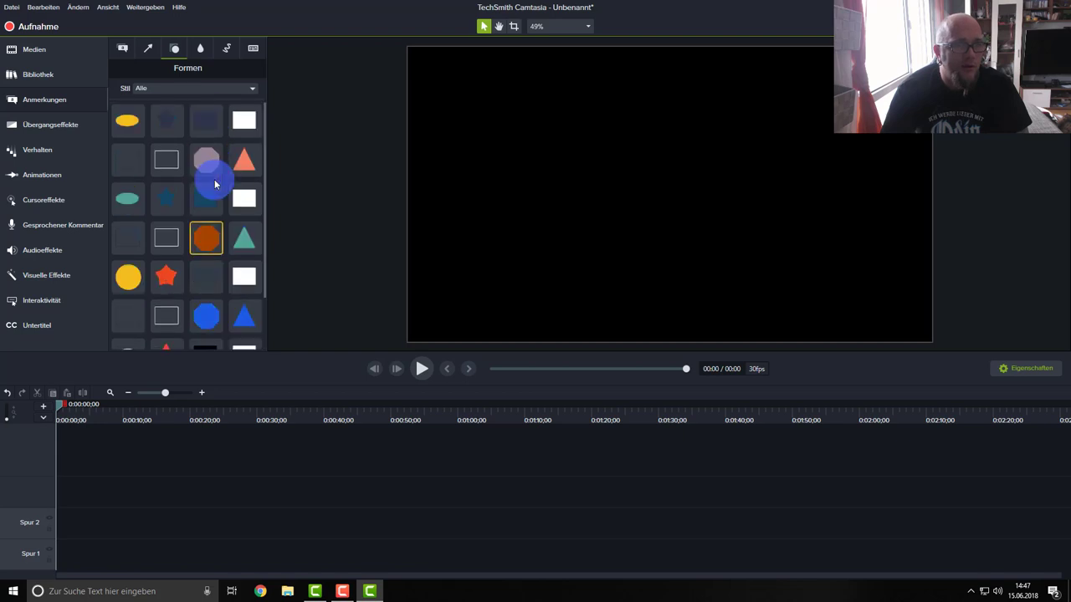
click(200, 48)
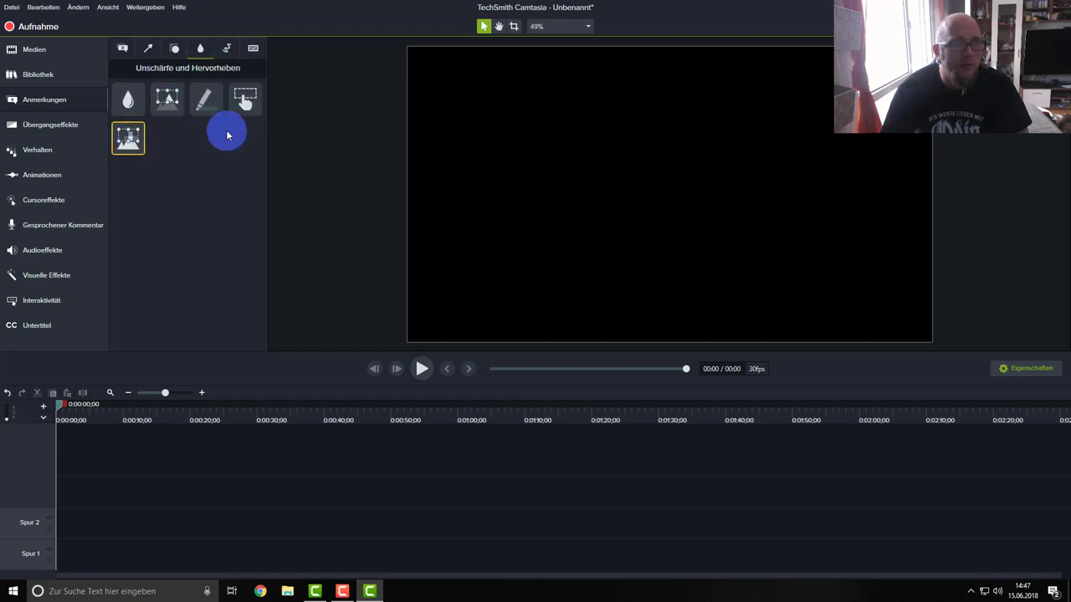
click(225, 52)
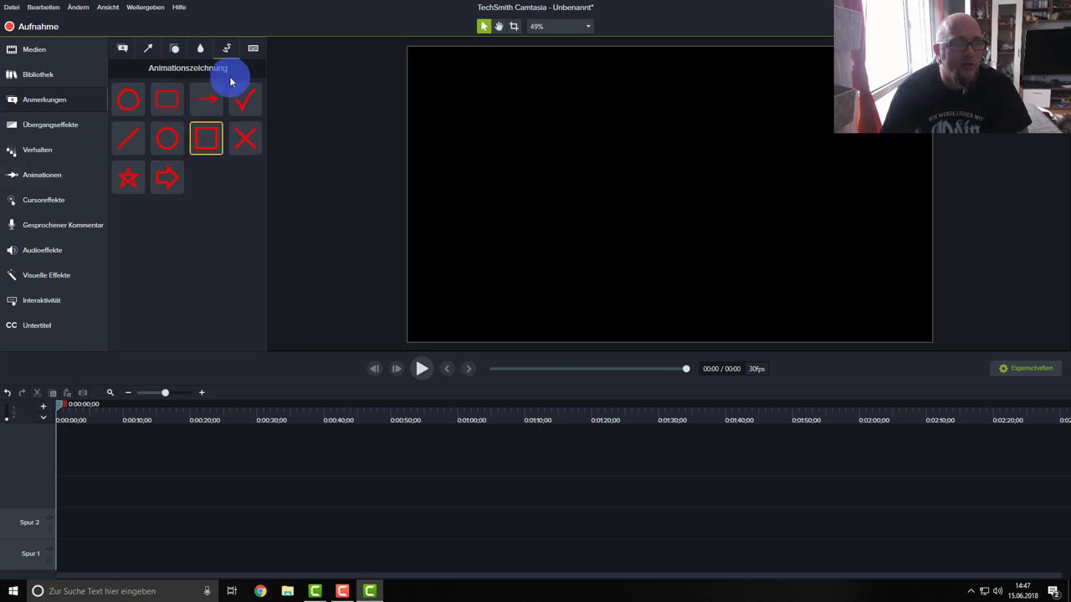
click(250, 51)
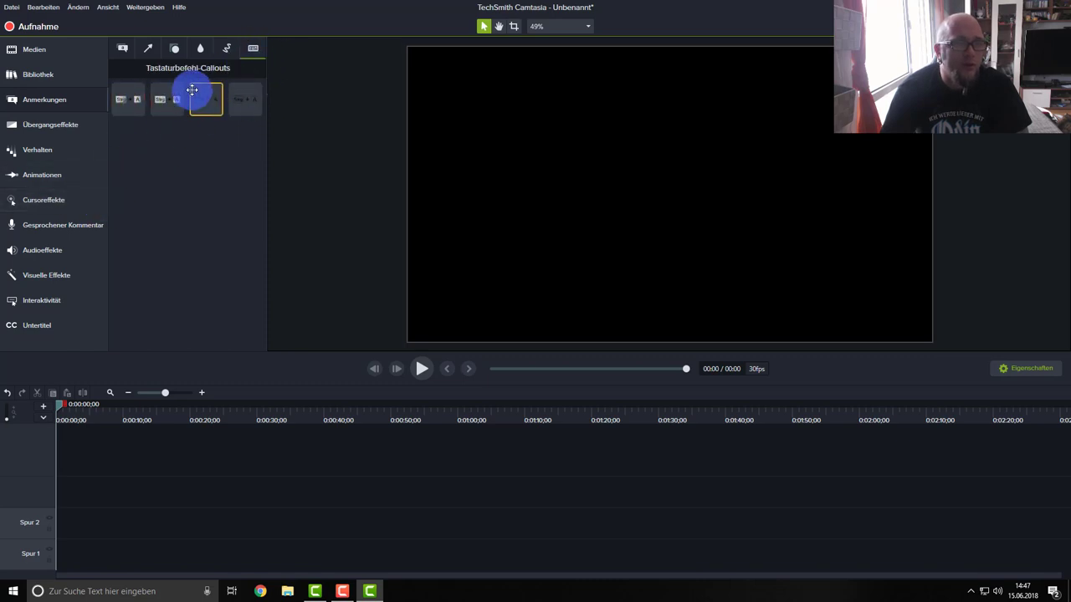
- Examine the full collection of transition effects with the type filter on Alle, from Blende to Zickzack
click(30, 132)
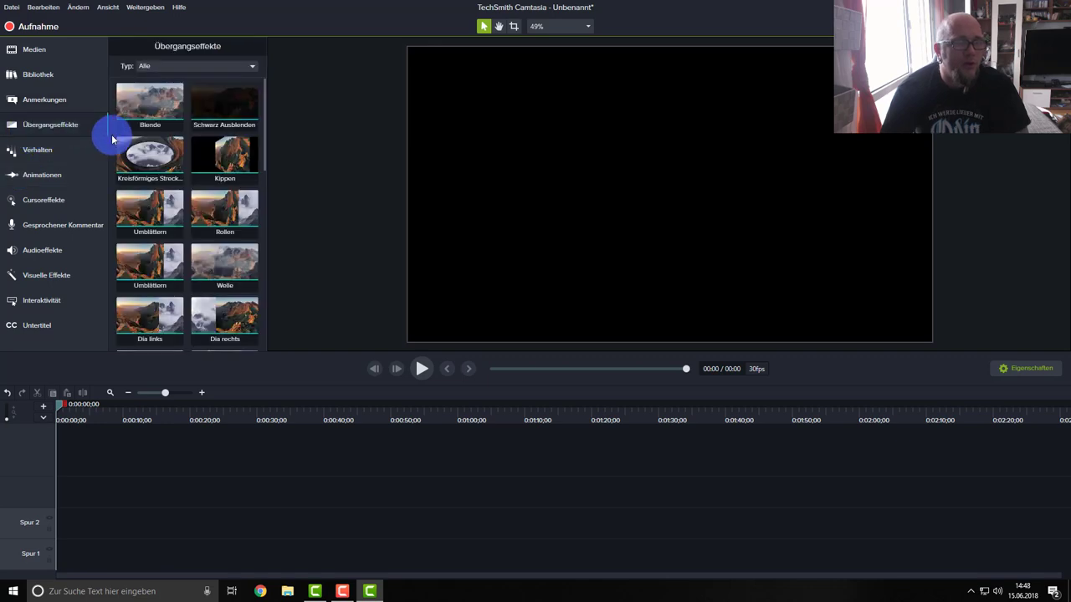
scroll(168, 208, down, 10)
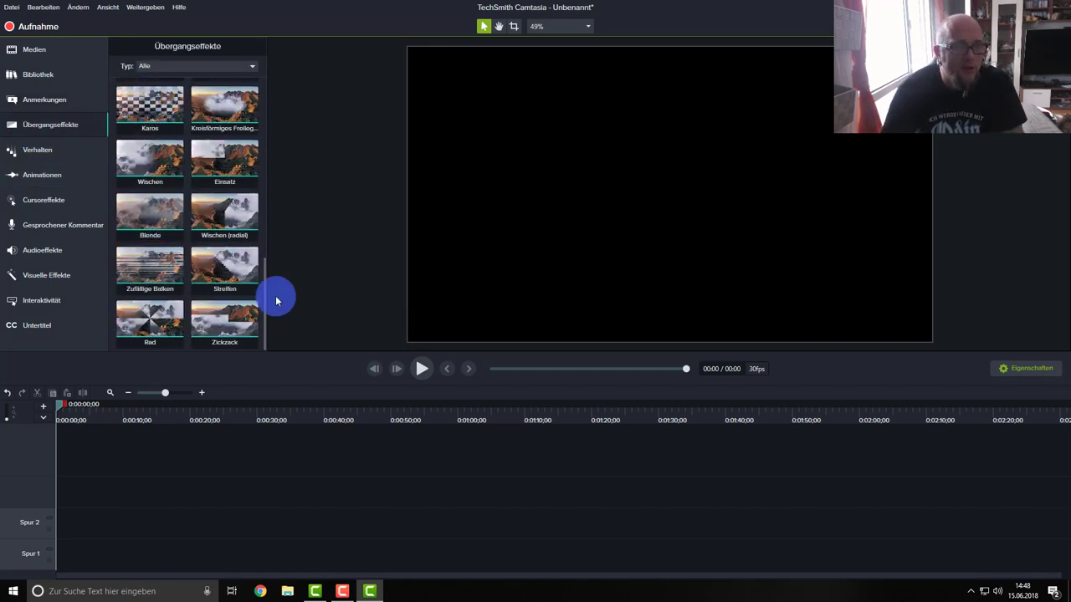
scroll(265, 301, down, 1)
drag(269, 295, 268, 84)
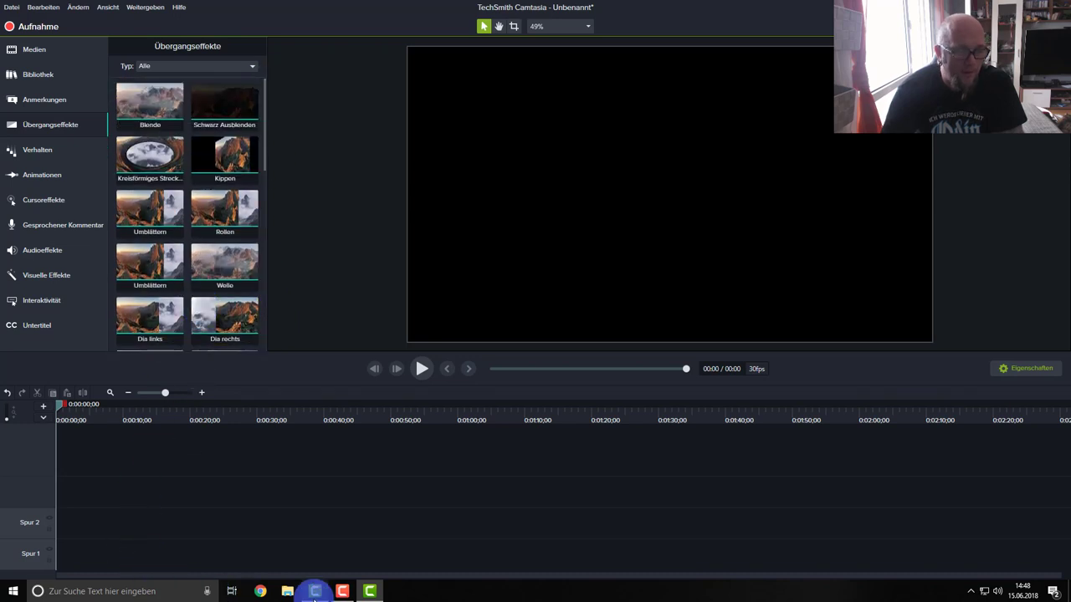
- Switch to the other Camtasia window, examine its transition effects for comparison, and return to TechSmith Camtasia
click(316, 591)
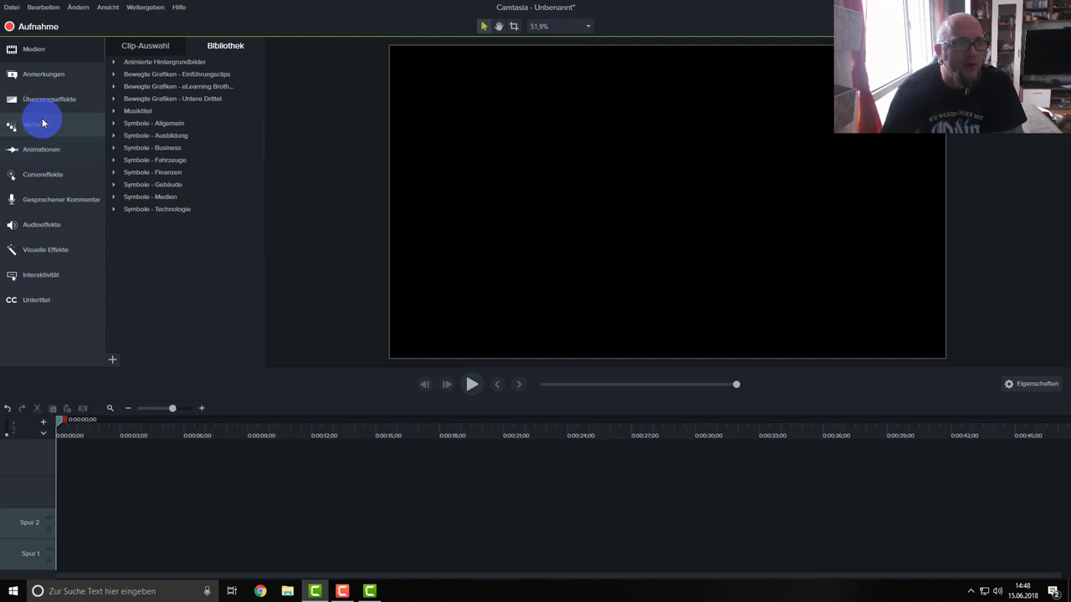
click(46, 101)
drag(263, 97, 263, 310)
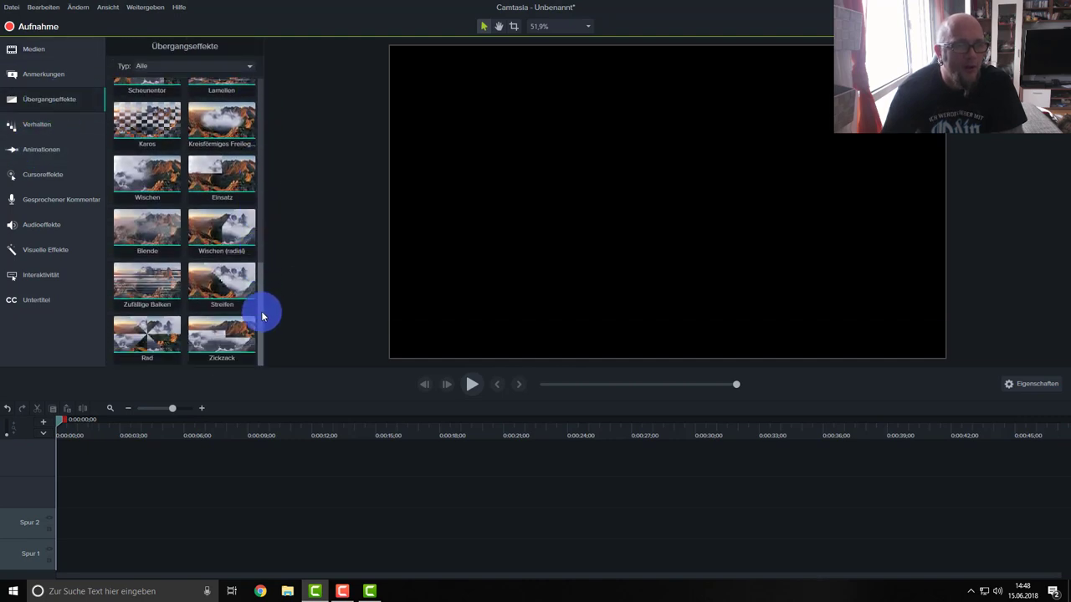
click(50, 127)
click(366, 588)
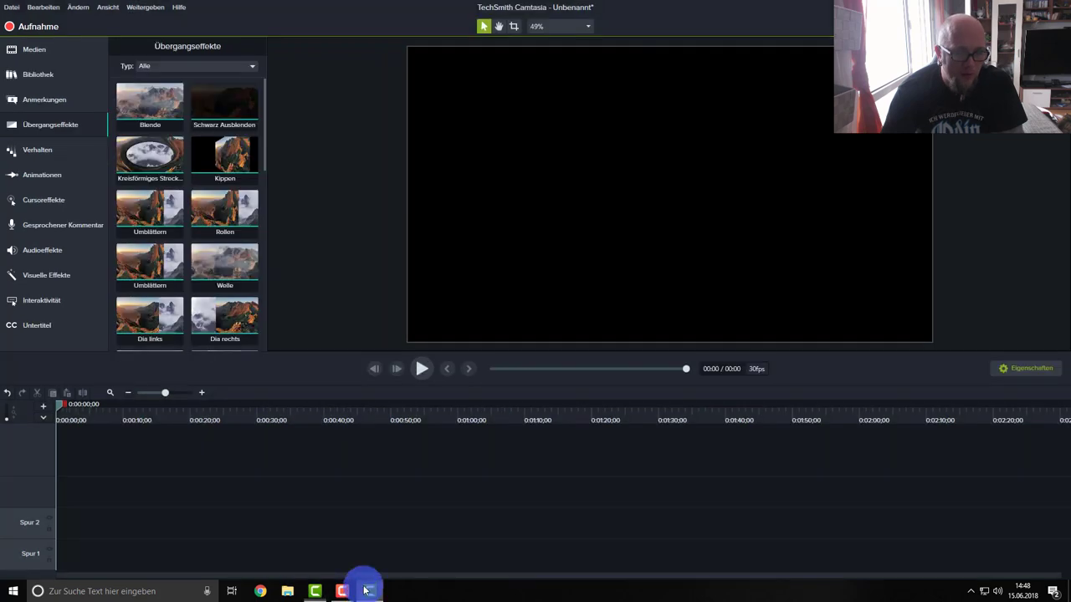
- Examine the text behavior presets, including Treiben, Explosion and Springen und Fallen
click(61, 157)
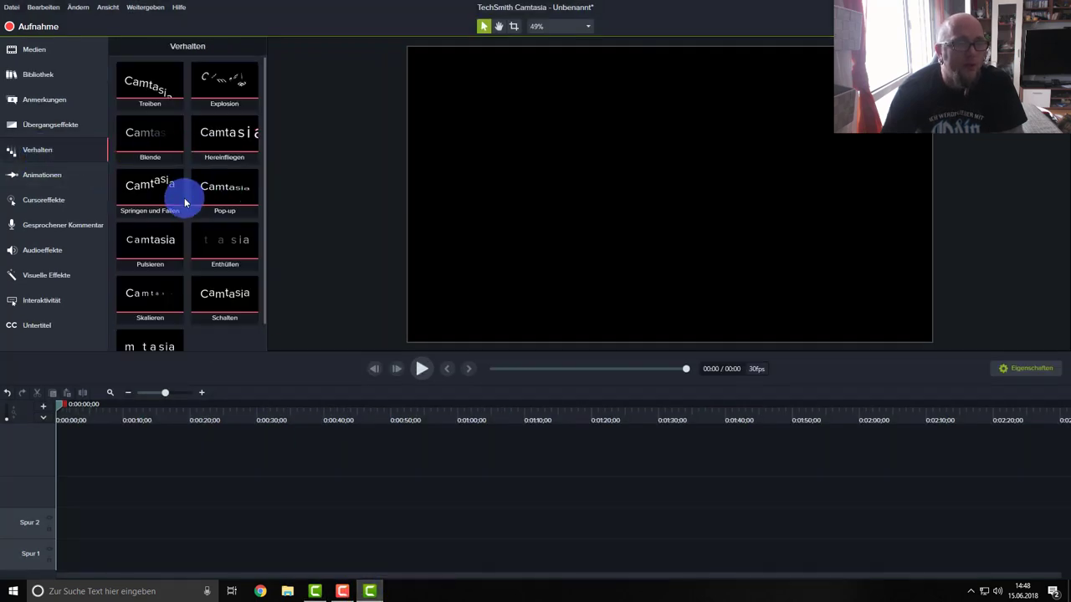
scroll(184, 201, down, 1)
scroll(179, 184, up, 1)
drag(156, 95, 579, 203)
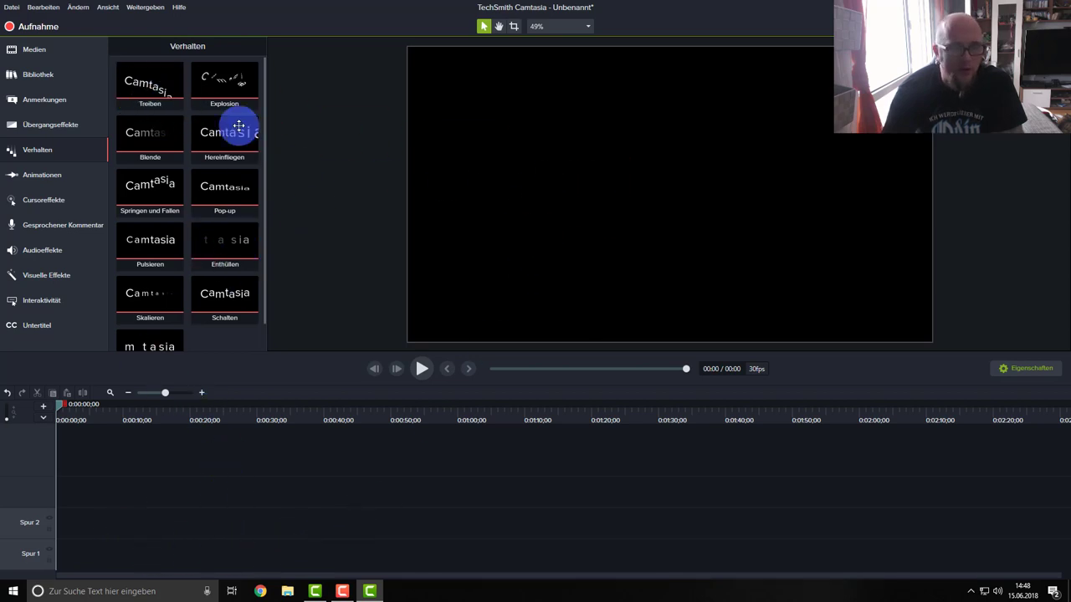
click(146, 82)
drag(145, 82, 409, 156)
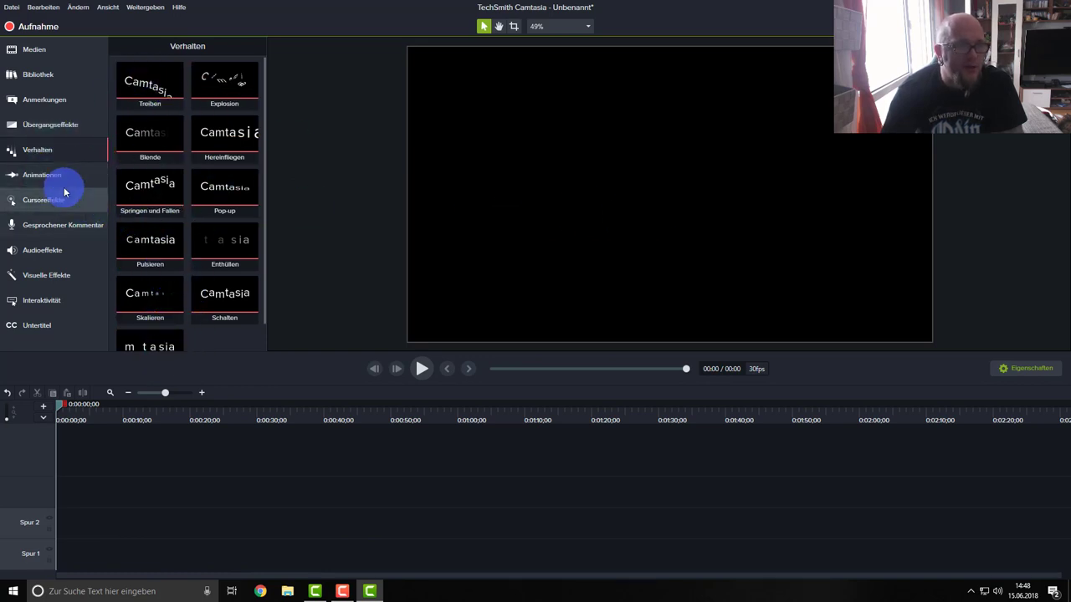
click(150, 188)
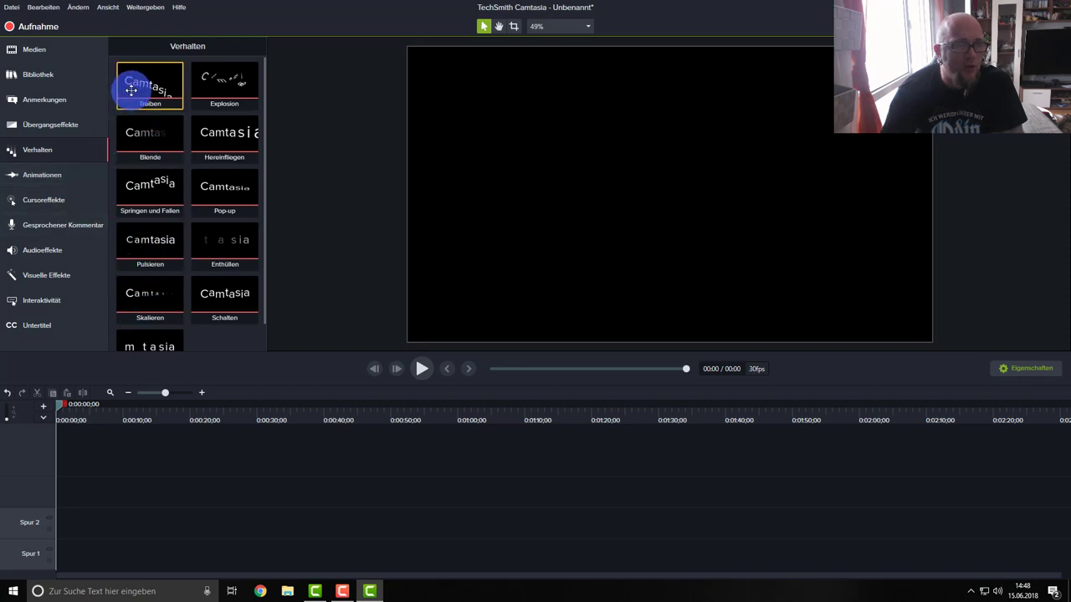
- Compare the Zoom & Schwenk options with the ready-made animation presets
click(38, 176)
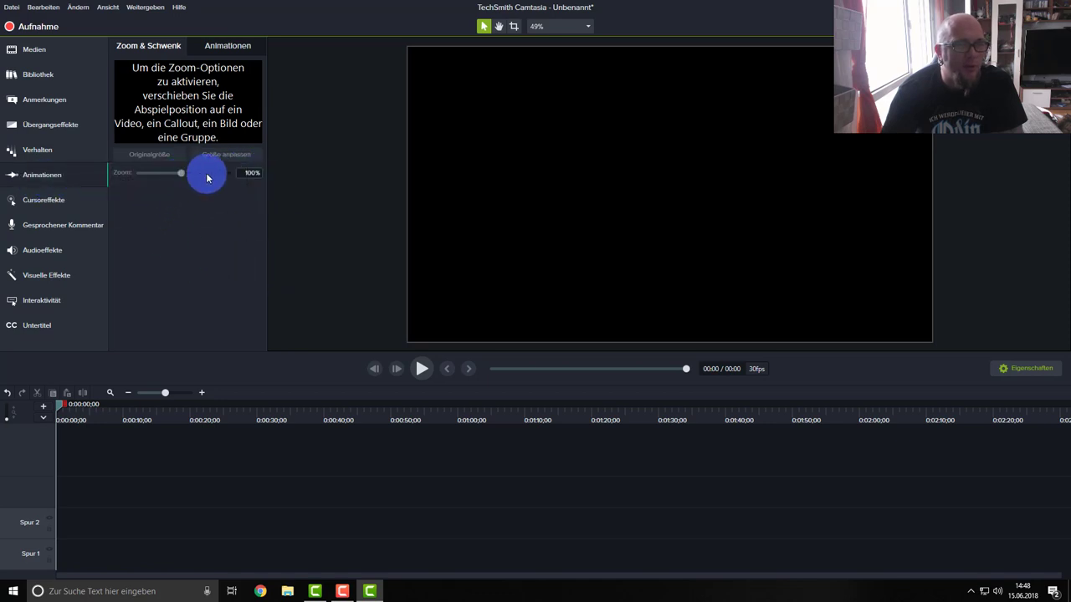
click(218, 42)
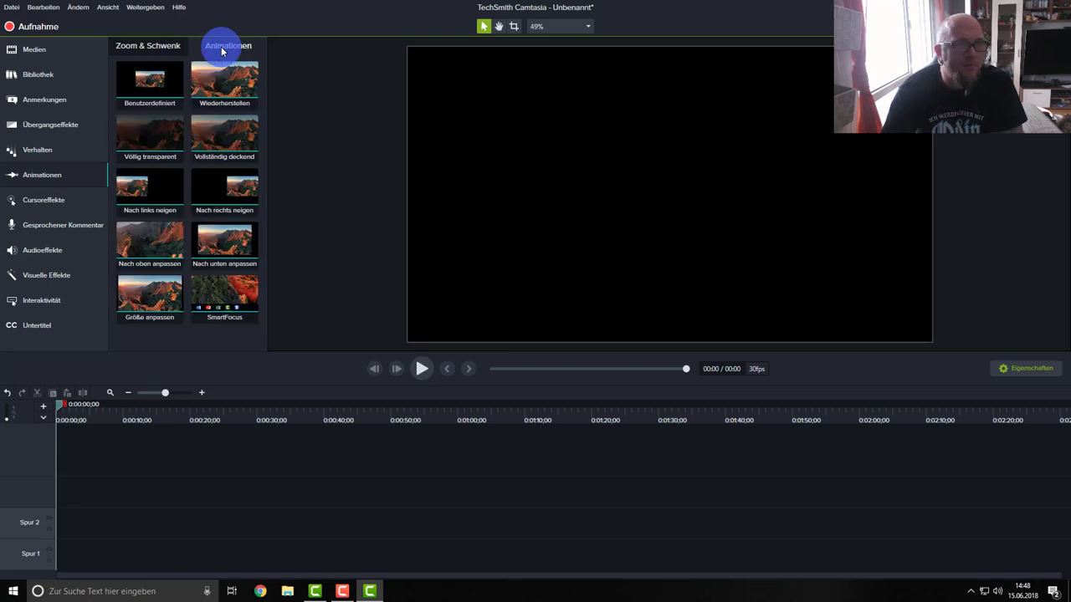
click(160, 46)
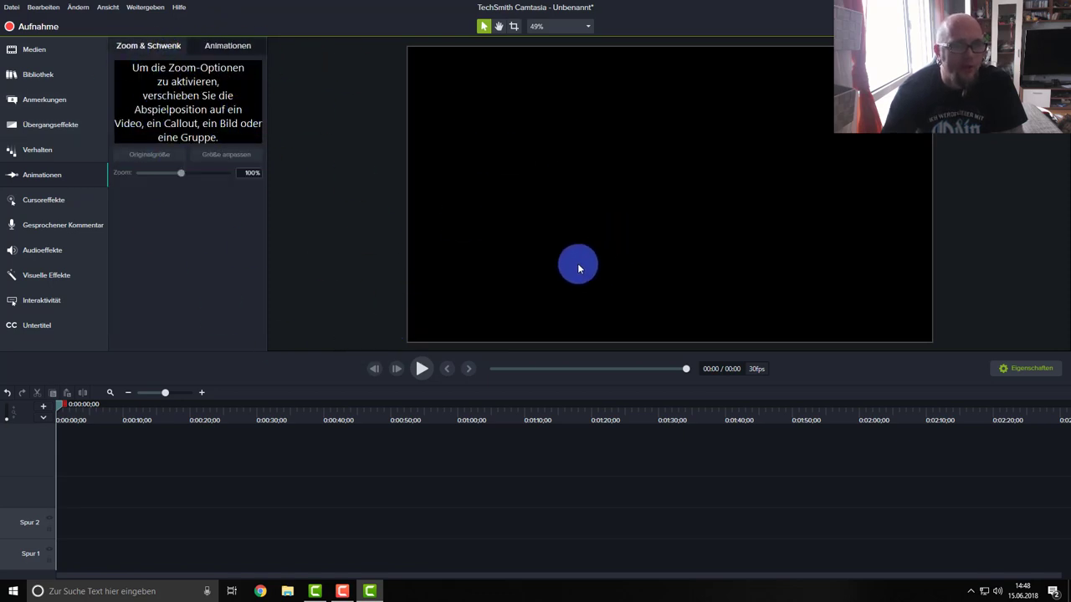
click(224, 46)
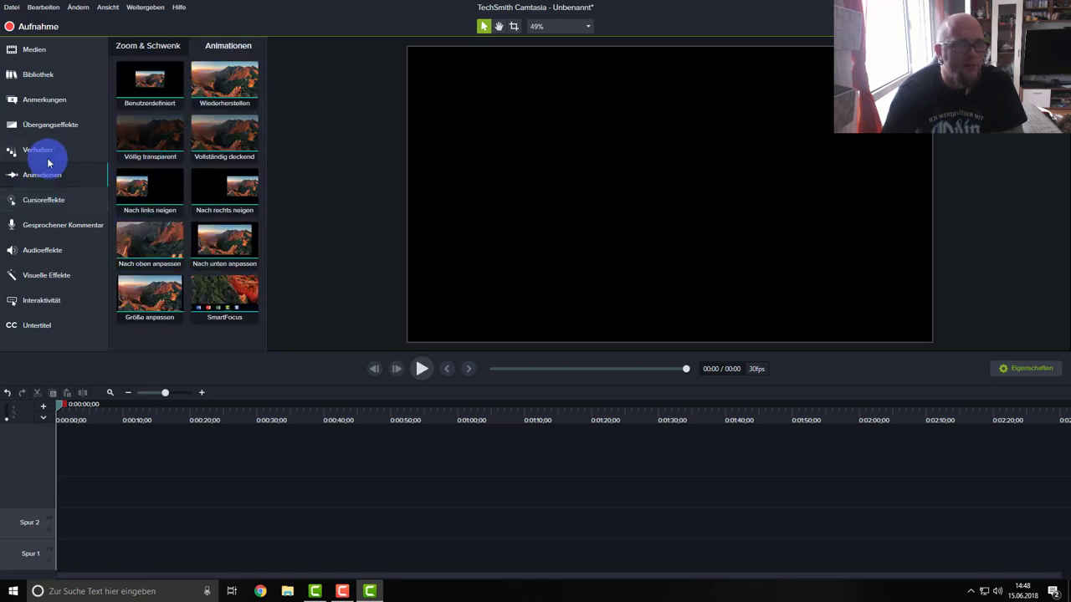
click(140, 46)
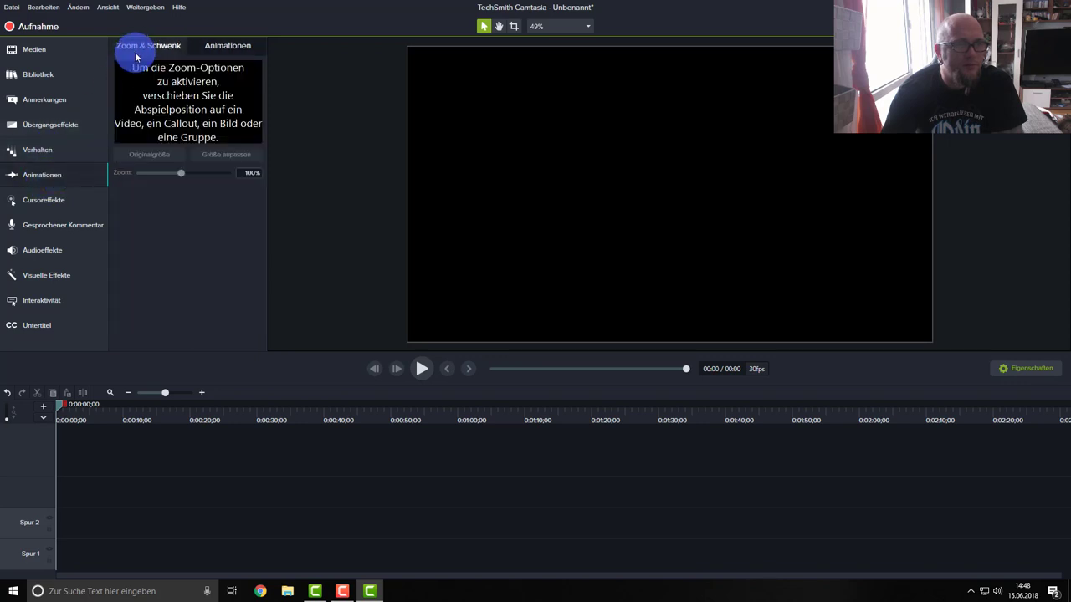
- Revisit the behavior presets and the Zoom & Schwenk options of the animations
click(37, 154)
click(37, 157)
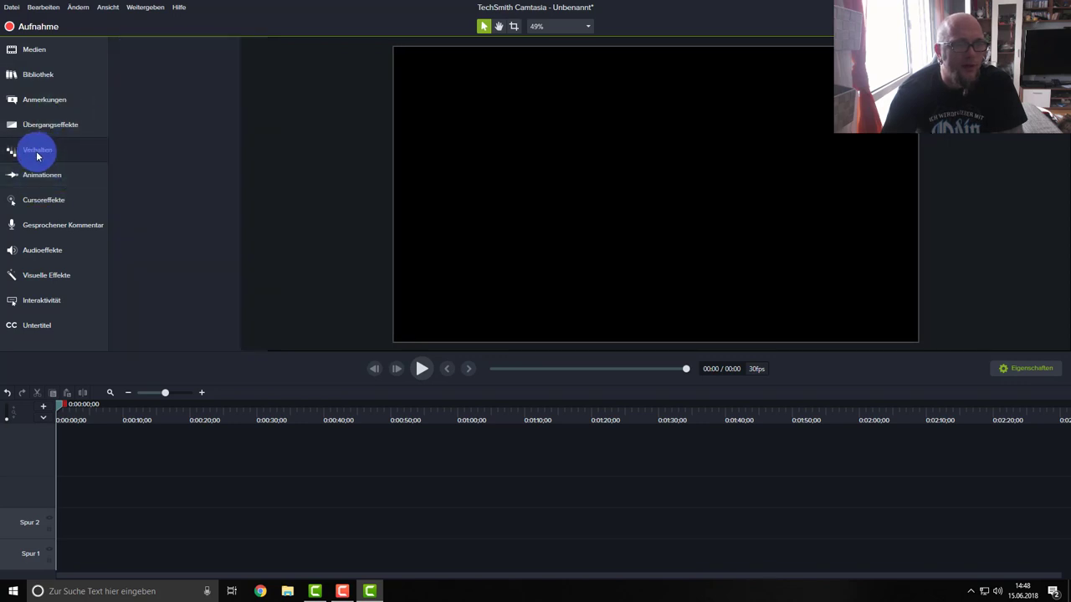
click(40, 157)
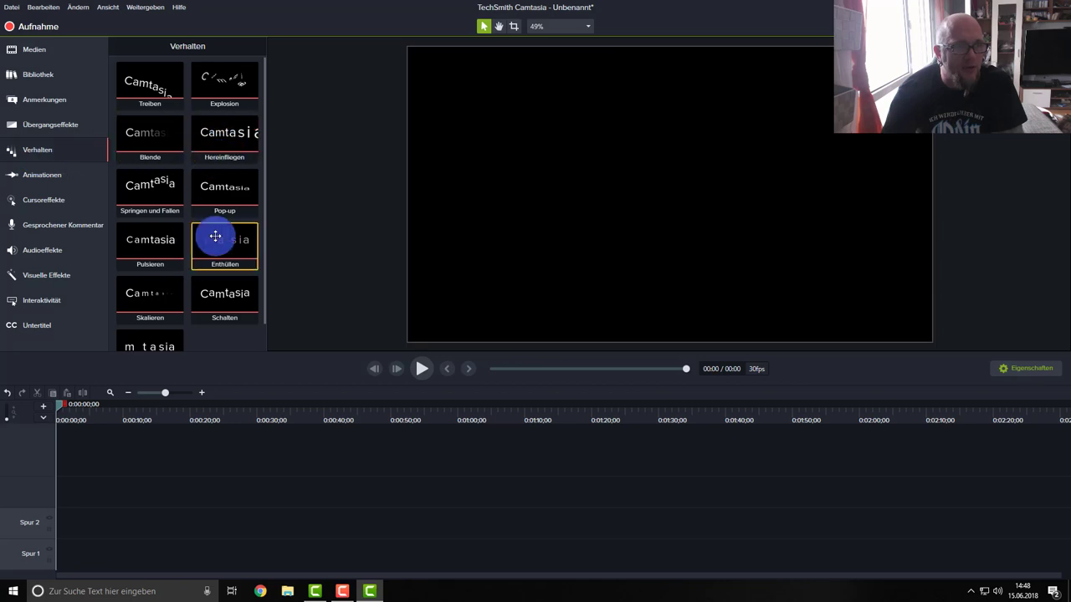
click(48, 180)
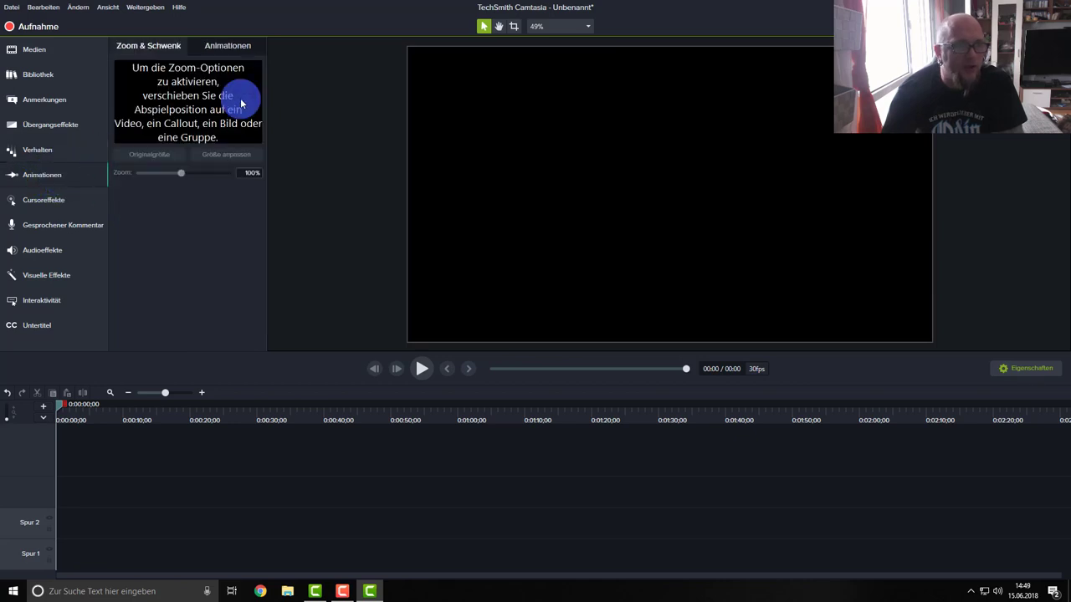
- Examine the cursor effects for the pointer, for left clicks and for right clicks
click(45, 204)
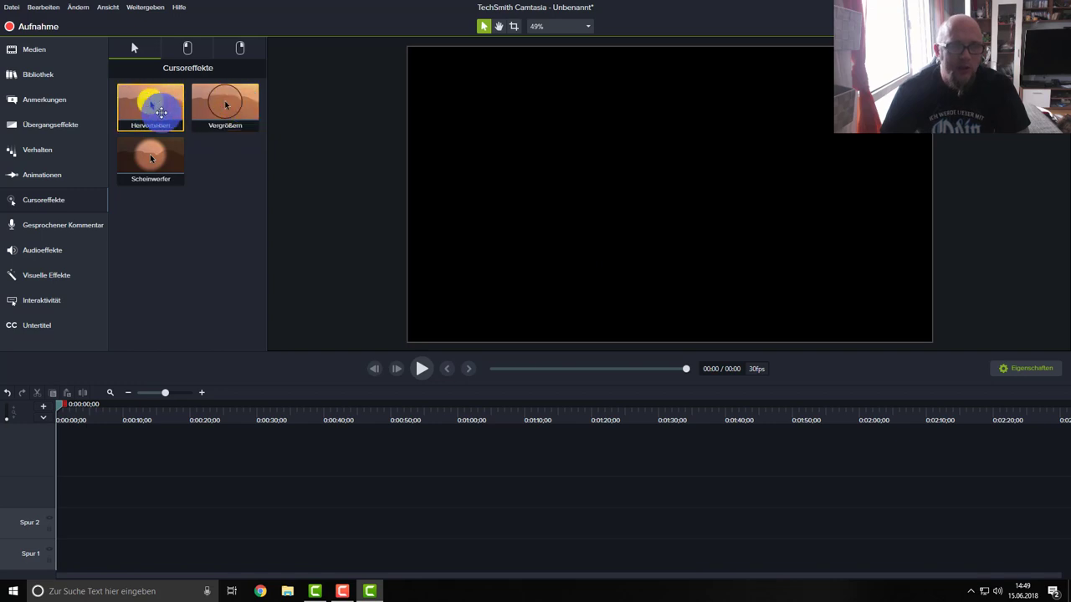
click(195, 55)
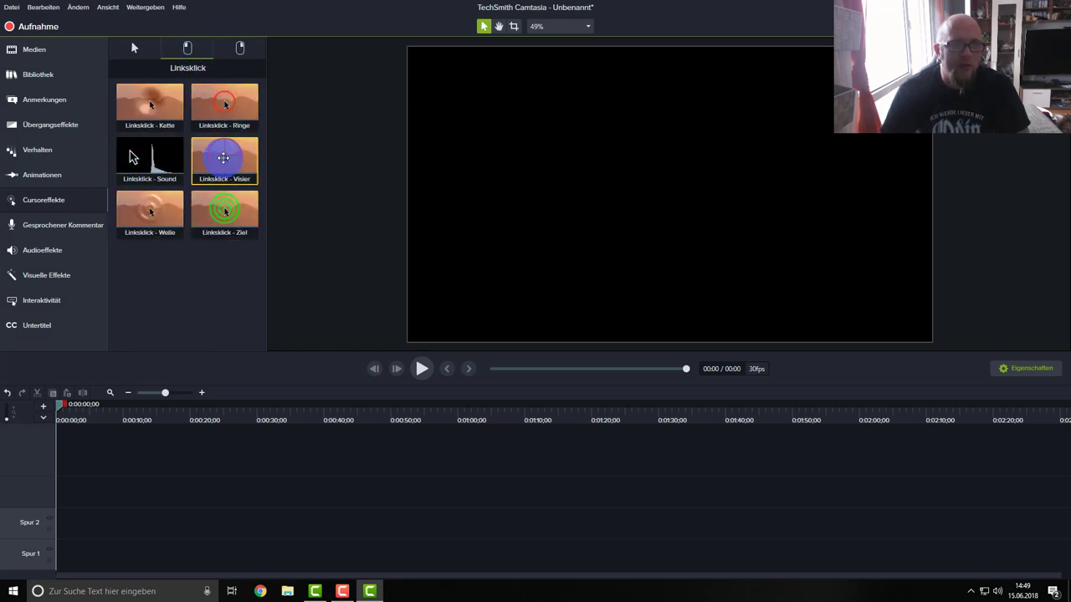
click(240, 49)
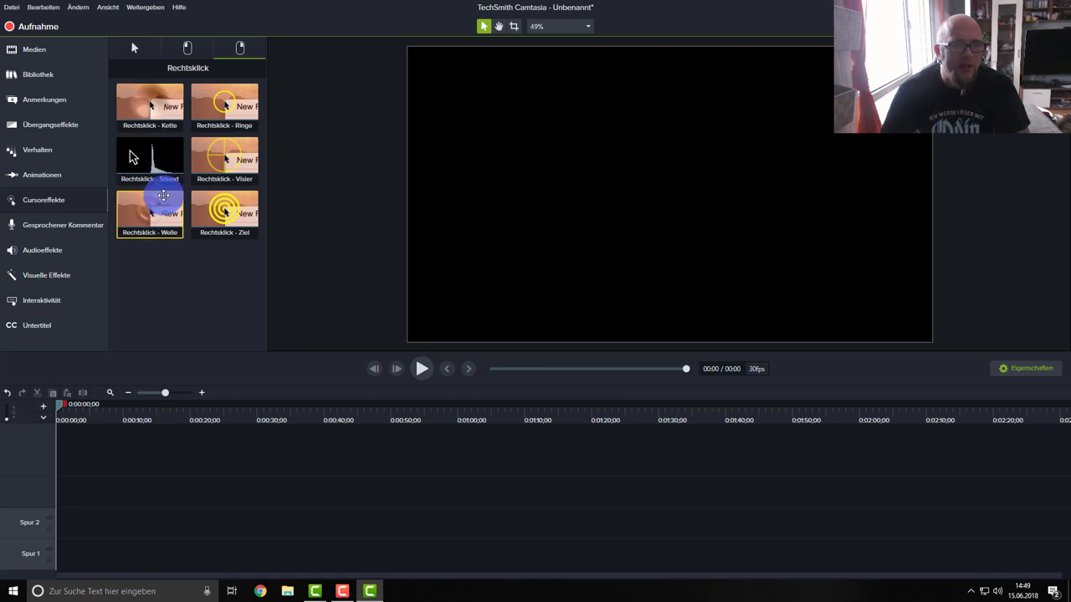
click(192, 155)
click(135, 47)
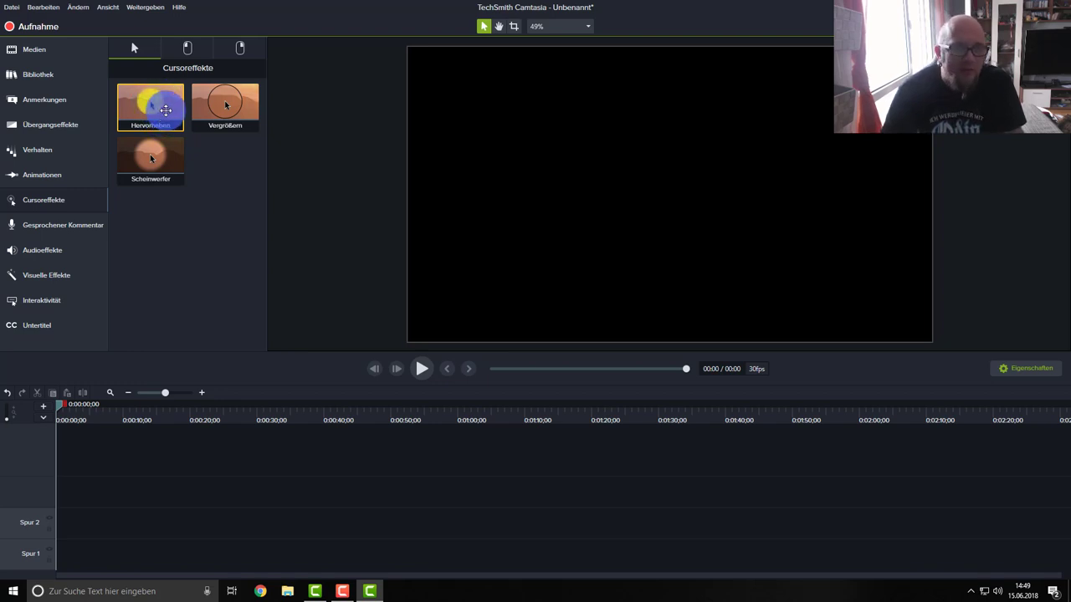
click(189, 49)
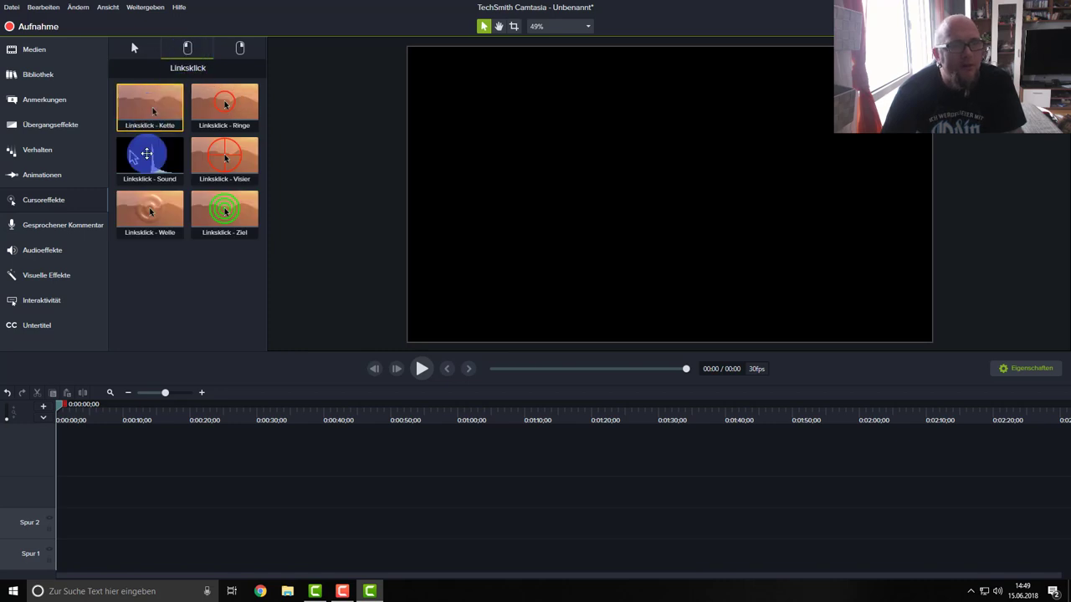
- Set the microphone for the voice narration to Mikrofon (Rode Podcaster)
click(56, 226)
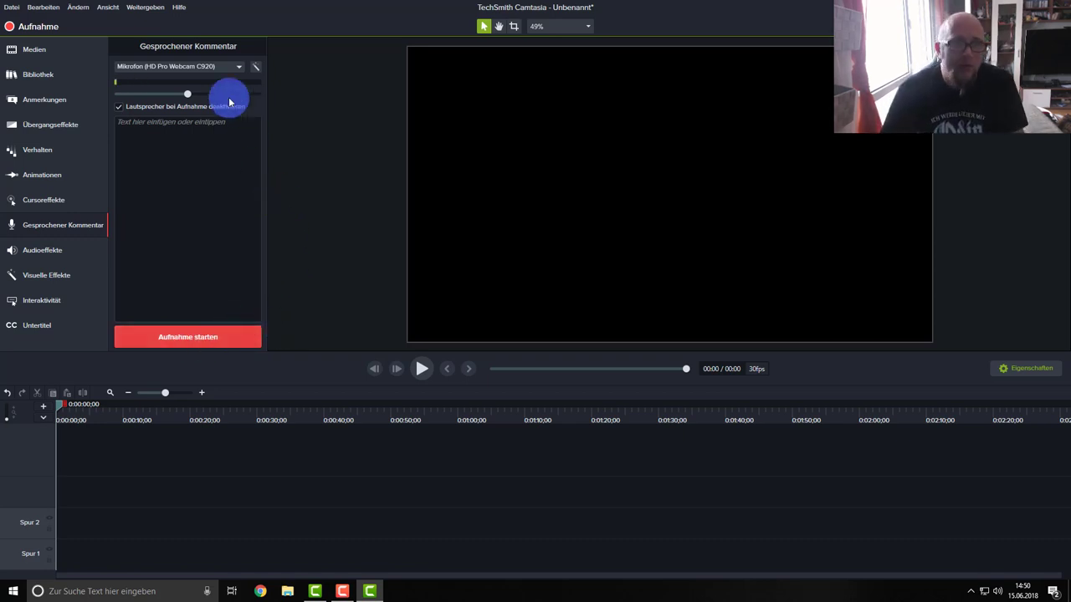
click(209, 69)
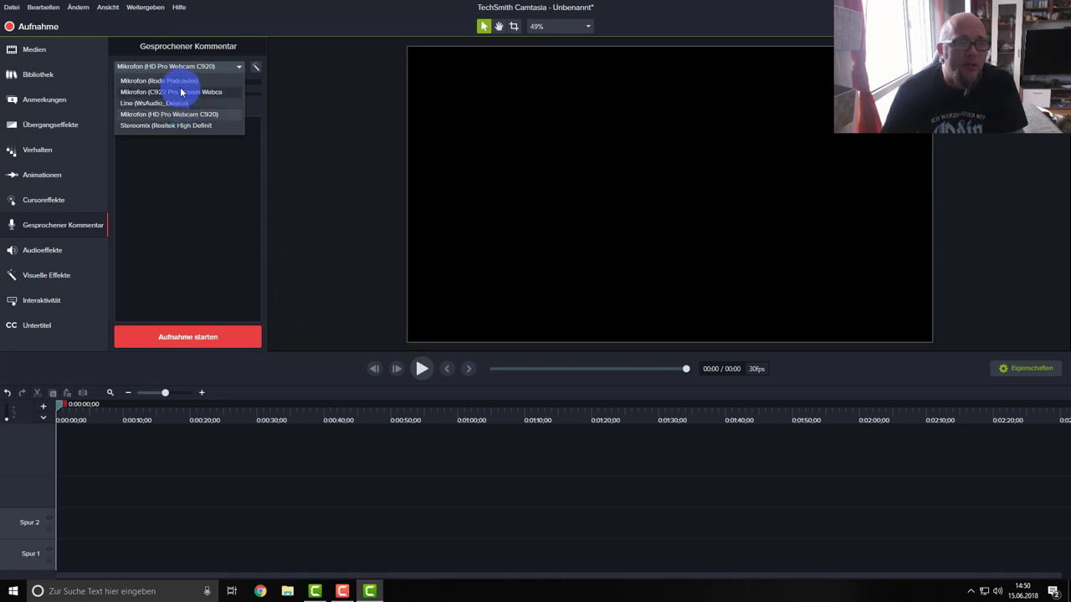
click(182, 82)
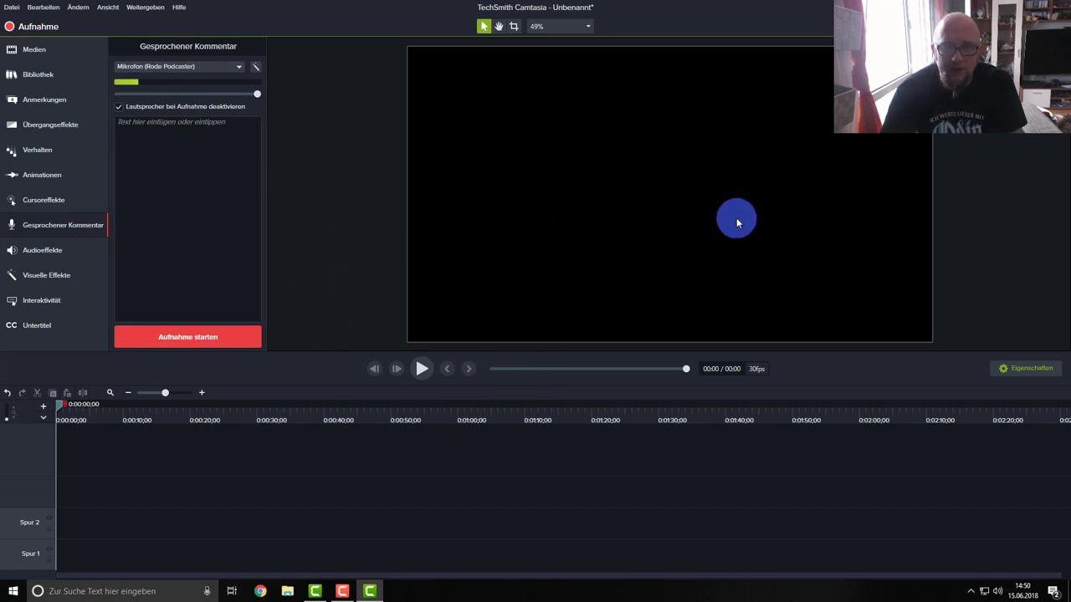
- Examine the available audio effects, such as noise reduction, volume leveling, fades and clip speed
click(76, 251)
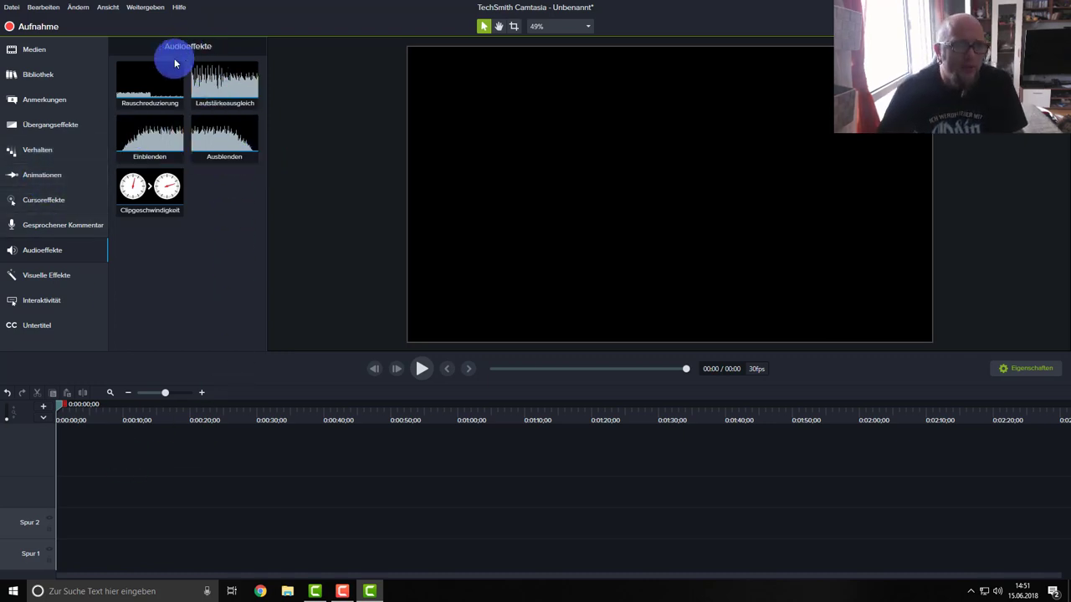
- Find the Abspan 3 video in the desktop's CAM > AA Endcat folder in File Explorer and place it on Spur 2 of the Camtasia timeline
click(12, 591)
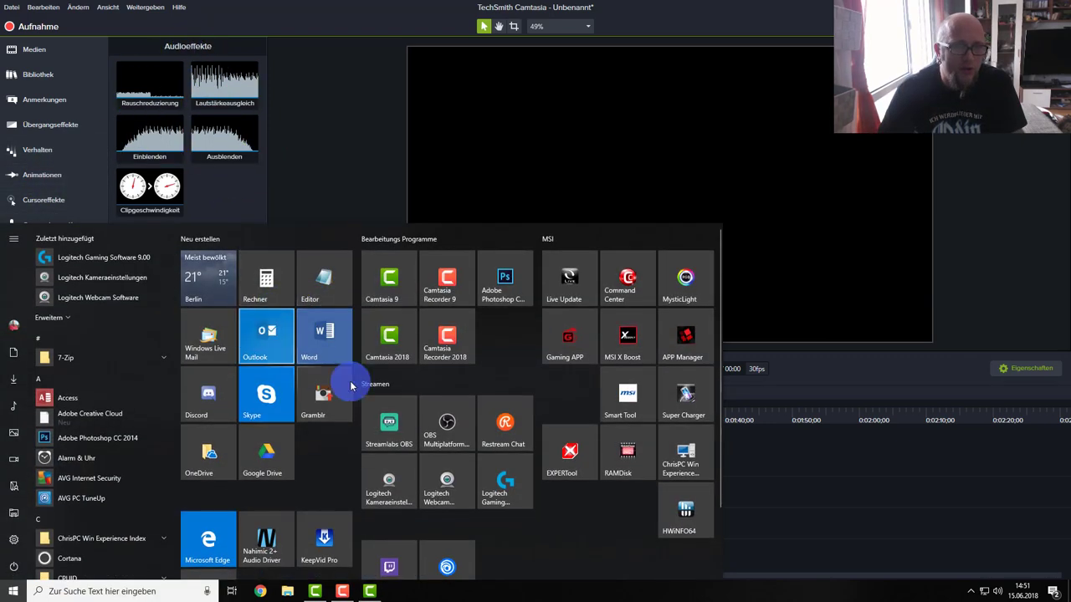
click(13, 379)
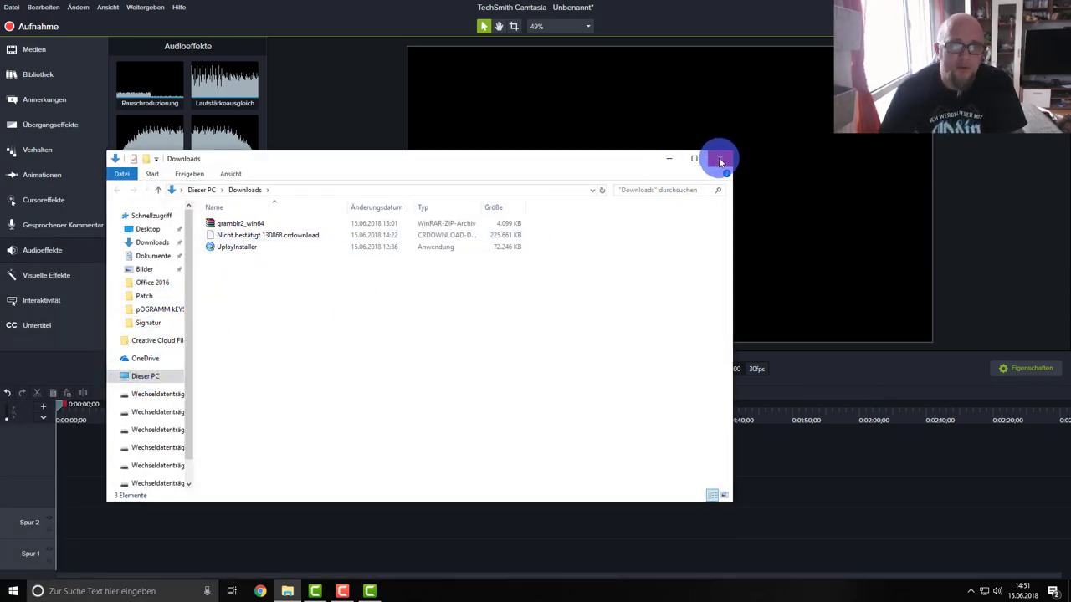
click(147, 228)
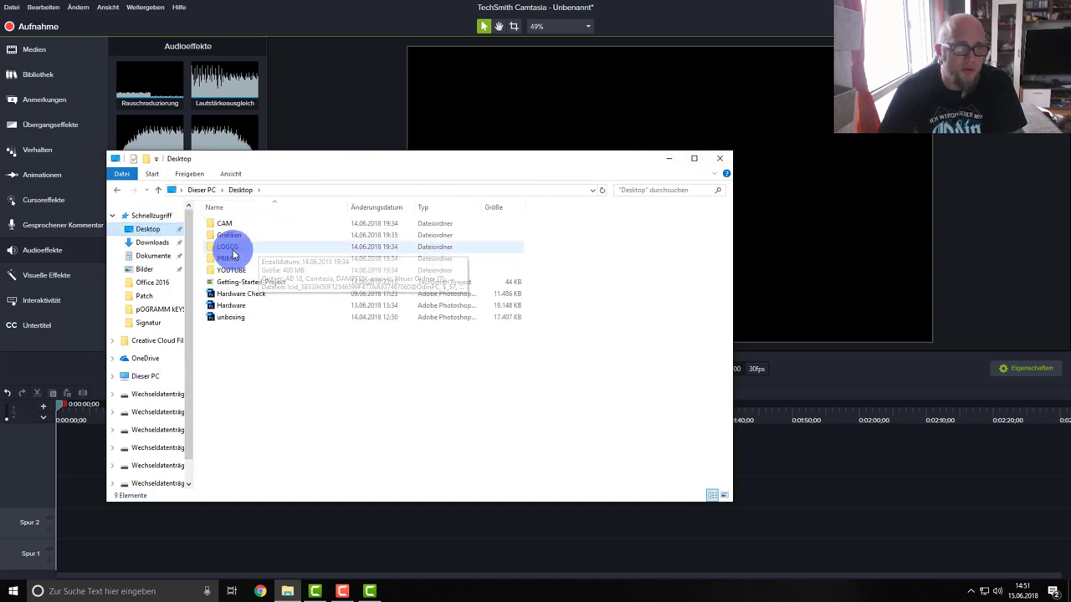
double_click(230, 224)
double_click(253, 235)
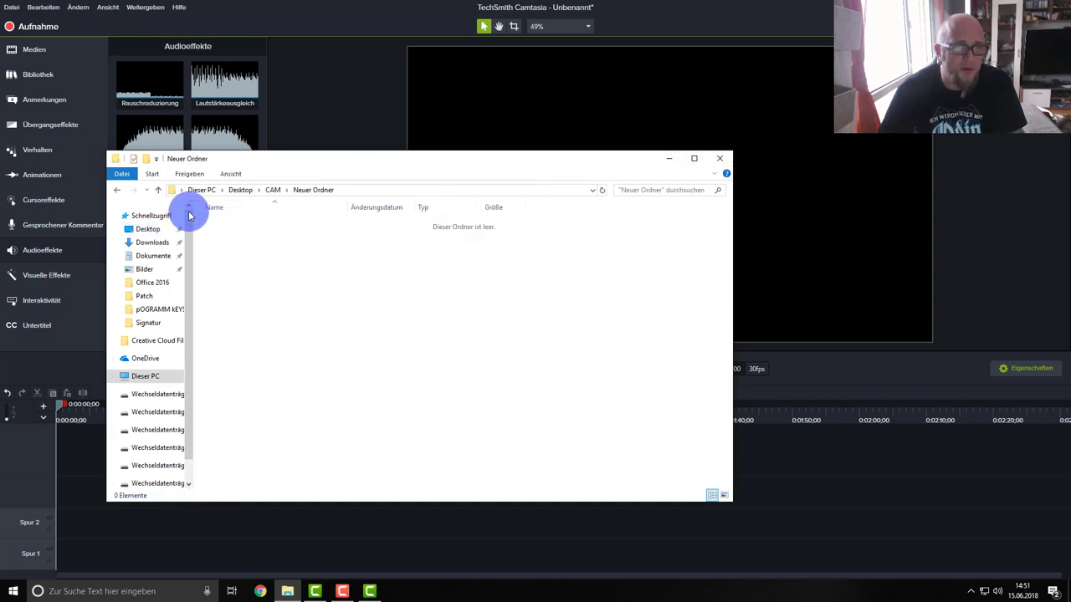
click(117, 190)
double_click(224, 225)
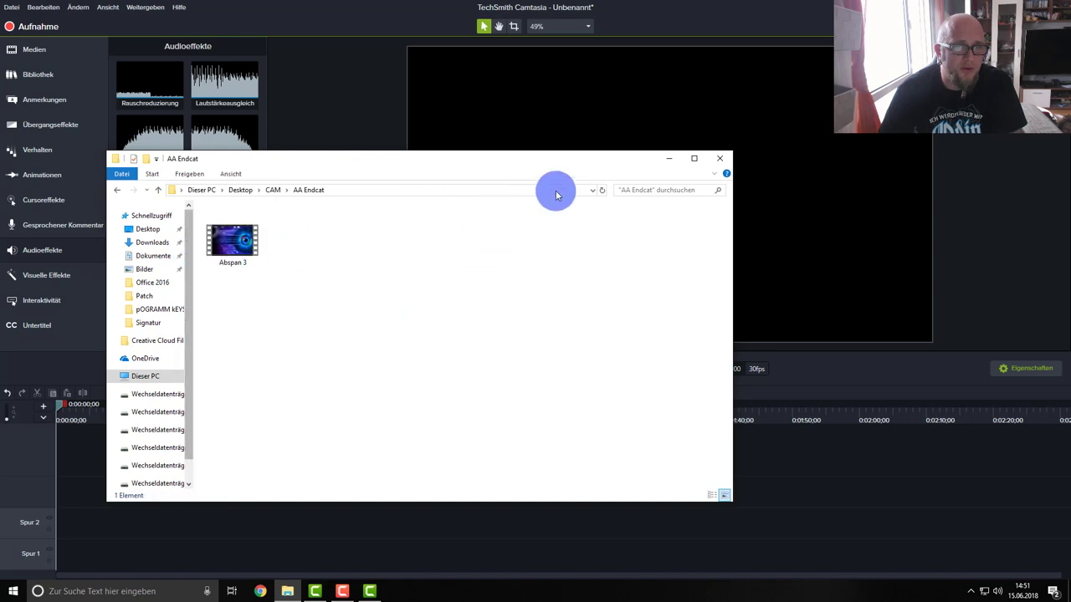
drag(233, 249, 88, 536)
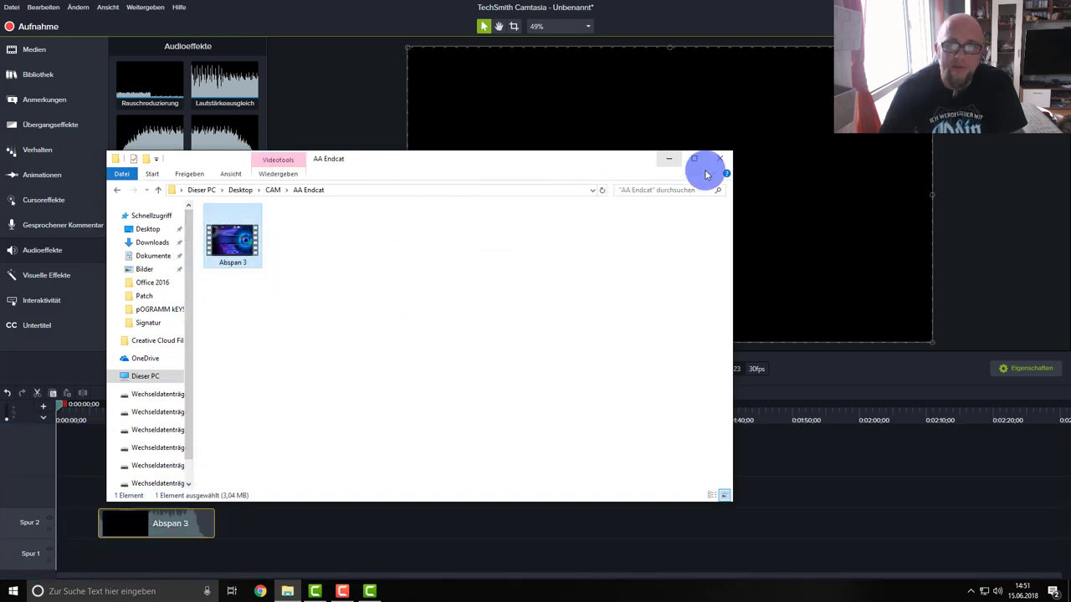
- Close the file window and move the Abspan 3 clip to the start of Spur 1
drag(365, 161, 545, 143)
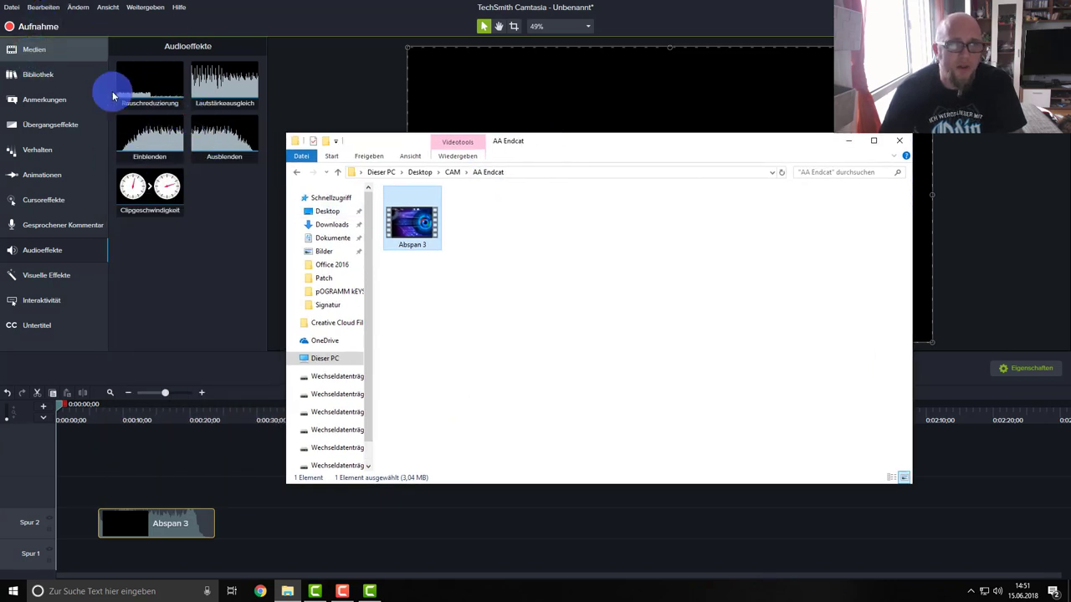
click(898, 144)
drag(172, 531, 107, 582)
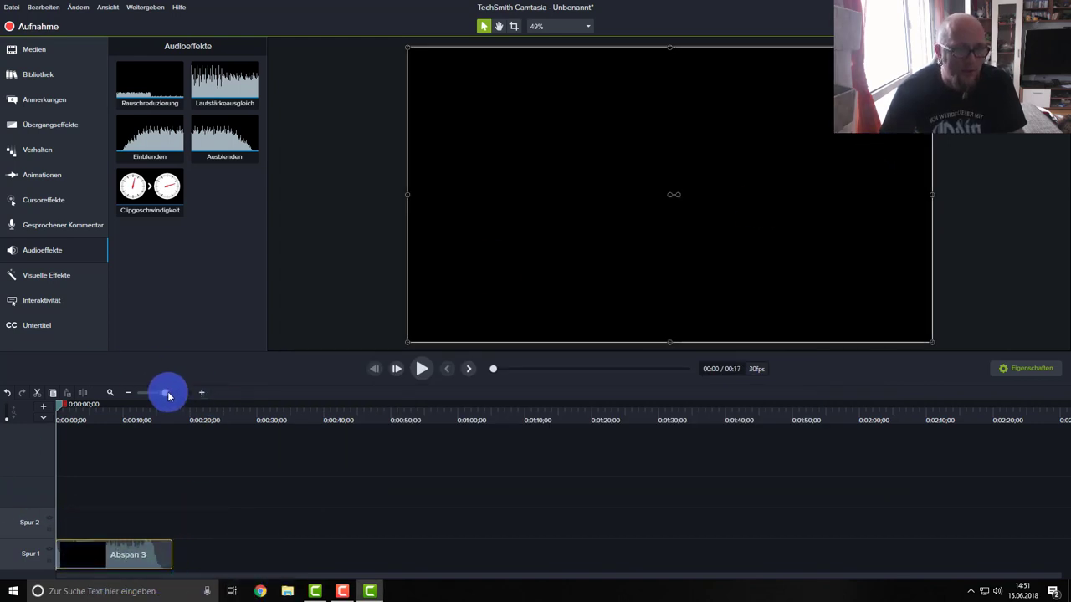
mouse_move(168, 393)
mouse_down()
mouse_move(202, 393)
mouse_move(179, 393)
mouse_up()
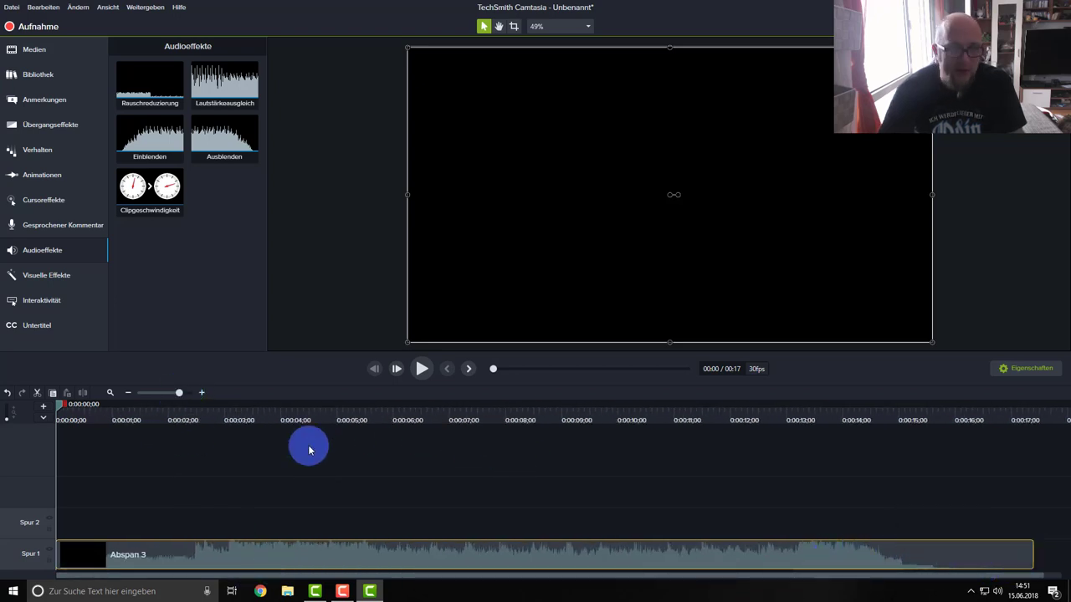
- Apply a fade-in to the Abspan 3 audio ending at about 2 seconds and a fade-out starting at about 14 seconds
drag(169, 124, 137, 552)
drag(224, 138, 956, 555)
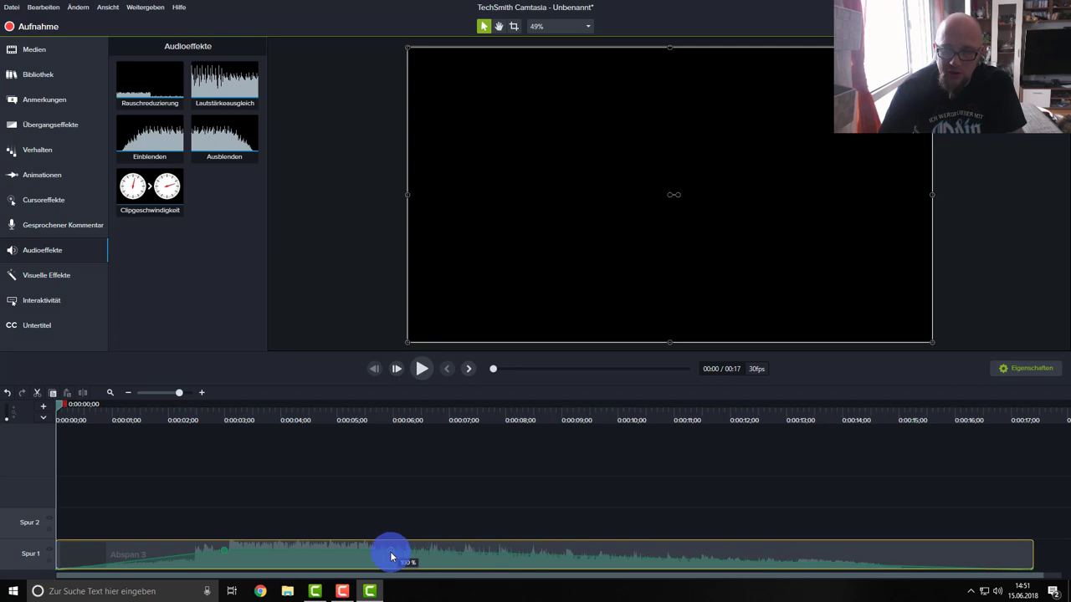
drag(389, 564, 389, 568)
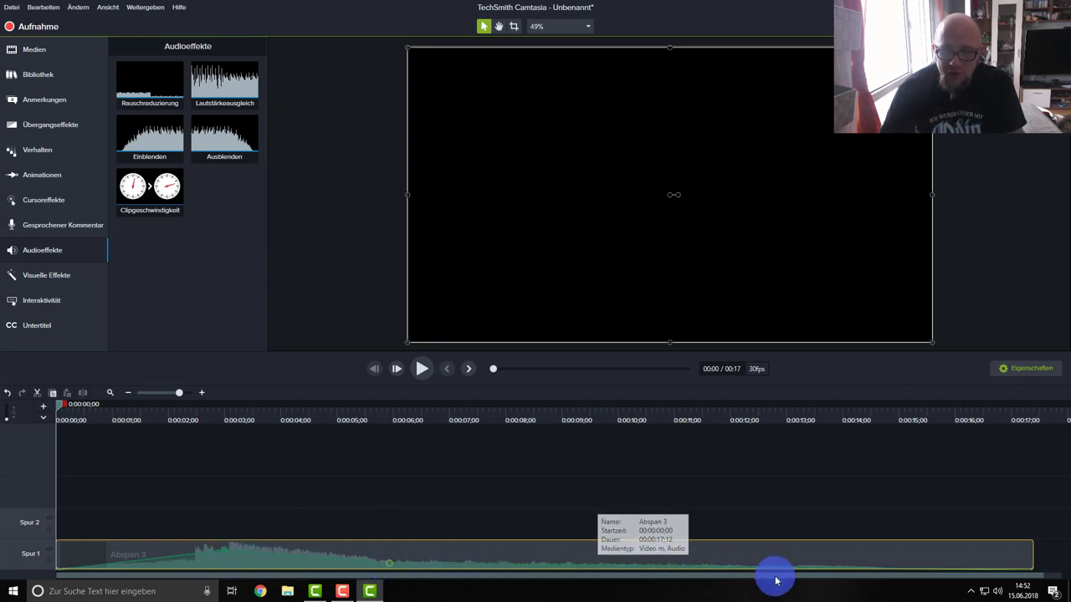
drag(388, 559, 87, 551)
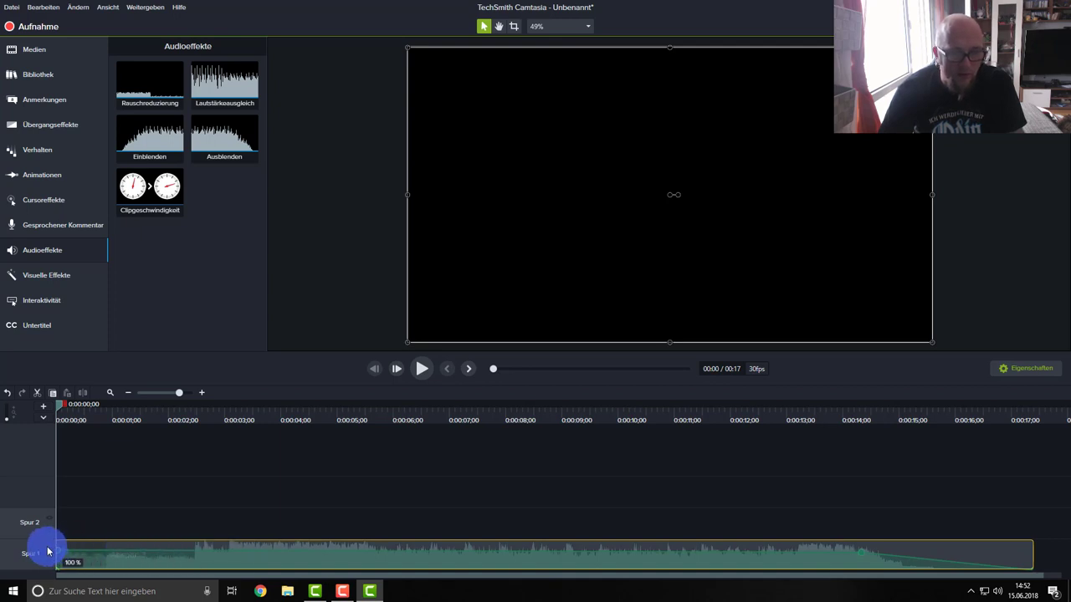
drag(48, 552, 165, 550)
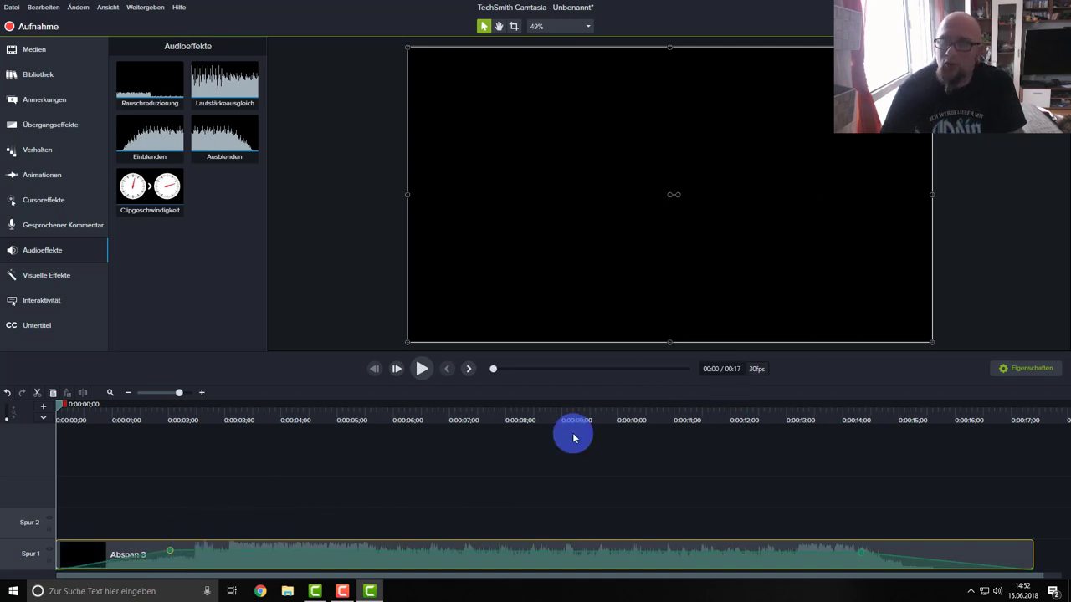
- Show the properties at 0:00:03;03 and adjust the Abspan 3 audio volume between the fades, first lowering it, then raising it
click(229, 420)
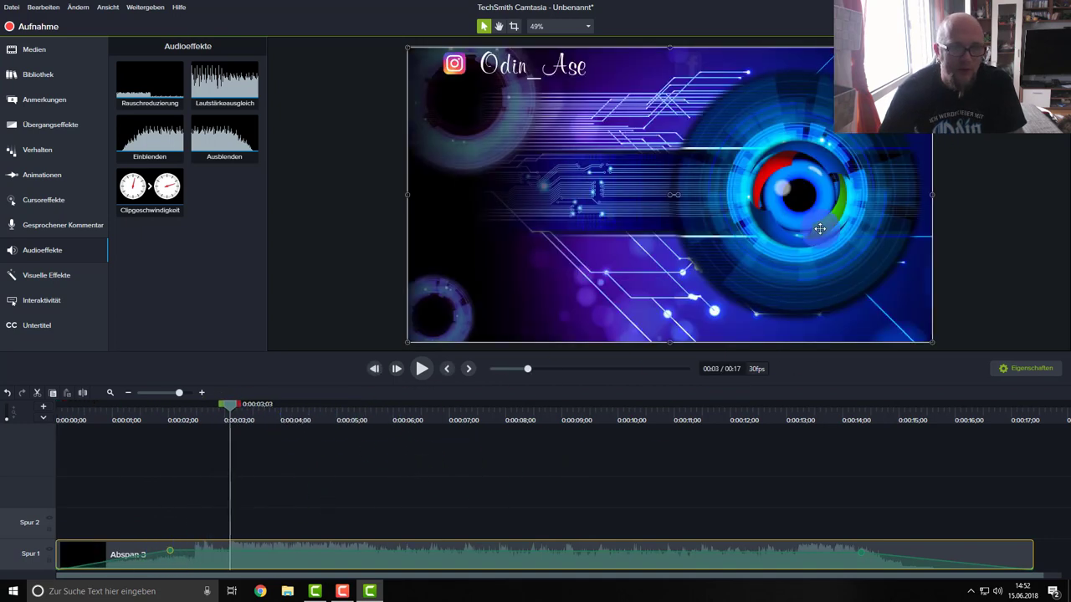
click(1027, 369)
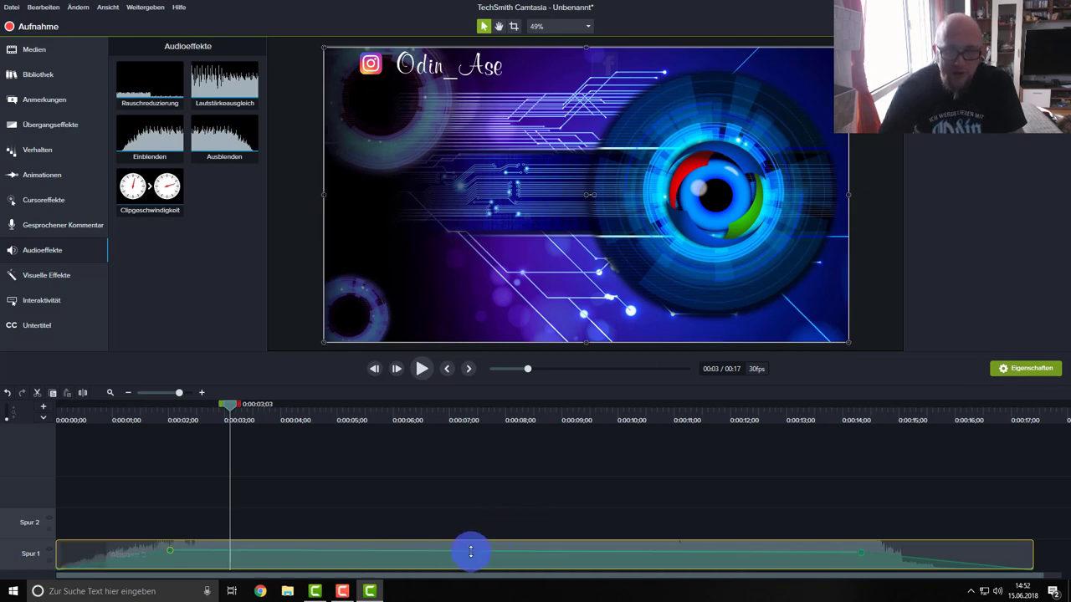
drag(471, 552, 461, 554)
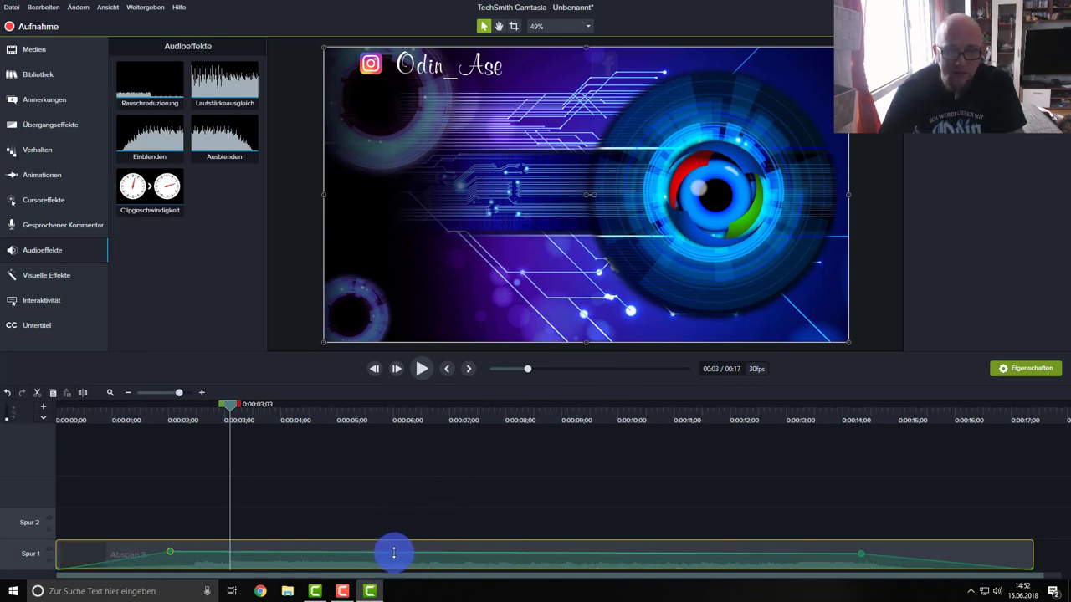
mouse_move(393, 551)
mouse_down()
mouse_move(395, 541)
mouse_move(390, 549)
mouse_up()
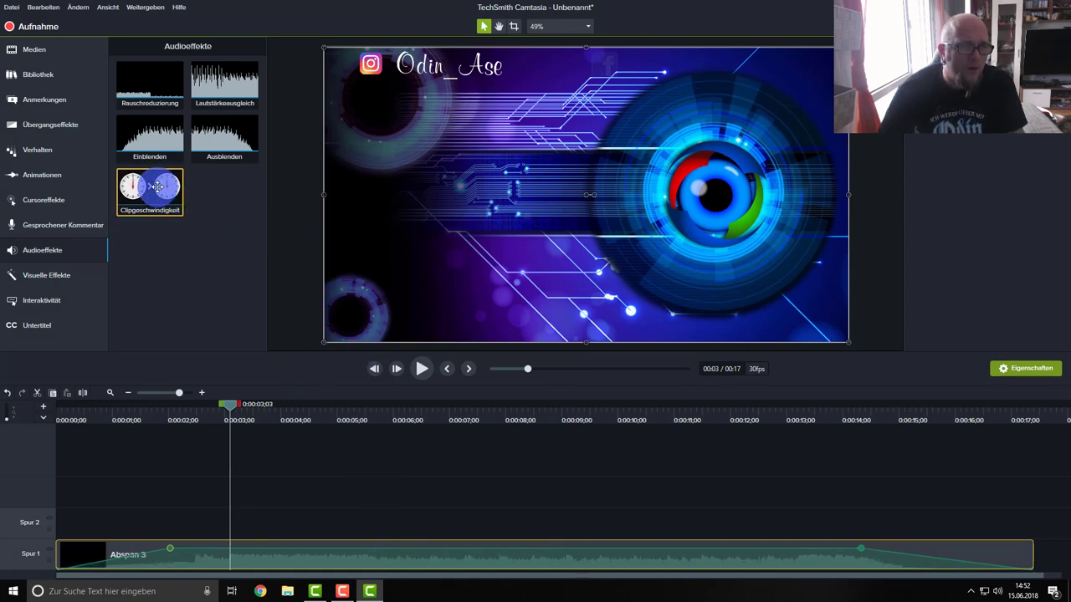
- Add the Interaktiver Hotspot visual effect to the Abspan 3 clip and briefly preview the clip
mouse_move(155, 185)
mouse_down()
mouse_move(301, 497)
mouse_move(163, 199)
mouse_up()
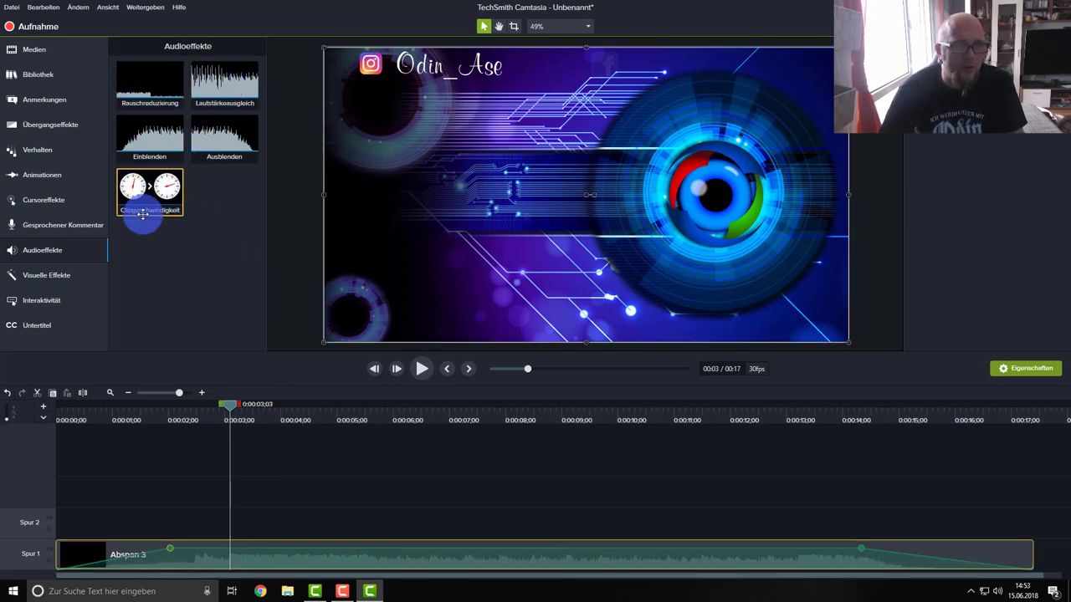
click(70, 278)
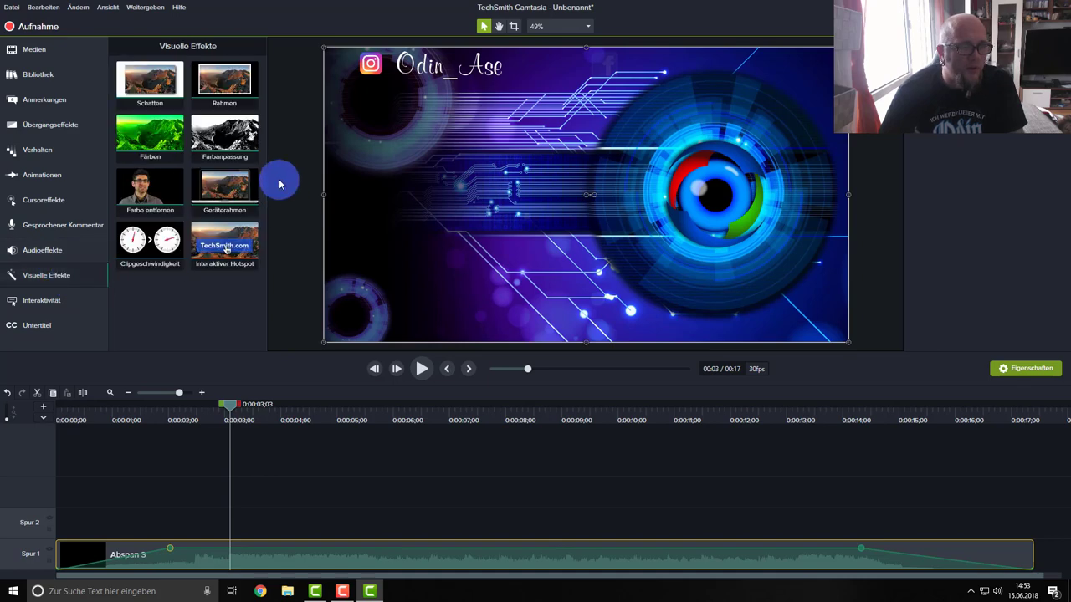
drag(235, 245, 318, 559)
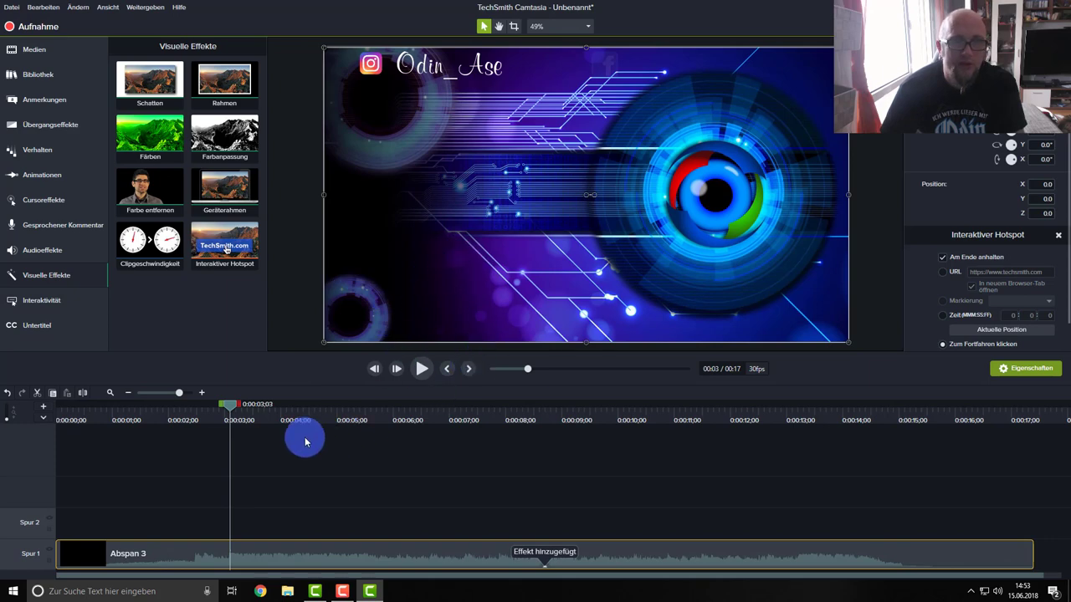
click(422, 369)
click(423, 368)
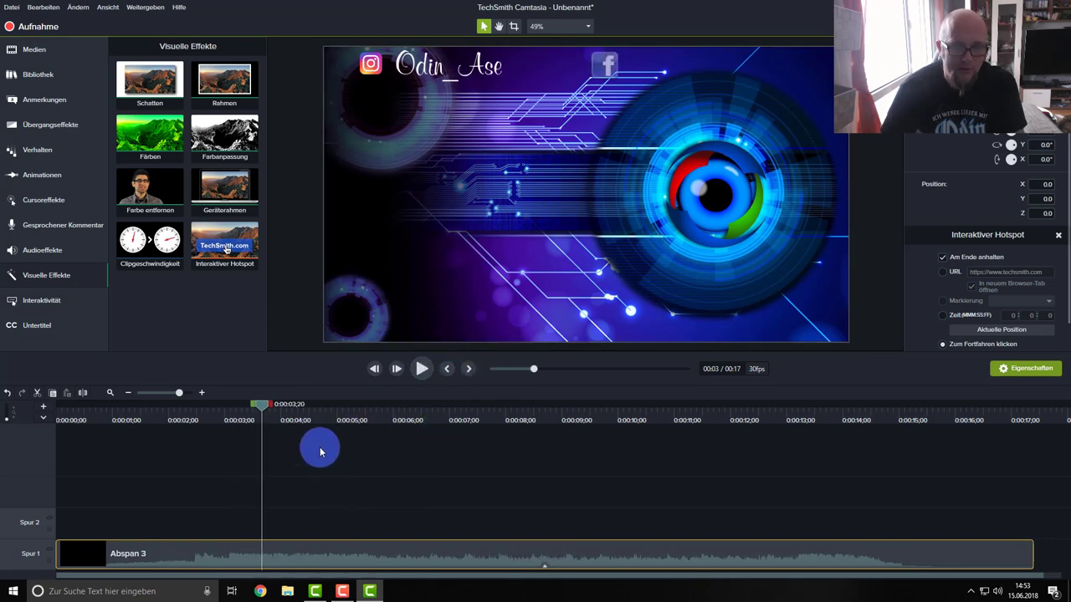
- Set the Interaktiver Hotspot effect to jump to the playhead's time, 0:00:04;12
click(545, 567)
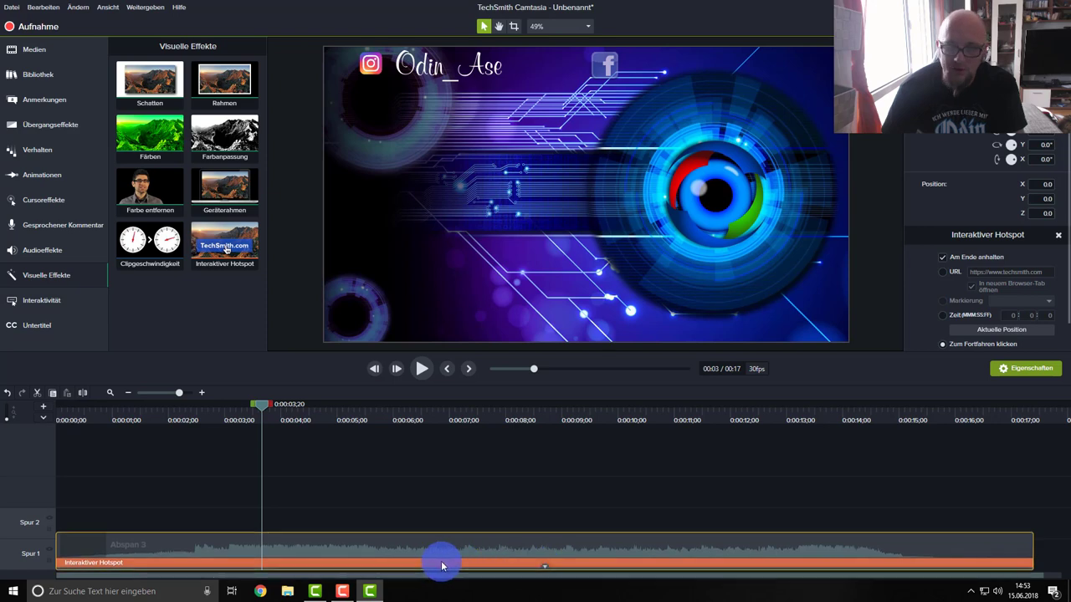
click(463, 565)
click(964, 182)
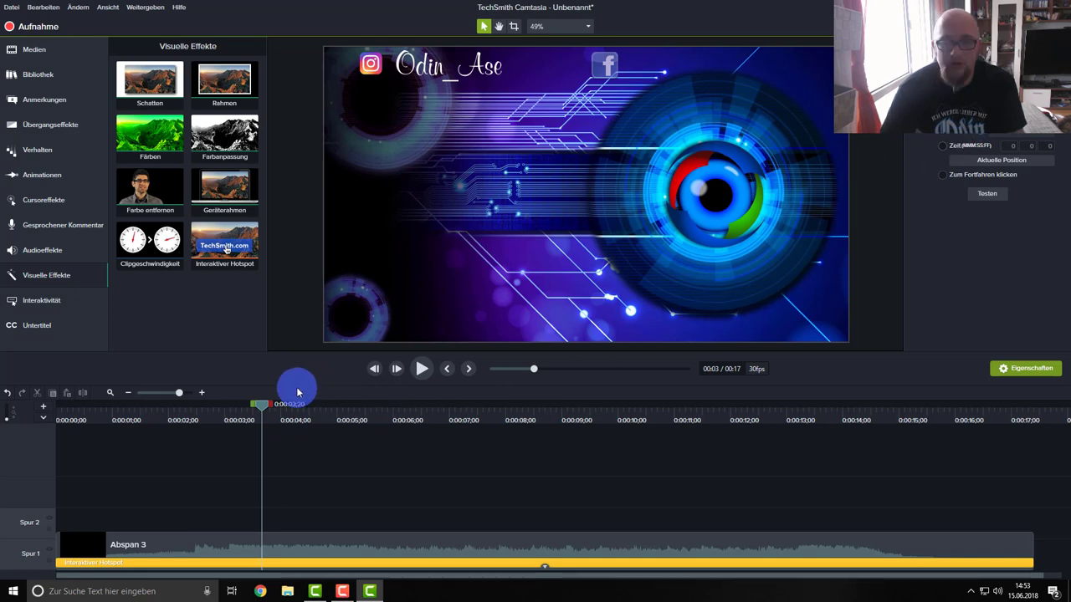
drag(262, 404, 303, 439)
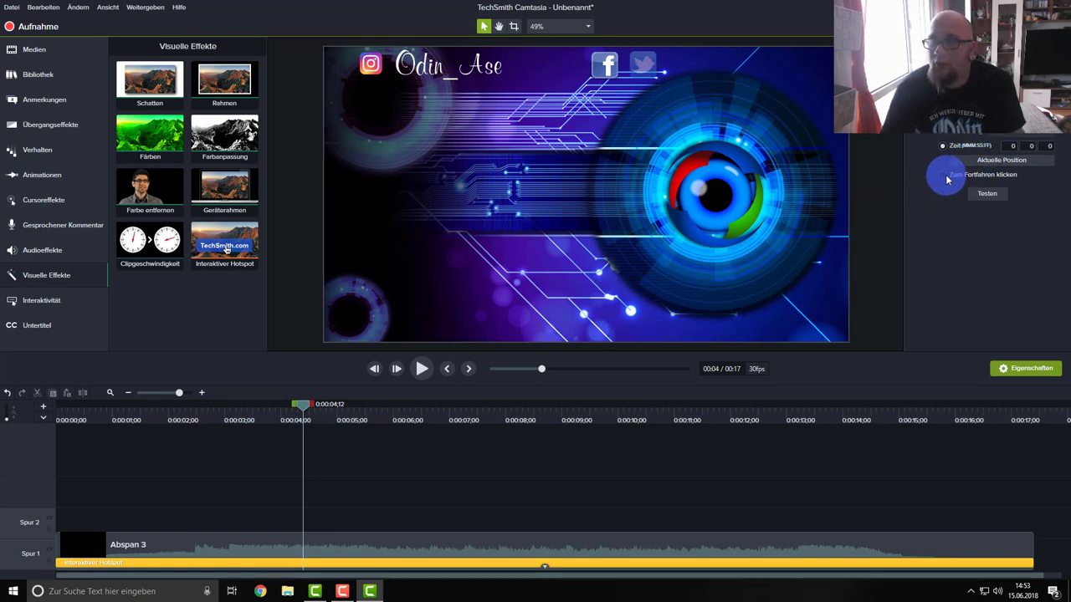
click(945, 177)
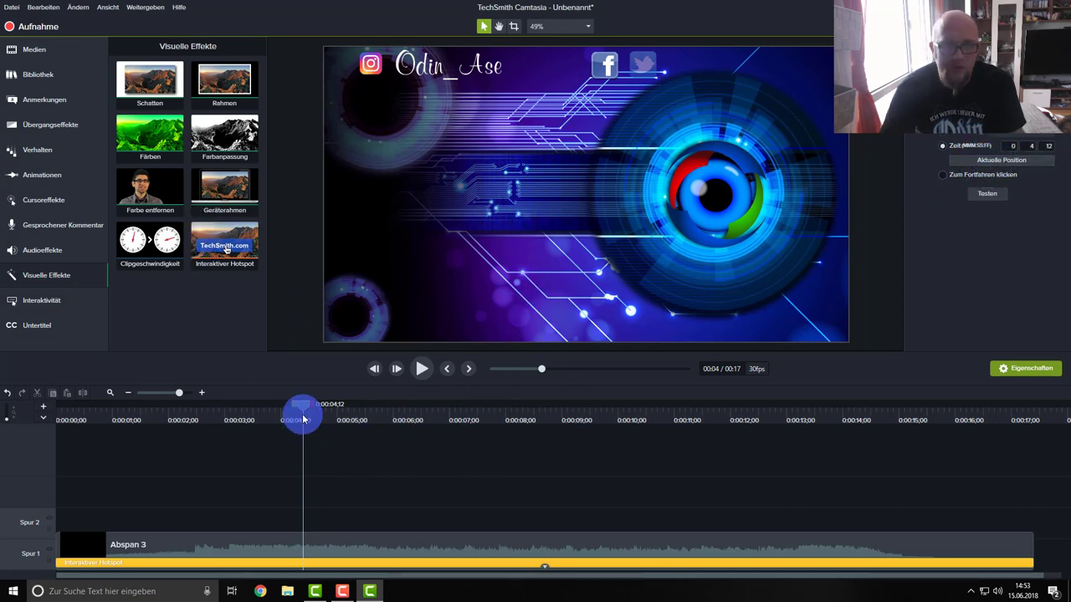
- Return the playhead to 0:00:00;16 and delete the Interaktiver Hotspot effect from the Abspan 3 clip
click(518, 219)
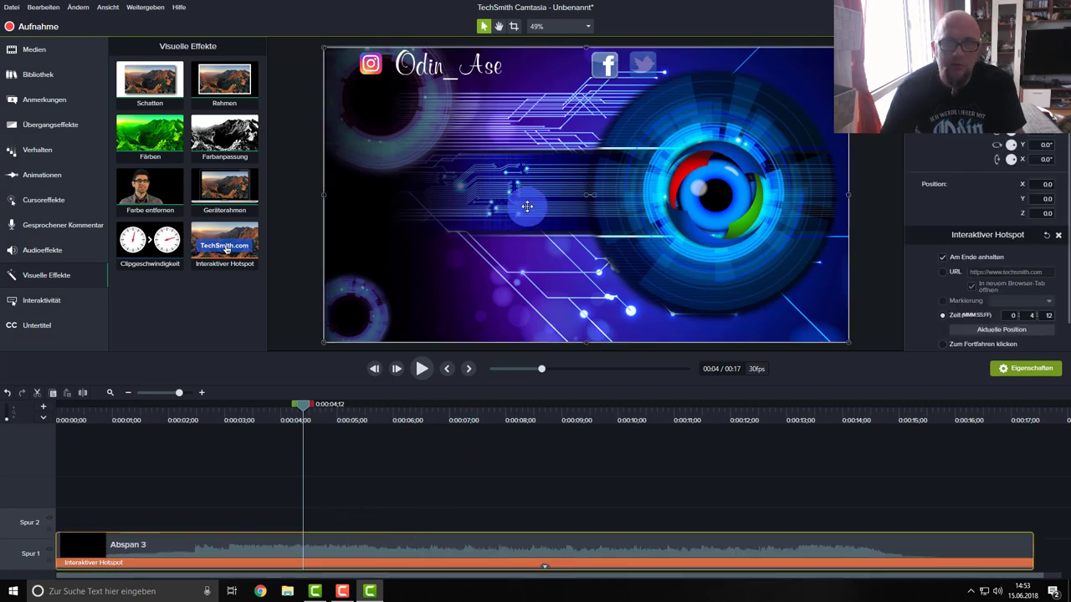
drag(527, 205, 483, 307)
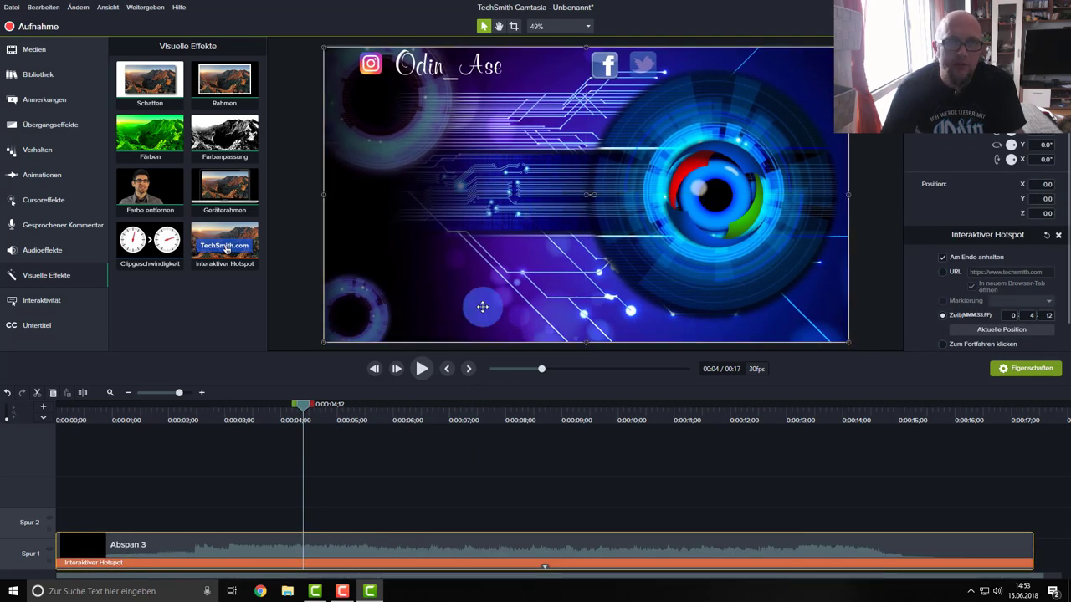
drag(302, 405, 267, 406)
click(85, 420)
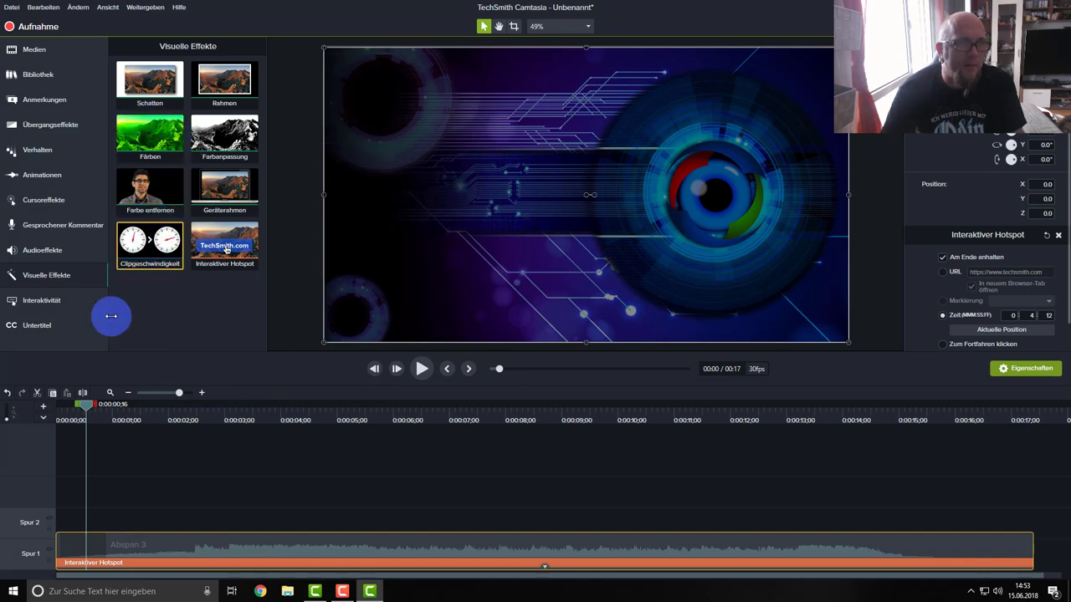
click(525, 568)
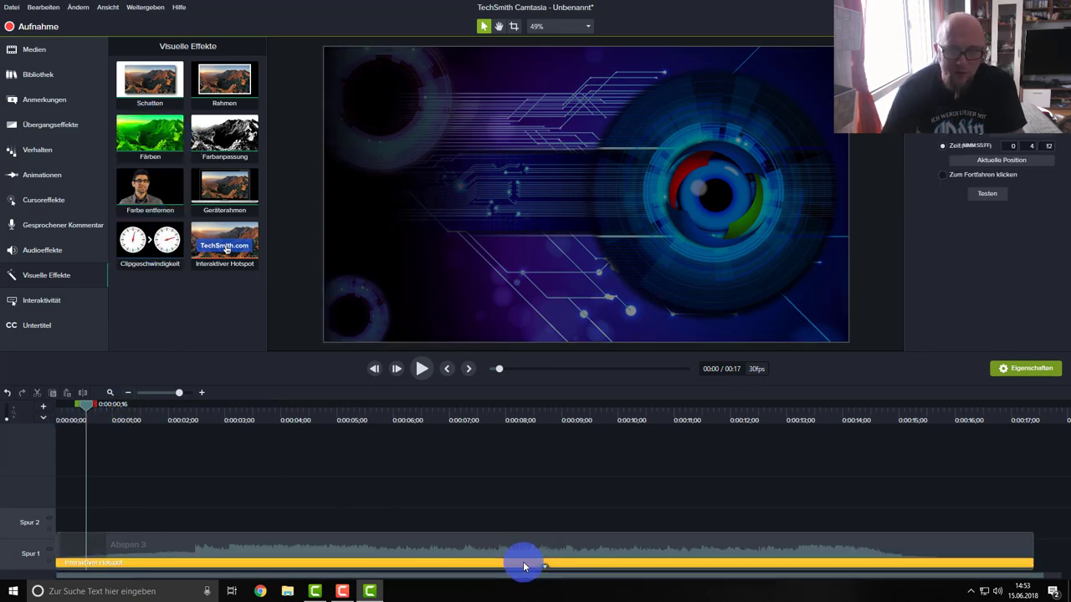
right_click(523, 567)
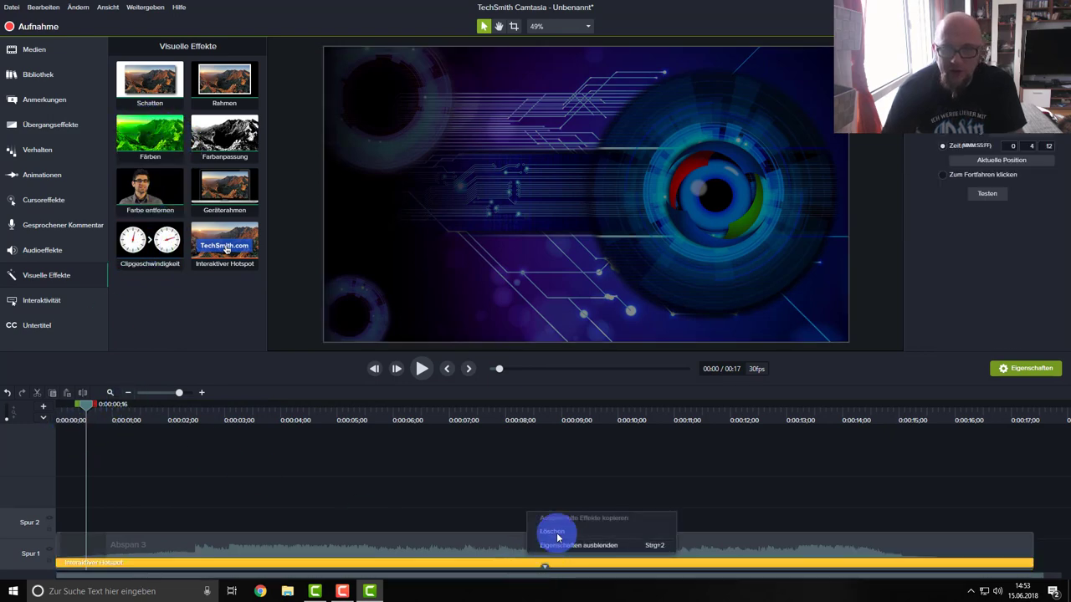
click(552, 535)
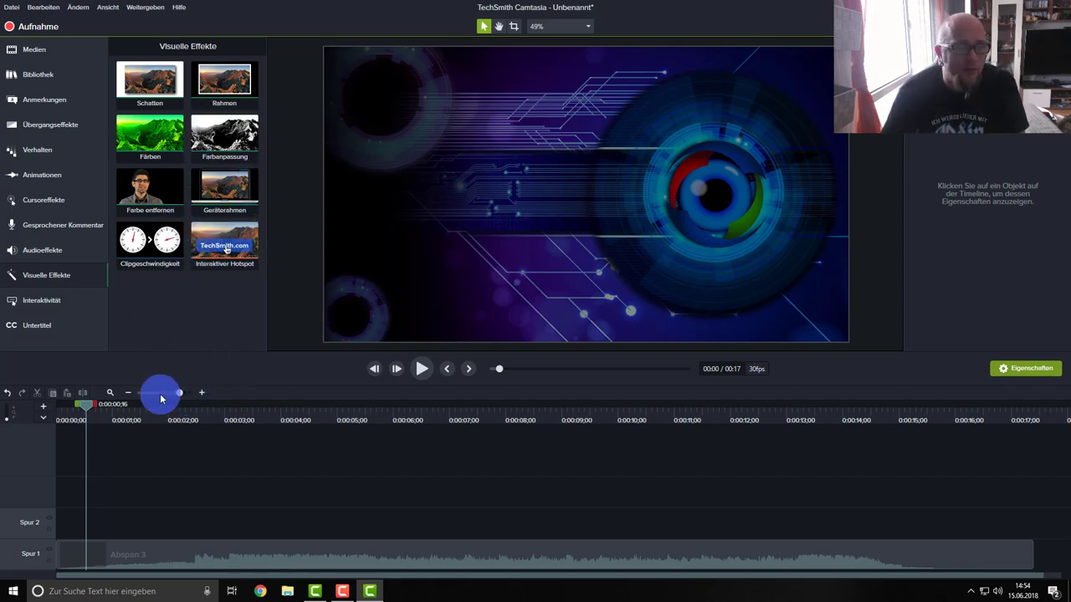
- Add an interactive quiz to the timeline at 0:00:00;00 and open its question properties
drag(87, 410, 55, 411)
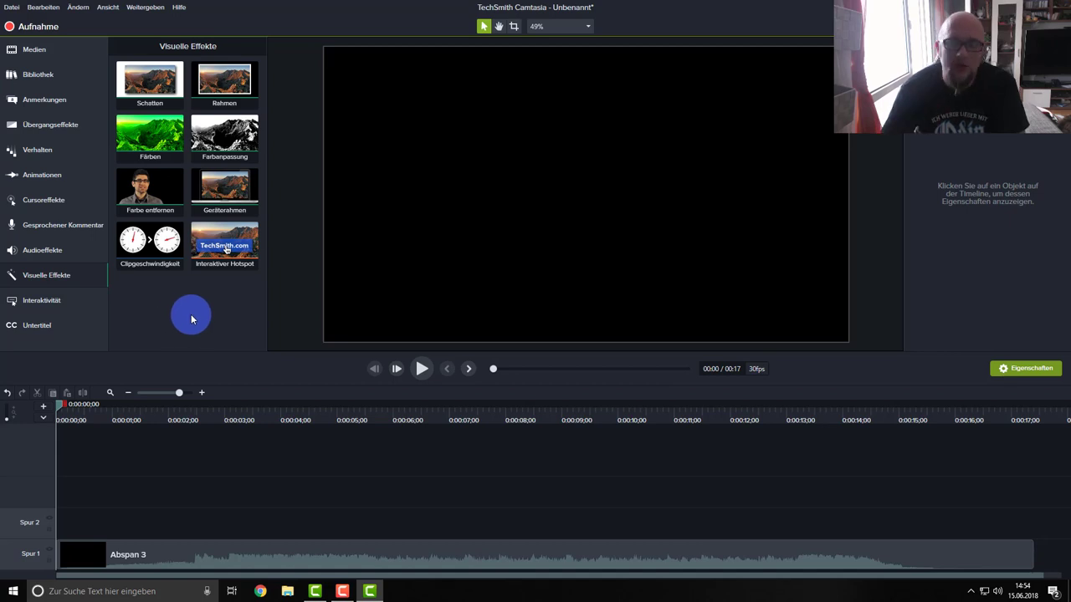
click(72, 299)
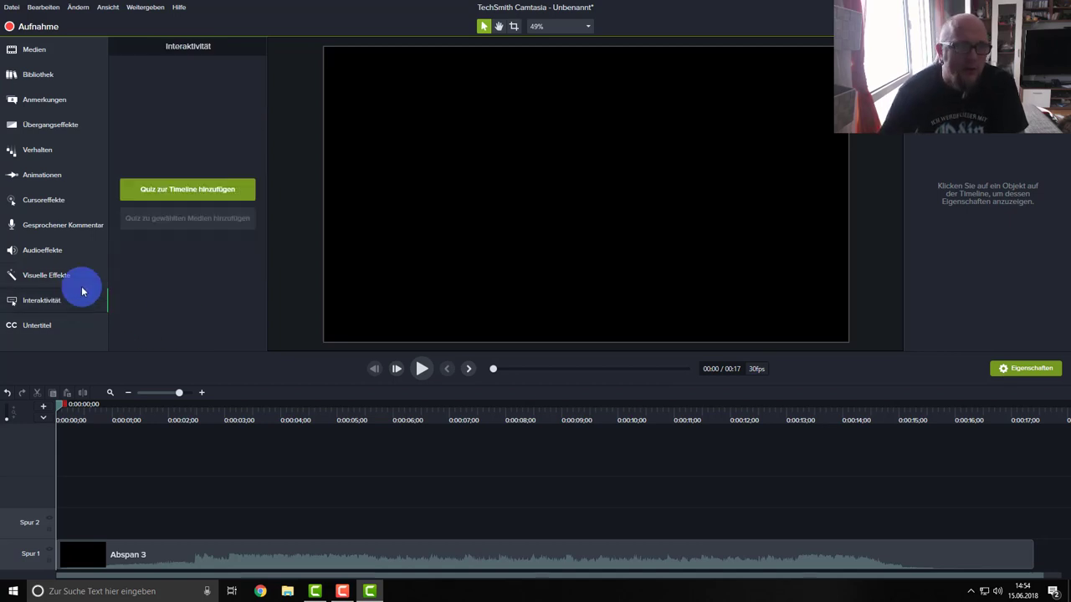
click(202, 196)
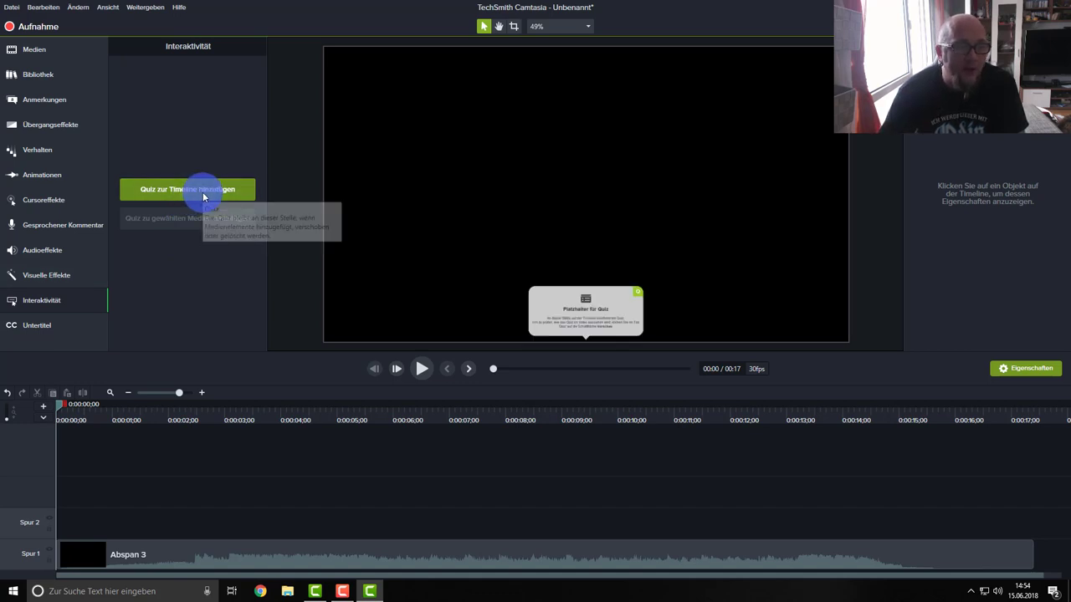
click(598, 333)
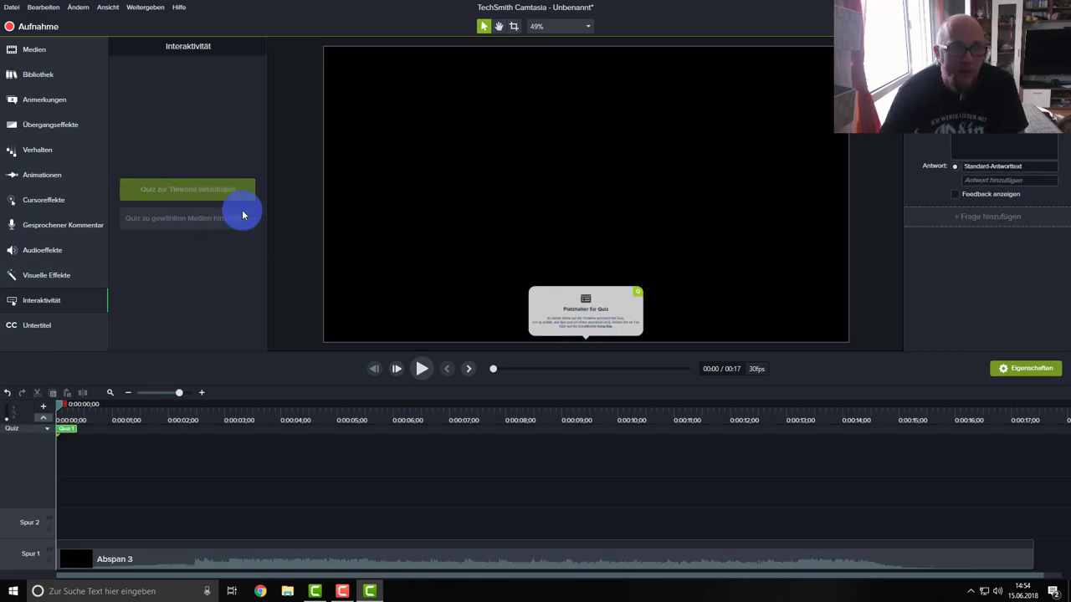
- Move the quiz marker on the timeline to 0:00:02;27 and place the playhead at the same time
mouse_move(574, 307)
mouse_down()
mouse_move(627, 287)
mouse_move(577, 311)
mouse_up()
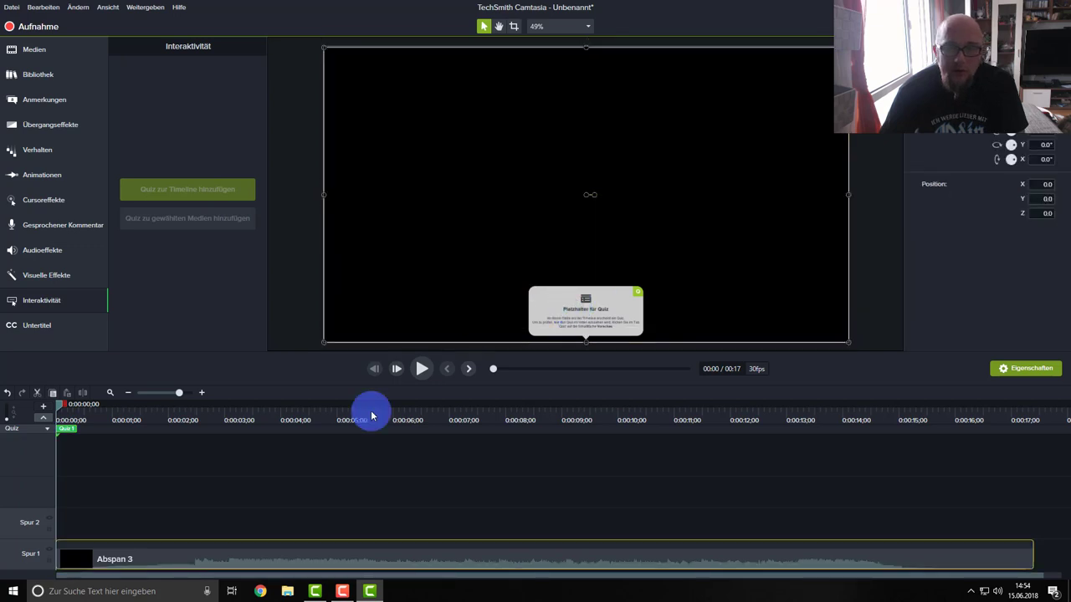
drag(72, 431, 235, 444)
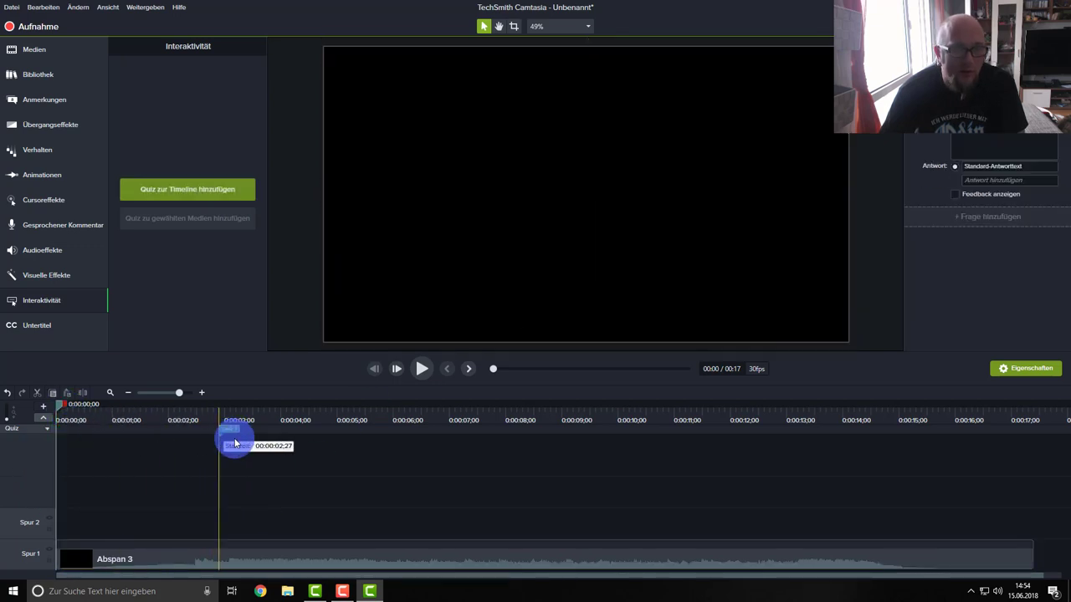
mouse_move(59, 409)
mouse_down()
mouse_move(235, 421)
mouse_move(220, 424)
mouse_up()
click(220, 424)
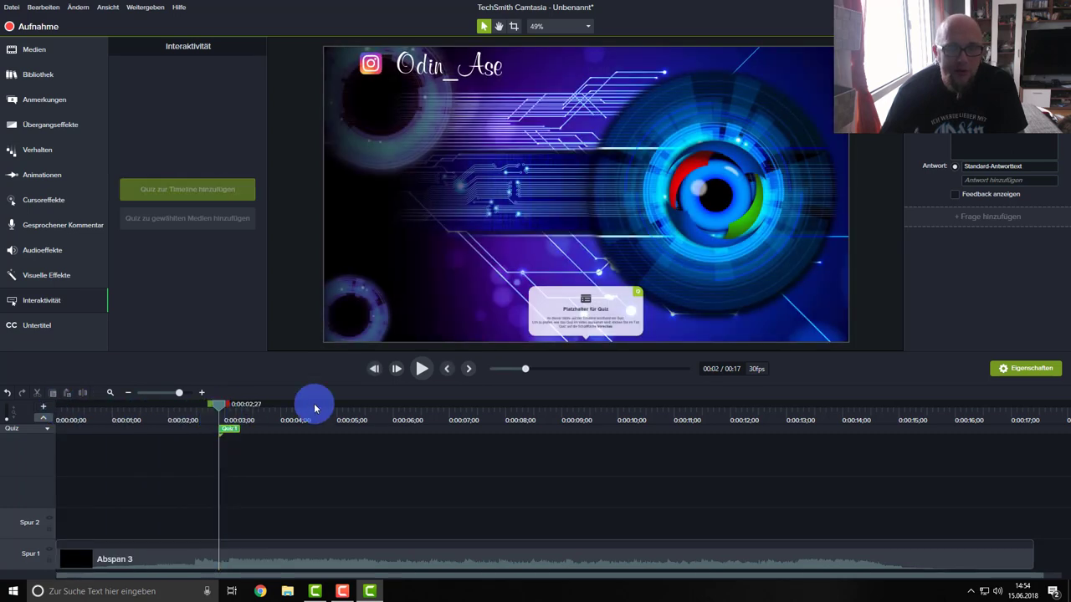
click(573, 312)
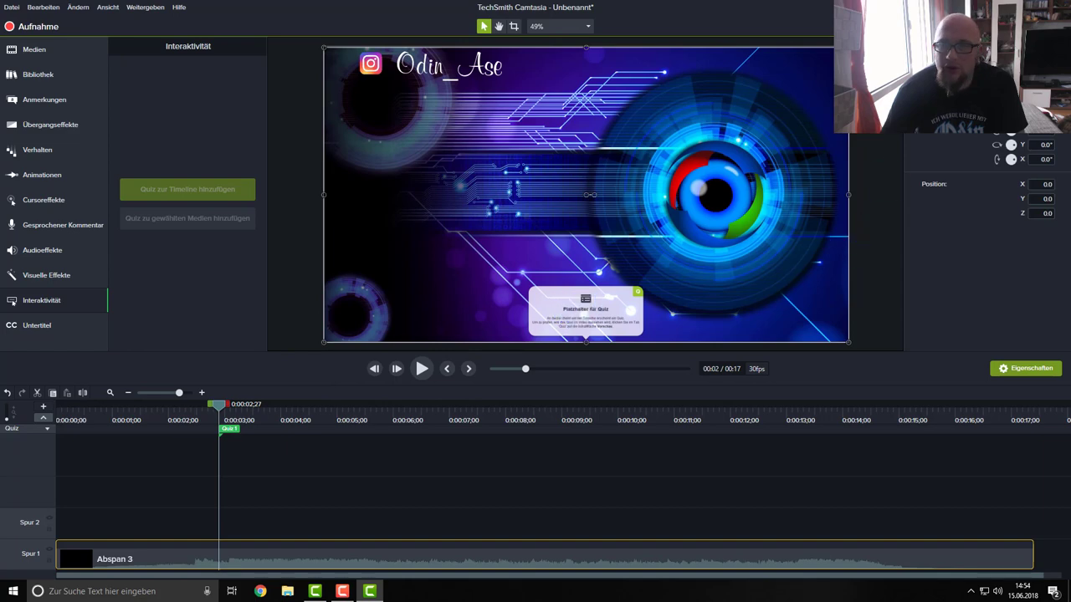
click(632, 326)
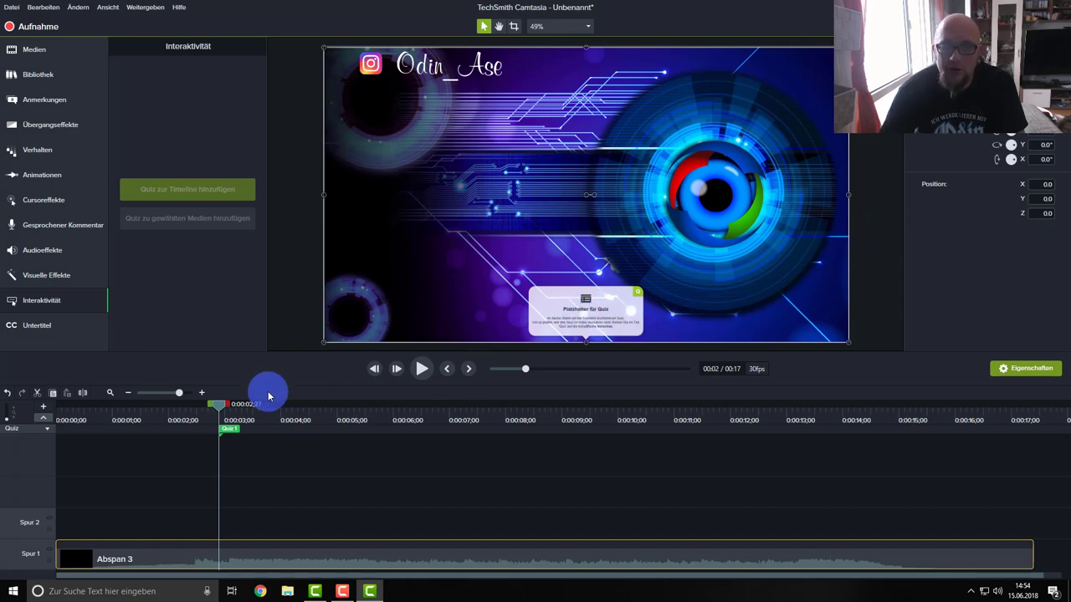
- Delete the quiz from the timeline and open the Untertitel tools
click(234, 429)
right_click(228, 422)
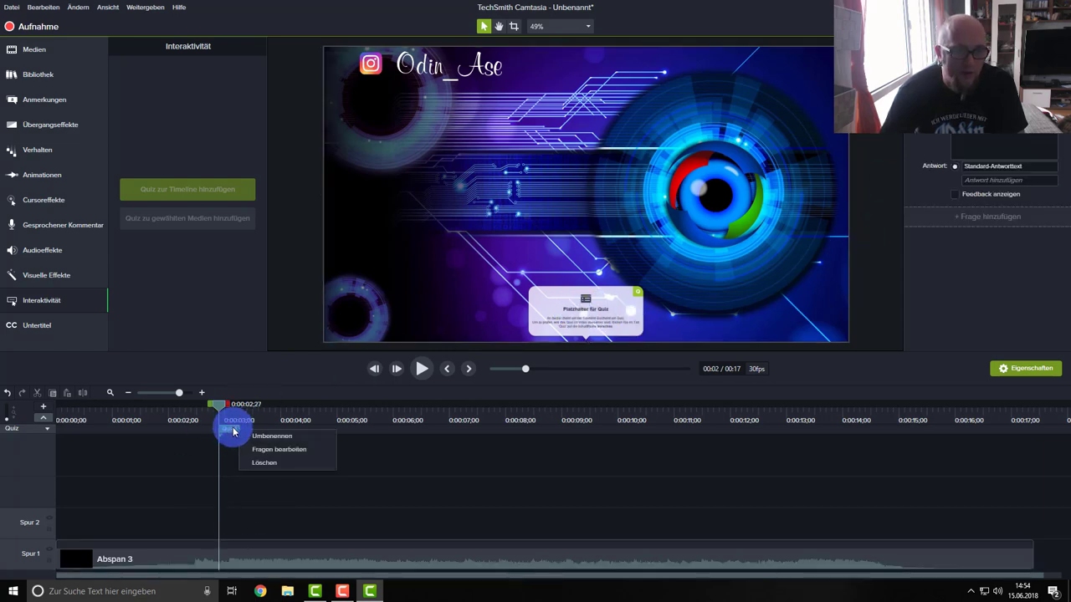
click(268, 454)
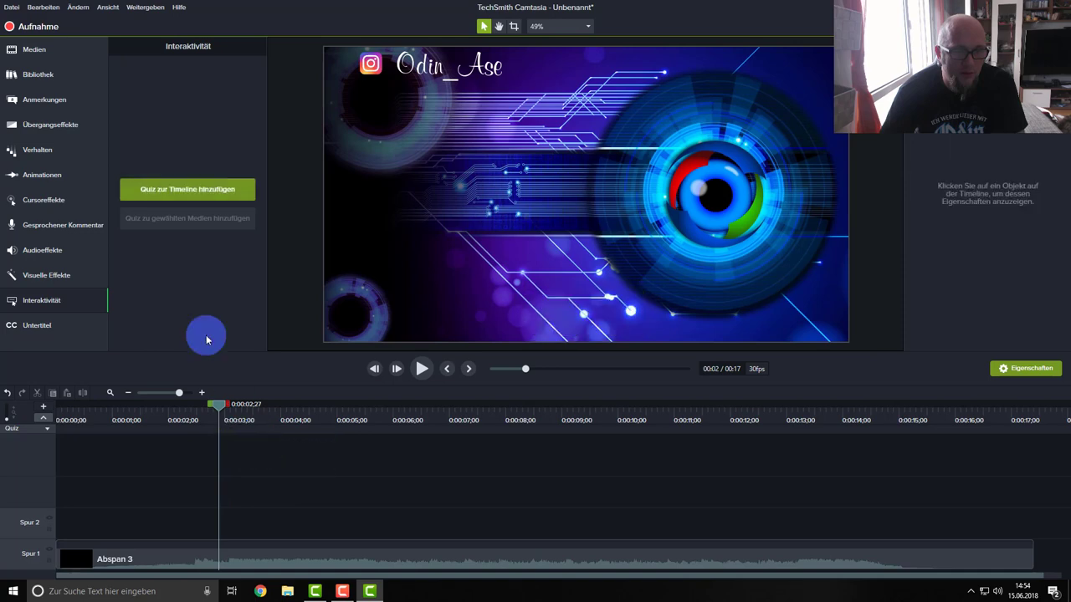
click(34, 326)
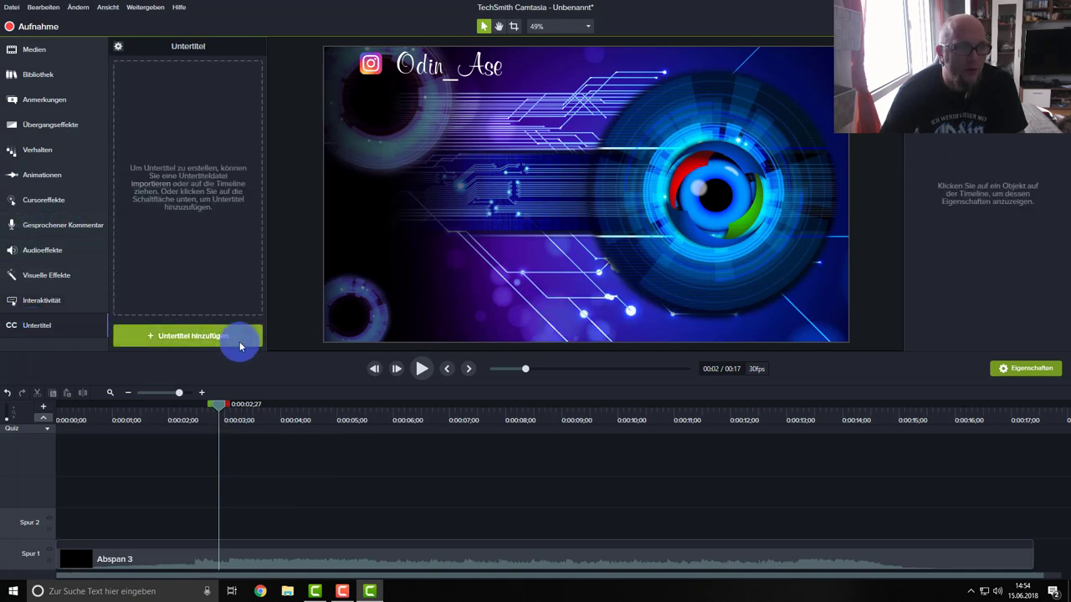
- Add BusinessApp-01.png to the canvas at 0:00:02;27 and scale it down to a small icon at the canvas centre
click(26, 52)
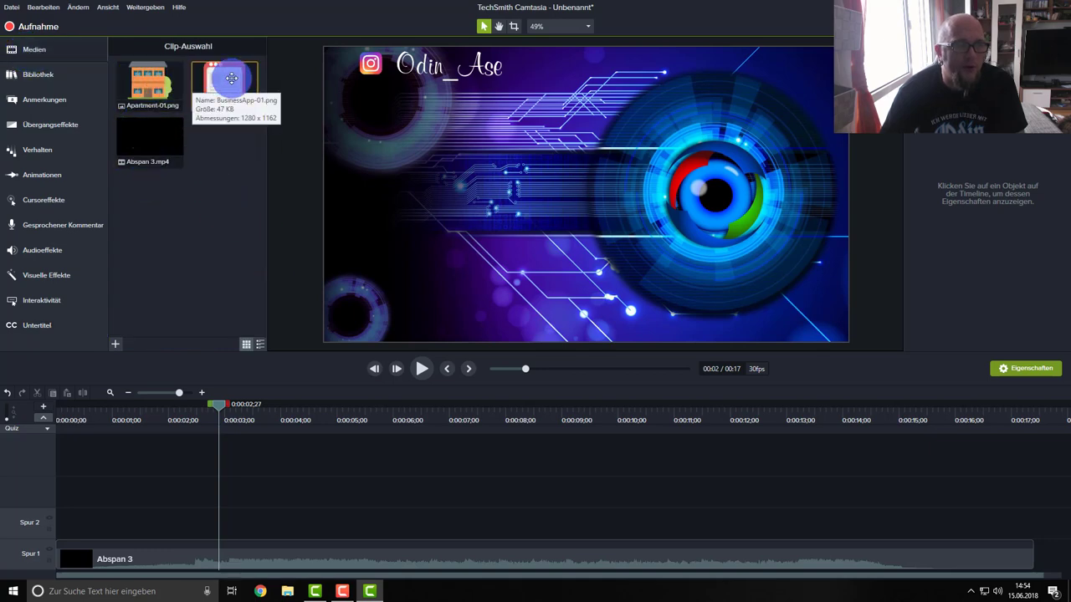
drag(224, 81, 576, 203)
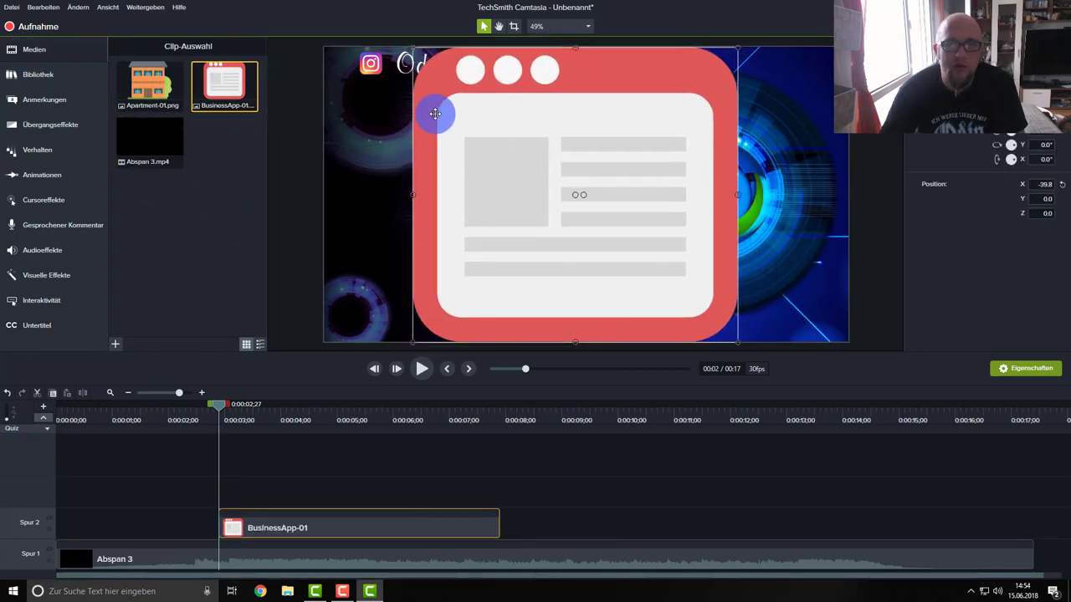
drag(412, 48, 573, 193)
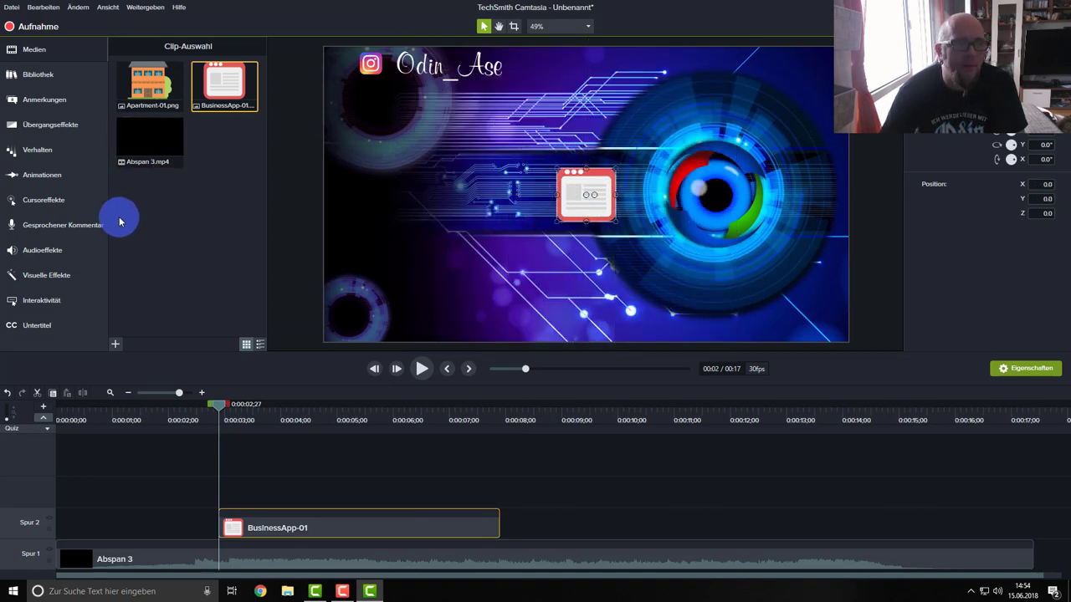
- Apply the Treiben behavior to the BusinessApp-01 clip and preview it from 0:00:02;27
click(46, 150)
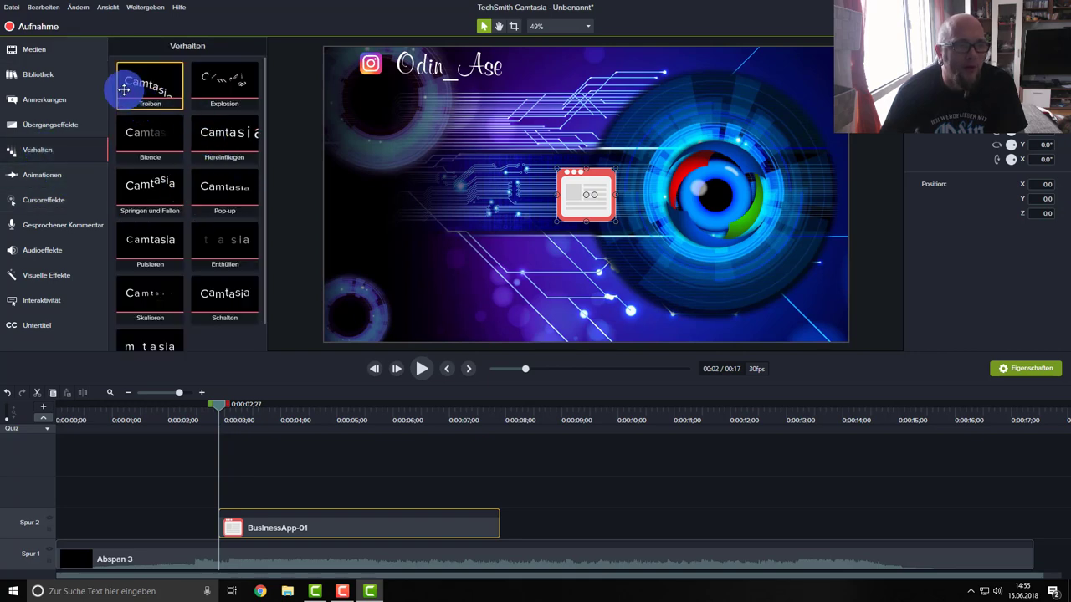
drag(144, 85, 579, 188)
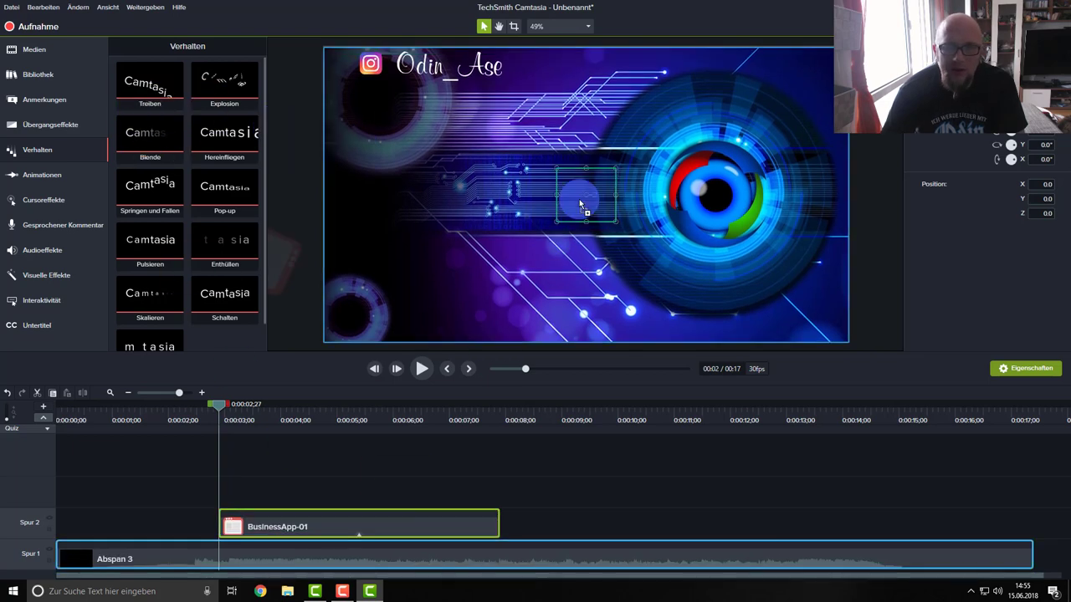
click(576, 200)
drag(569, 195, 569, 195)
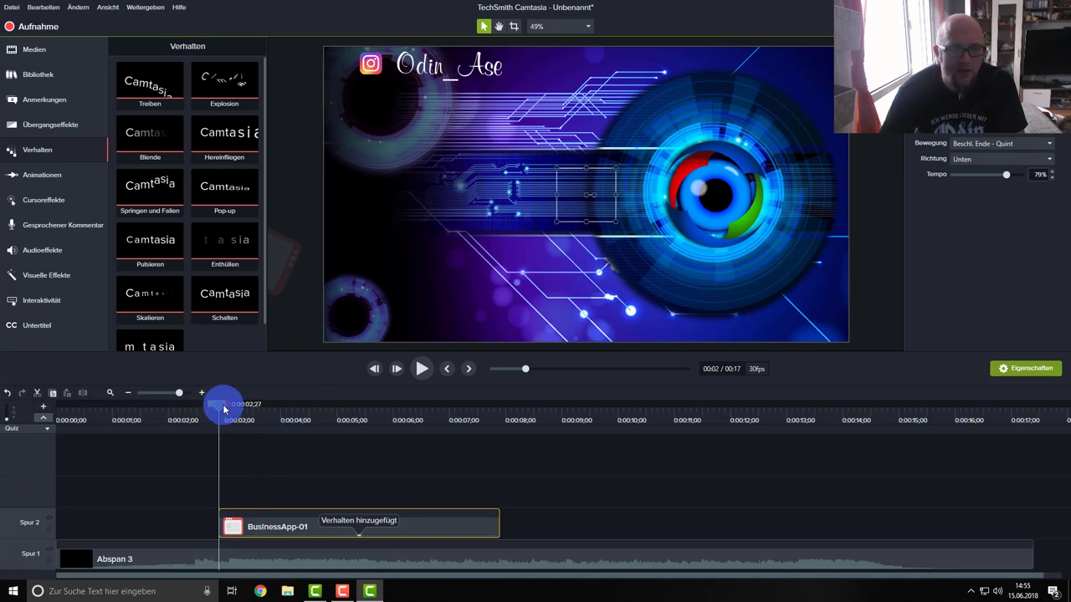
click(422, 373)
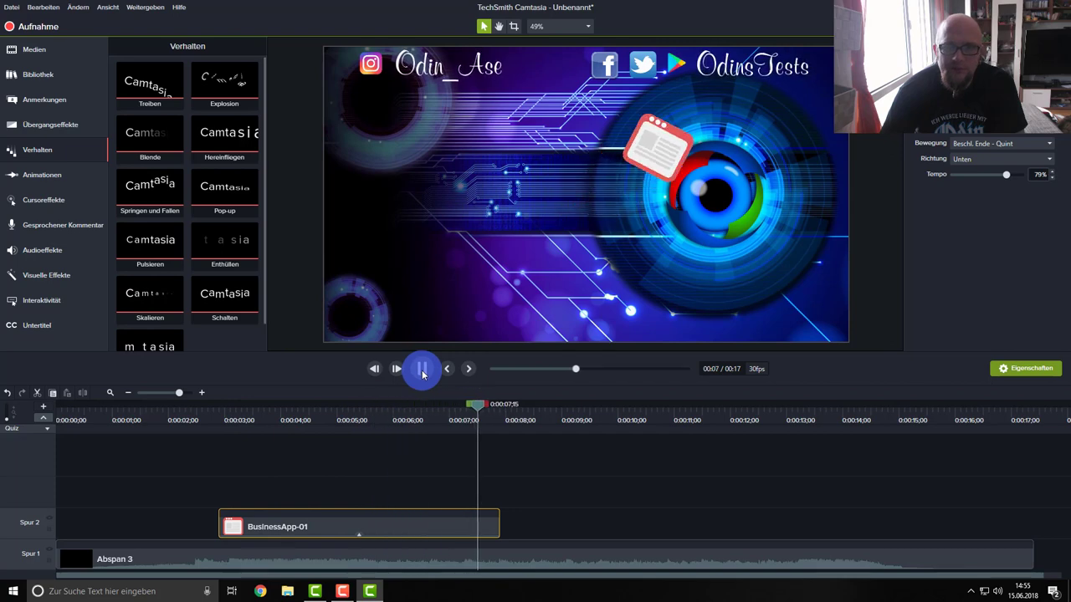
click(423, 373)
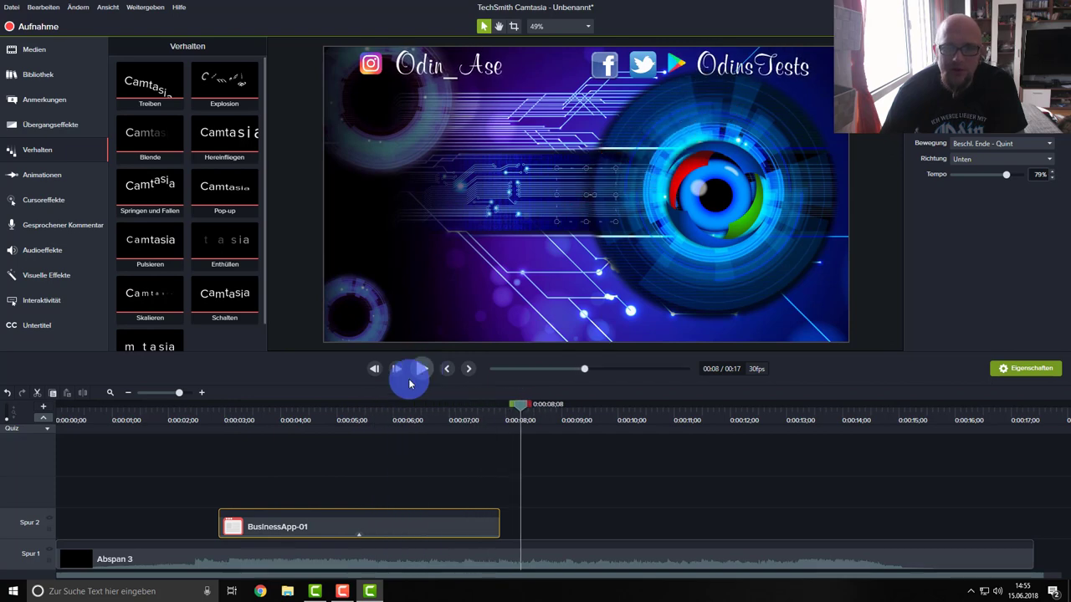
- Delete the Treiben behavior from the BusinessApp-01 clip
click(360, 538)
right_click(343, 534)
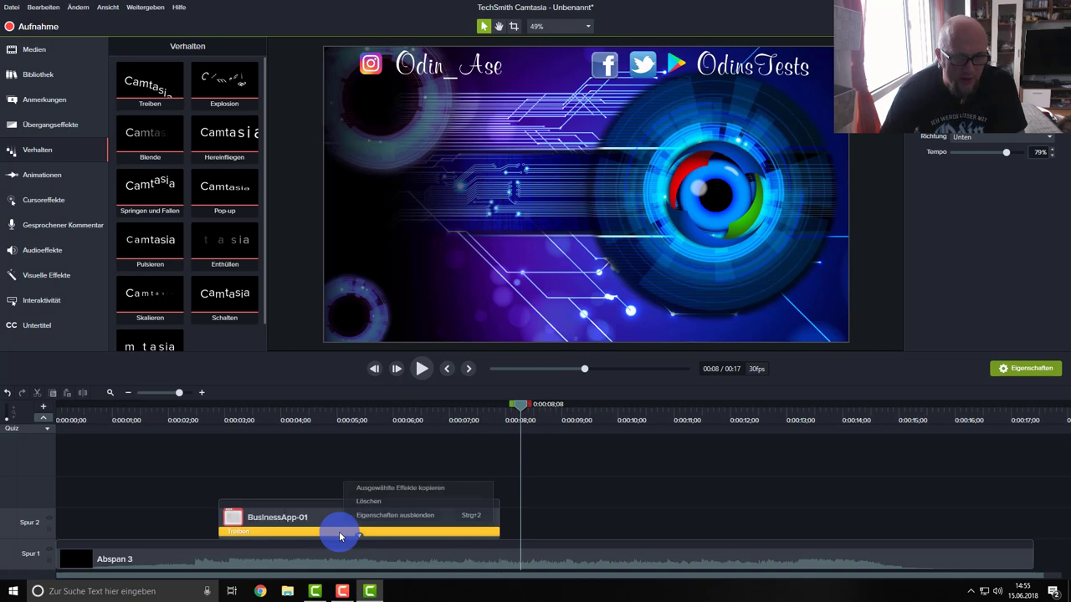
click(379, 504)
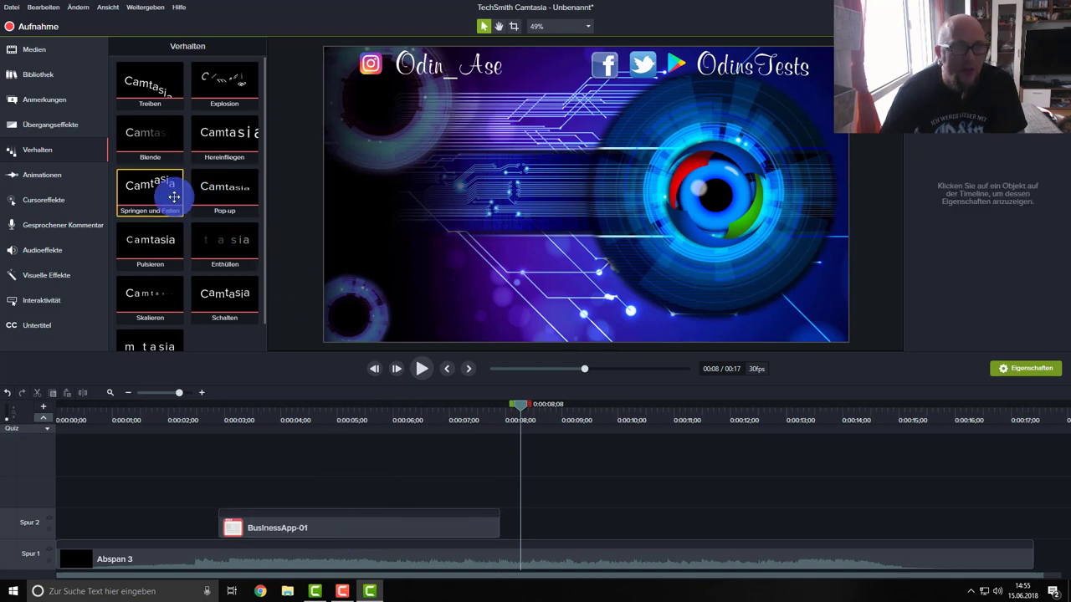
- Apply the Springen und Fallen behavior to the BusinessApp-01 clip and return the playhead to 0:00:02;21
drag(153, 194, 362, 525)
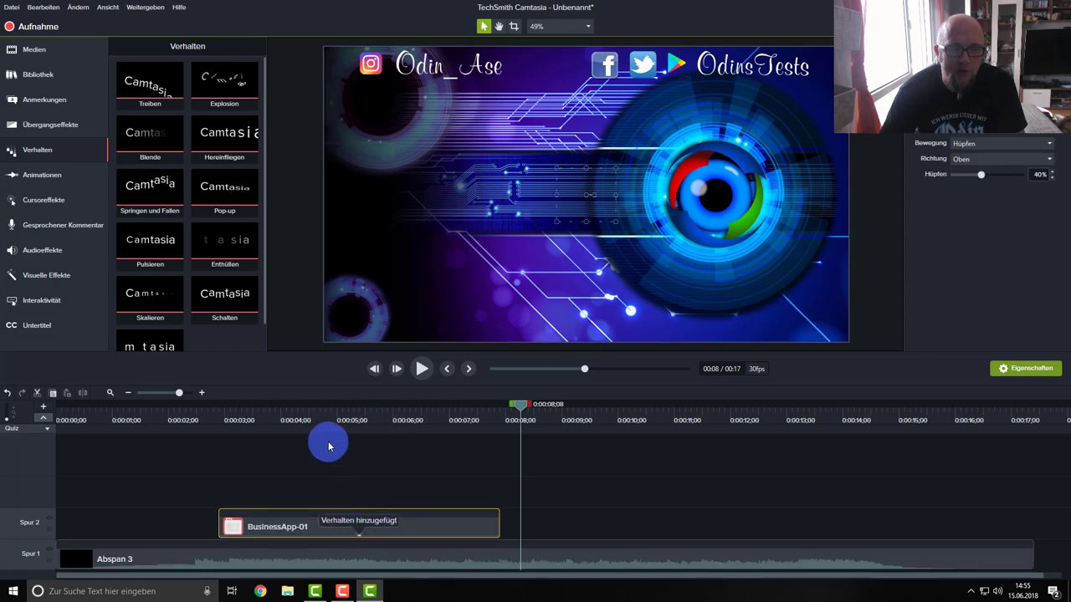
drag(328, 428, 209, 410)
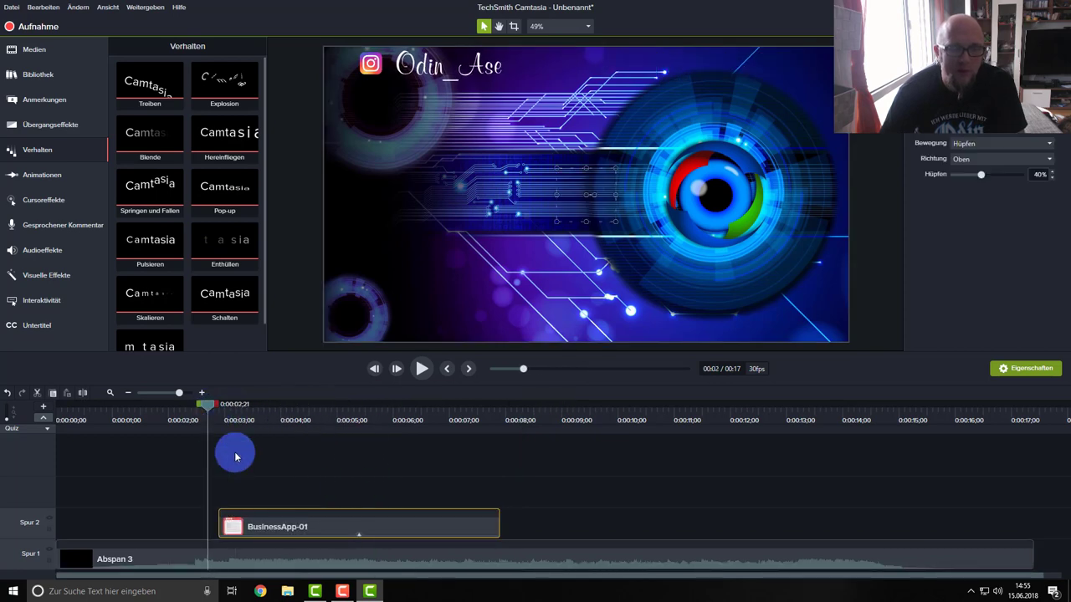
- Lower the Abspan 3 clip's audio volume, then preview the icon's behavior and return the playhead to 0:00:02;27
click(445, 561)
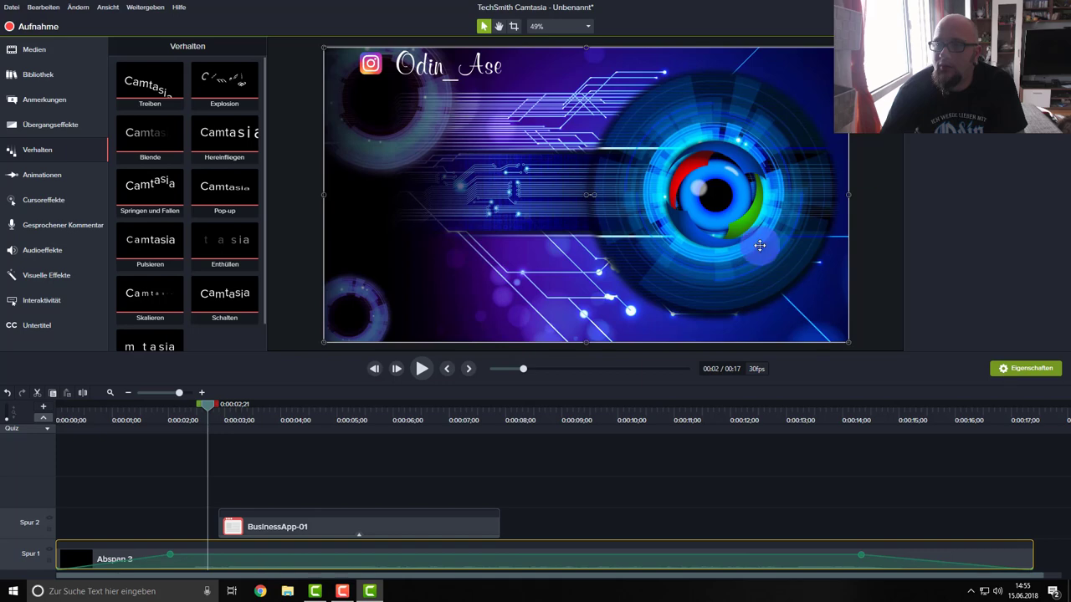
click(422, 369)
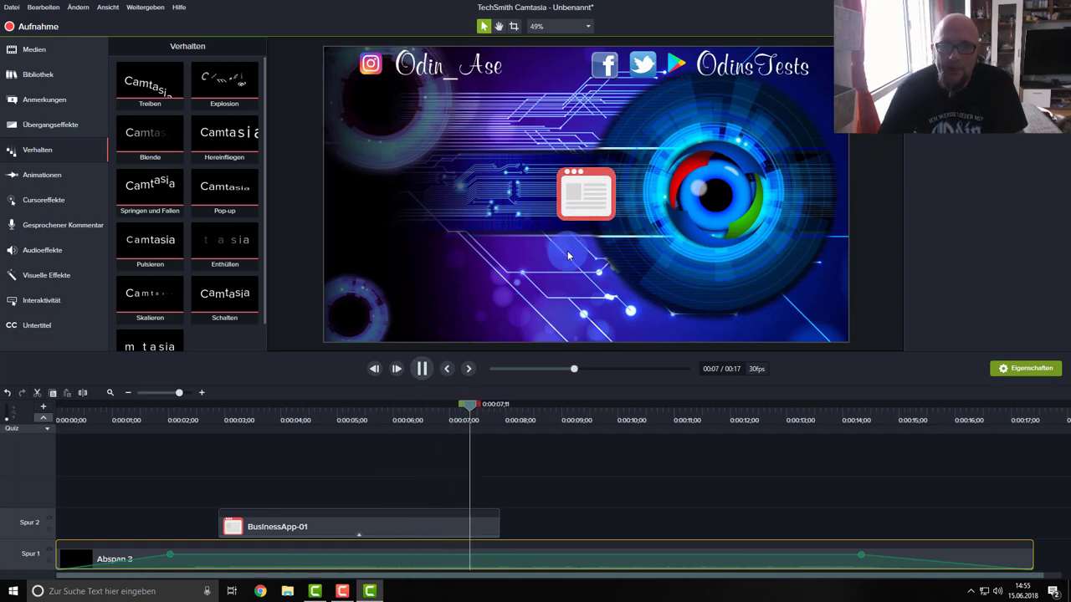
click(219, 423)
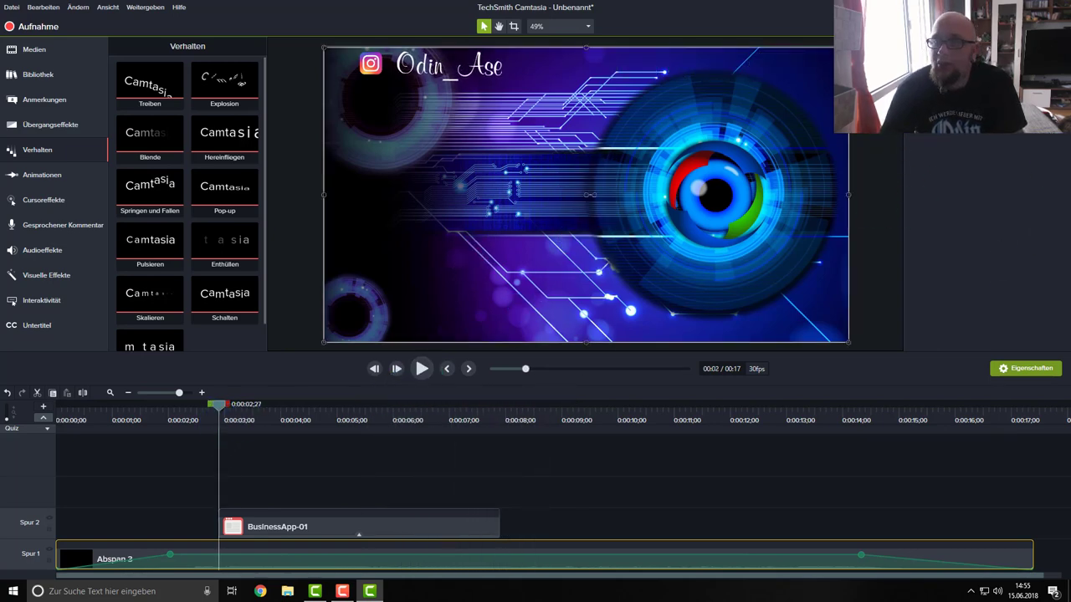
- Set the Hüpfen value of the Springen und Fallen behavior to 95% and preview the BusinessApp-01 clip
click(371, 529)
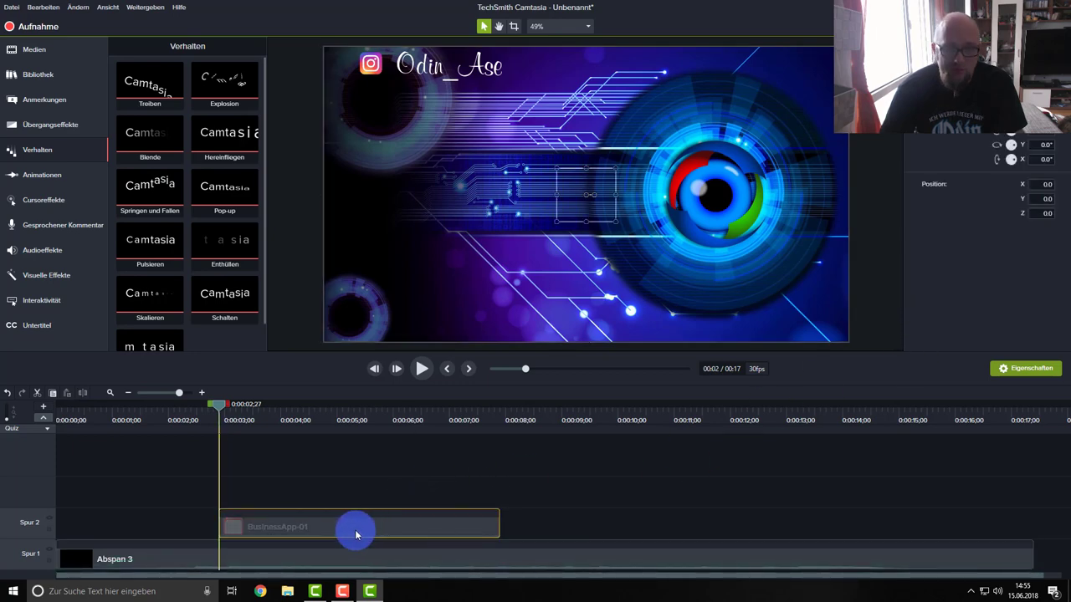
drag(360, 537, 360, 533)
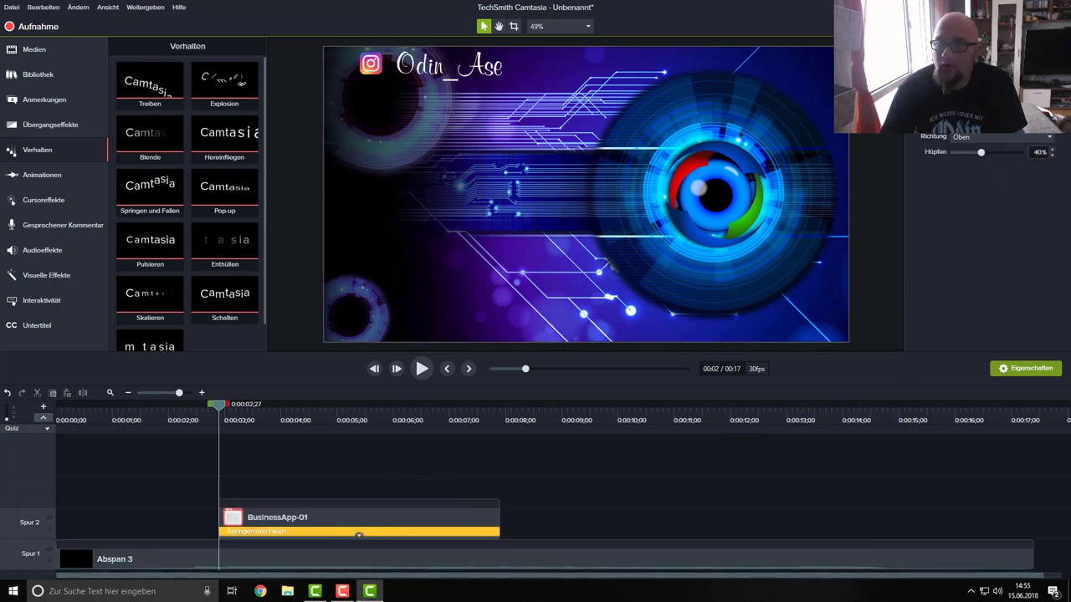
click(285, 536)
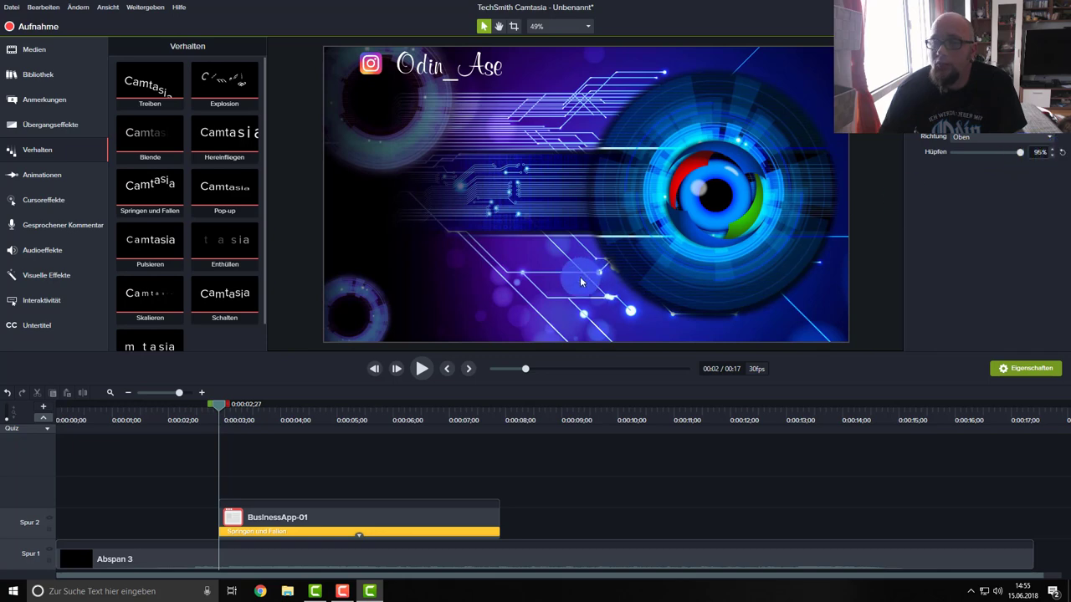
click(411, 369)
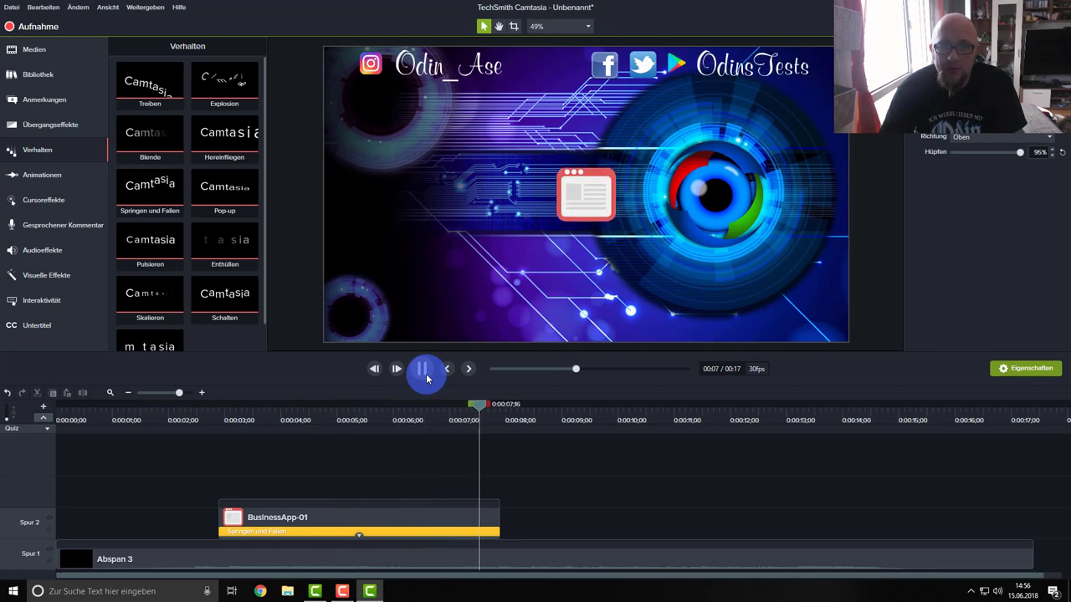
click(424, 371)
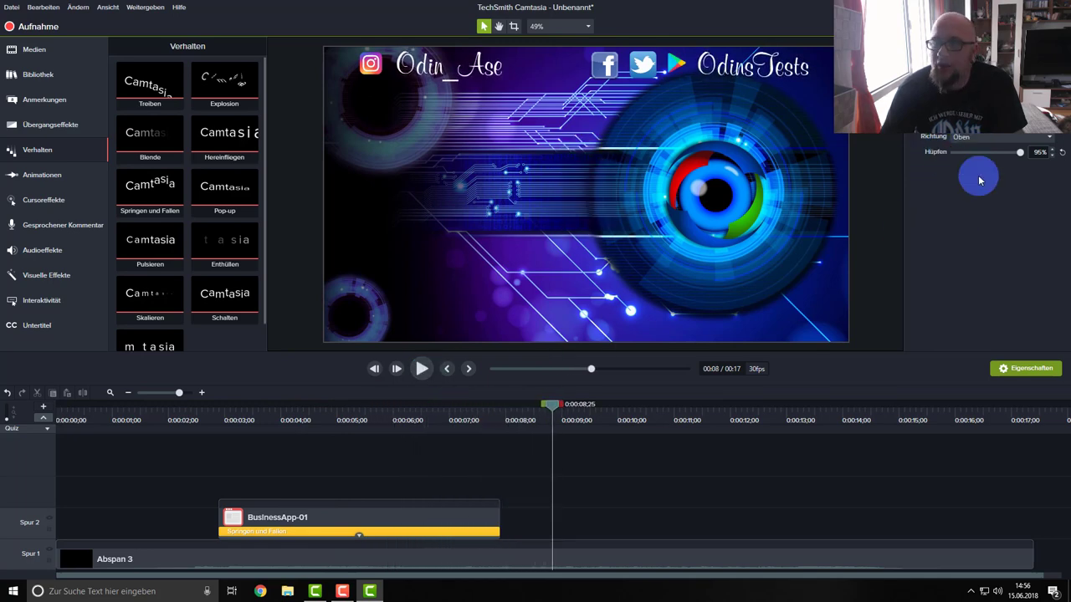
- Delete the Springen und Fallen behavior from the BusinessApp-01 clip and select the clip again
click(371, 535)
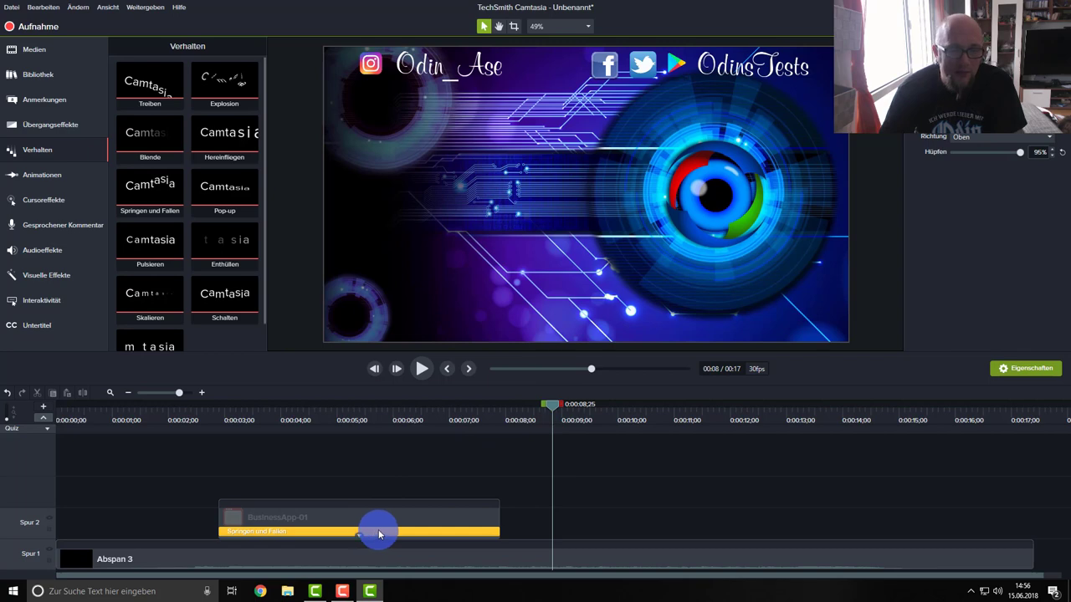
right_click(378, 535)
click(394, 499)
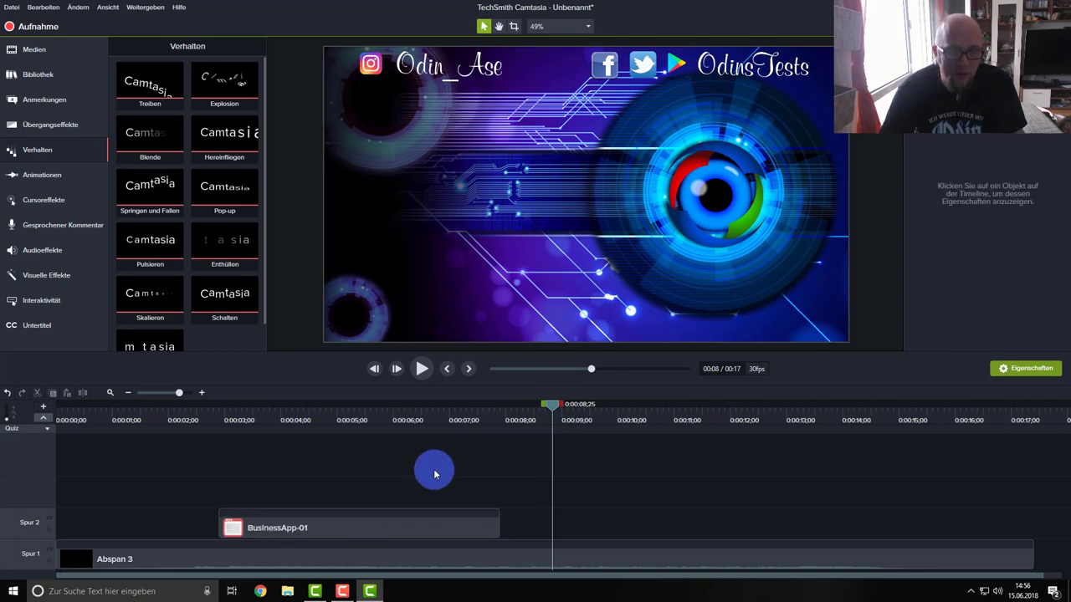
right_click(318, 534)
click(334, 544)
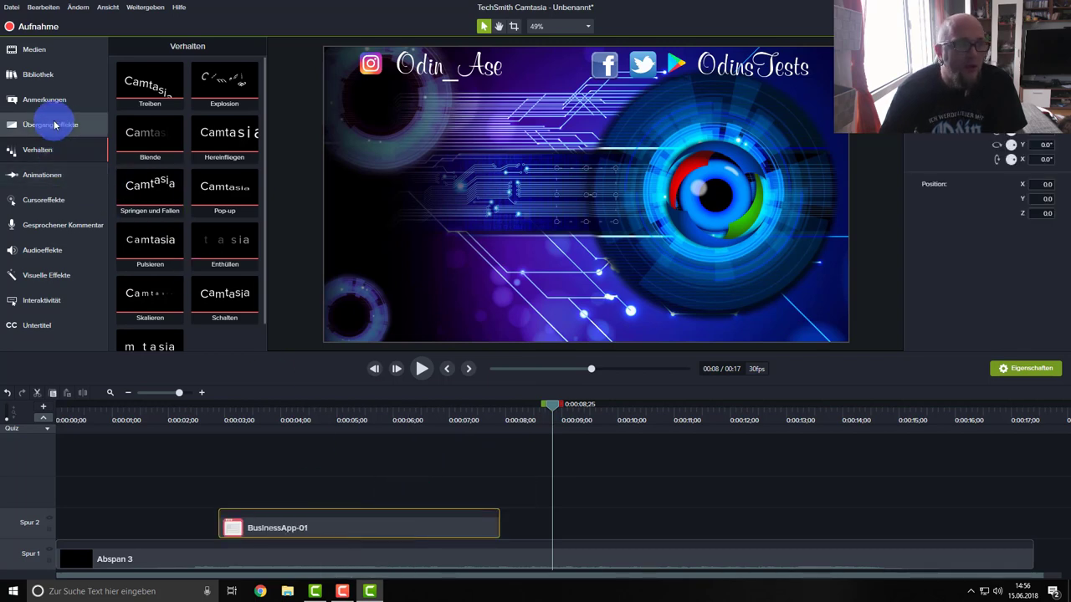
- Add a Benutzerdefiniert animation at the start of the BusinessApp-01 clip, ending at 0:00:03;27, with the playhead at its end
drag(553, 403, 191, 407)
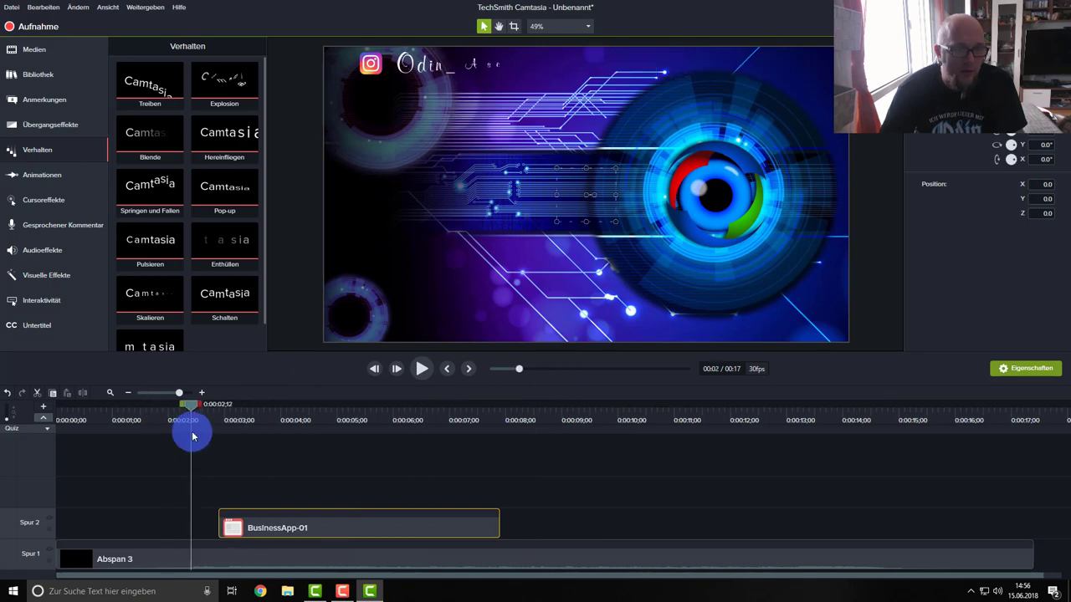
click(48, 123)
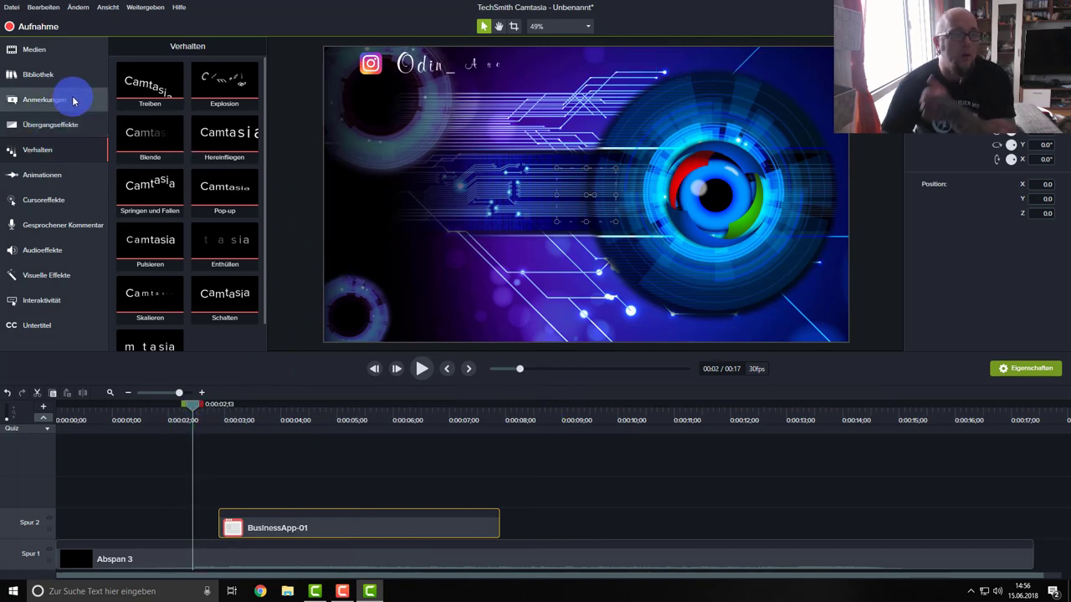
click(60, 174)
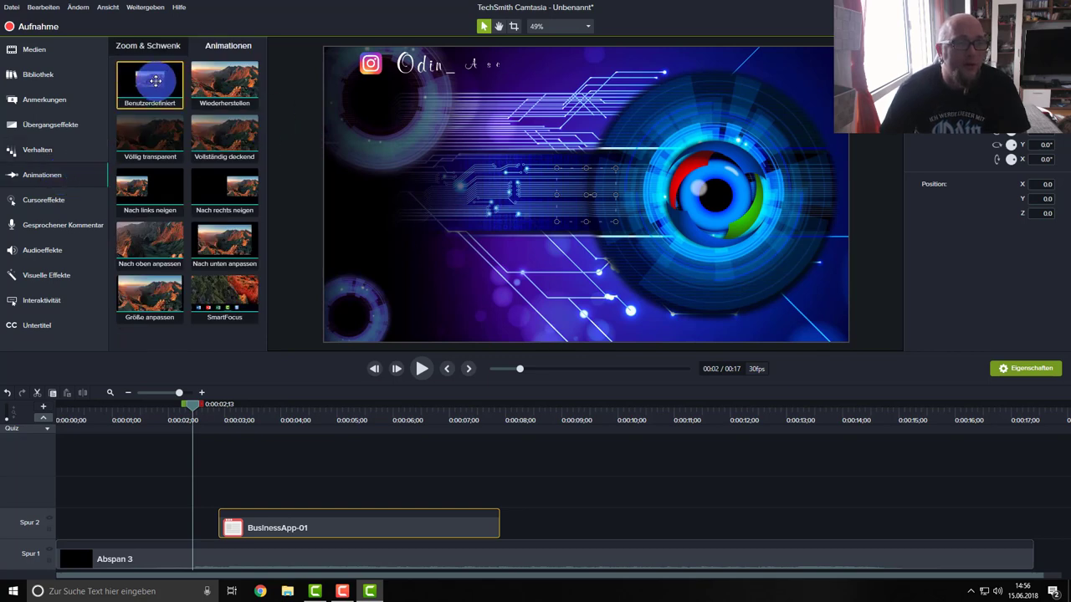
drag(154, 81, 341, 480)
drag(354, 516, 277, 514)
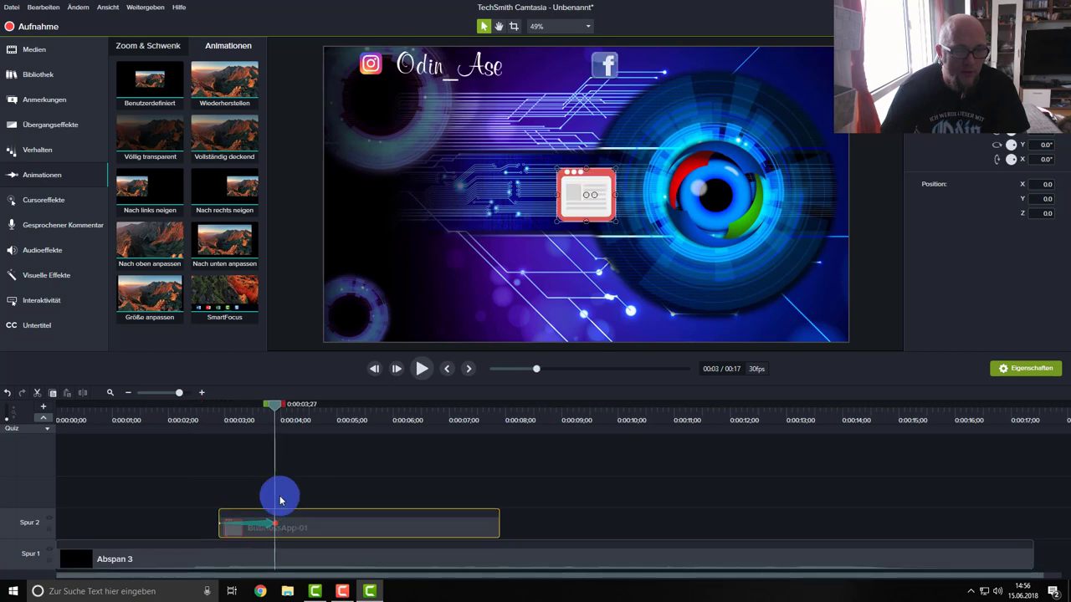
click(201, 431)
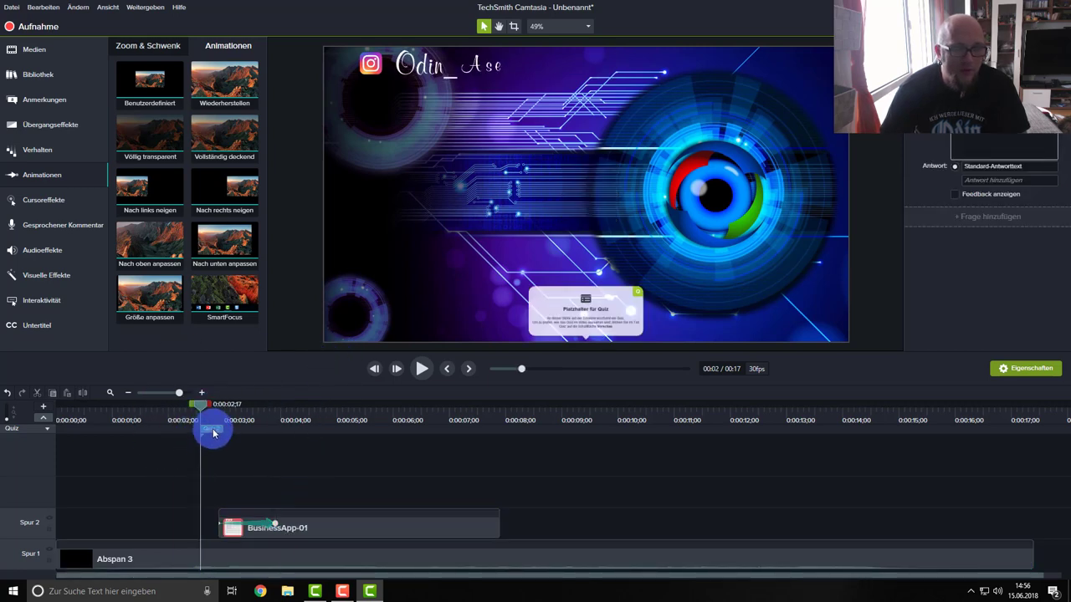
right_click(210, 431)
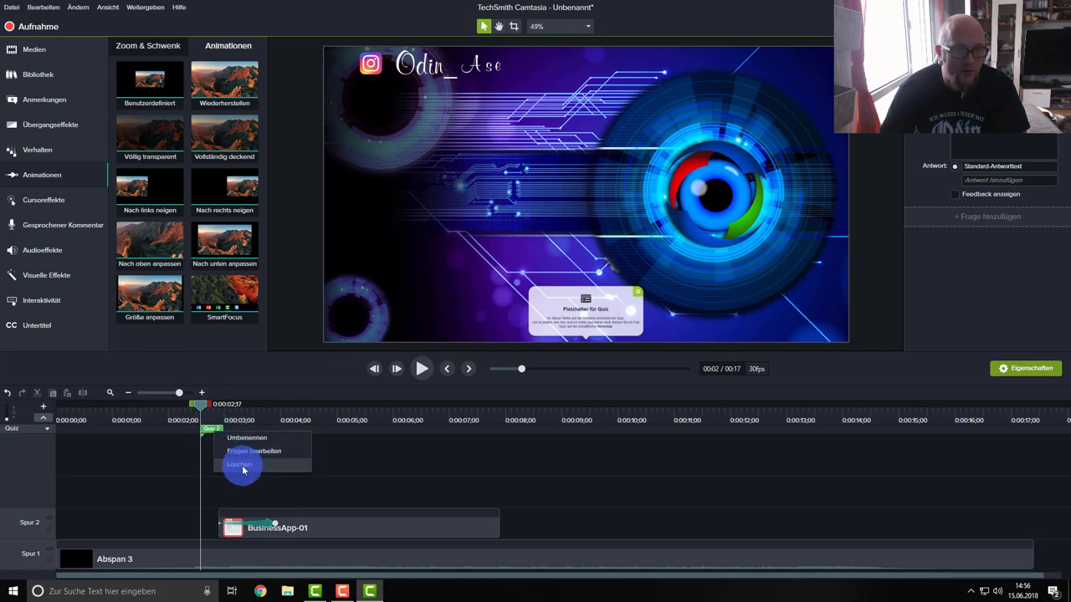
click(246, 471)
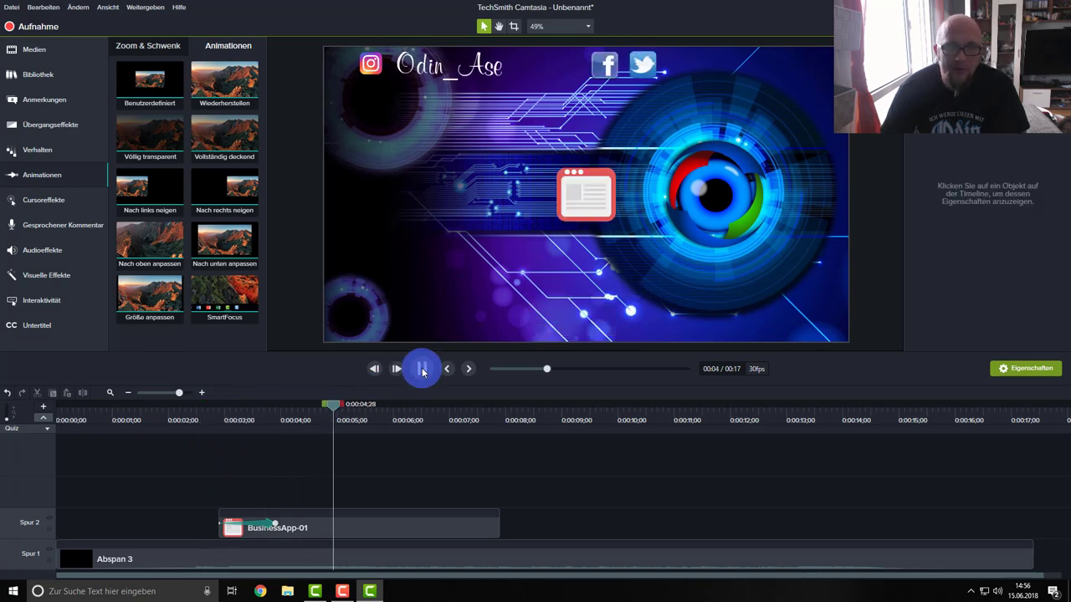
- Preview the BusinessApp-01 clip's animation and select the clip
click(422, 371)
click(261, 528)
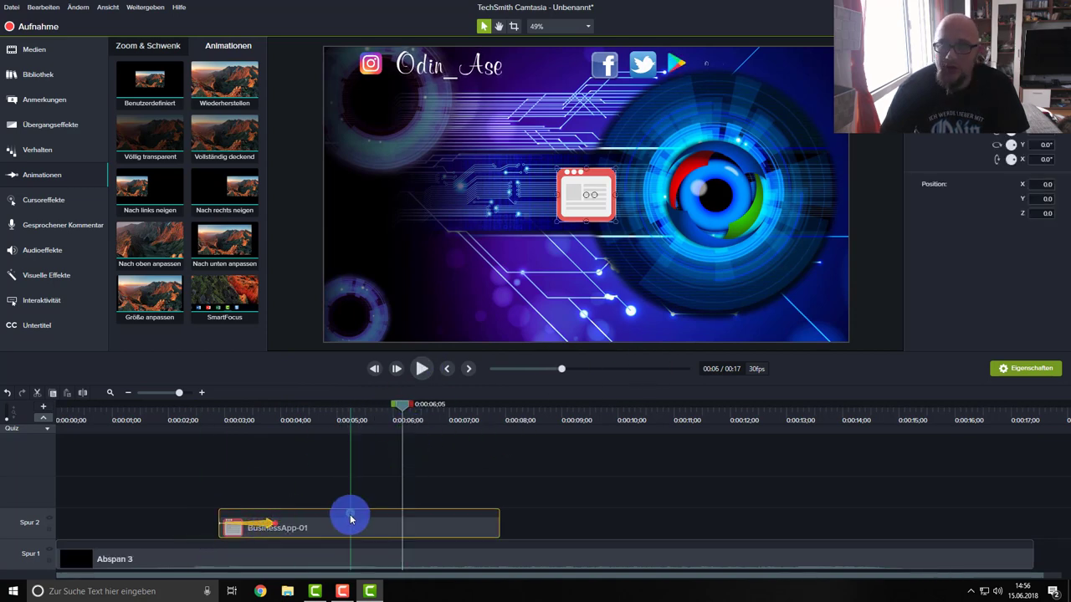
click(283, 523)
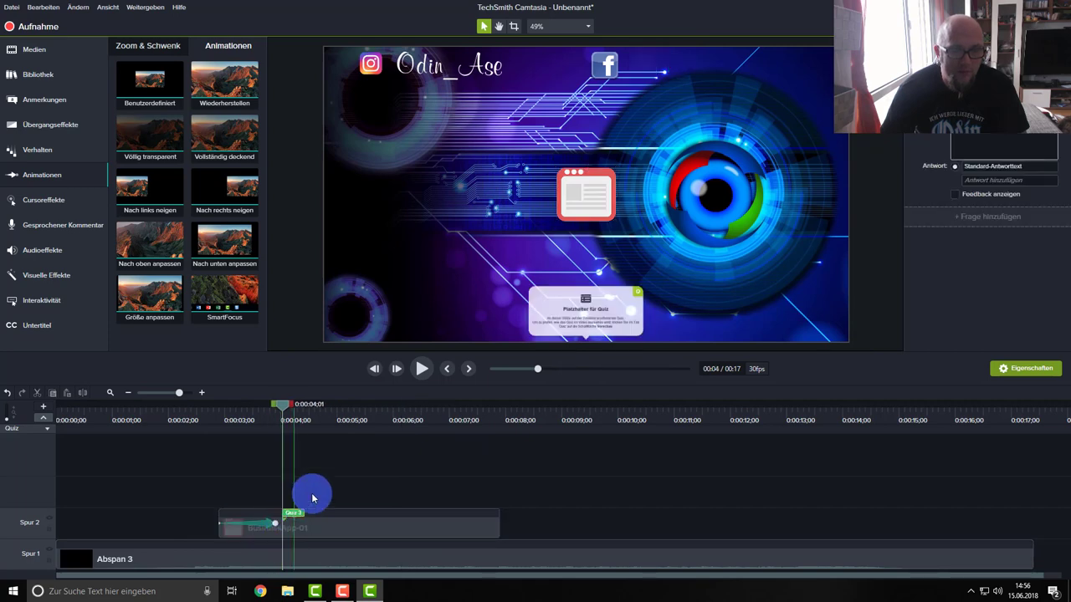
right_click(297, 514)
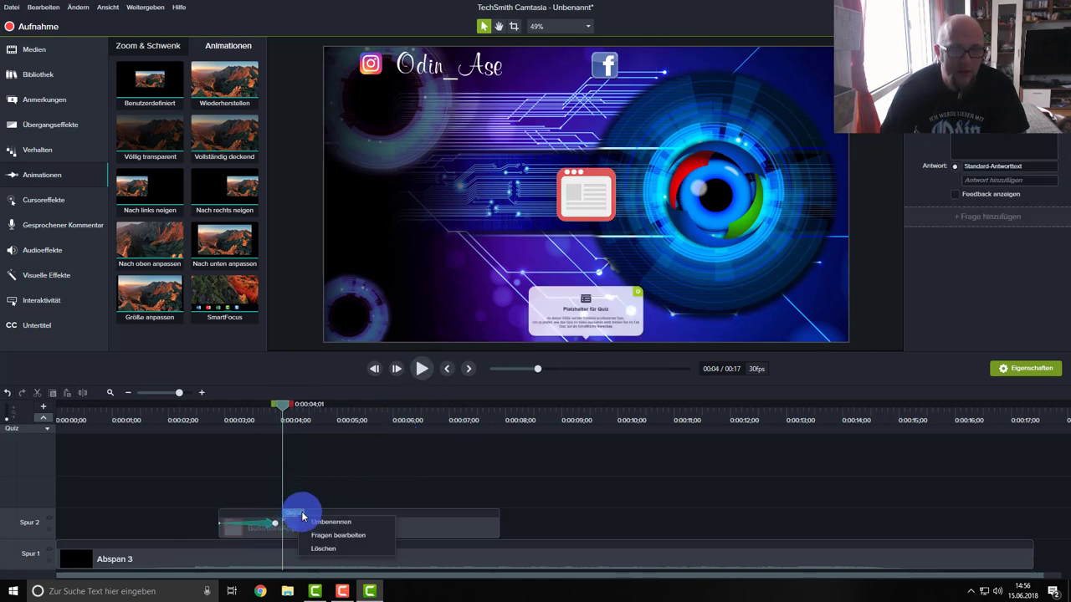
click(331, 551)
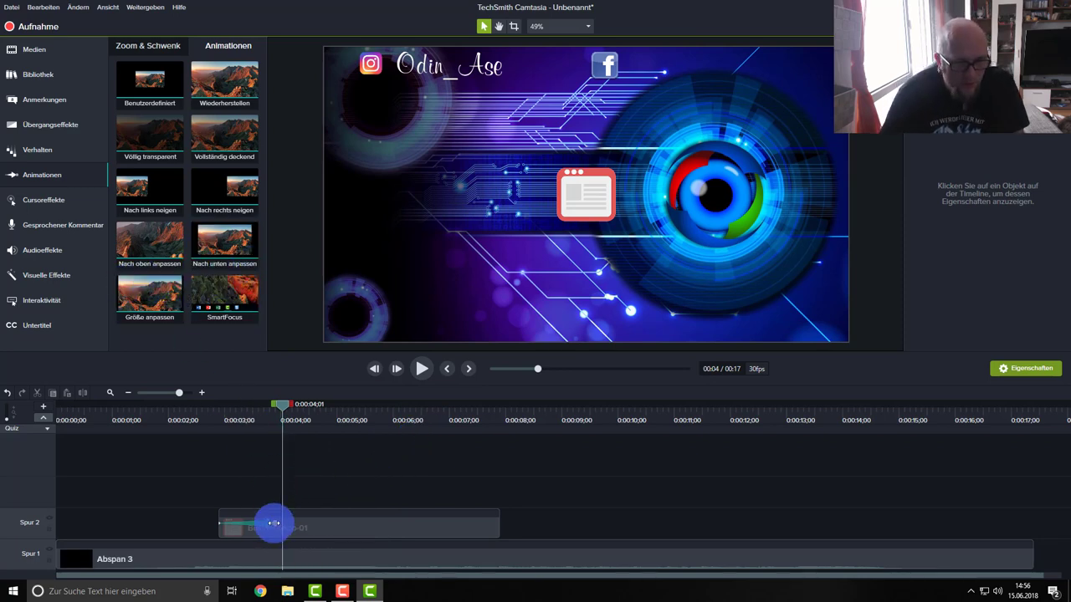
- Make the BusinessApp-01 icon large and semi-transparent at 0:00:03;24, and add a second animation ending at 0:00:04;24 with a smaller, fully opaque icon
mouse_move(274, 523)
mouse_down()
mouse_move(258, 521)
mouse_move(327, 521)
mouse_move(234, 522)
mouse_move(271, 522)
mouse_up()
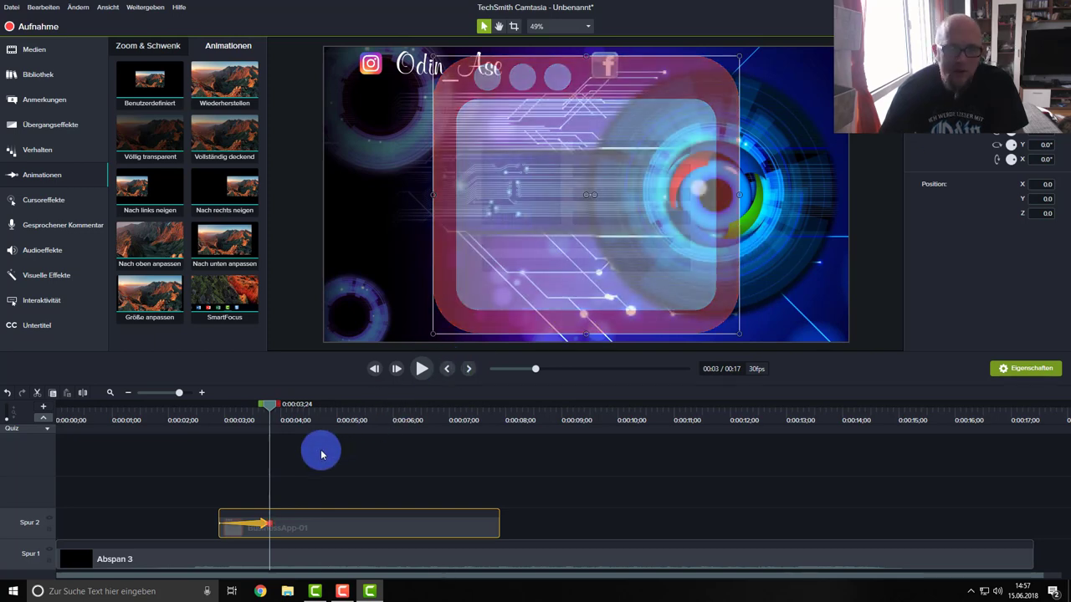
drag(241, 187, 310, 527)
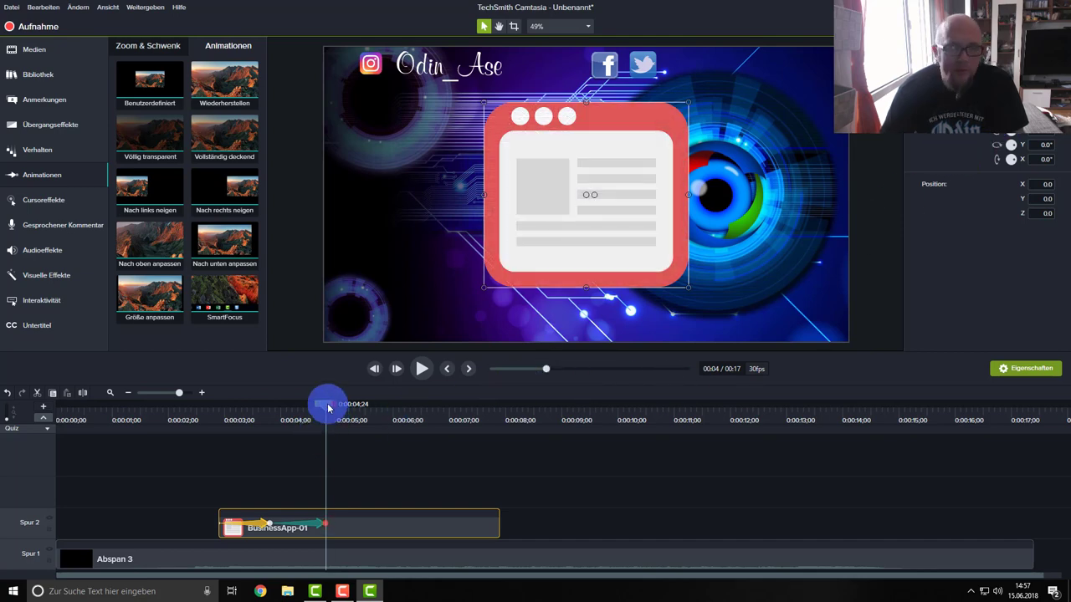
- Preview the two consecutive animations on the BusinessApp-01 clip from just before the clip starts
drag(328, 407, 213, 410)
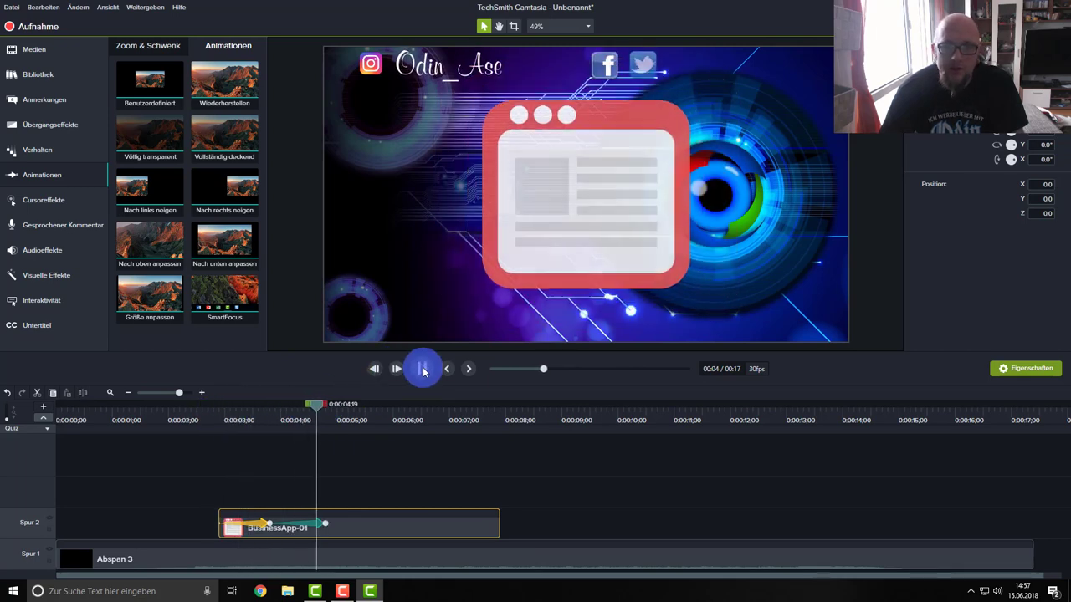
click(210, 421)
drag(209, 409, 260, 419)
drag(261, 420, 297, 397)
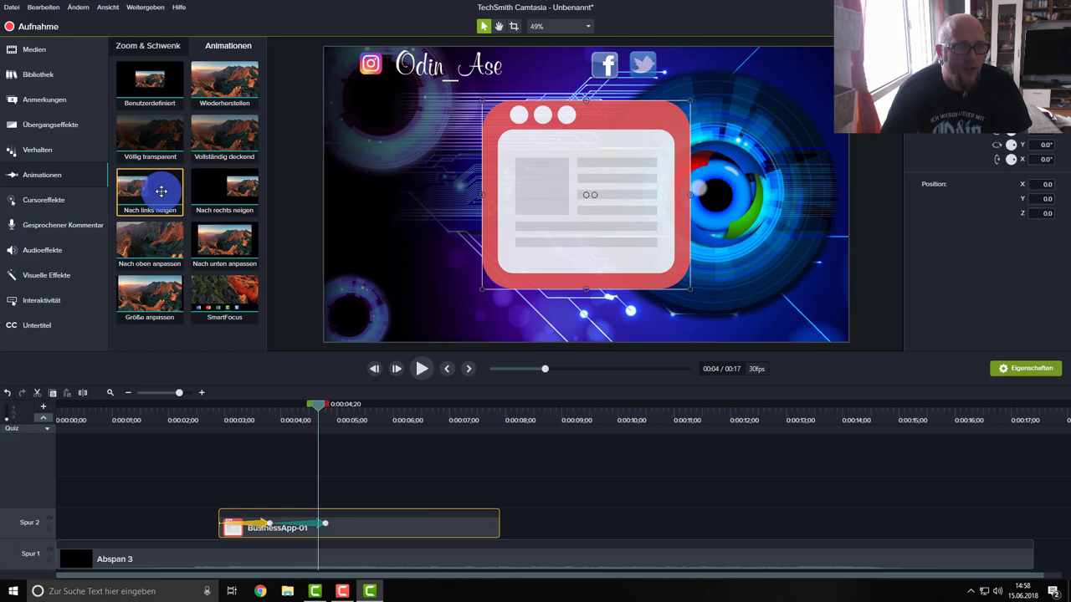
- Add a Nach links neigen animation ending at 0:00:05;24 with a shrunken icon, and a Nach oben anpassen animation ending at 0:00:06;24, to the BusinessApp-01 clip
drag(161, 191, 363, 530)
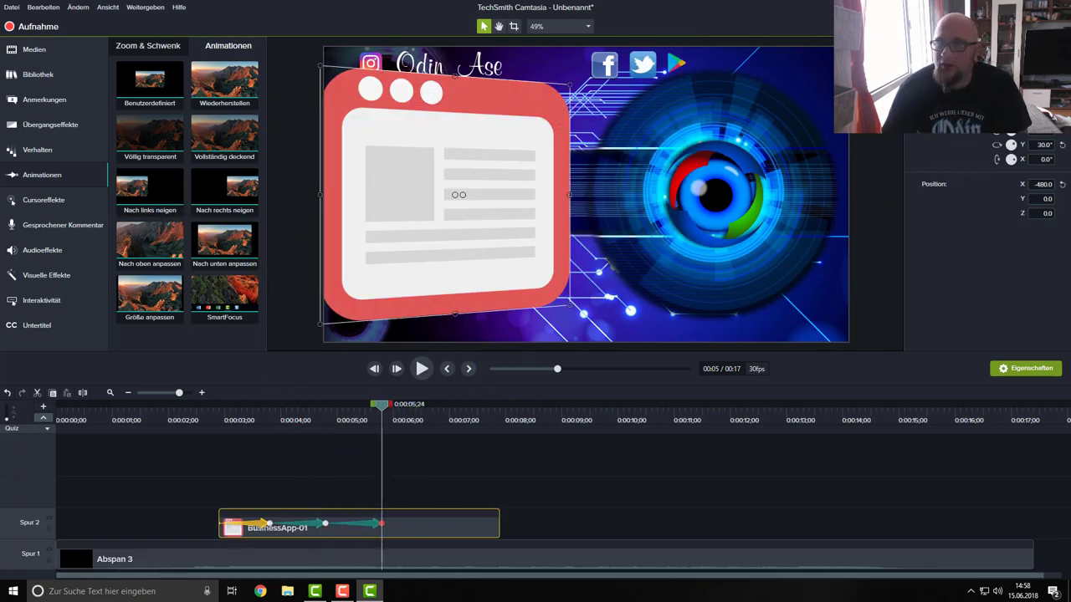
click(382, 522)
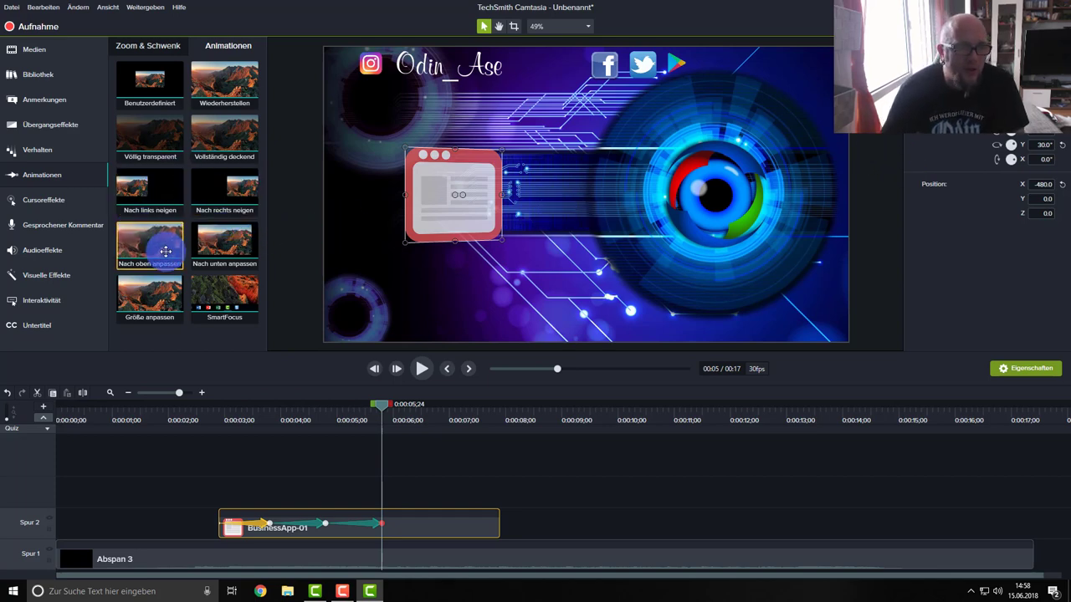
drag(166, 252, 404, 531)
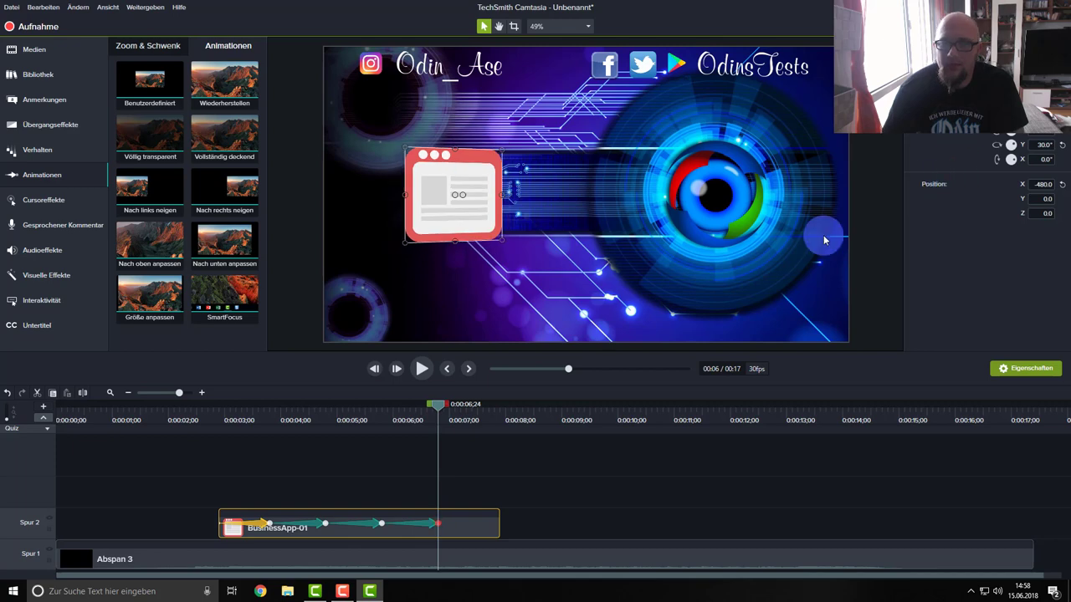
drag(255, 419, 442, 451)
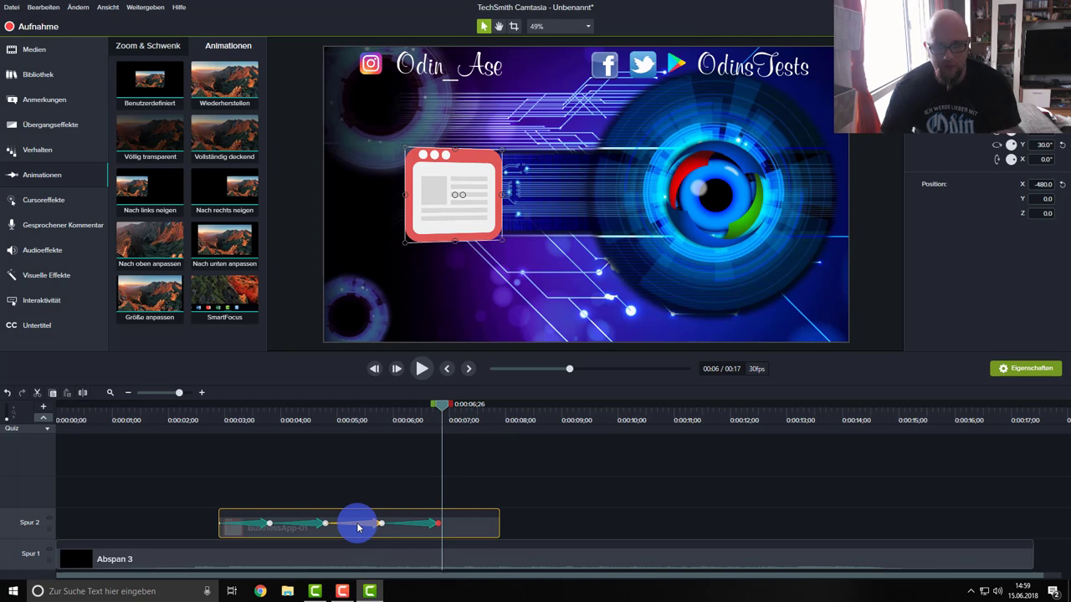
- Delete all four animations from the BusinessApp-01 clip
click(357, 527)
key(Delete)
click(318, 526)
key(Delete)
click(259, 526)
key(Delete)
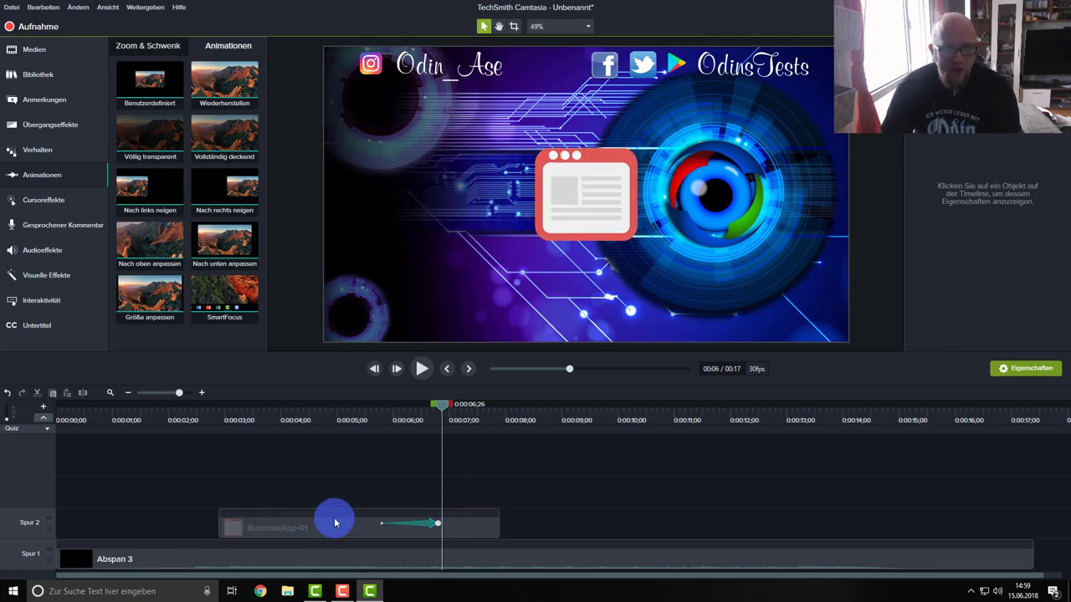
click(423, 530)
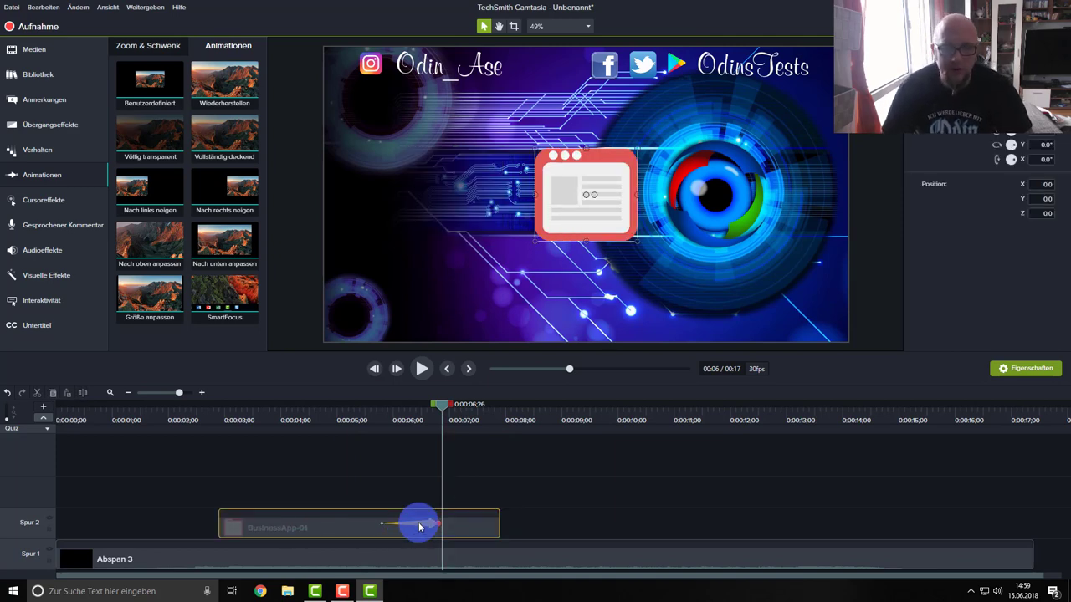
right_click(424, 529)
click(458, 484)
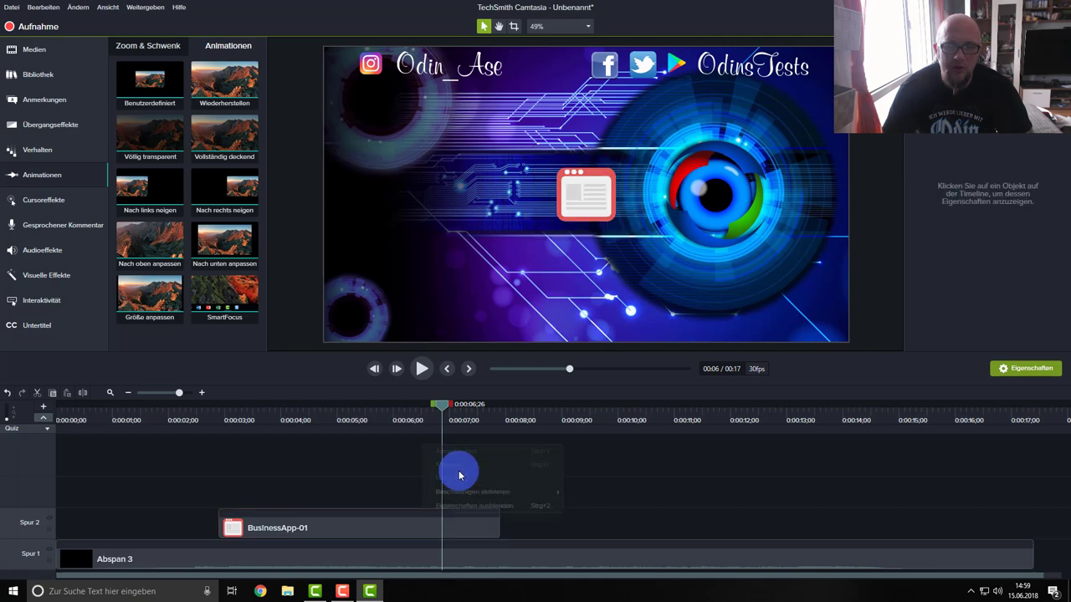
click(371, 517)
right_click(329, 522)
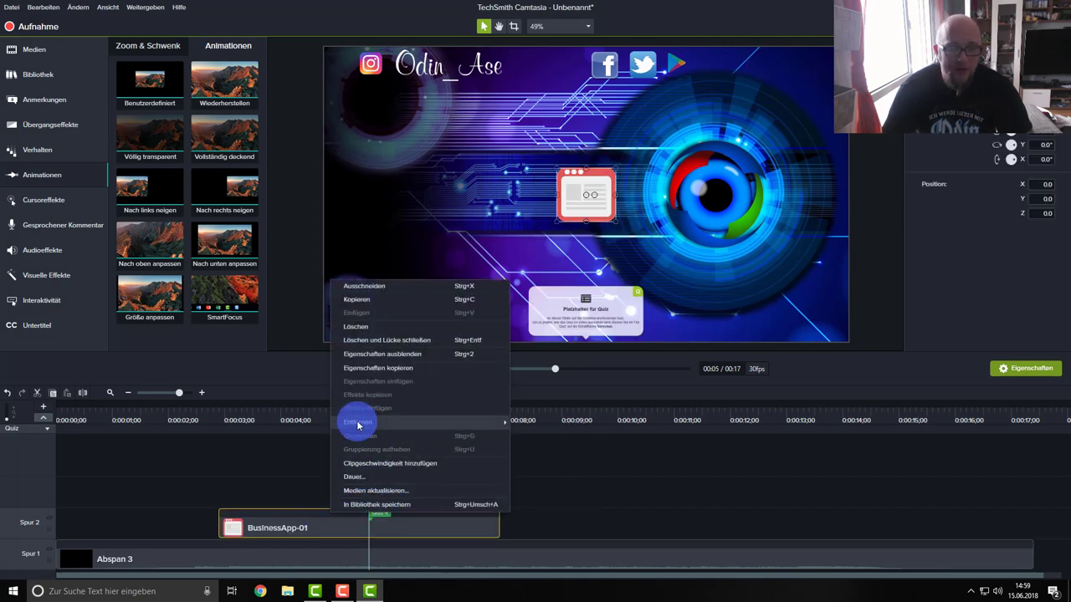
click(371, 515)
right_click(377, 514)
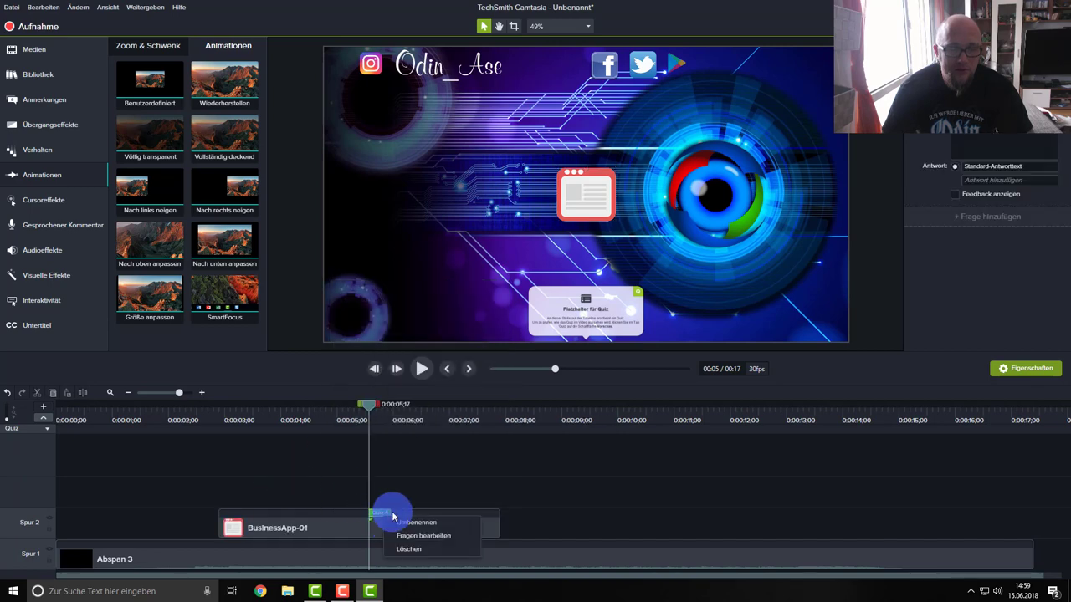
click(401, 554)
- Delete the BusinessApp-01 clip from the timeline and display the project's media
right_click(326, 527)
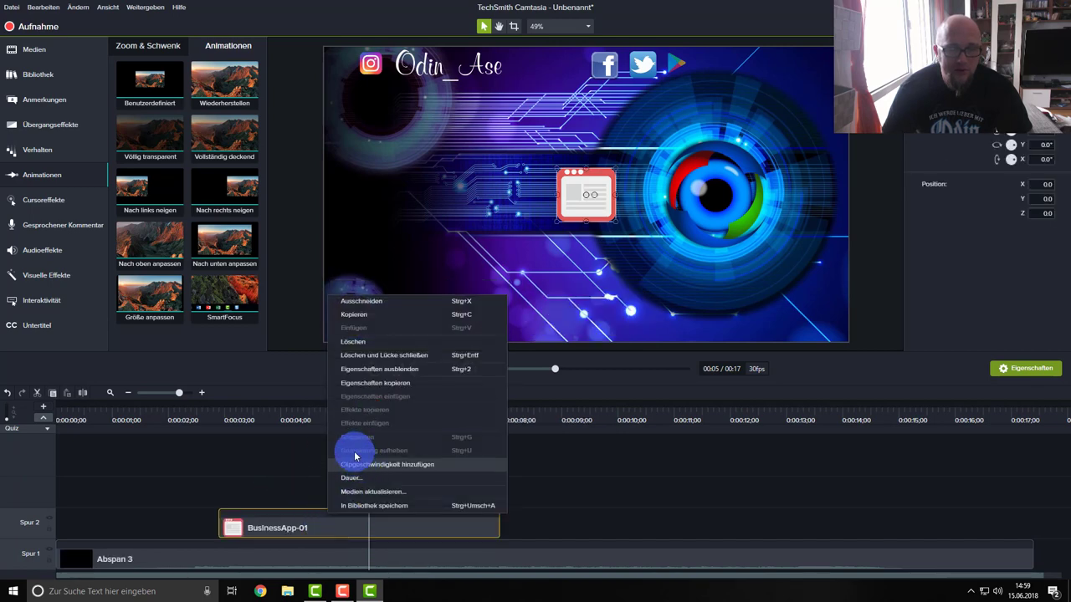
click(355, 342)
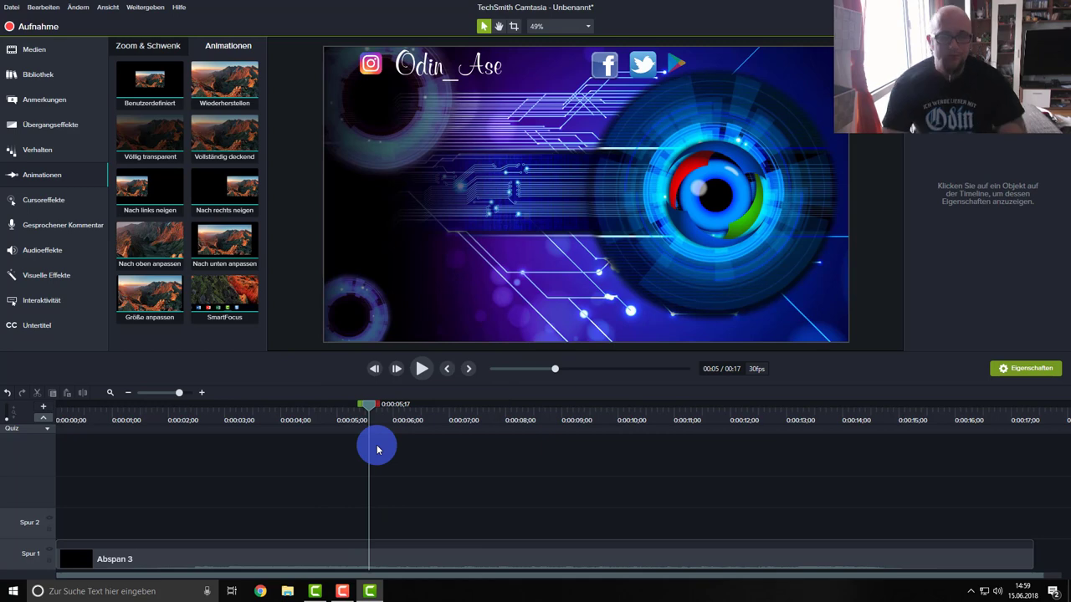
click(35, 49)
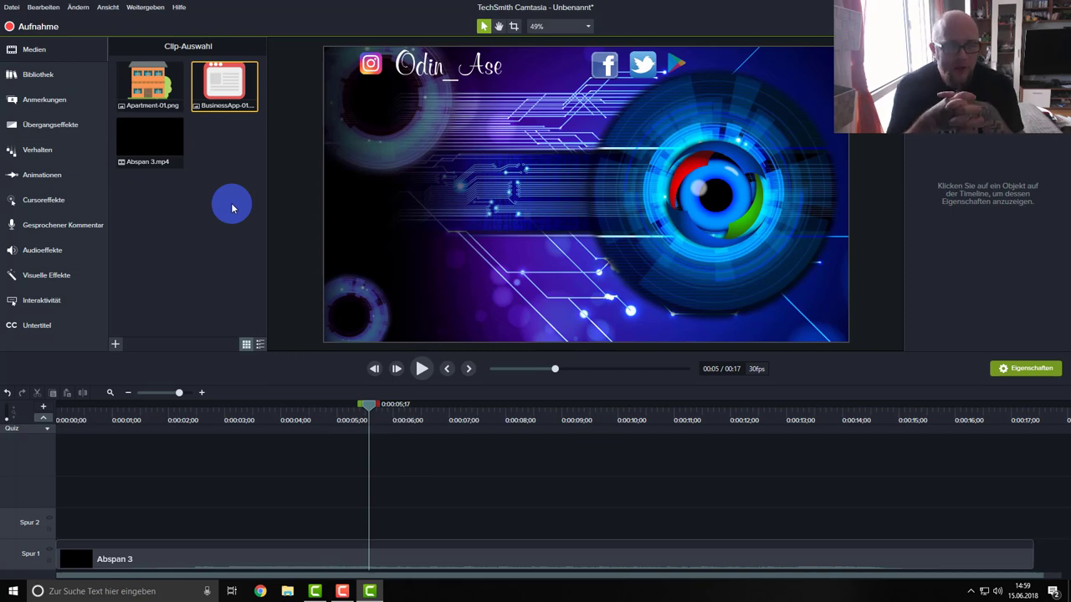
- Examine the canvas dimension presets and background colour in the project settings, and apply them with 1080p HD (1920x1080)
right_click(818, 323)
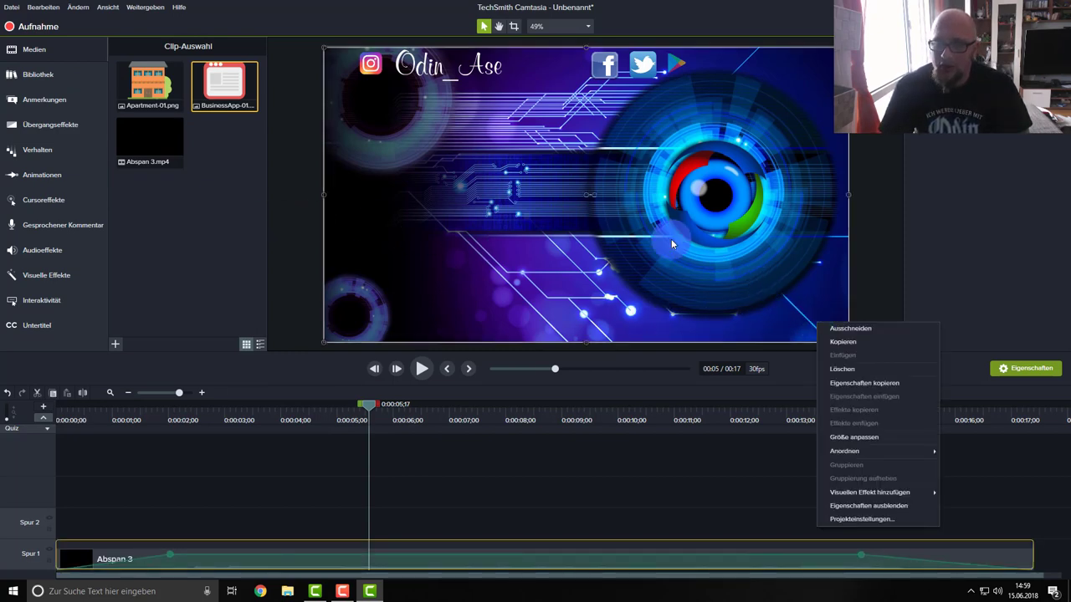
right_click(576, 221)
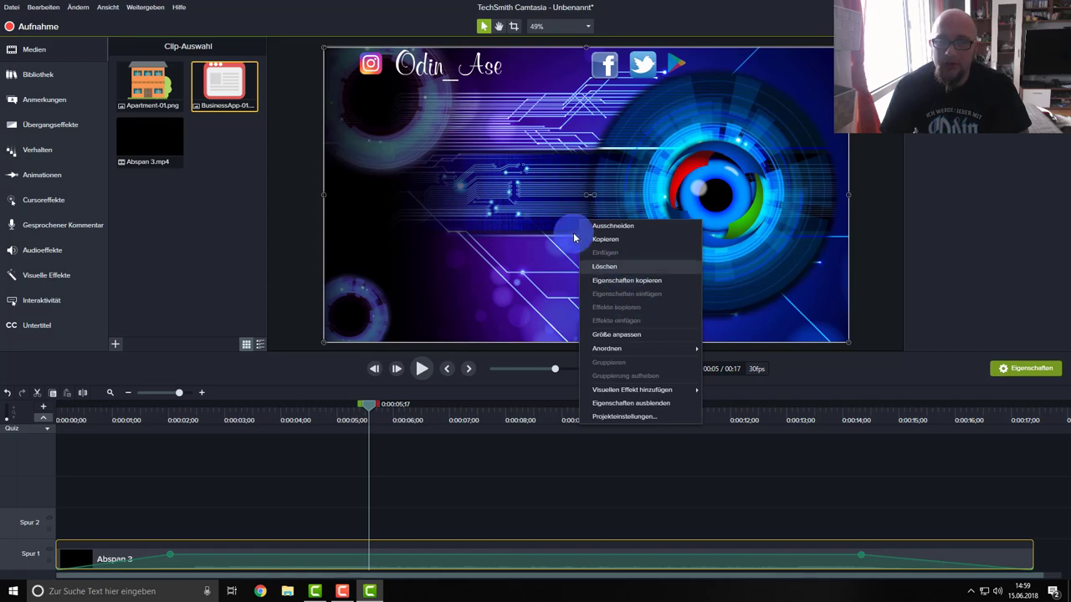
click(560, 231)
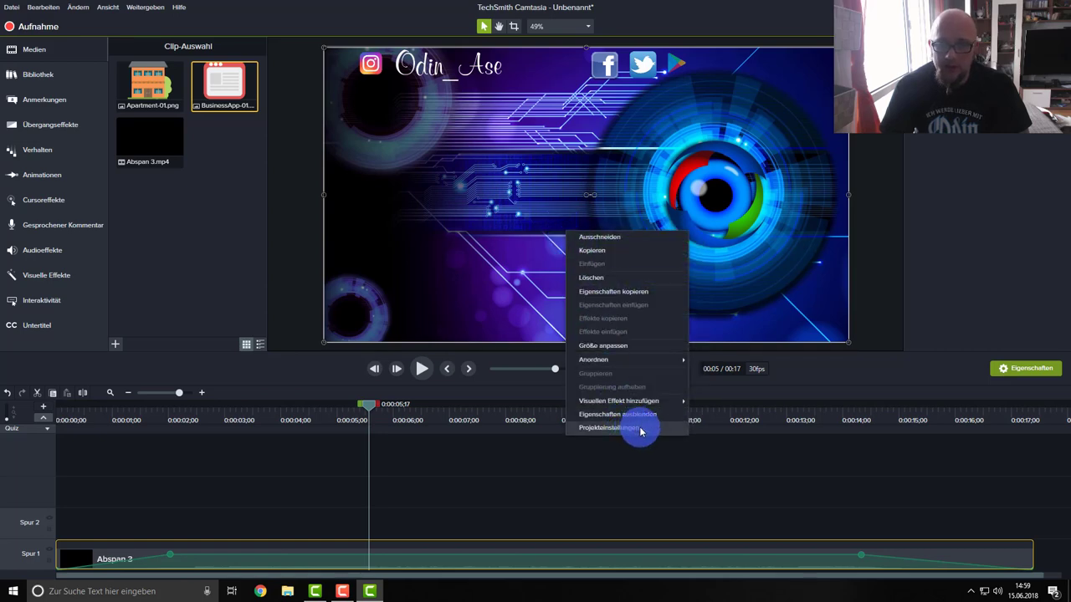
click(619, 427)
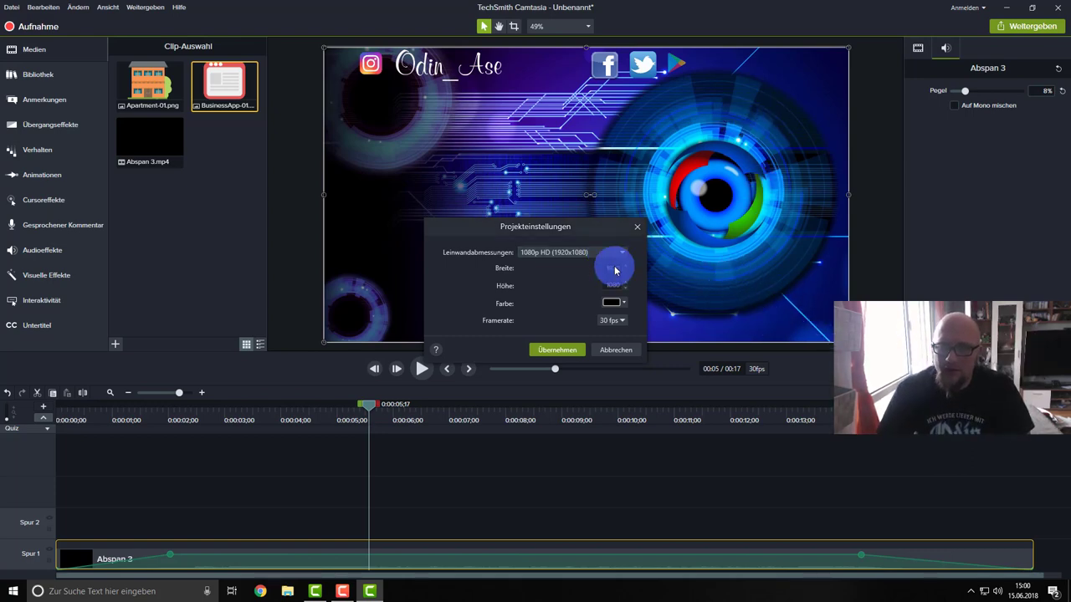
click(580, 252)
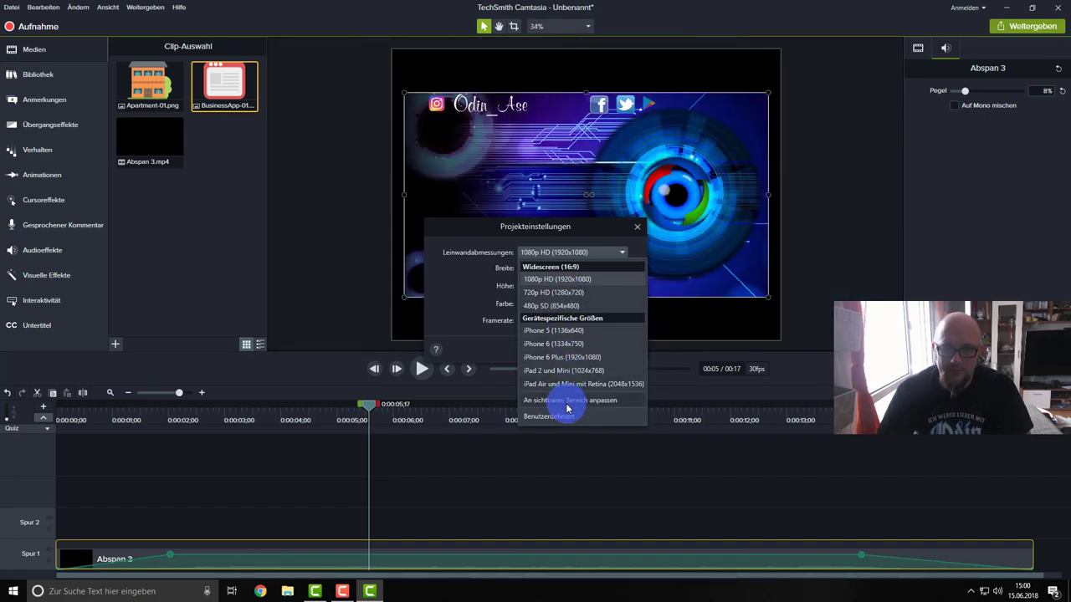
click(624, 254)
click(614, 305)
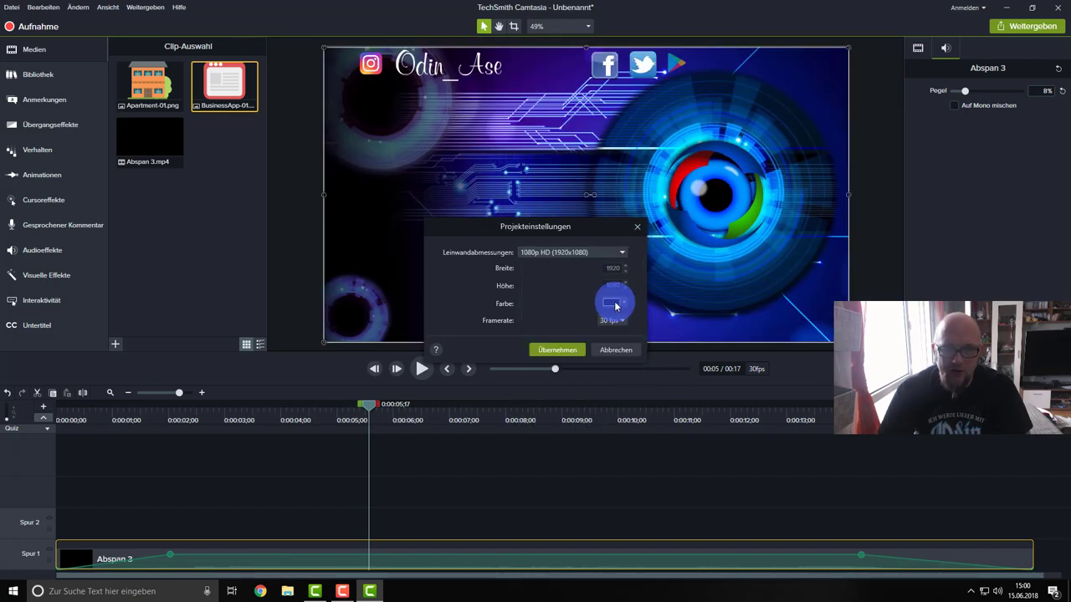
click(558, 350)
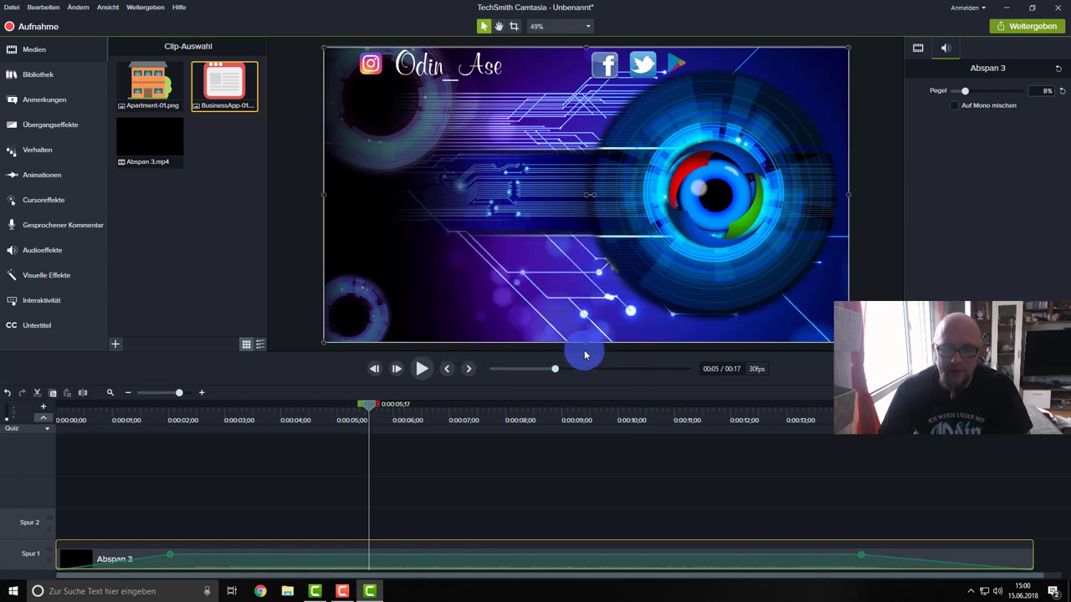
- Set the project's frame rate to 60 fps in the project settings and apply it
right_click(708, 262)
click(745, 460)
click(622, 321)
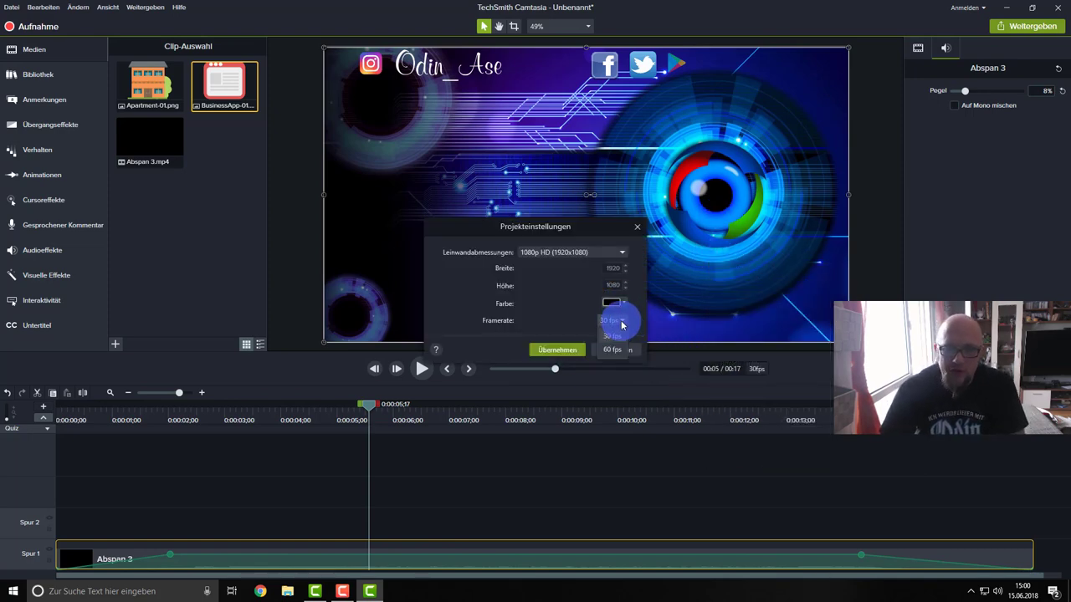
click(614, 351)
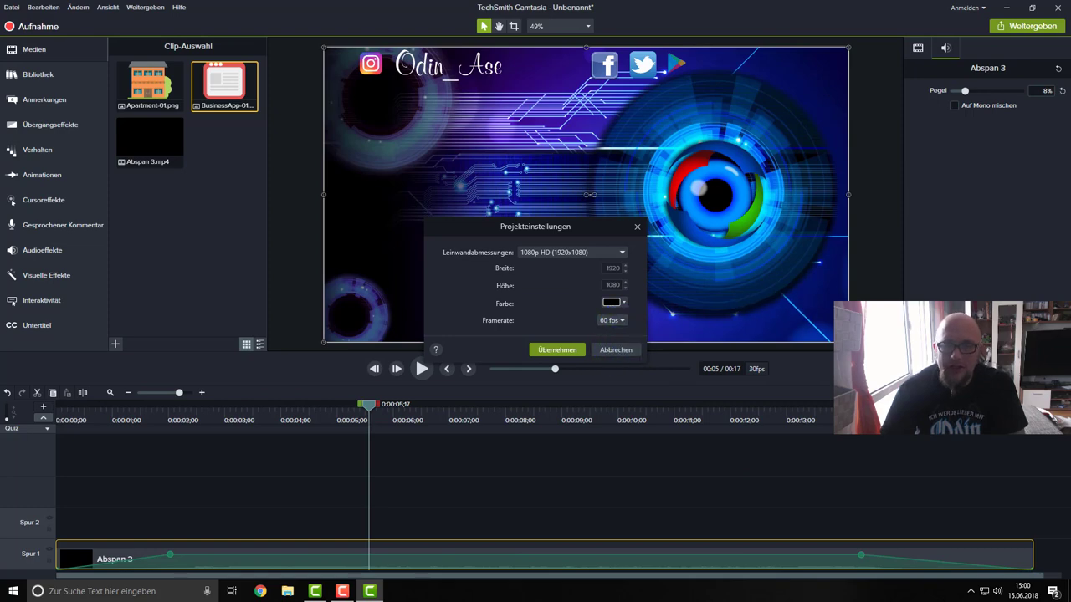
click(558, 351)
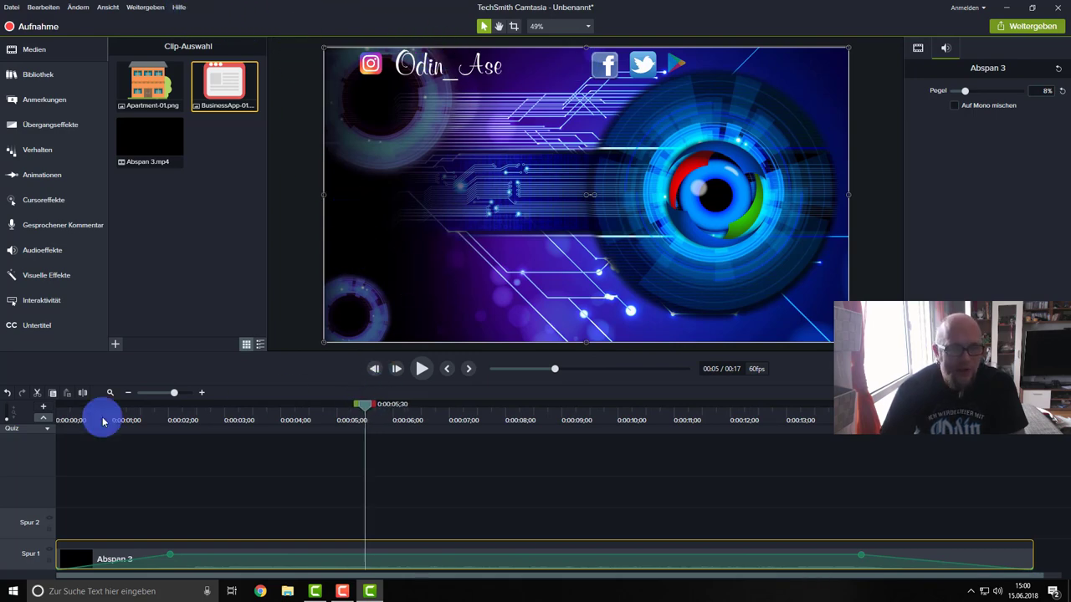
- Return the playhead to the timeline start and examine the available production profiles through the custom sharing options
click(59, 422)
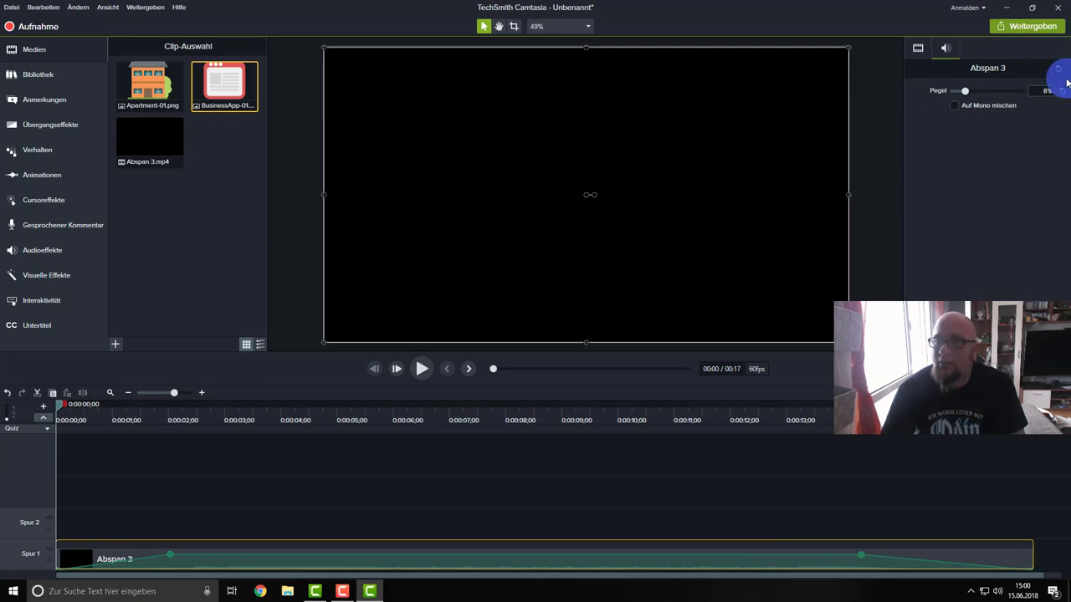
click(1015, 27)
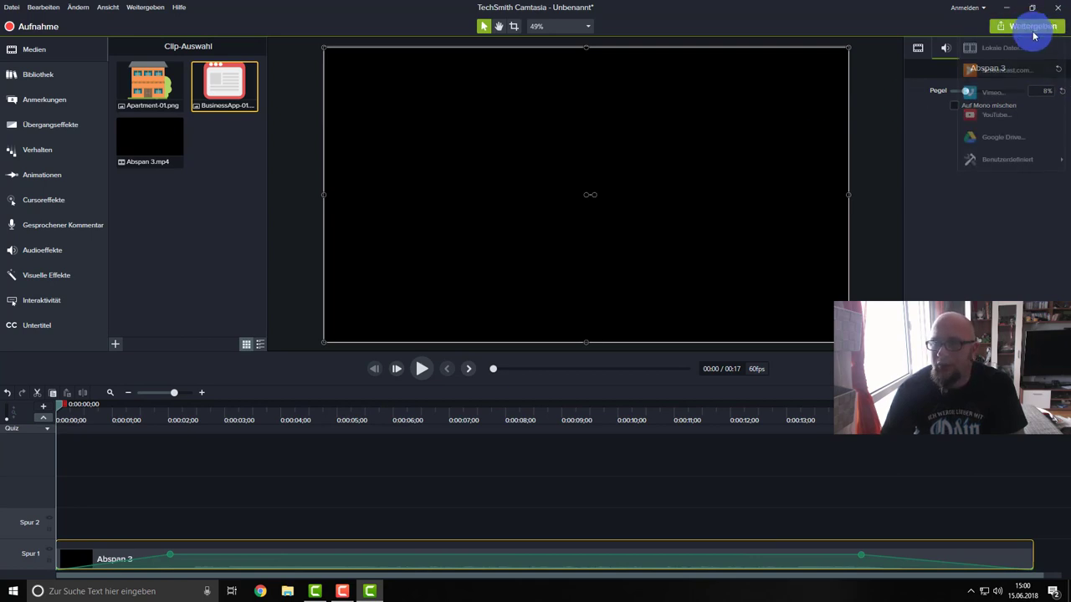
mouse_move(987, 156)
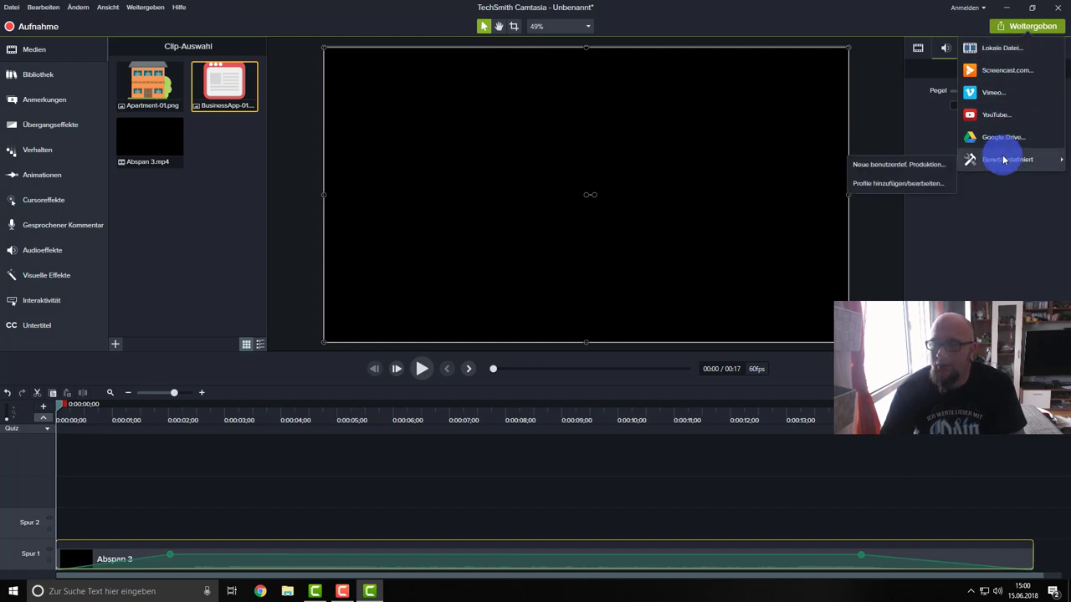
click(917, 187)
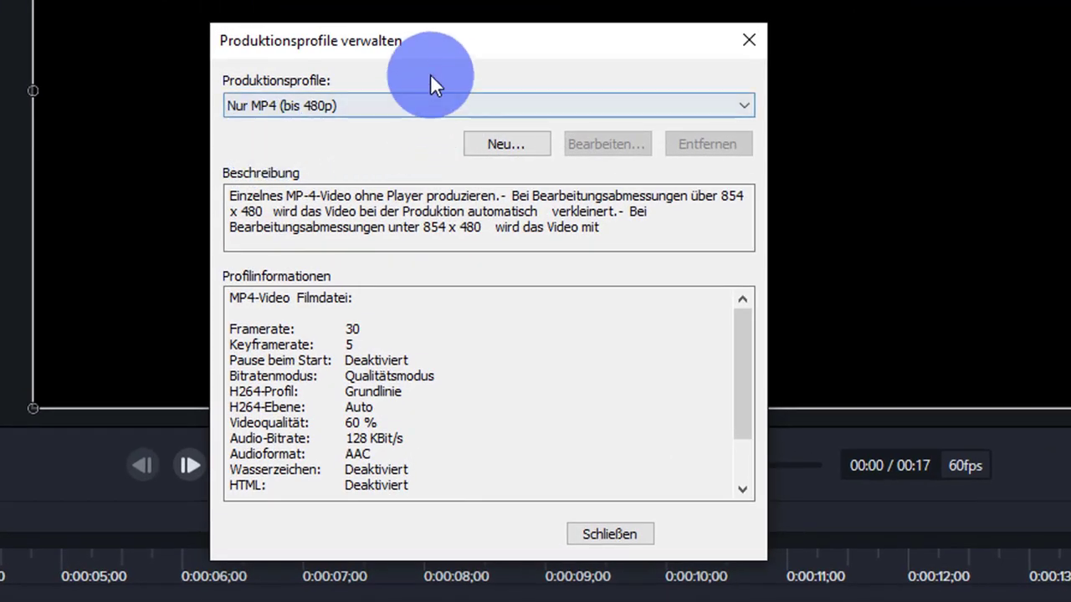
drag(429, 55, 400, 0)
click(332, 0)
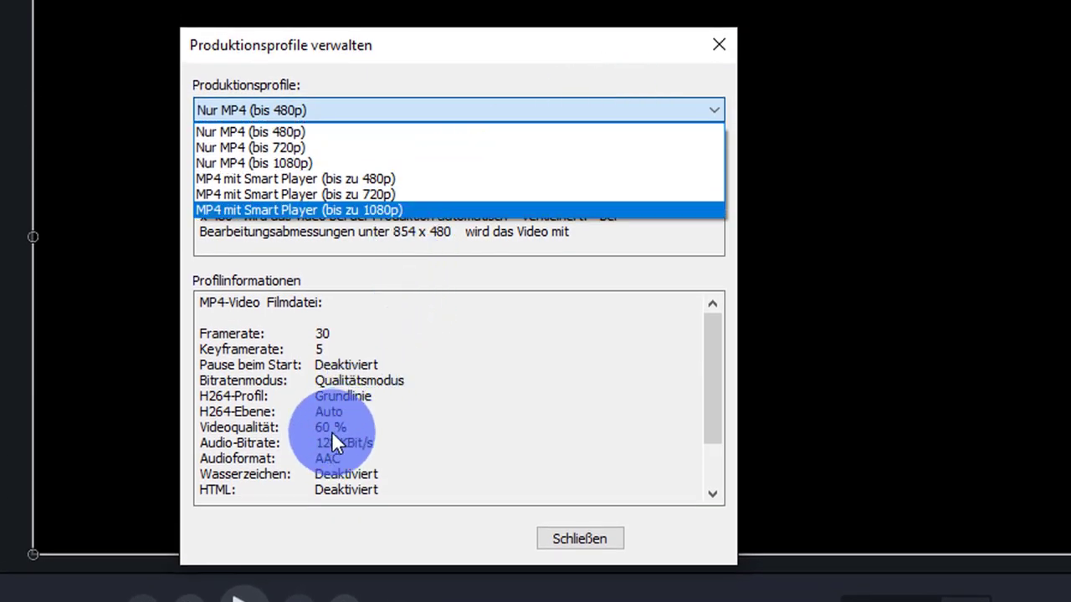
click(728, 40)
click(716, 50)
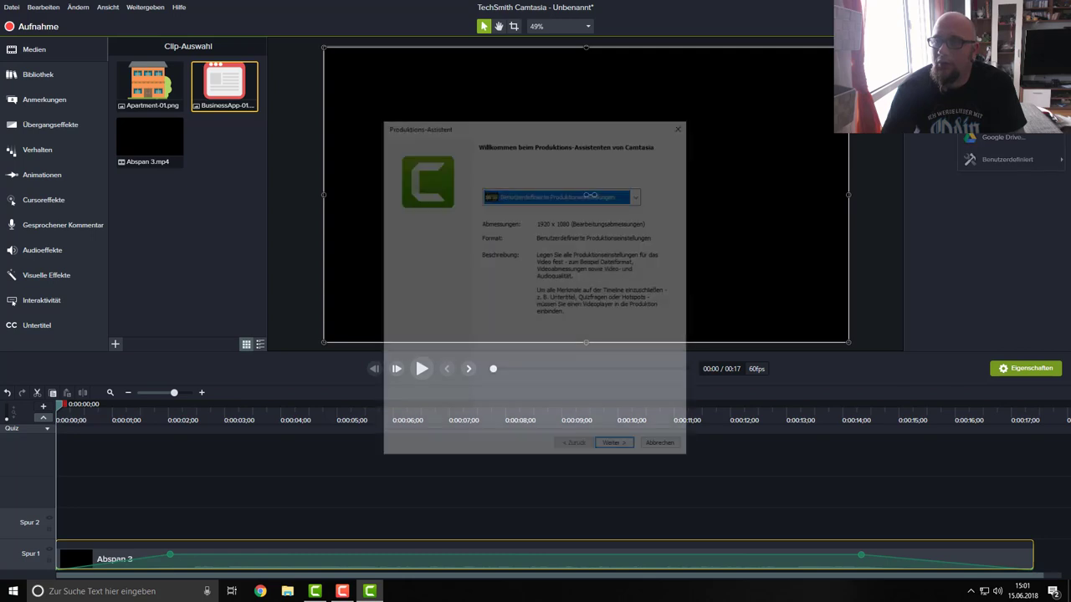
- Open profile management from the production wizard and examine the frame rate of the Nur MP4 (bis 1080p) profile
click(560, 199)
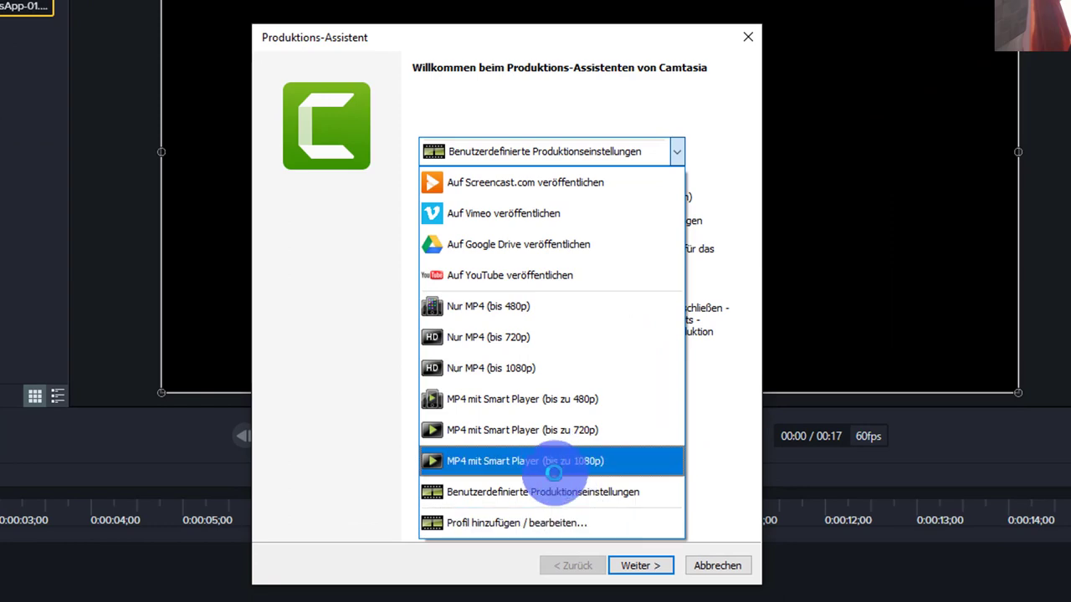
click(559, 523)
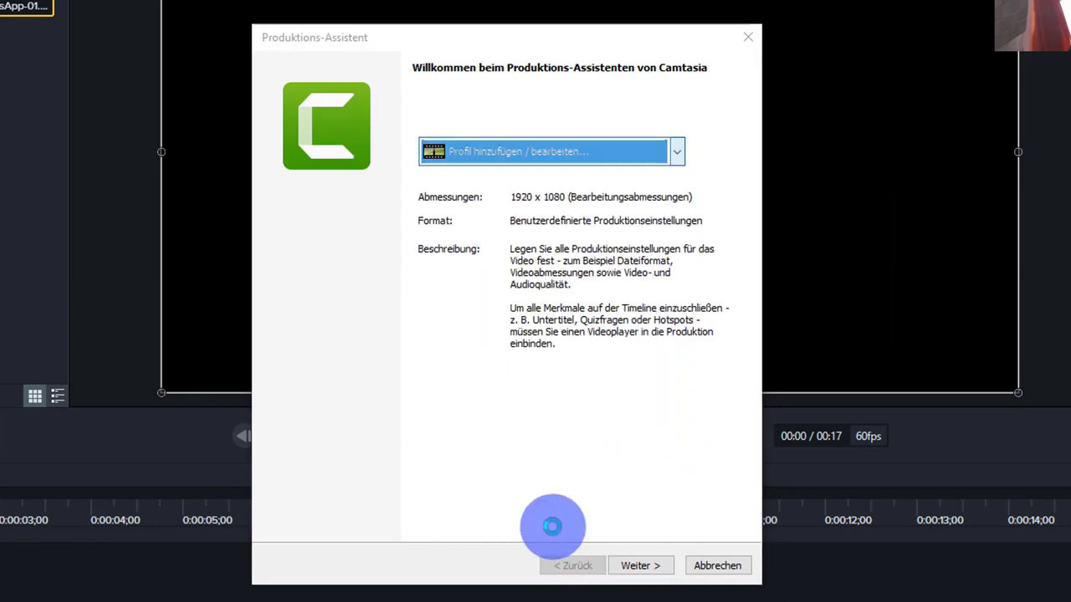
click(426, 163)
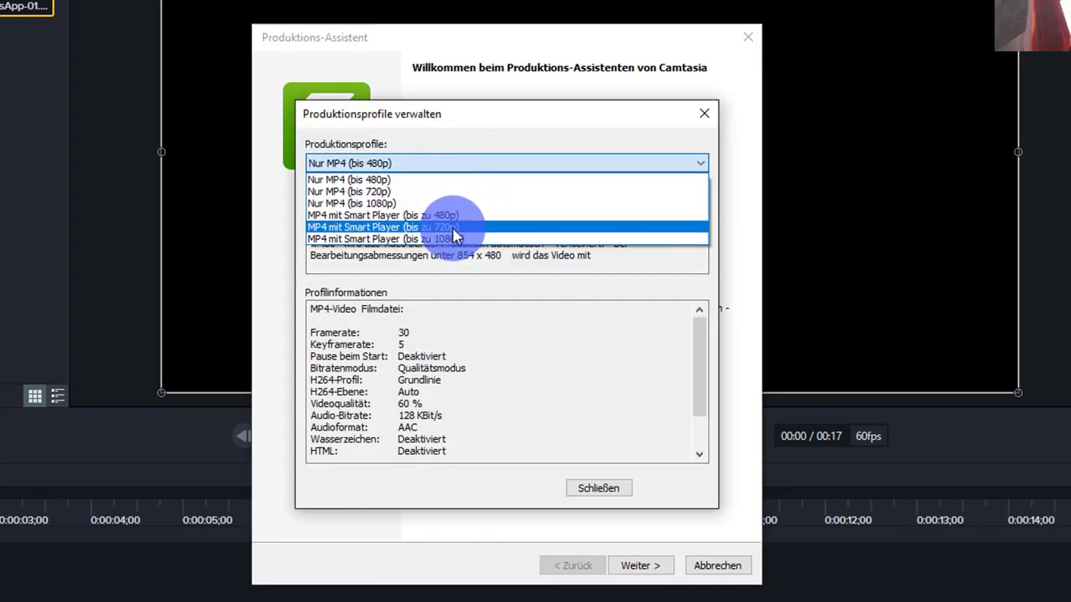
click(413, 203)
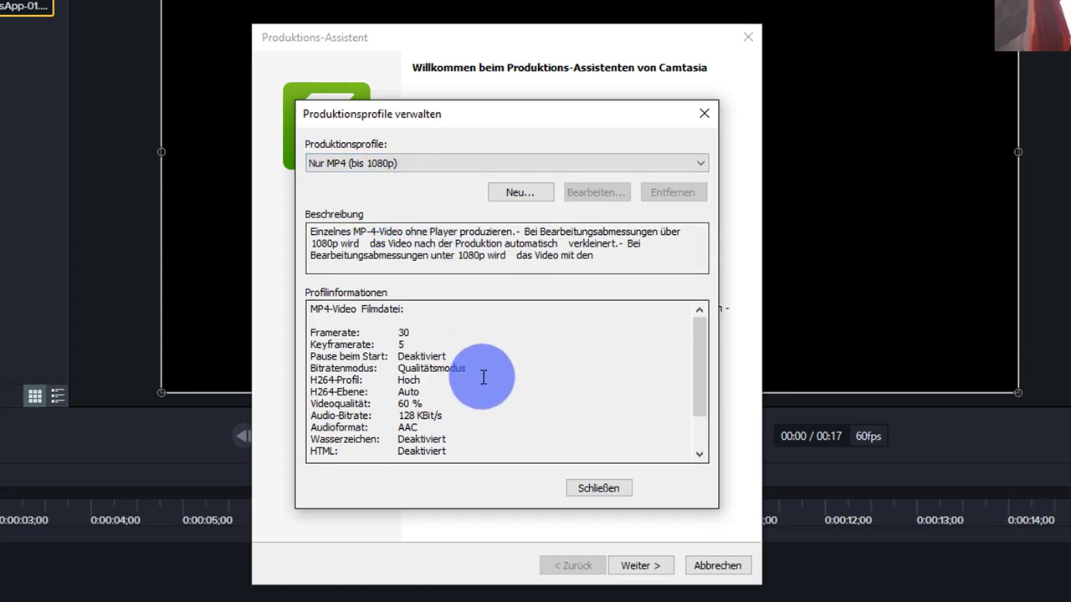
drag(335, 337, 409, 332)
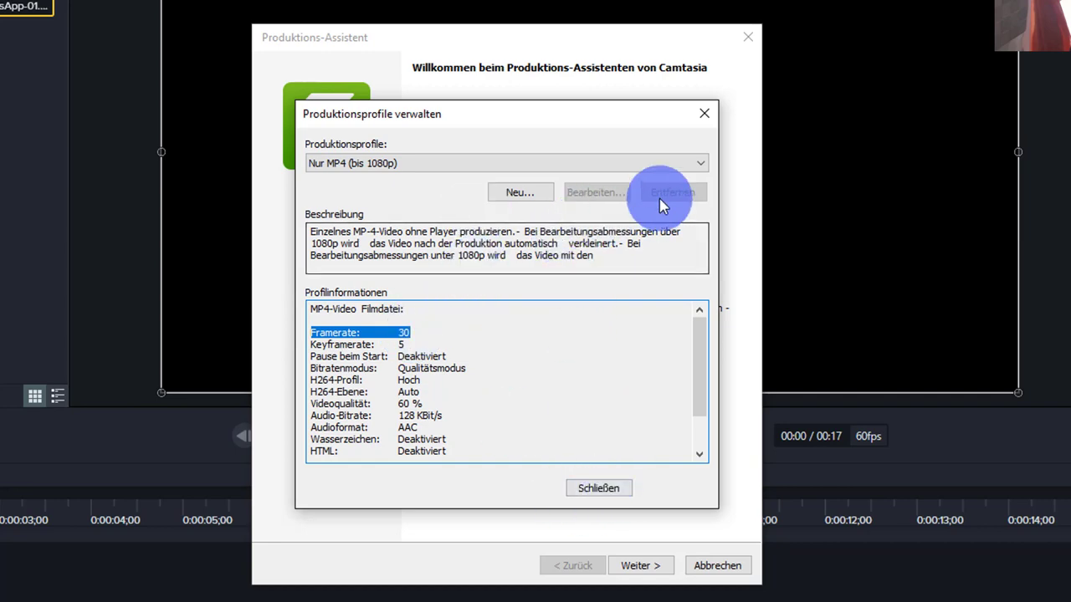
- Create a new production profile named "Odin 1080p 60fps" with the MP4 - Smart Player (HTML5) format and continue to its options
click(519, 192)
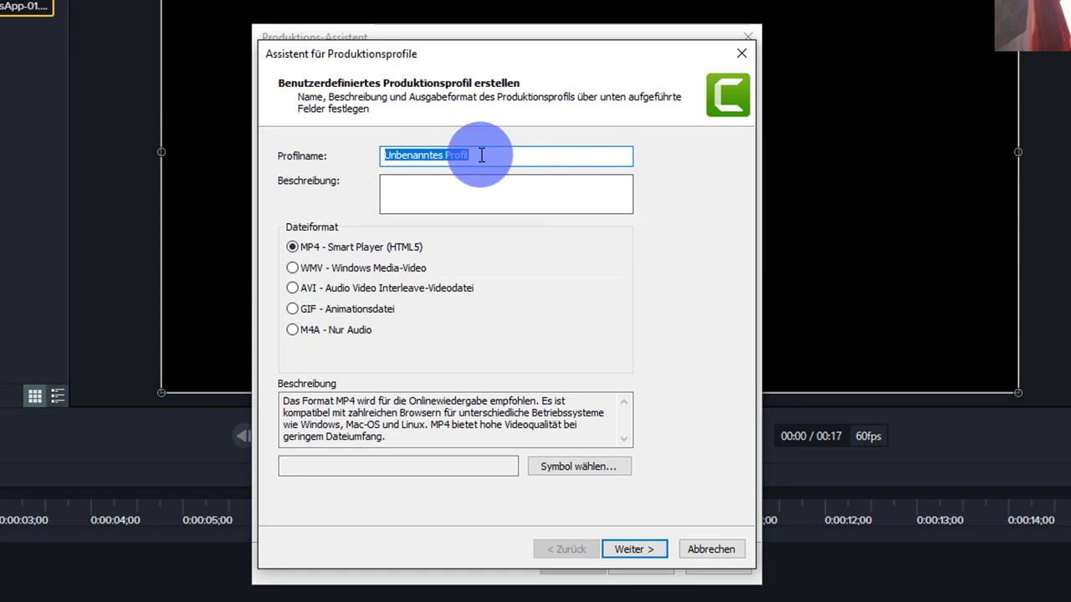
drag(475, 155, 313, 151)
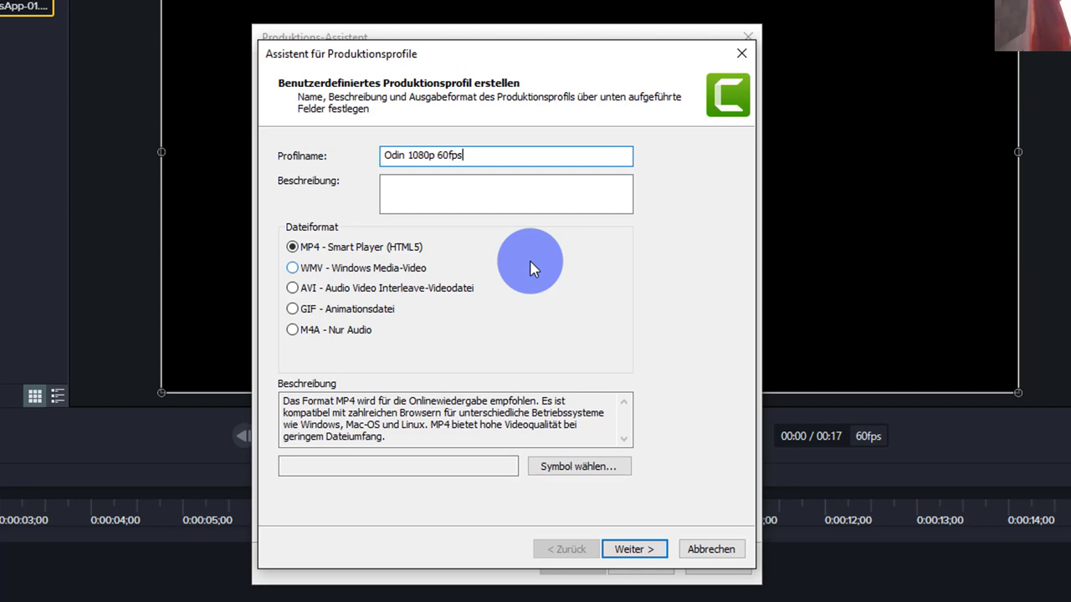
mouse_move(476, 160)
mouse_down()
mouse_move(445, 159)
mouse_move(483, 153)
mouse_up()
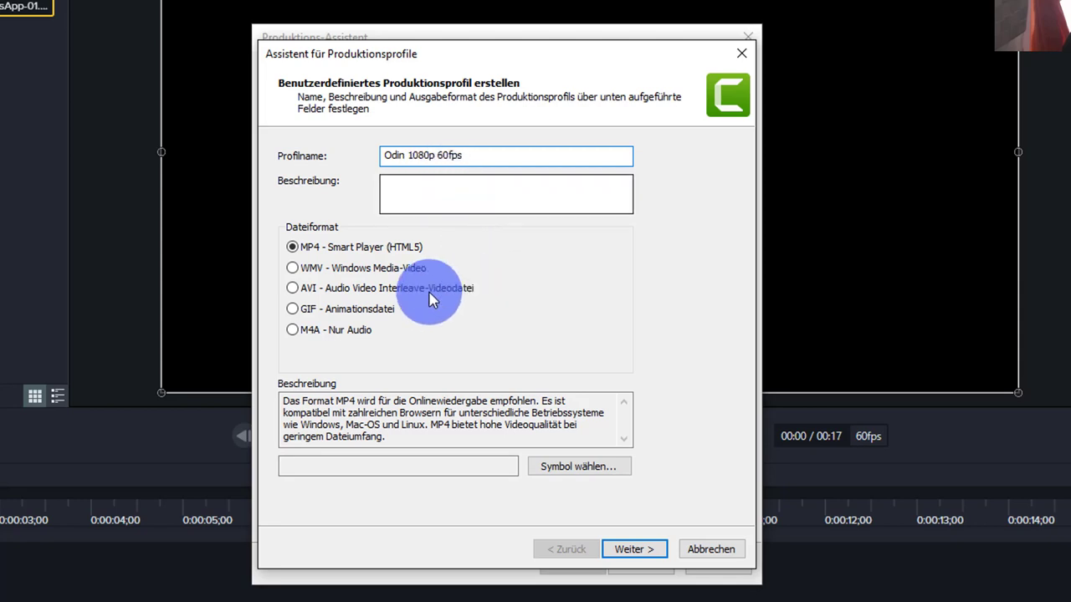
click(293, 247)
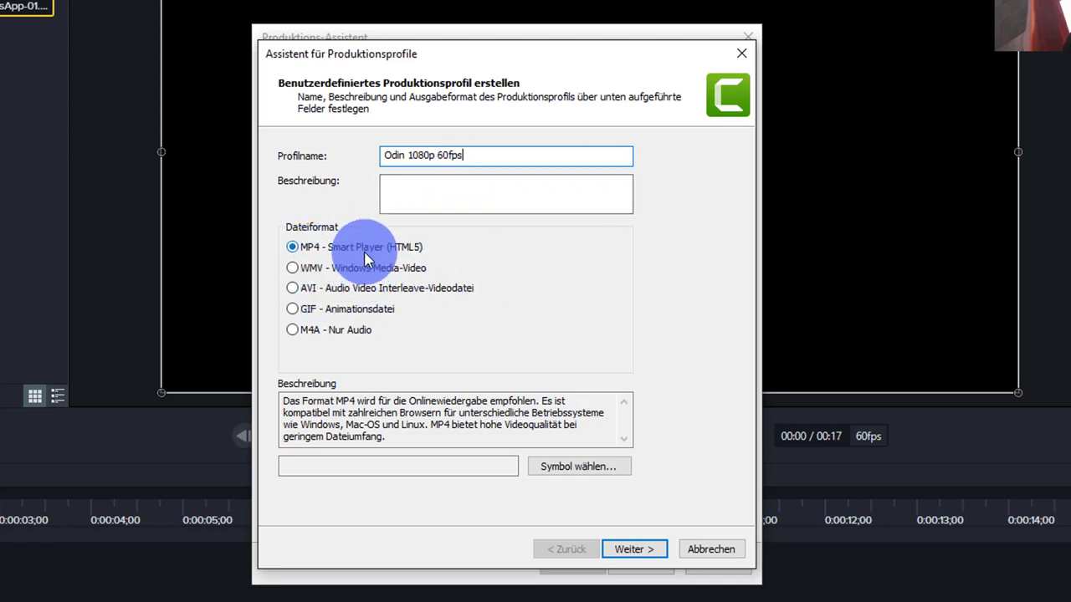
click(619, 551)
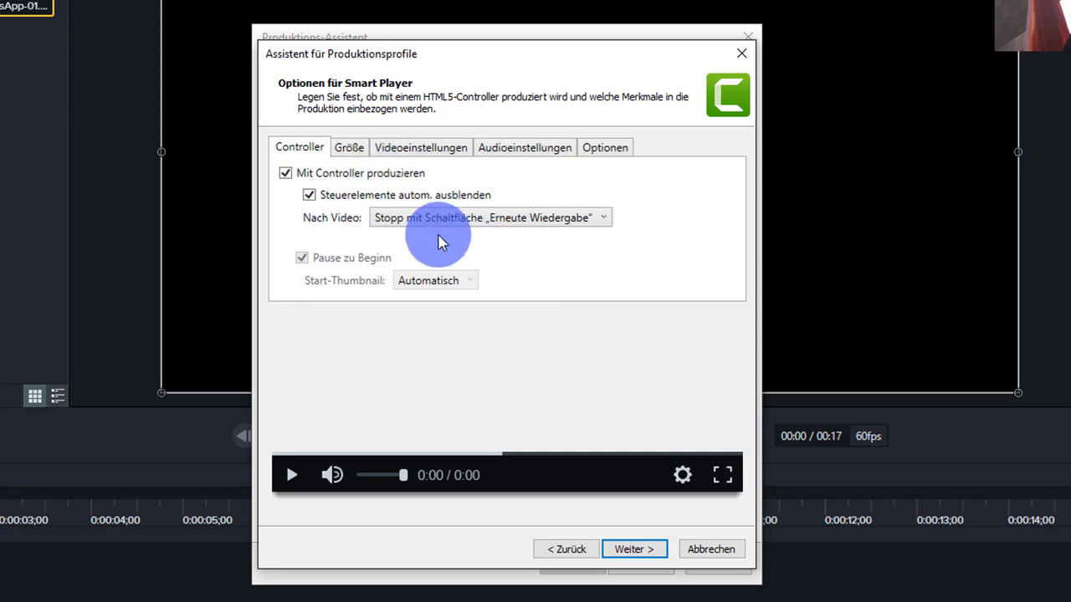
- Turn off the profile's automatic embed dimension calculation and the use of editing dimensions for the video size
click(499, 219)
click(499, 221)
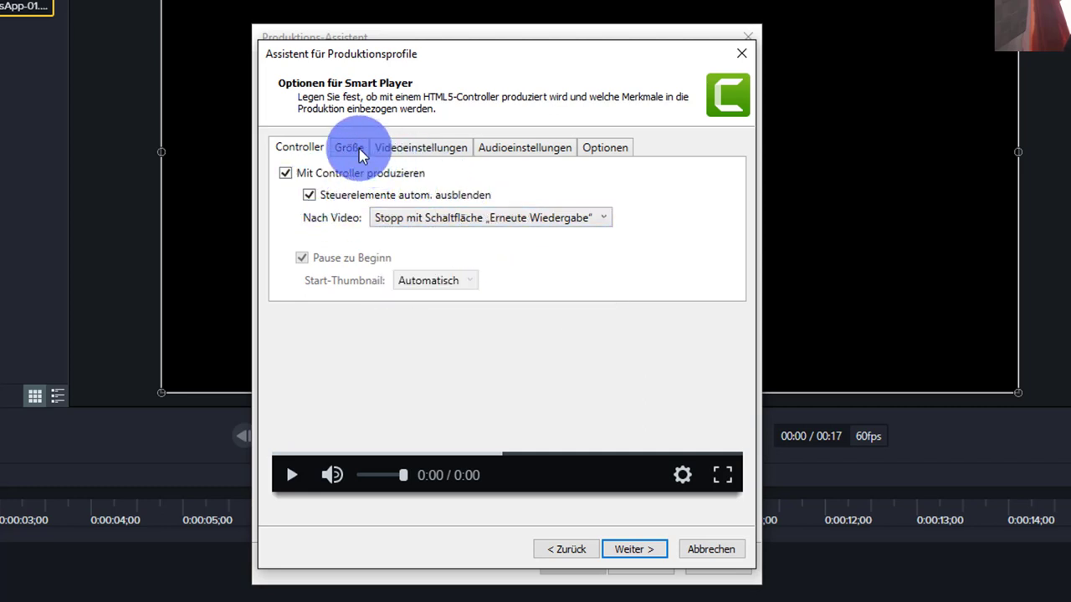
click(352, 149)
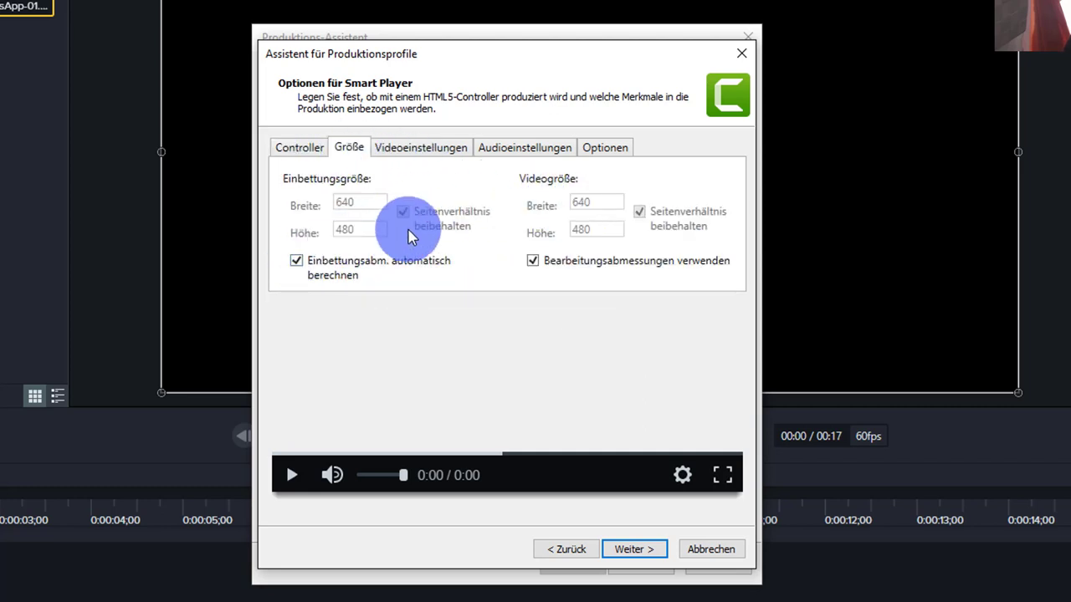
click(297, 262)
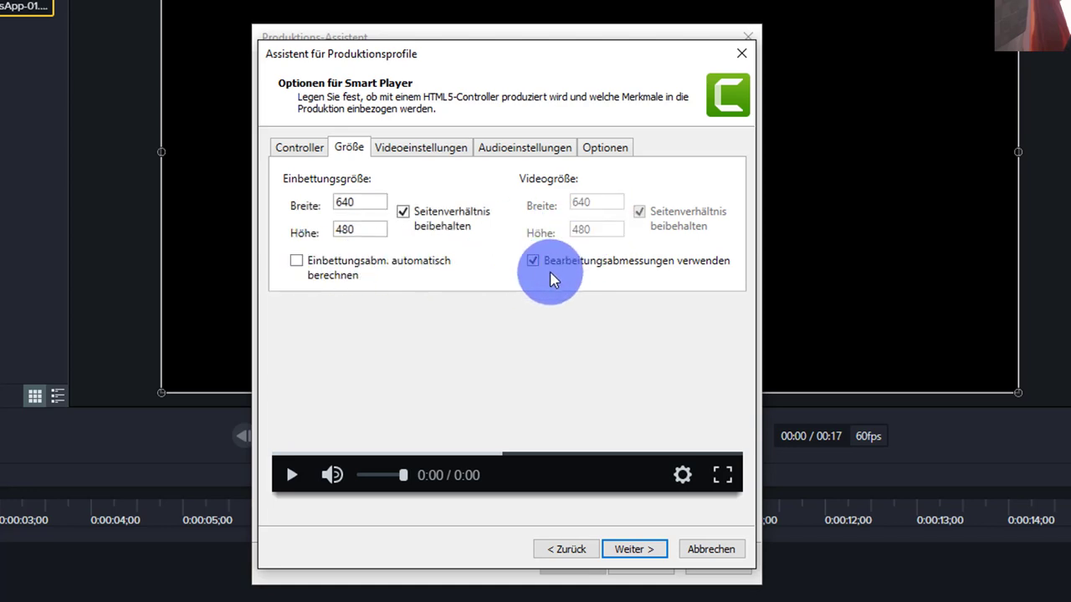
click(533, 262)
- Try to enter an embed size of 1920 by 1080 with the aspect ratio kept, and enter 1080 as the width
drag(377, 204, 259, 211)
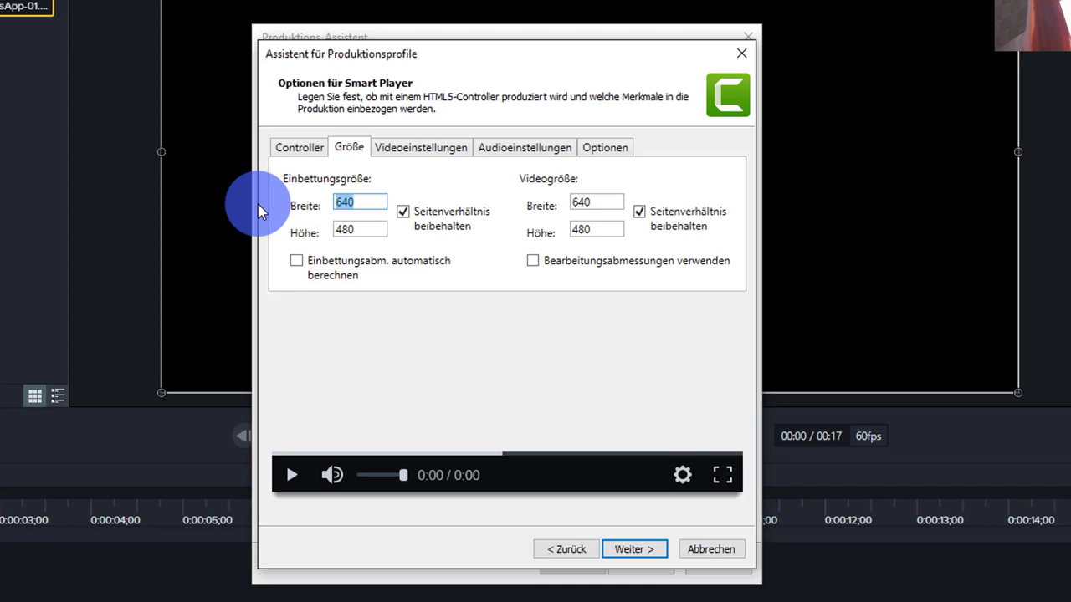
text(1920)
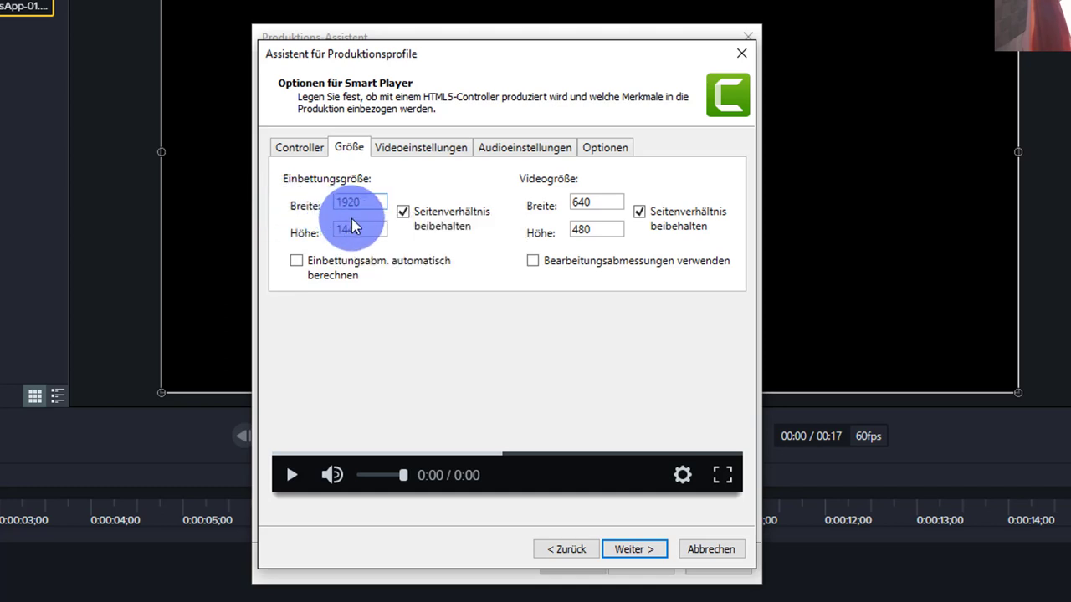
drag(373, 230, 311, 241)
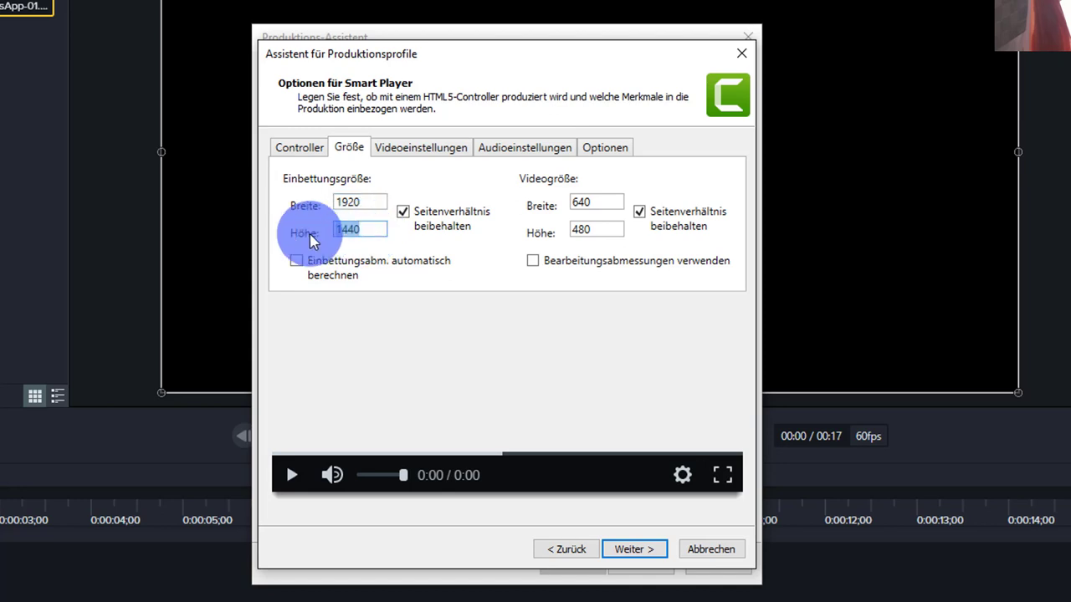
text(1080)
drag(362, 203, 309, 207)
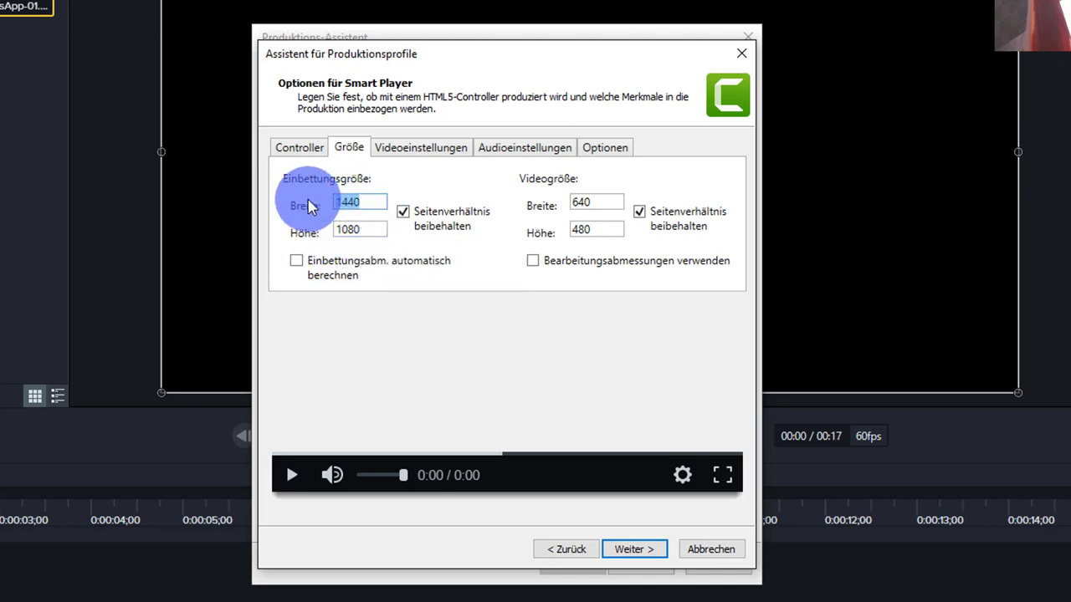
text(108)
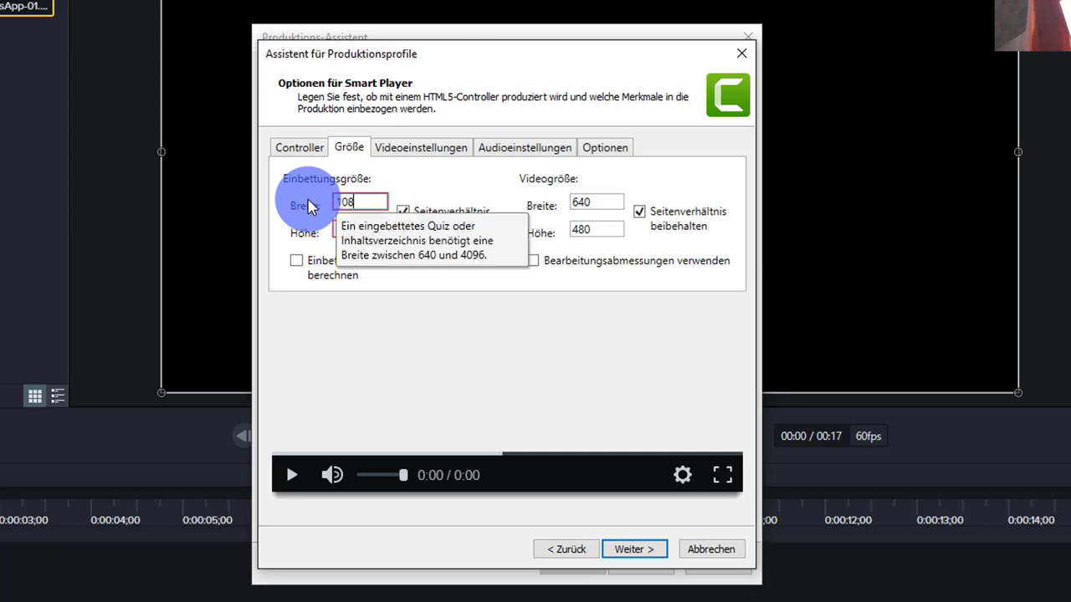
text(0)
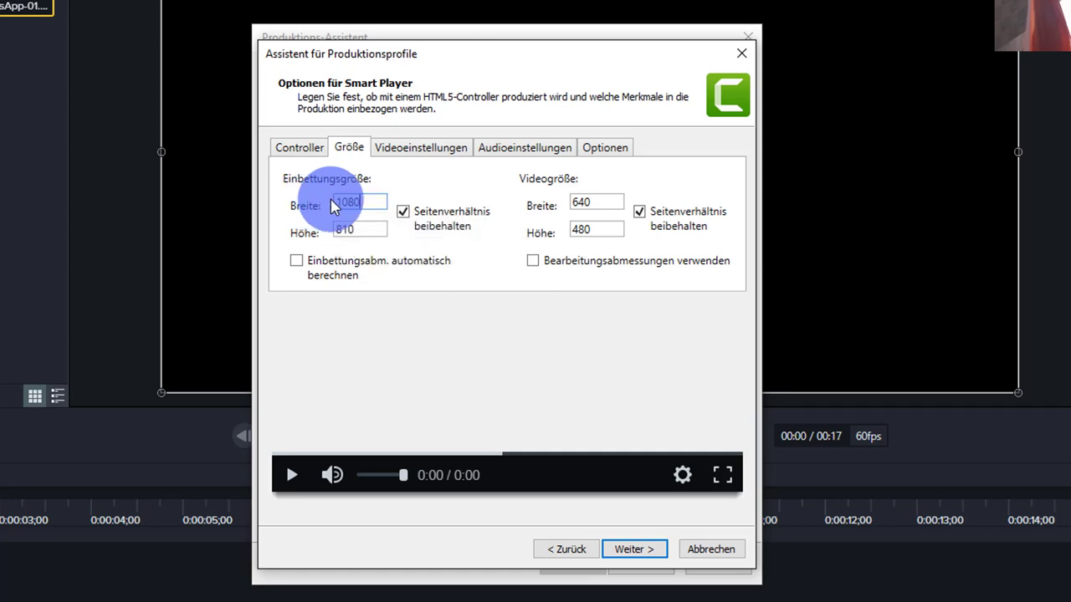
click(403, 212)
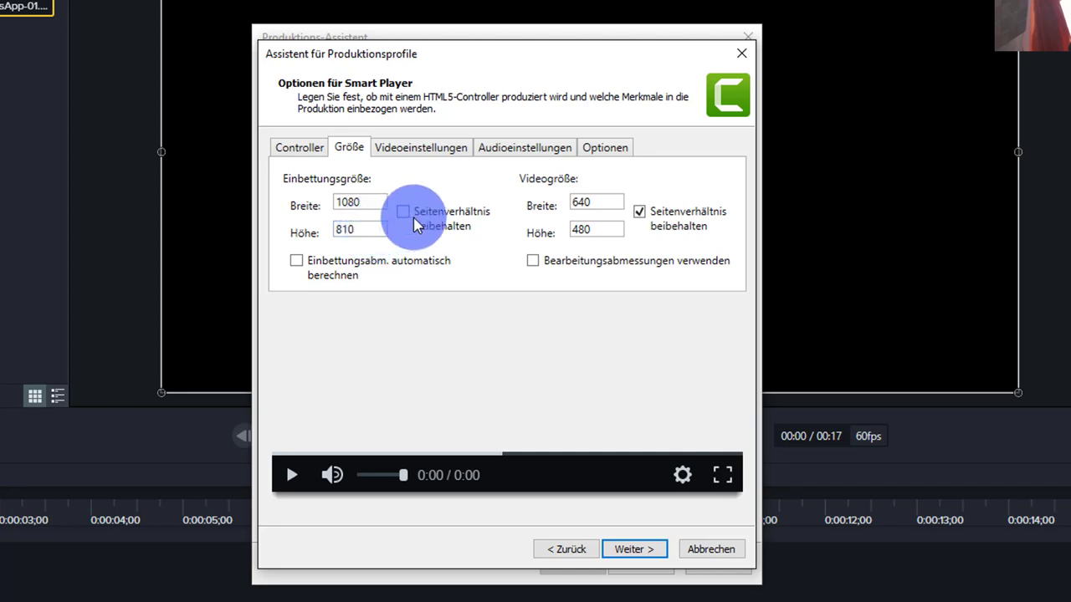
double_click(341, 201)
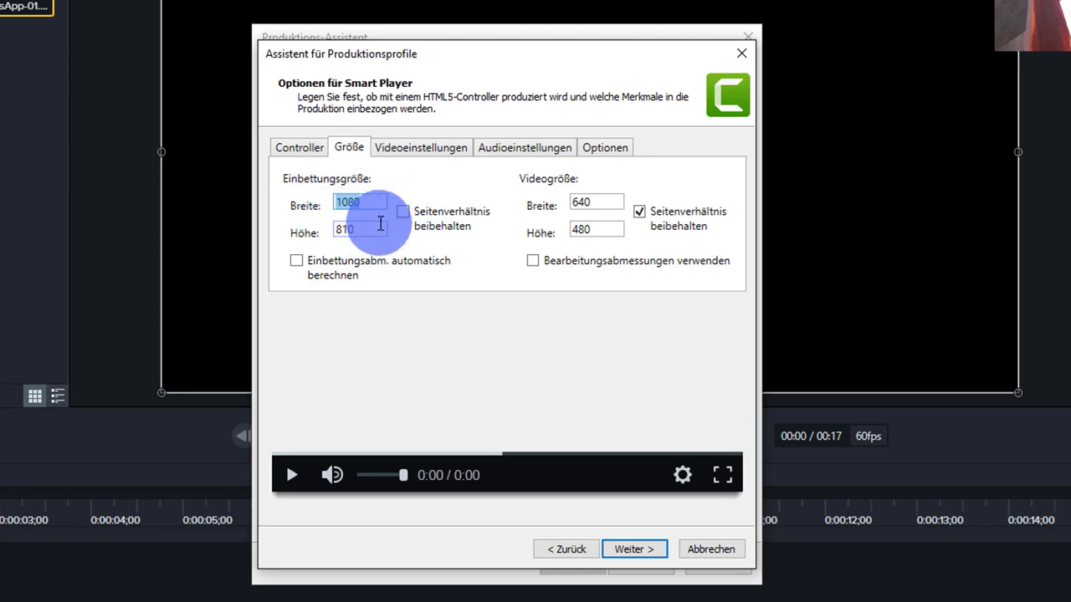
- Set the embed size to 1920 x 1080 without keeping the aspect ratio, and use the editing dimensions for the video size
double_click(347, 203)
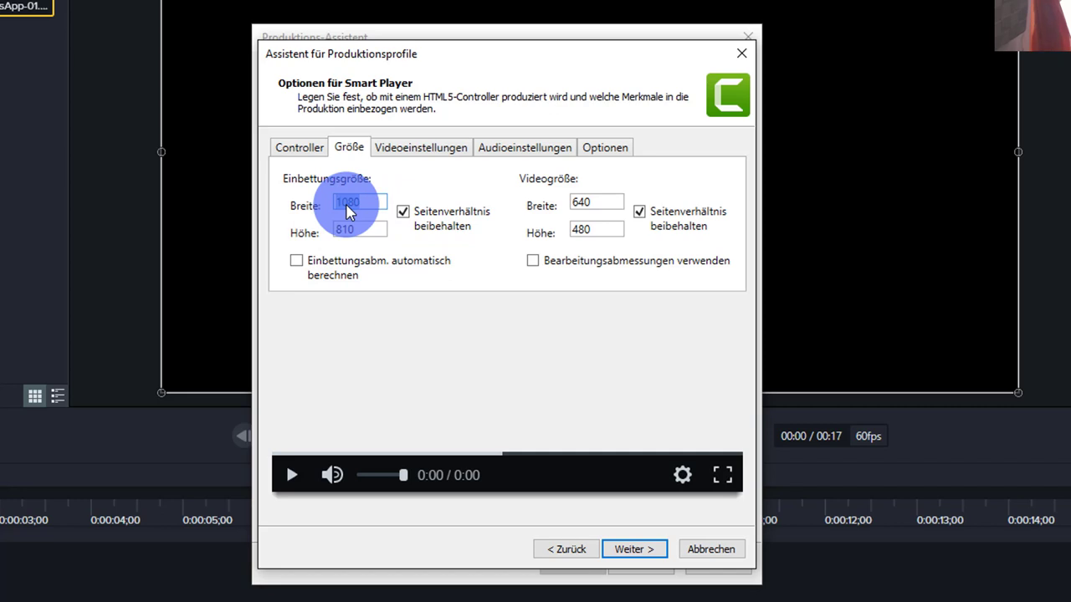
text(1)
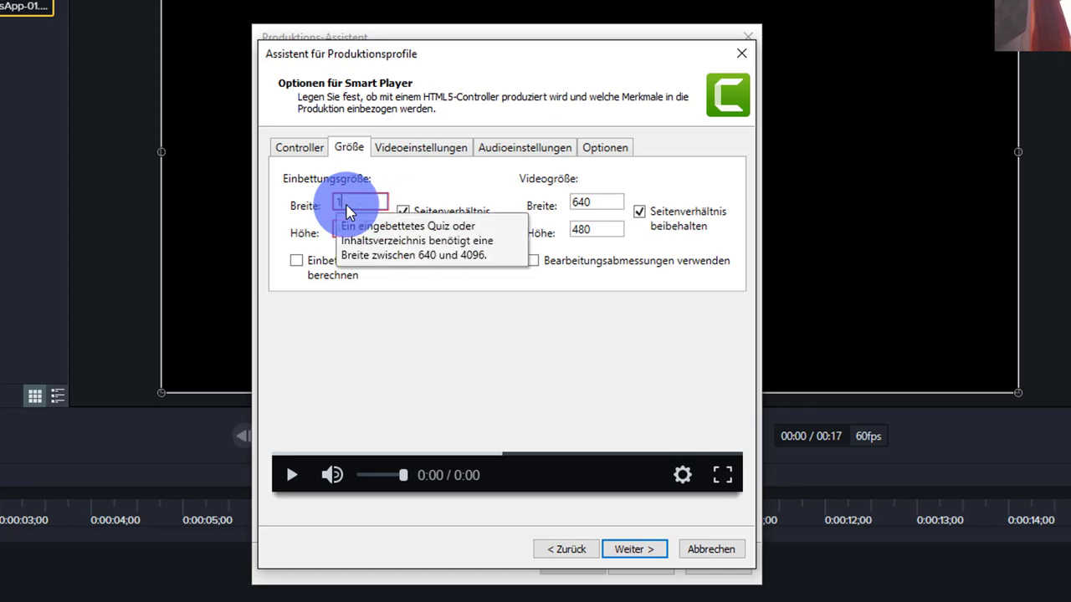
text(920)
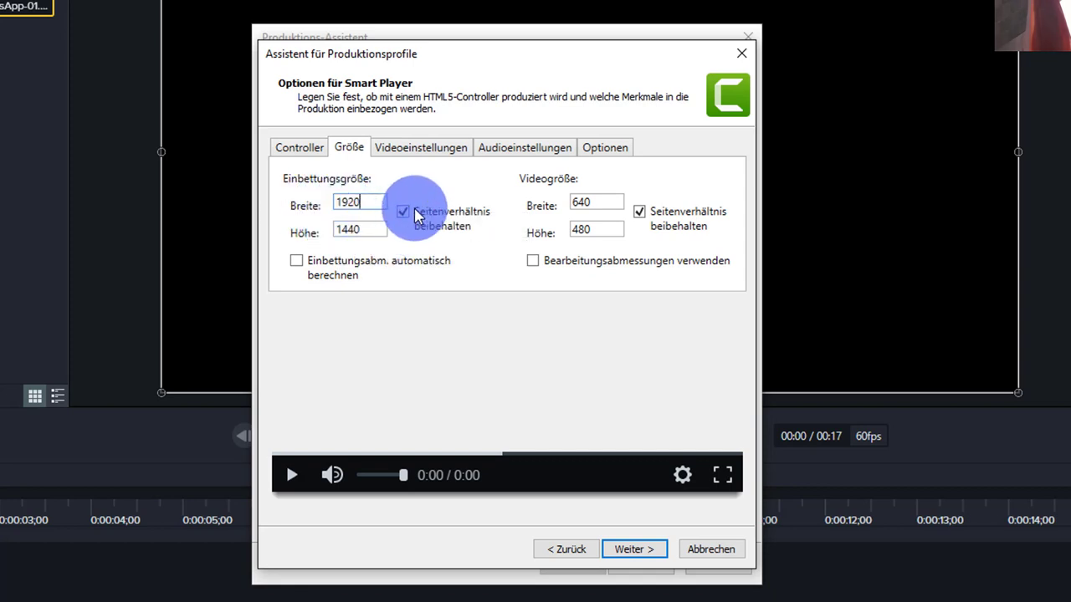
click(403, 212)
double_click(350, 230)
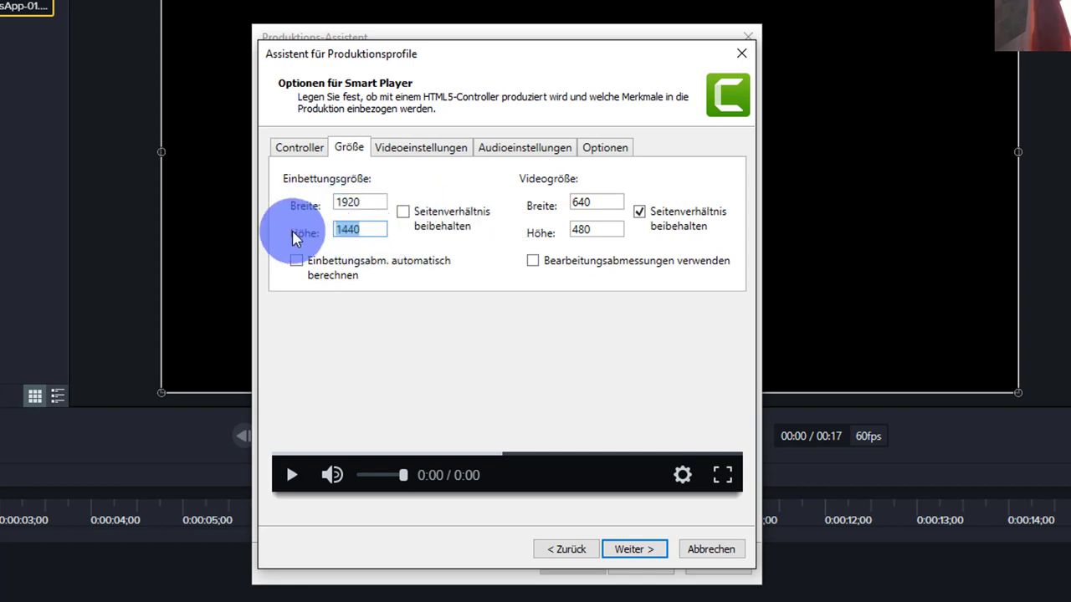
text(1)
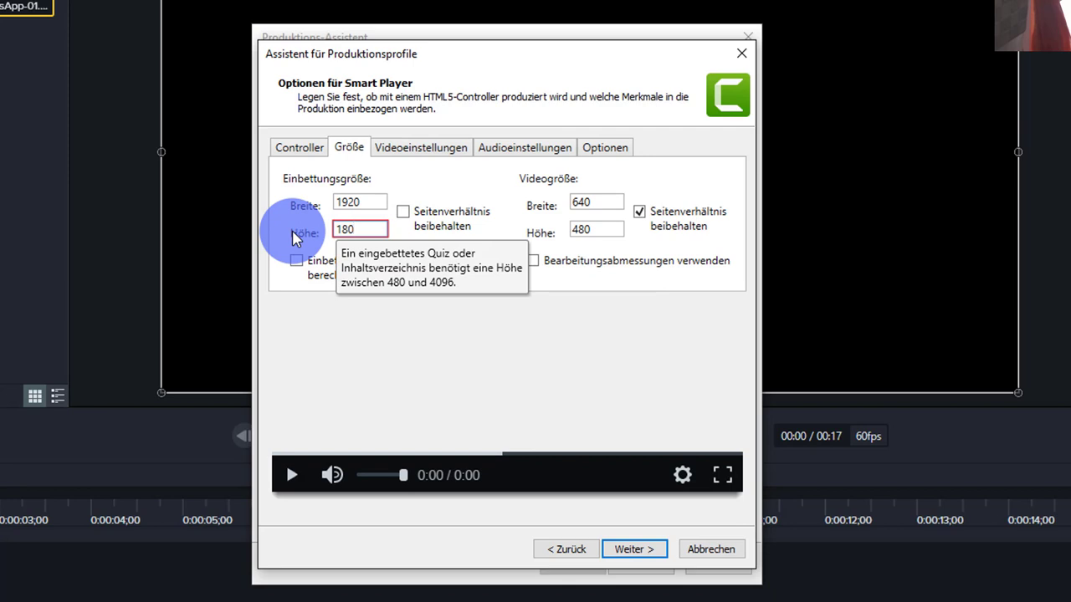
click(343, 229)
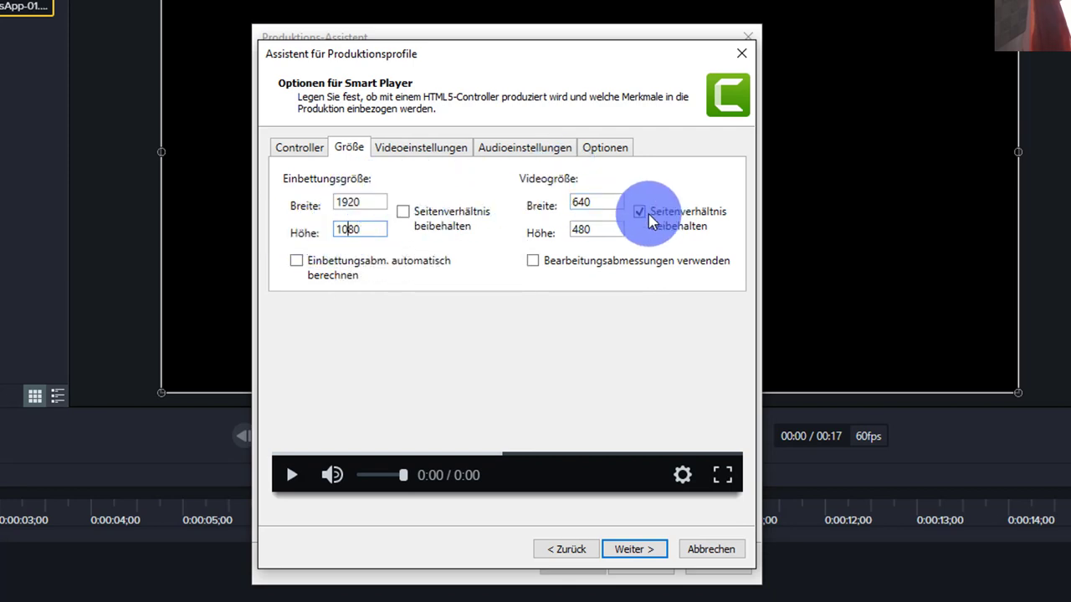
click(534, 261)
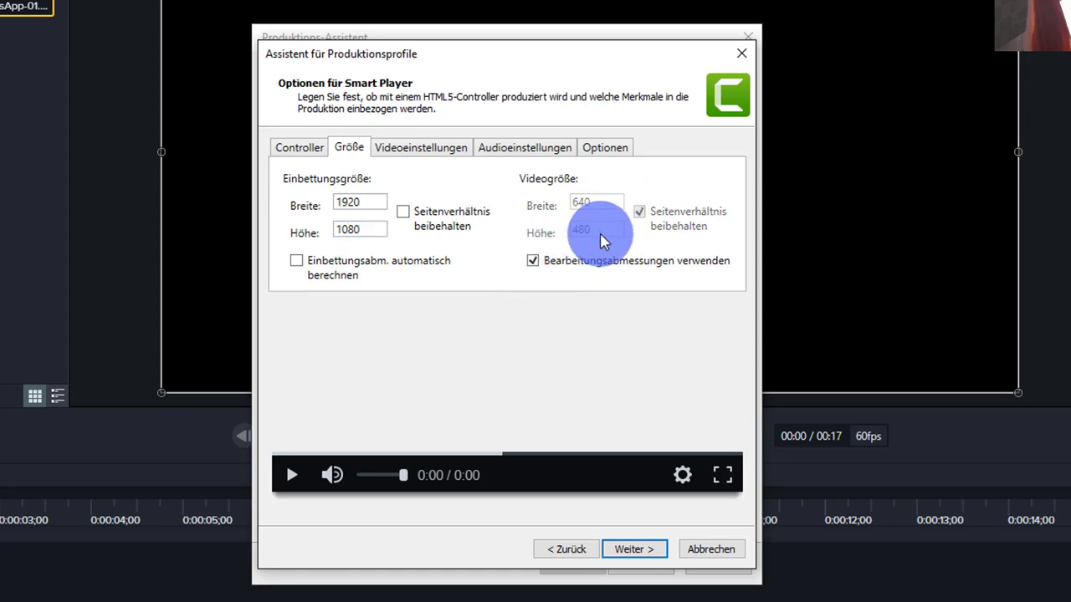
- Set the production profile's video frame rate to 60 and check the available H.264 profiles
click(407, 148)
click(477, 184)
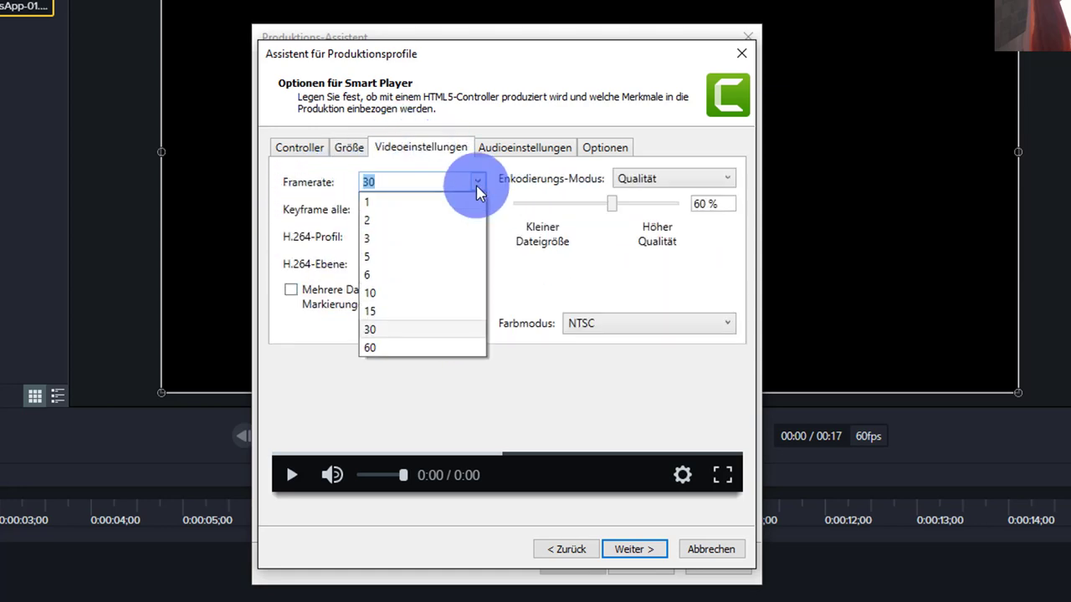
click(381, 348)
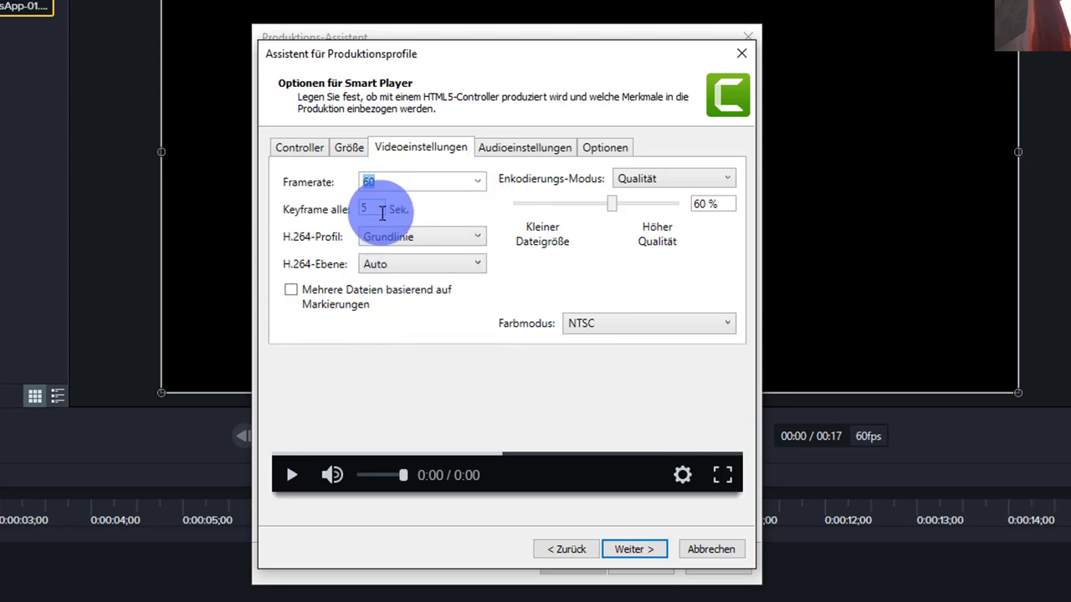
click(416, 241)
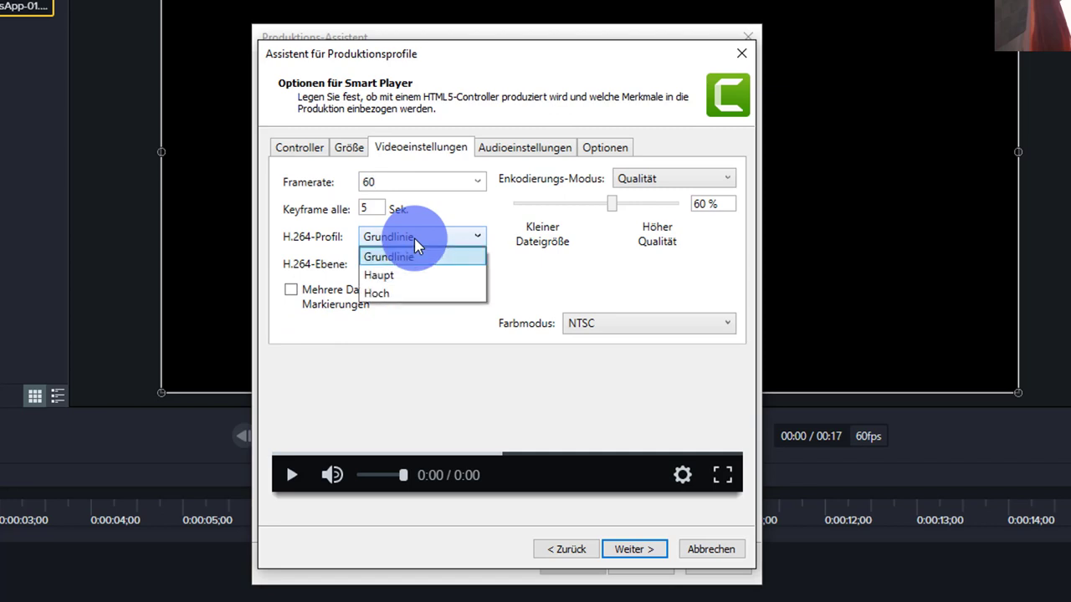
click(416, 243)
- Try the Bitrate encoding mode with a value of 10614, and switch the mode back to Qualität
click(669, 181)
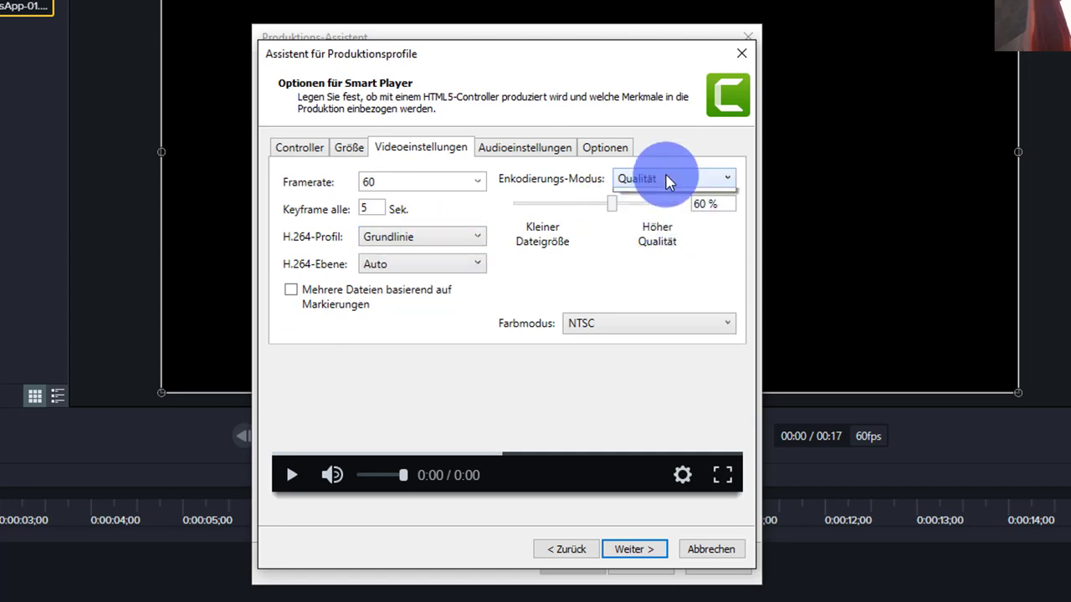
click(669, 197)
click(655, 177)
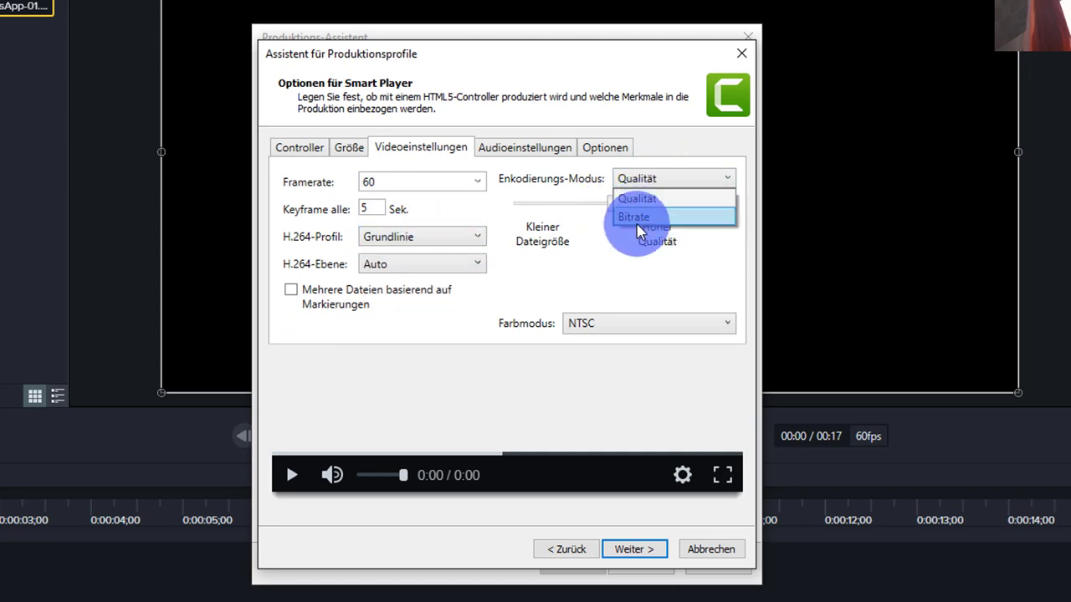
click(636, 217)
drag(521, 203, 604, 213)
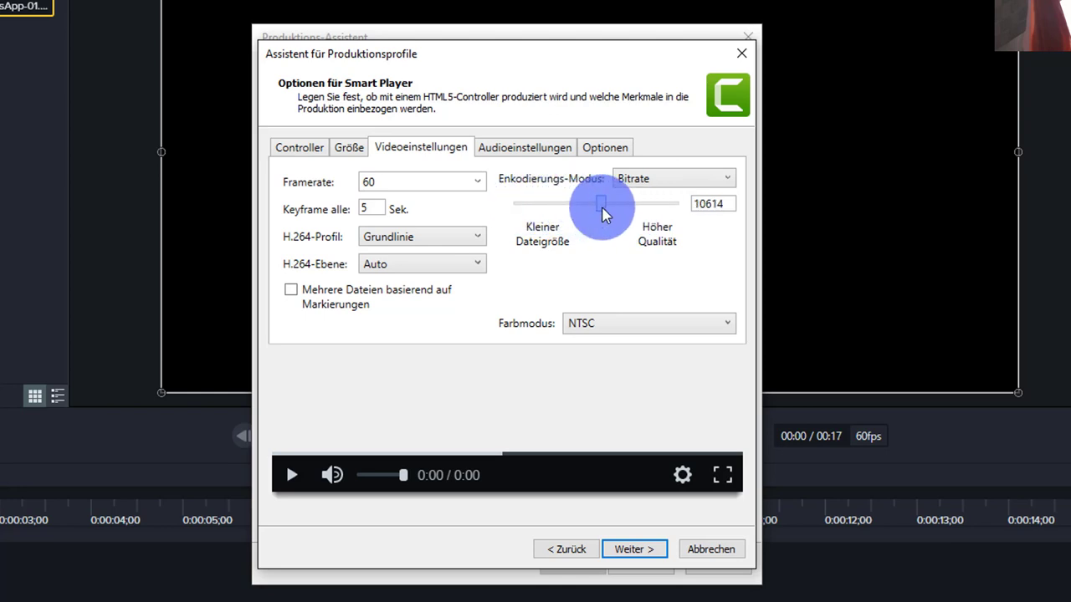
click(641, 182)
click(645, 196)
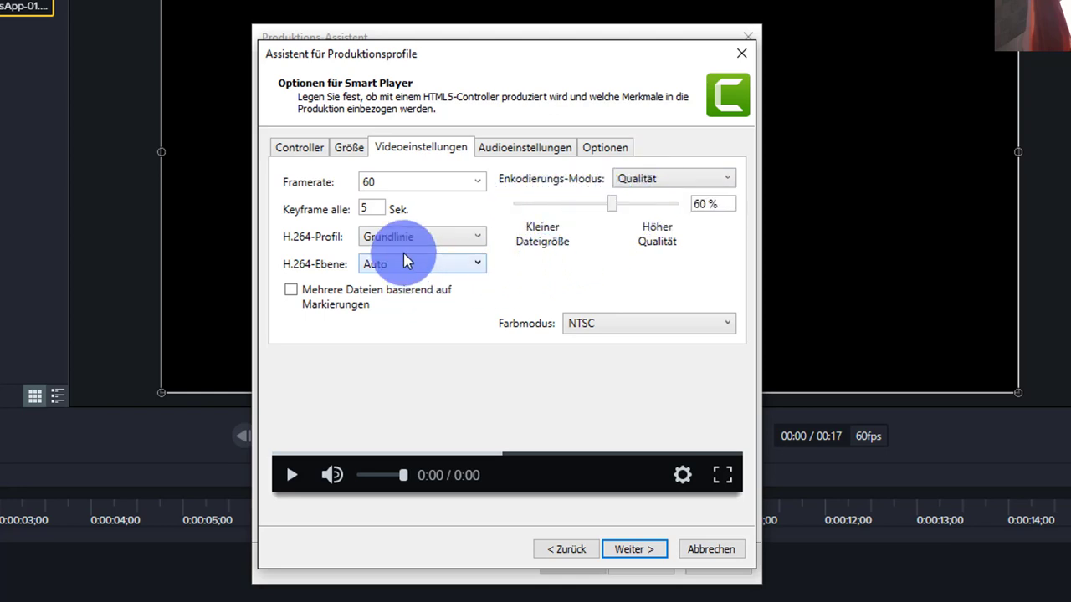
- Set the audio bitrate to 192 KBit/s and check the profile's table of contents, subtitle and quiz options
click(508, 149)
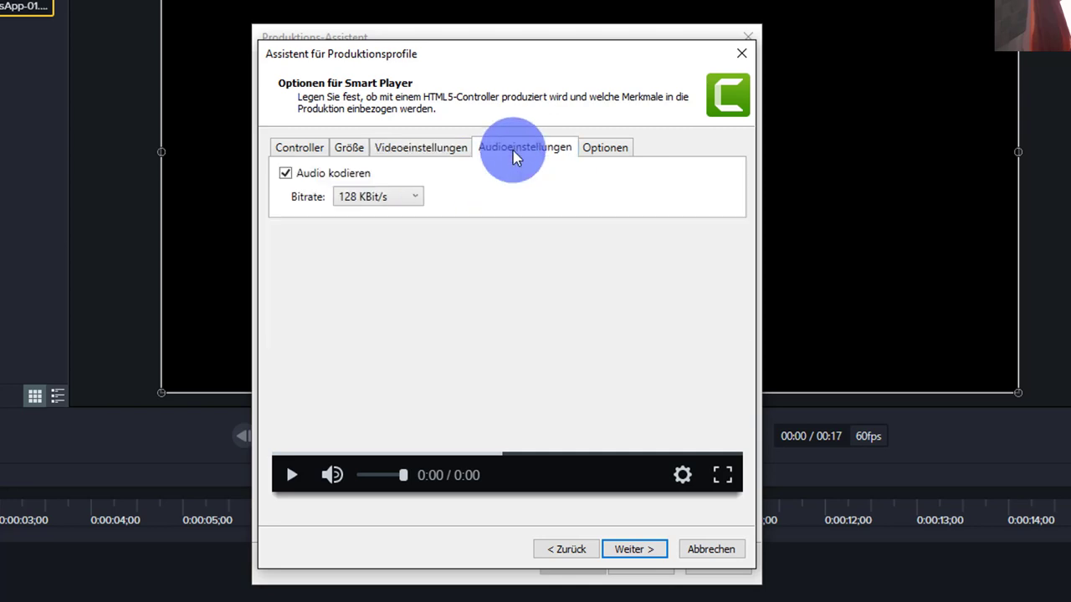
click(382, 198)
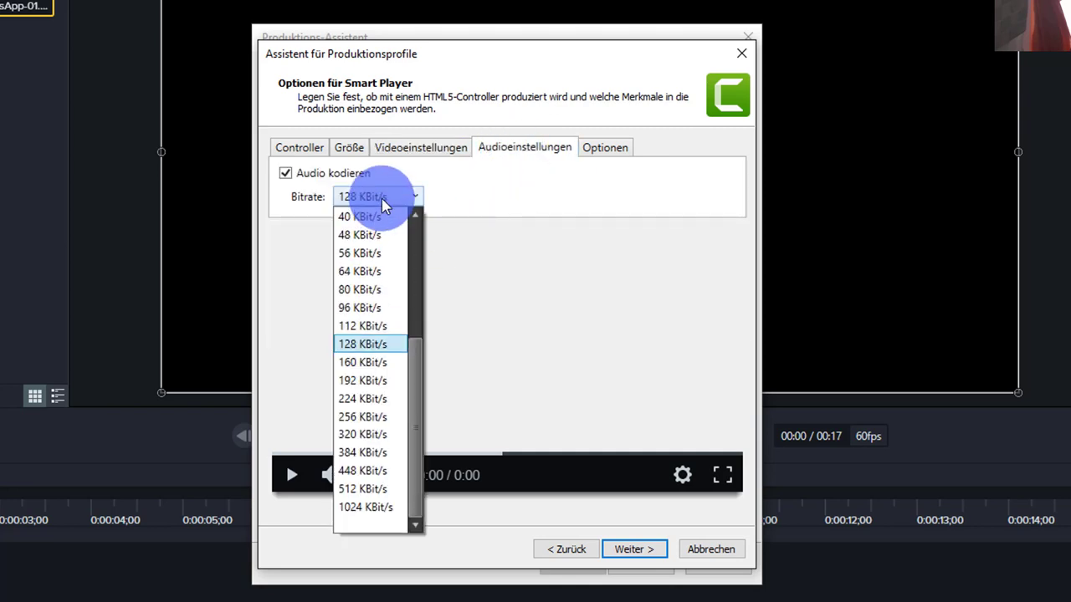
click(351, 381)
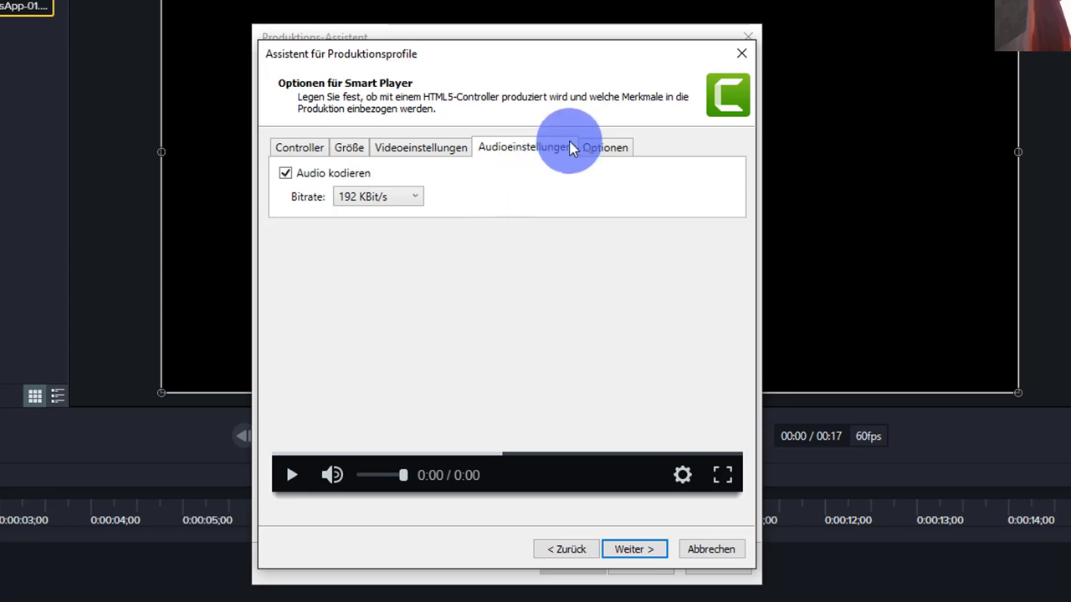
click(604, 148)
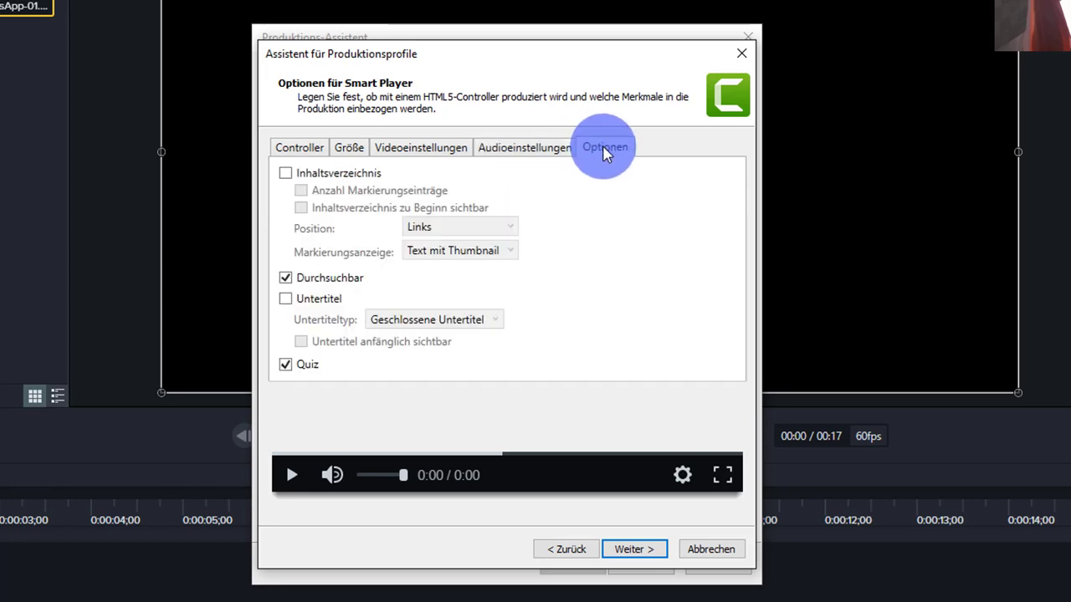
- Turn off the editing dimensions for the video size, and enter width 1920 and height 1080 with the aspect ratio kept
click(349, 148)
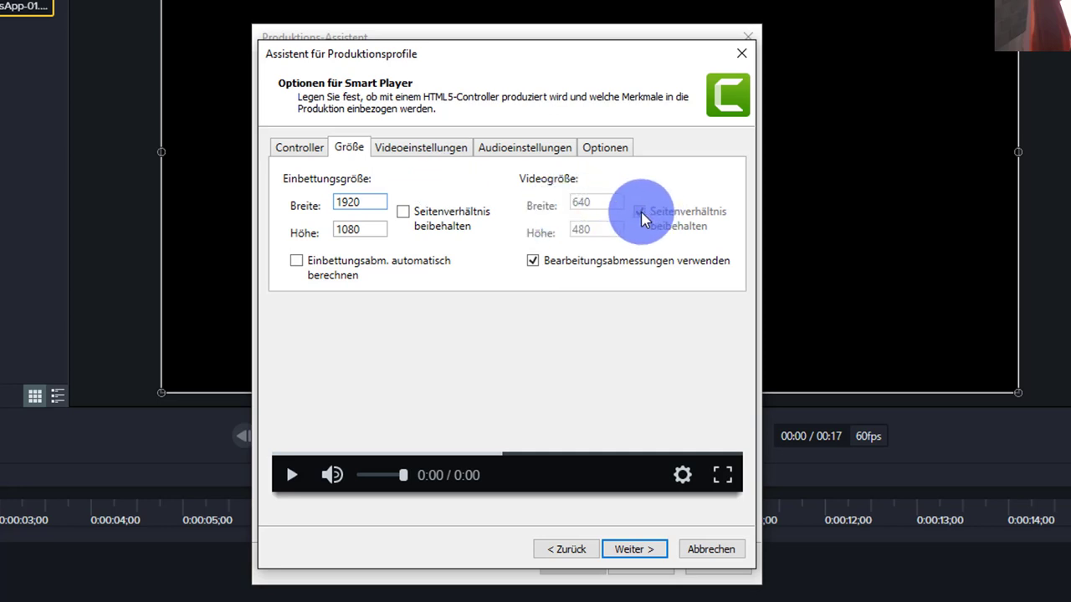
click(533, 260)
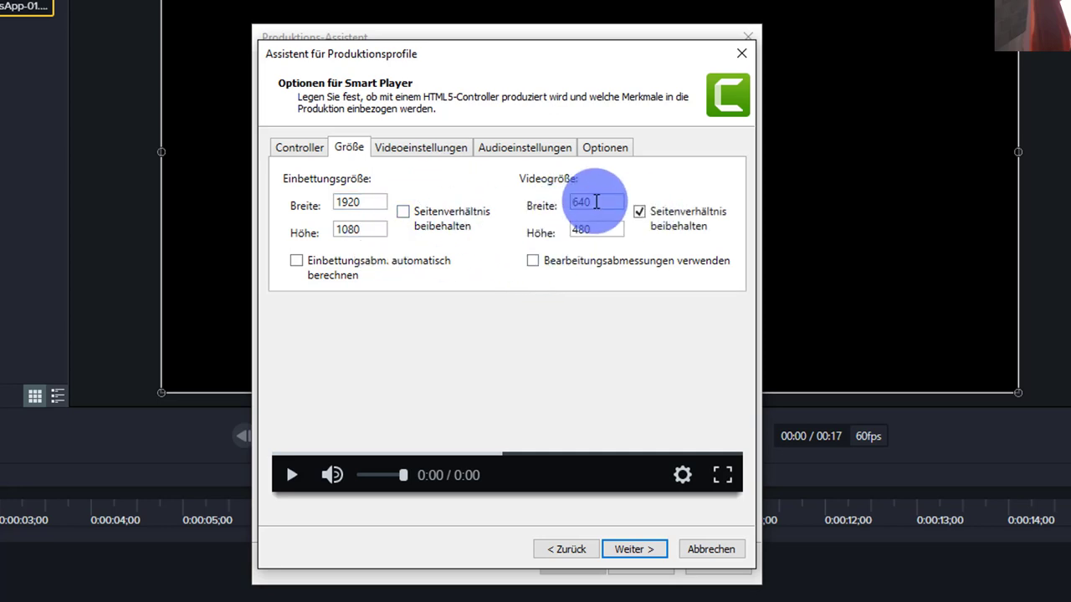
drag(598, 202, 552, 206)
text(1)
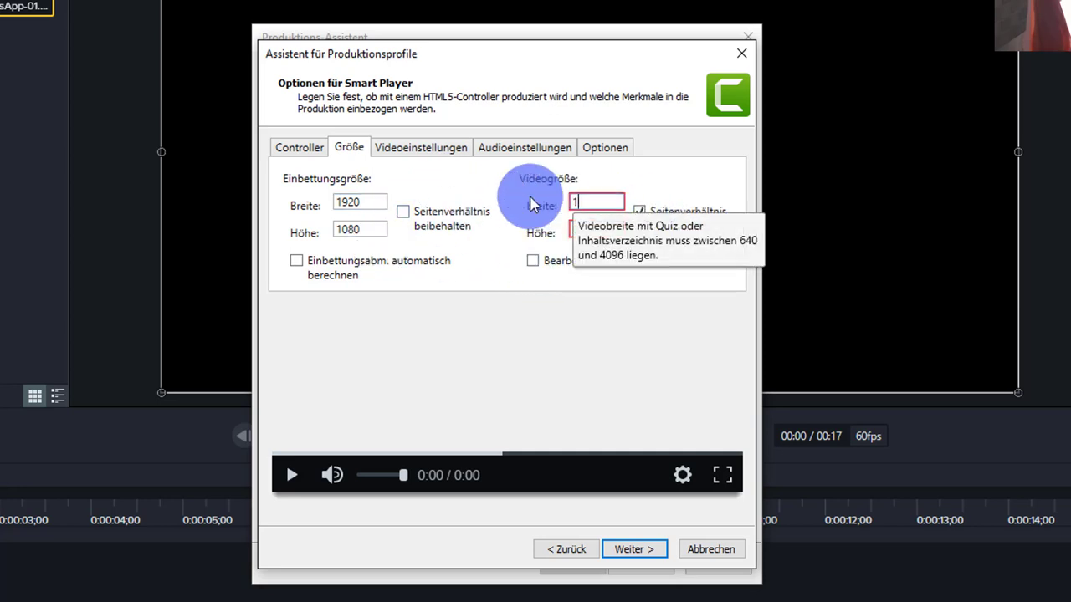
text(920)
key(Tab)
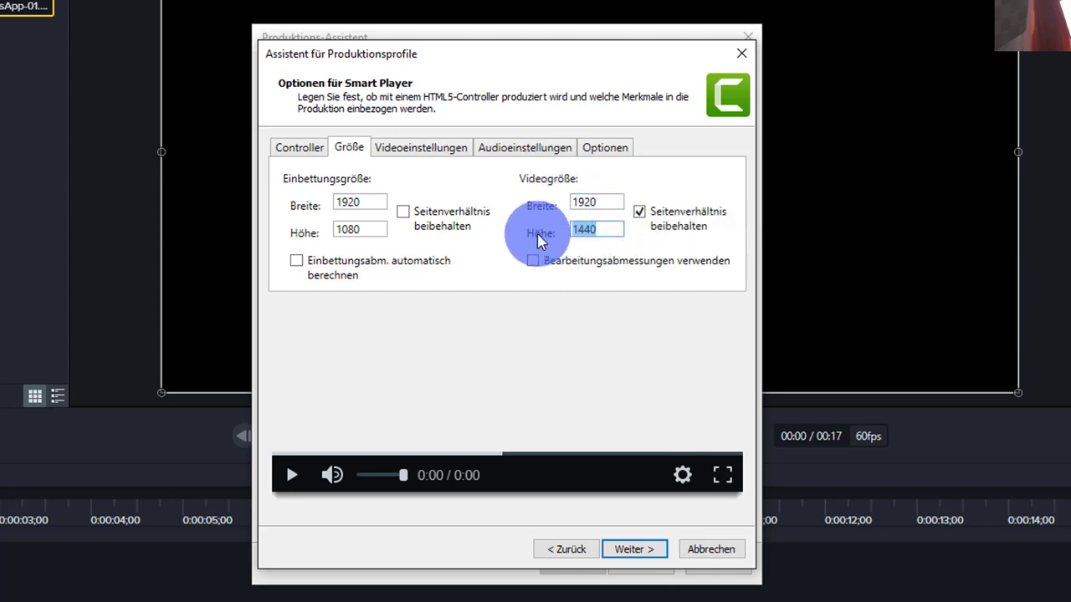
text(10)
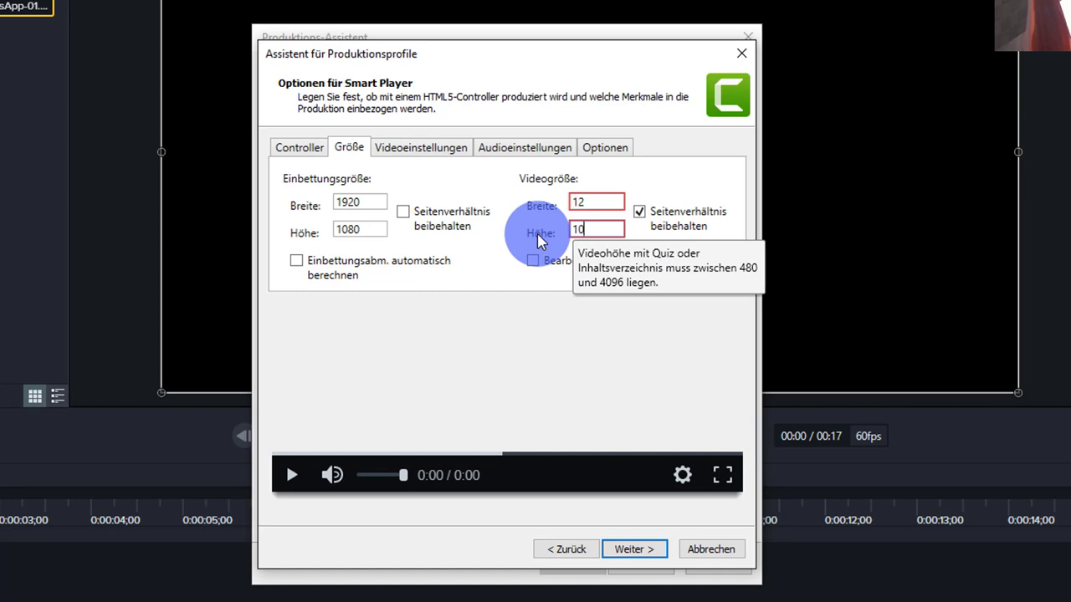
text(80)
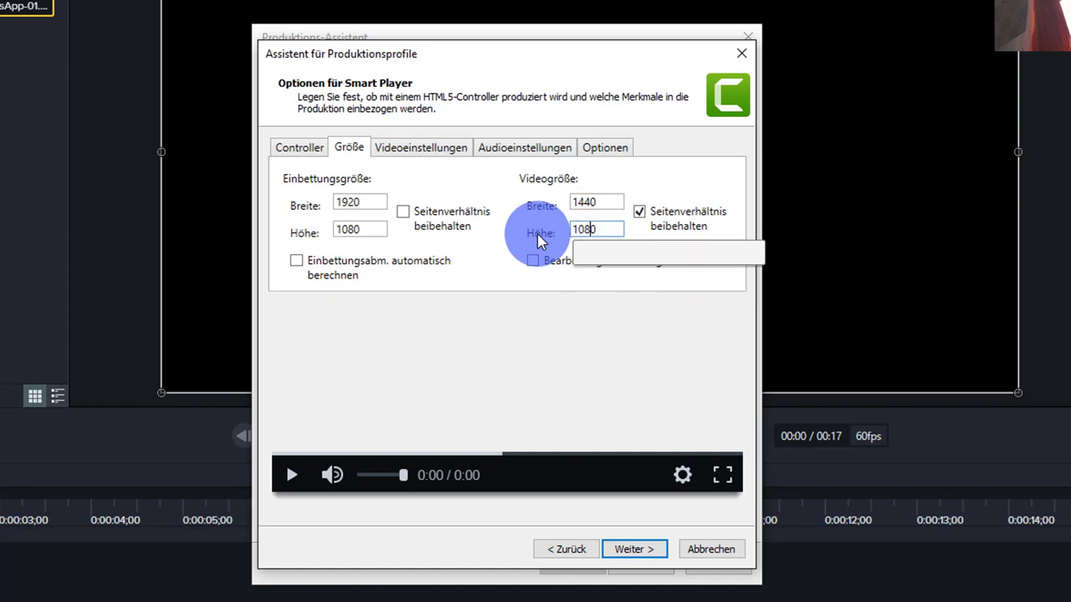
- Try a video encoding quality of 97 % and set it to 65 %
click(436, 152)
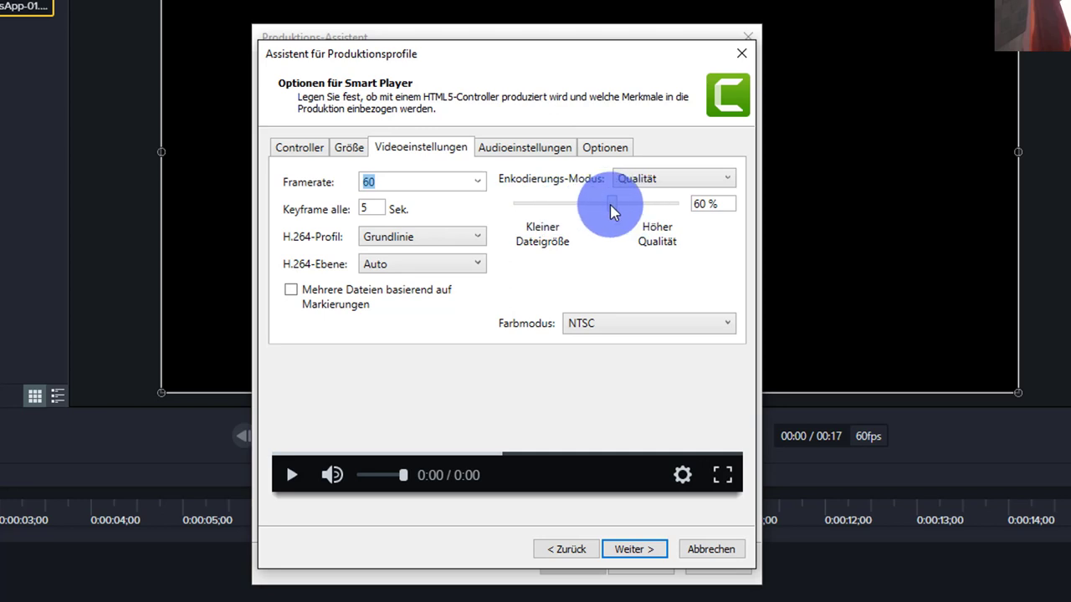
drag(615, 211, 678, 212)
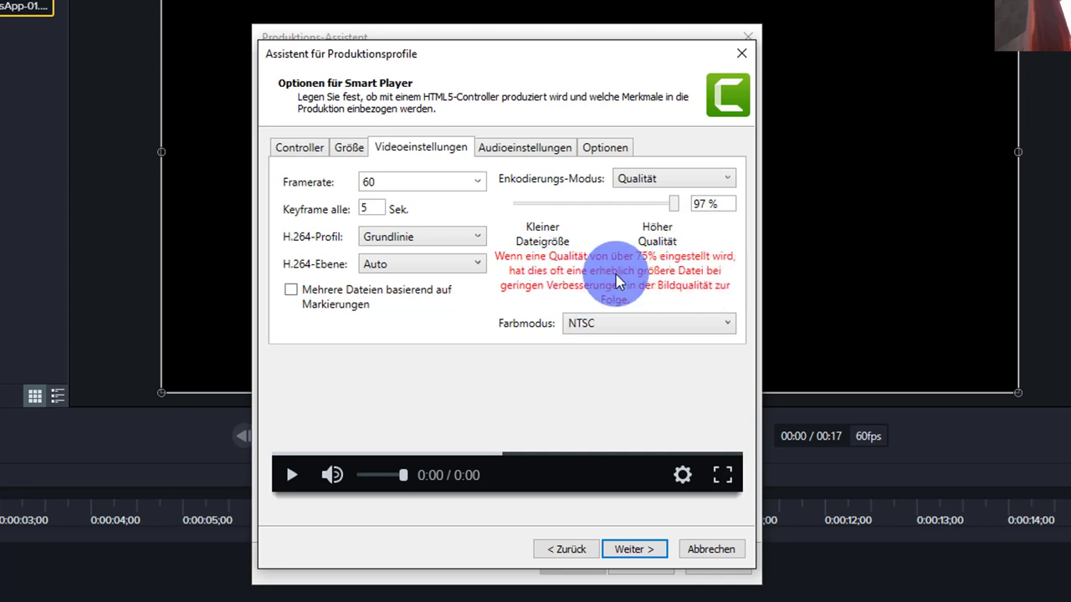
drag(674, 205, 622, 214)
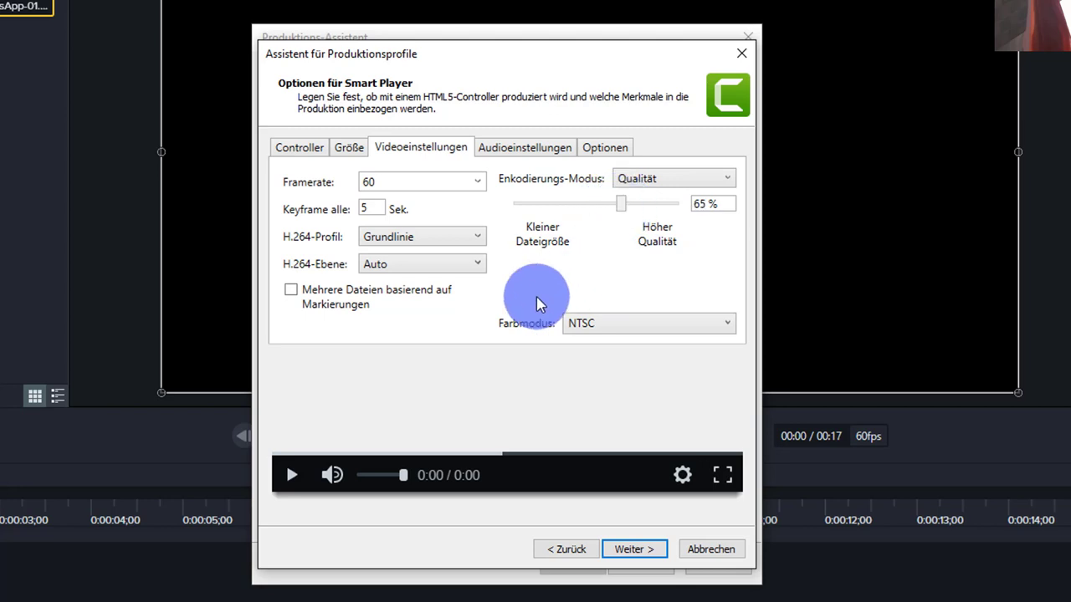
- Set the video's color mode to HDTV and continue to the profile's video options
click(425, 240)
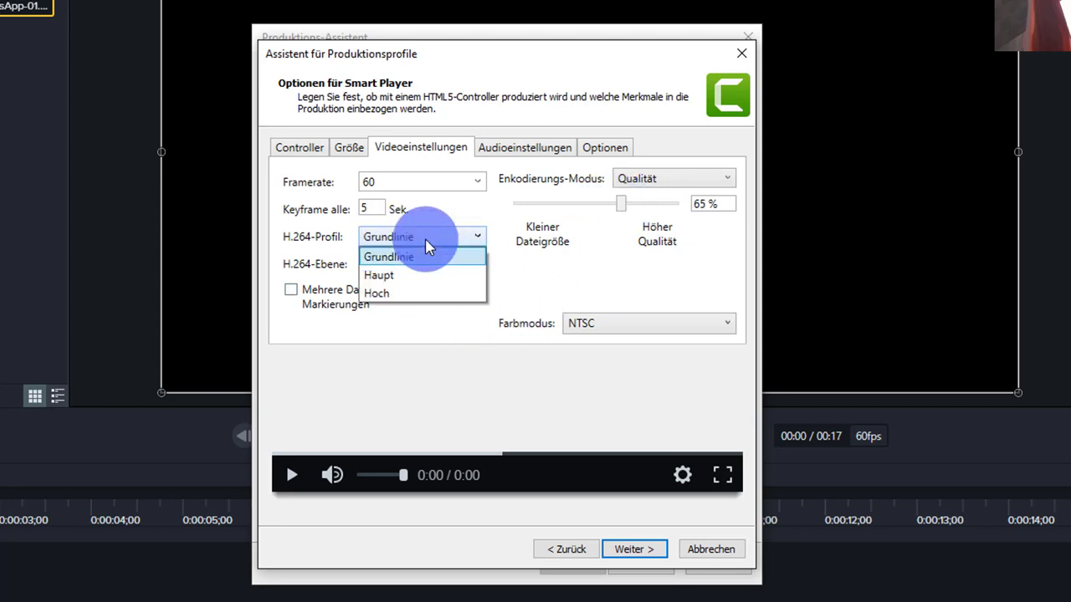
click(425, 241)
click(410, 268)
click(407, 272)
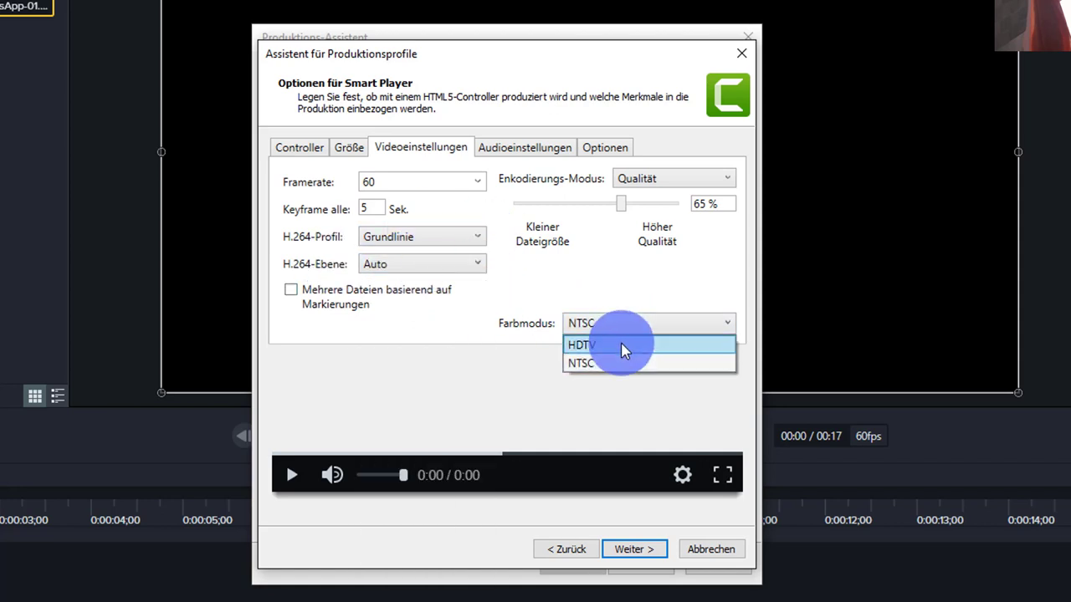
click(614, 345)
click(613, 328)
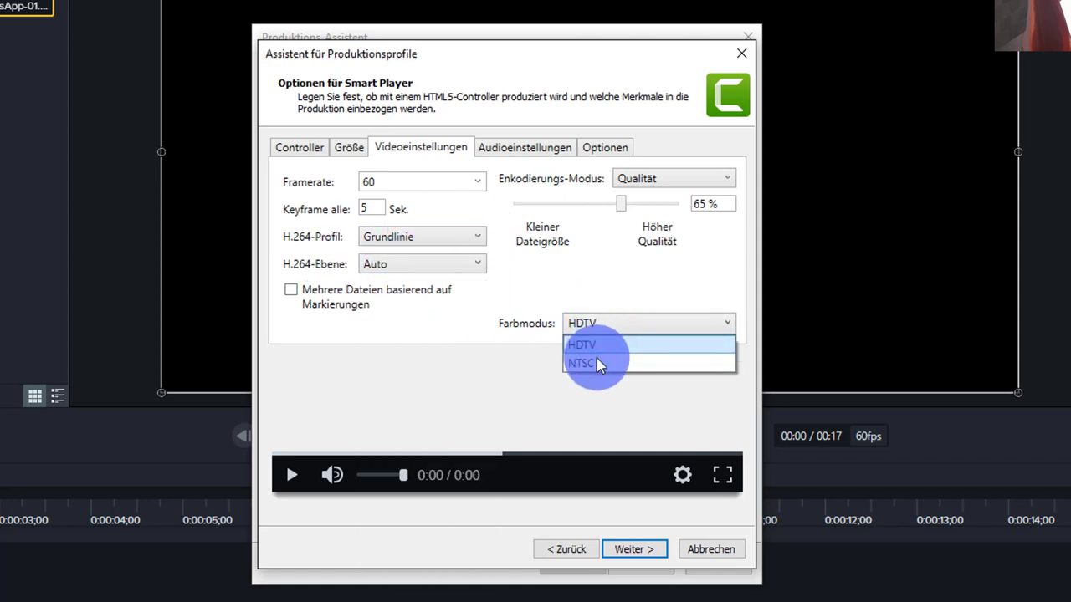
click(609, 342)
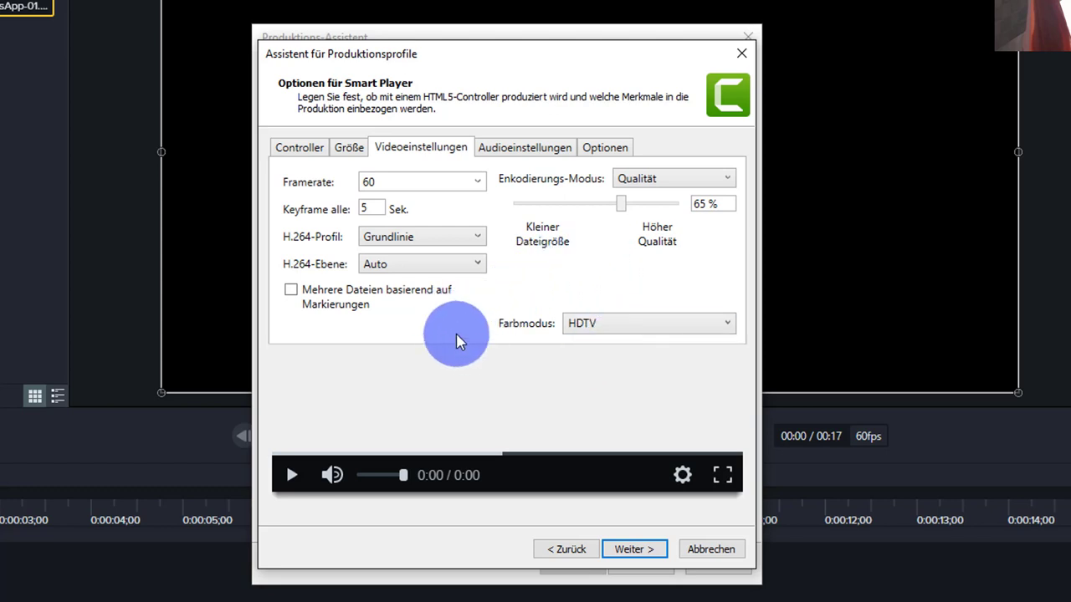
click(632, 549)
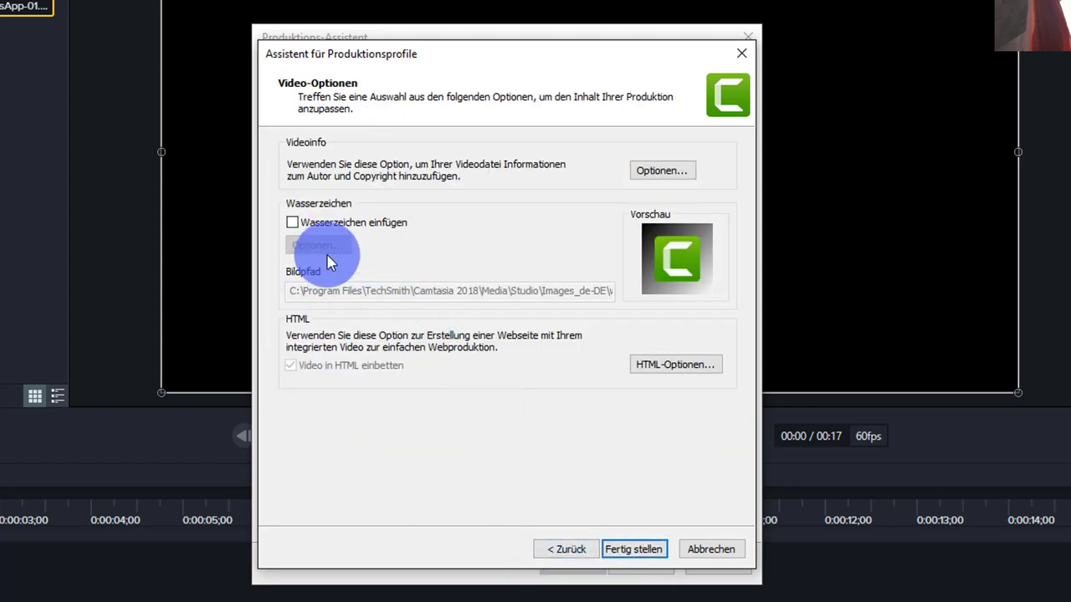
- Examine the general, author and iTunes fields of the video information options, and close them
click(292, 222)
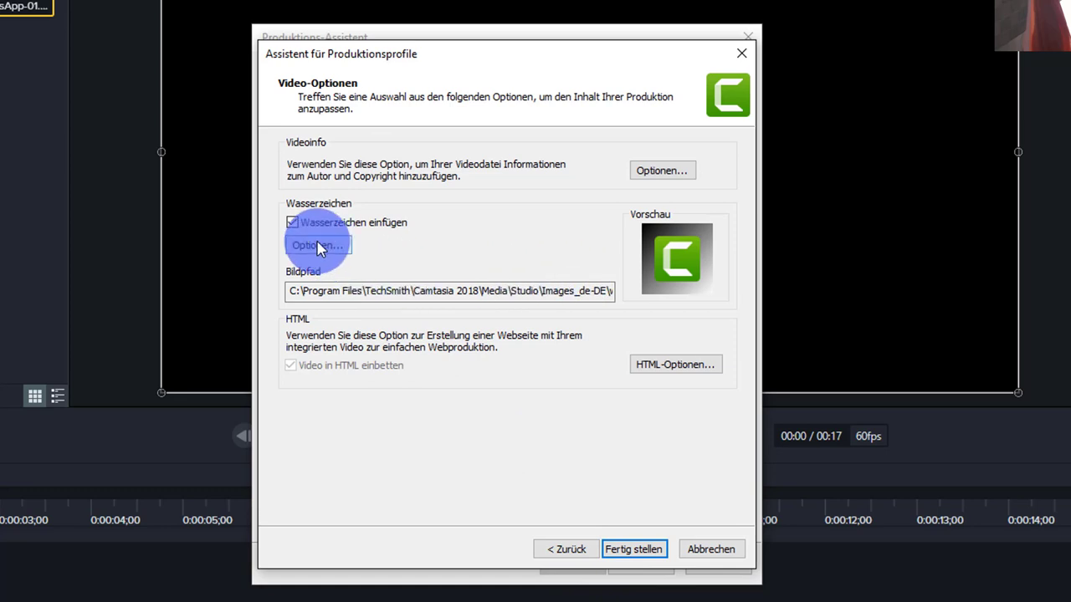
click(292, 223)
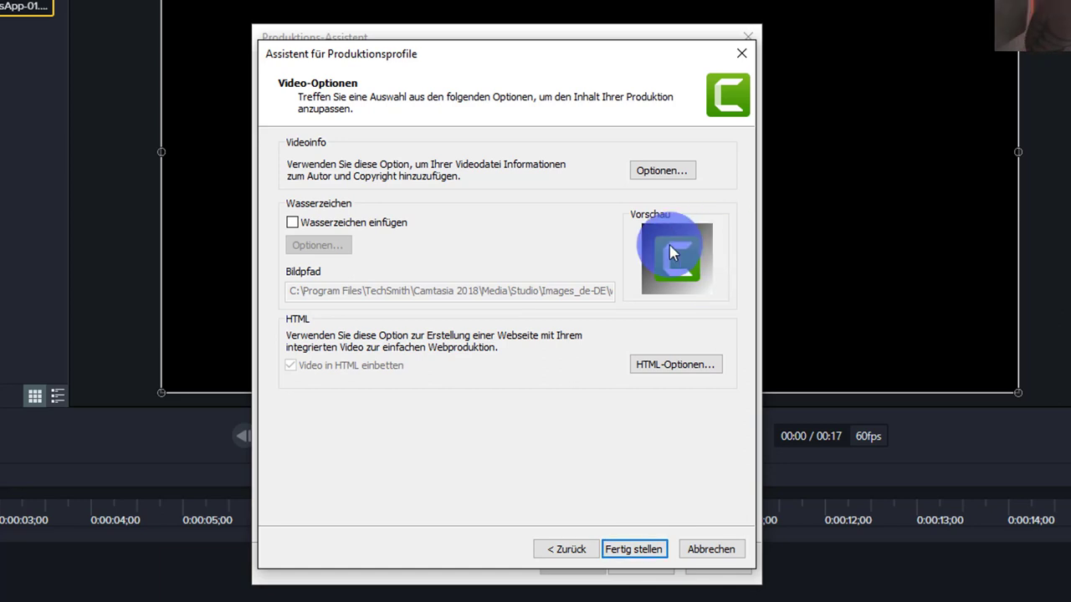
click(663, 171)
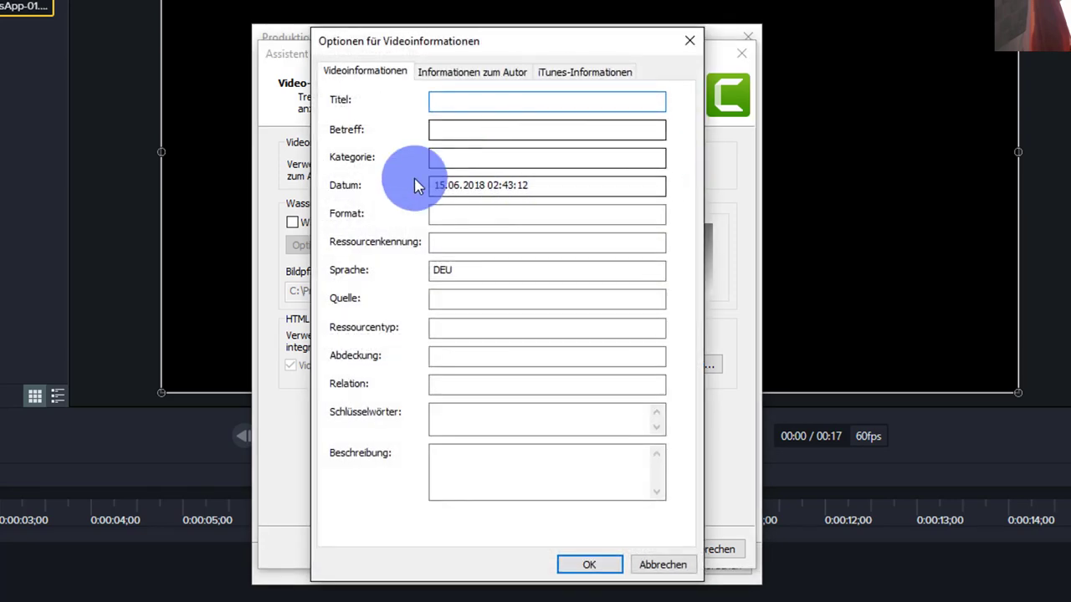
click(475, 74)
click(565, 74)
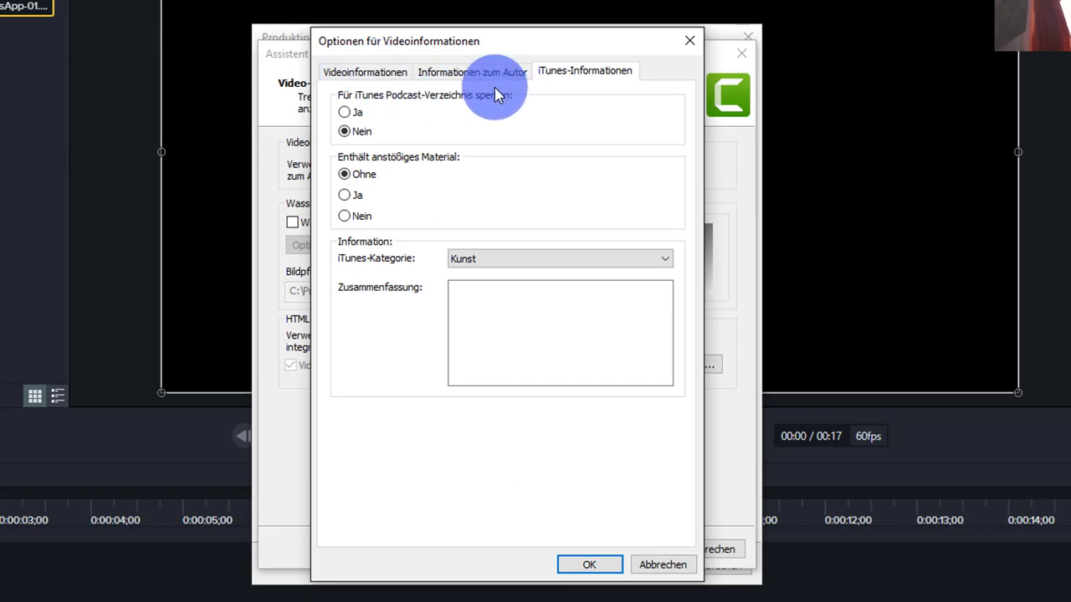
click(389, 72)
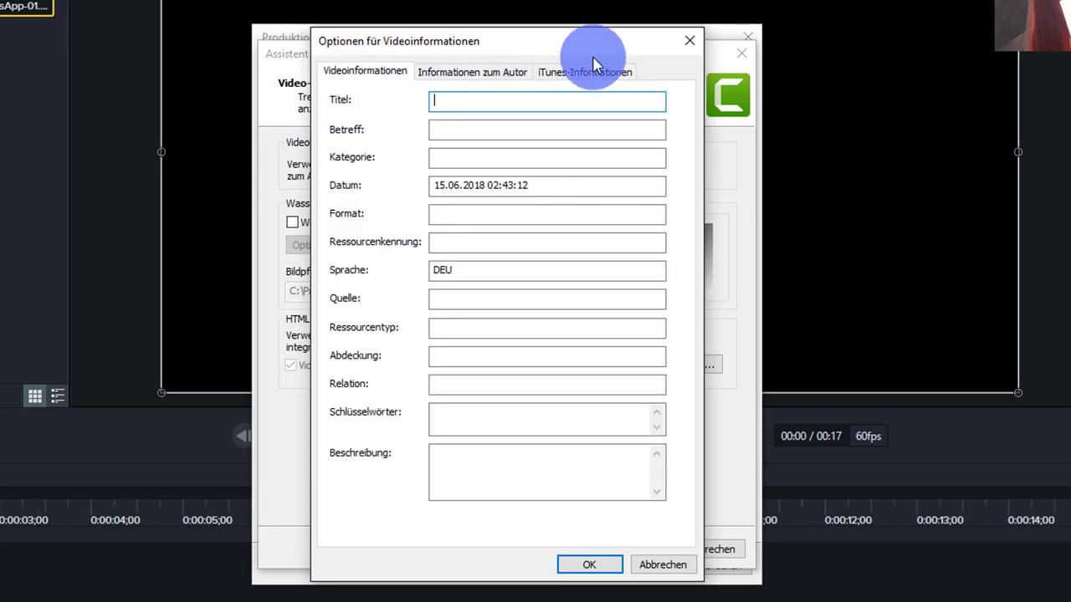
click(689, 40)
- Turn on the watermark for the production profile and open the file selection for its image
click(292, 223)
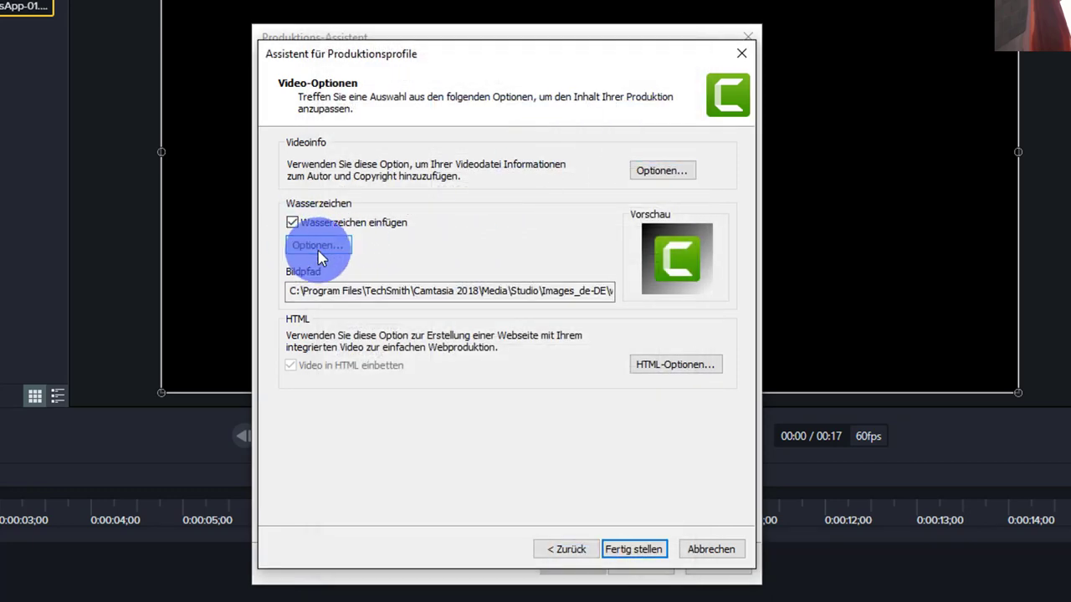
click(328, 243)
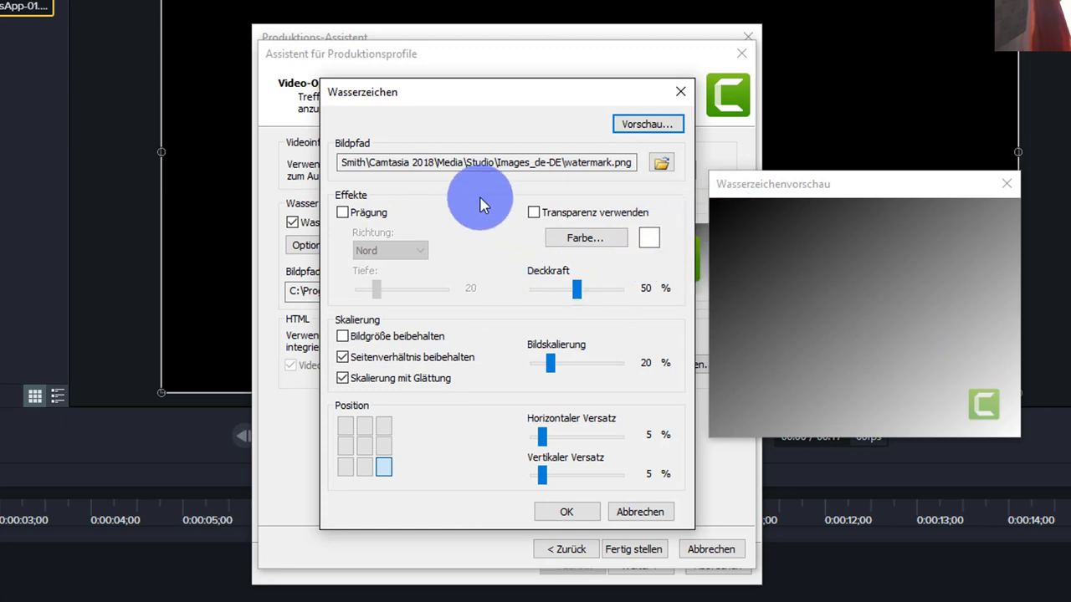
click(661, 161)
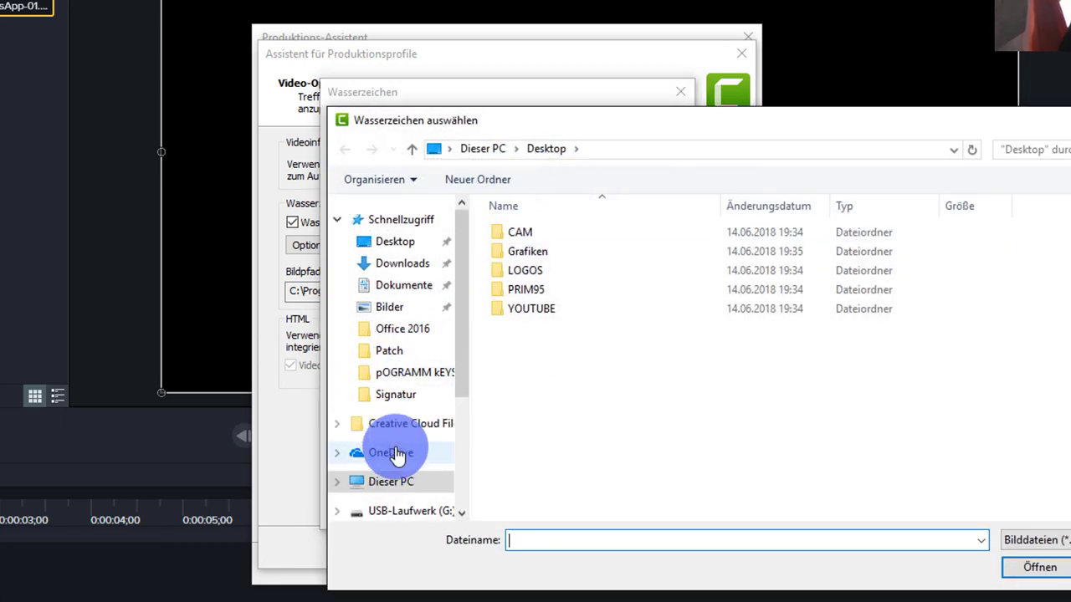
- Browse to the folder AAA_YouTube\AAAAA Logo und Banner Neu on drive DATEN (D:)
scroll(466, 358, down, 2)
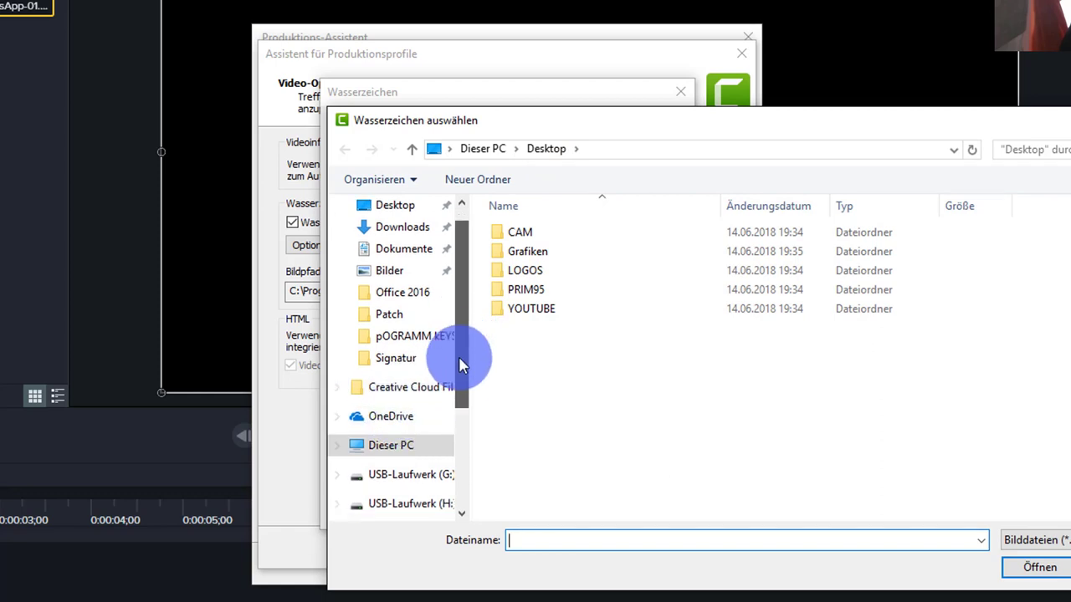
click(340, 385)
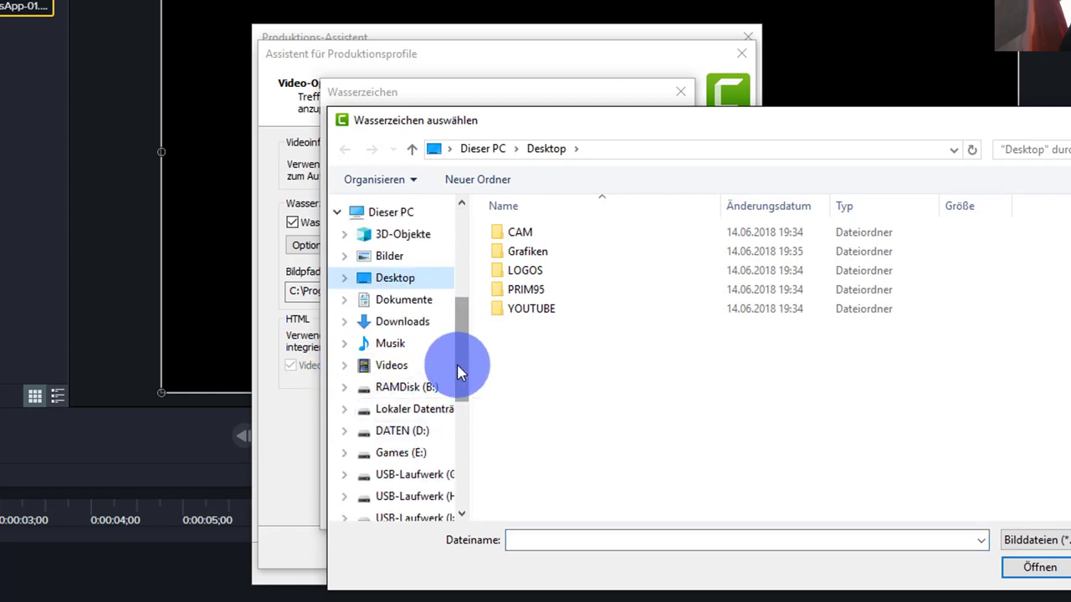
scroll(459, 385, down, 3)
click(400, 315)
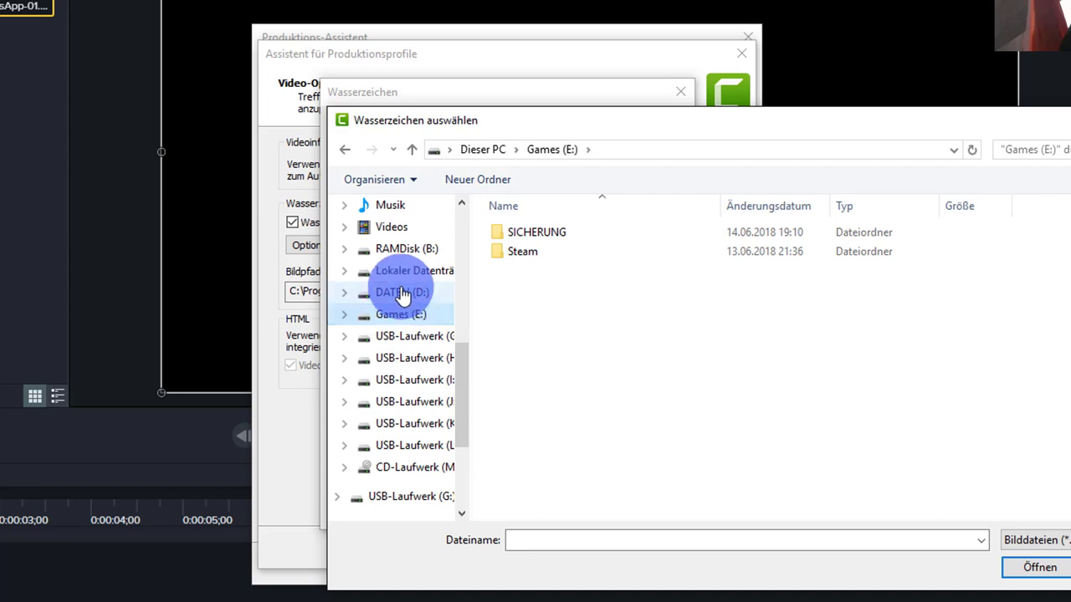
click(398, 292)
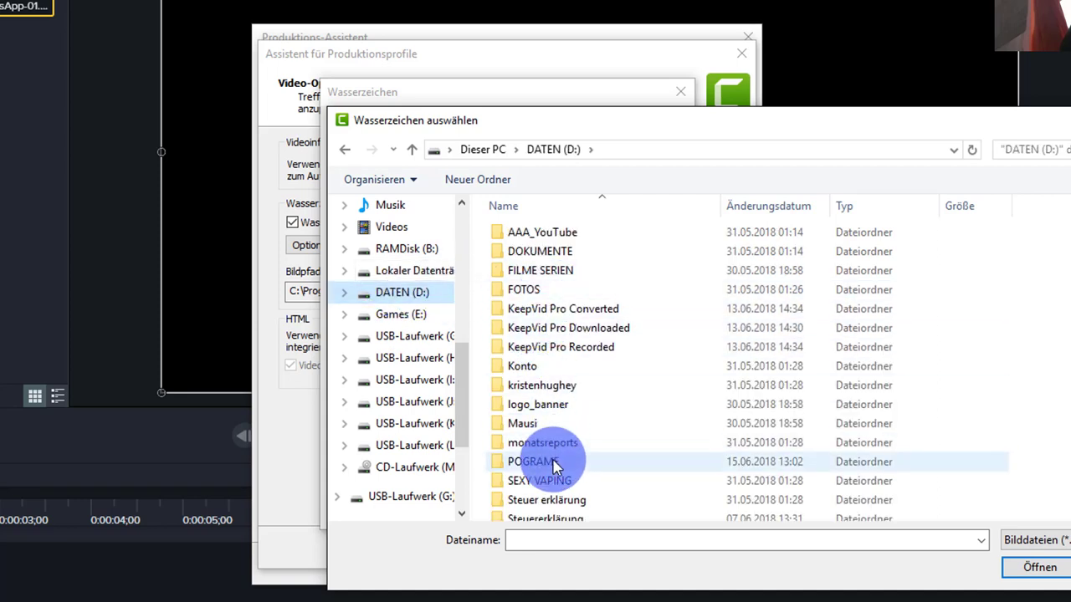
double_click(573, 234)
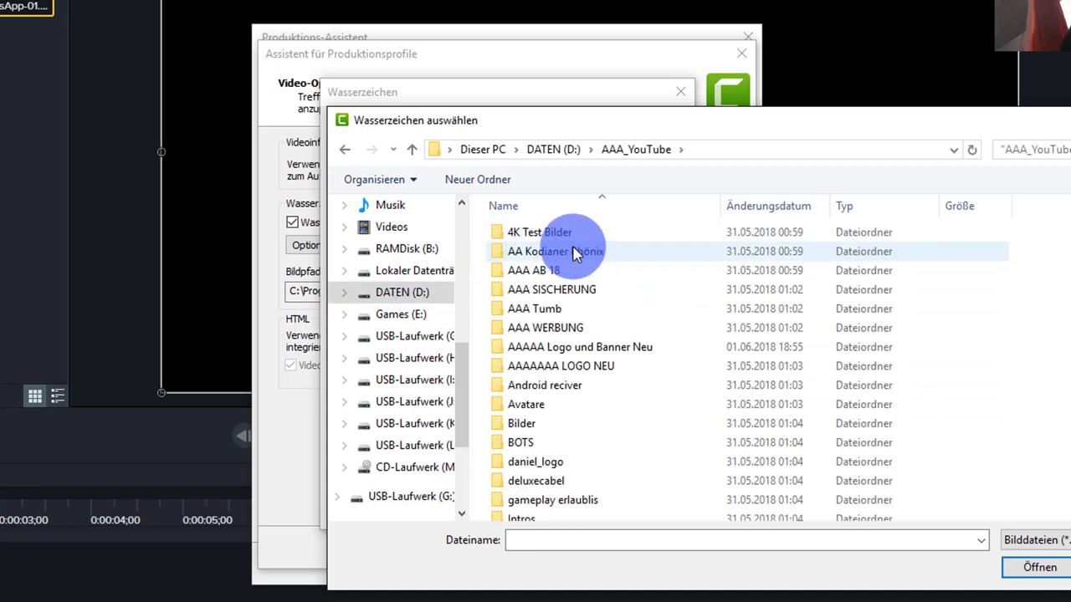
double_click(612, 347)
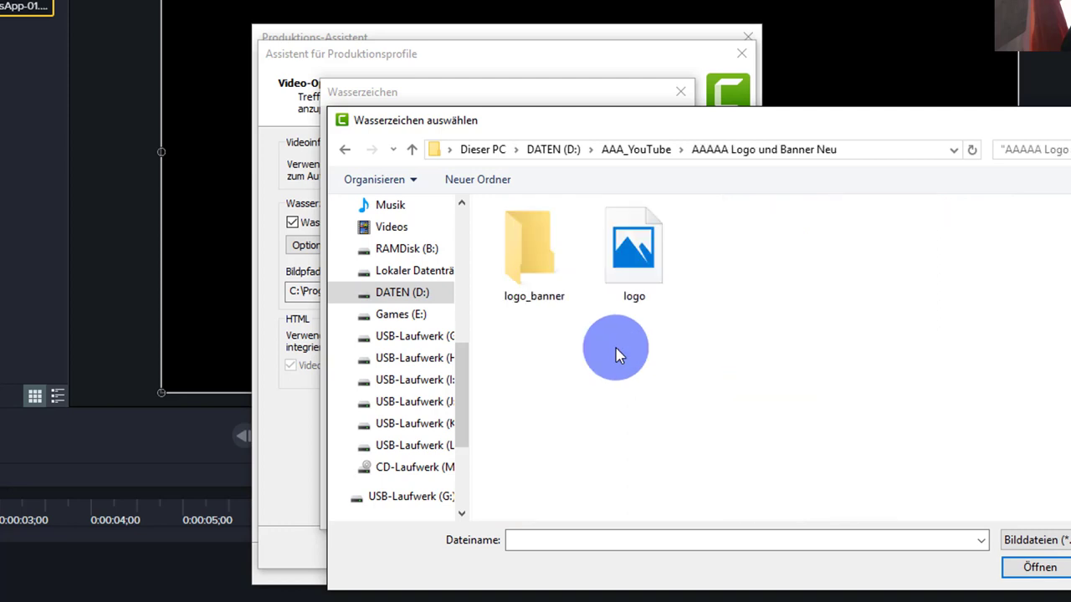
- Load the image auge_blau-02 from the logo_banner\png folder as the watermark
double_click(559, 256)
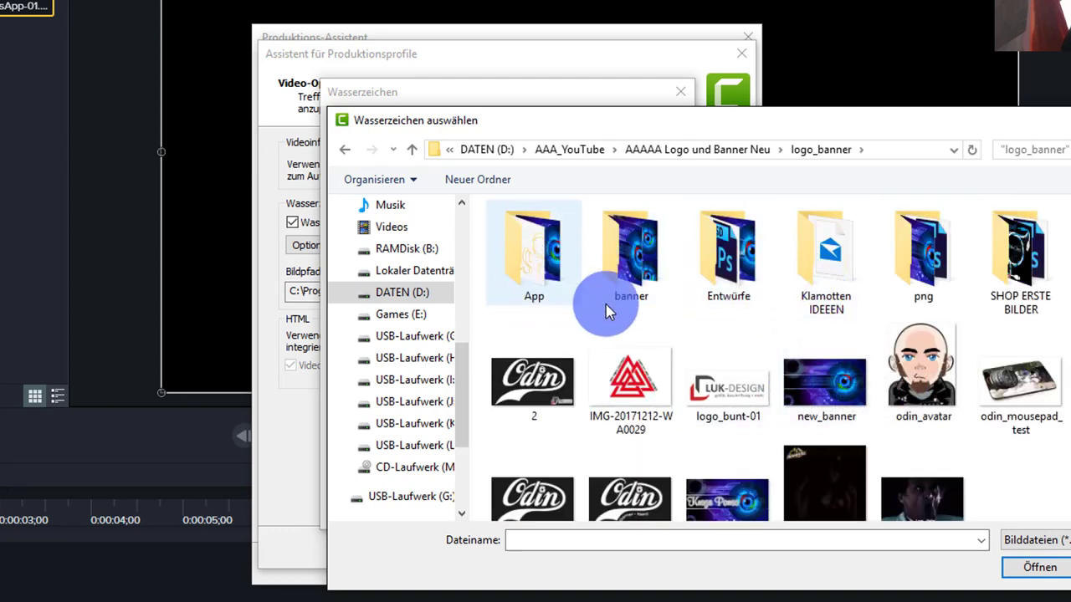
double_click(640, 259)
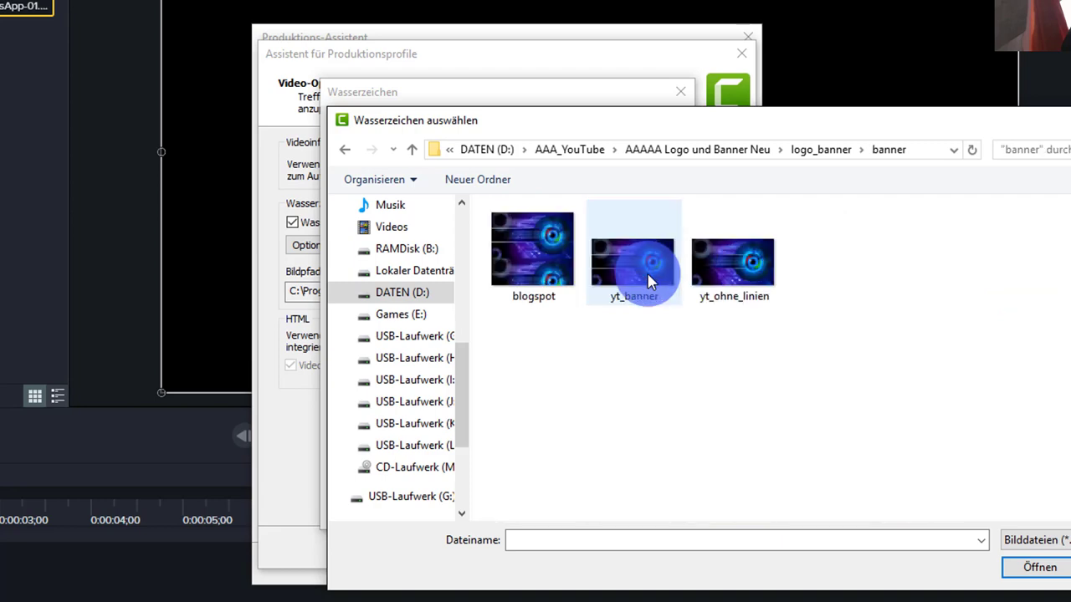
click(349, 155)
double_click(923, 265)
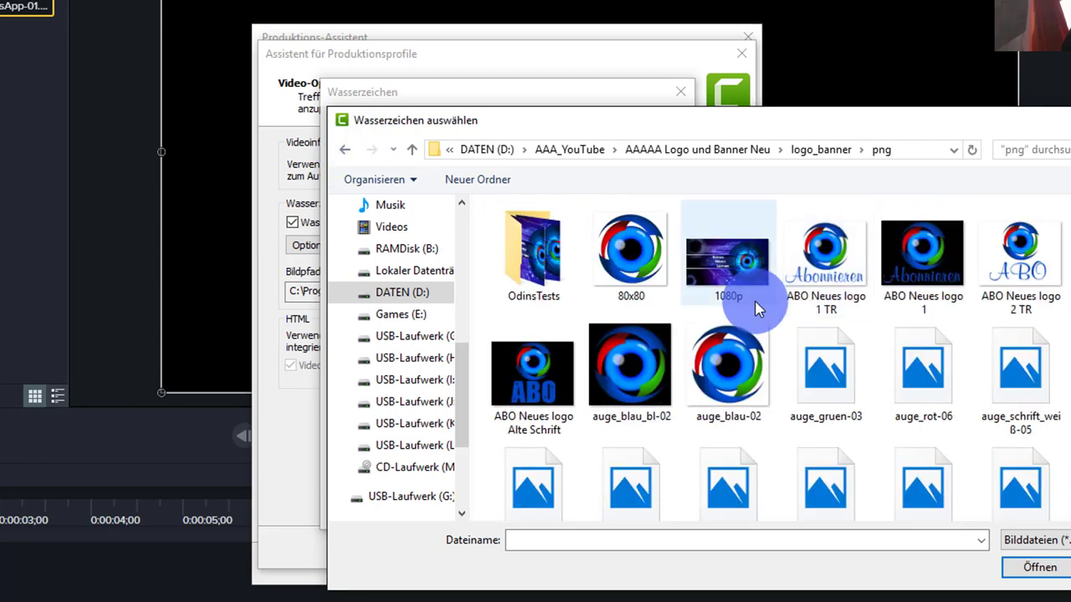
double_click(748, 348)
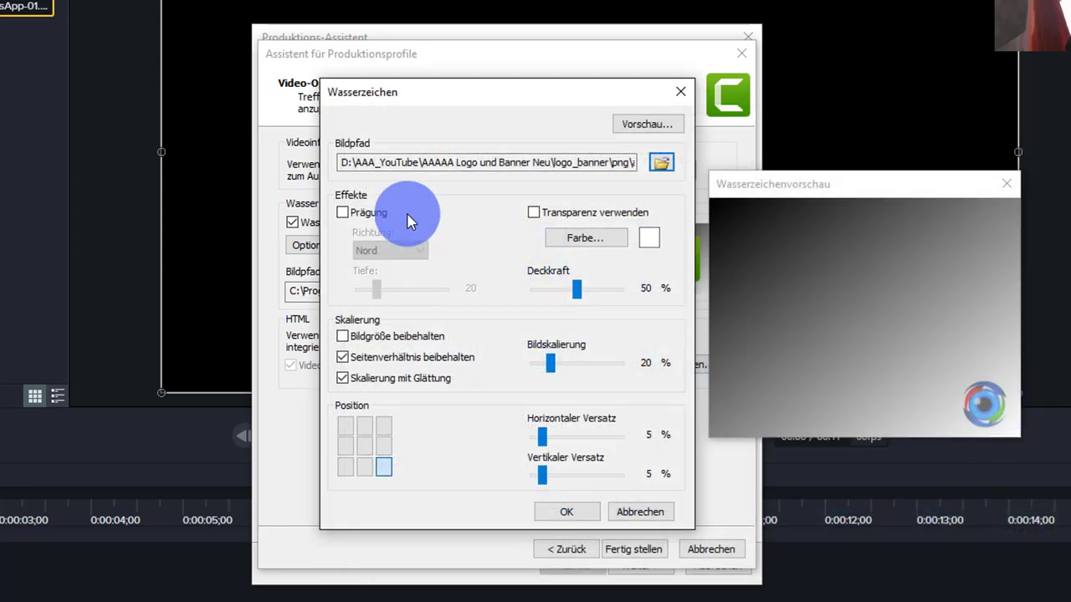
- Enable transparency for the watermark, and try its opacity and image scaling at 100 % before setting them to 50 % and 20 %
click(534, 213)
drag(577, 288, 693, 308)
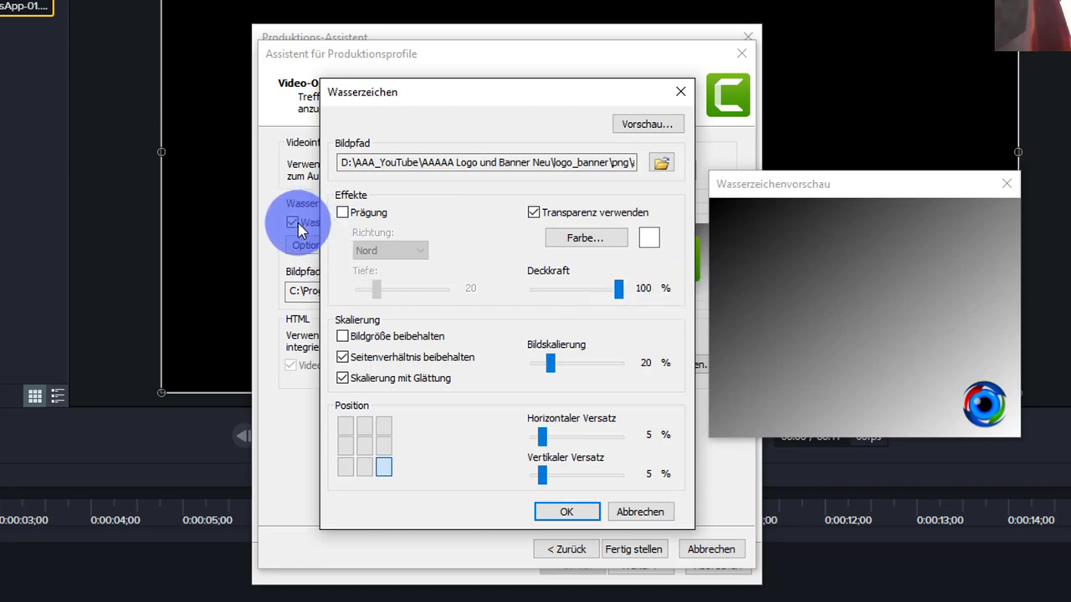
drag(629, 291, 574, 300)
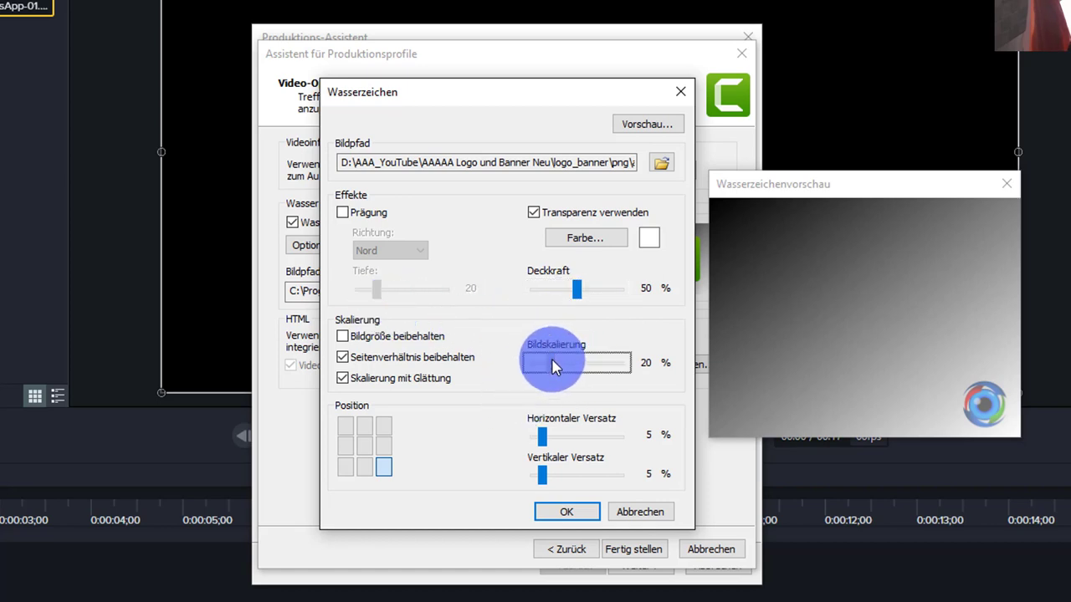
drag(553, 366, 632, 365)
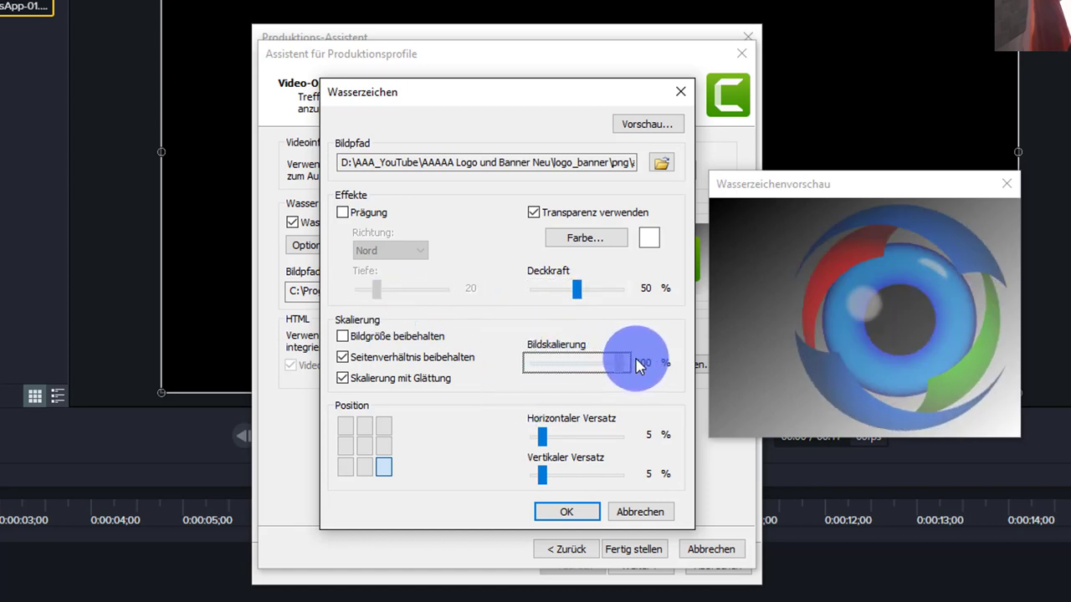
drag(627, 361, 552, 374)
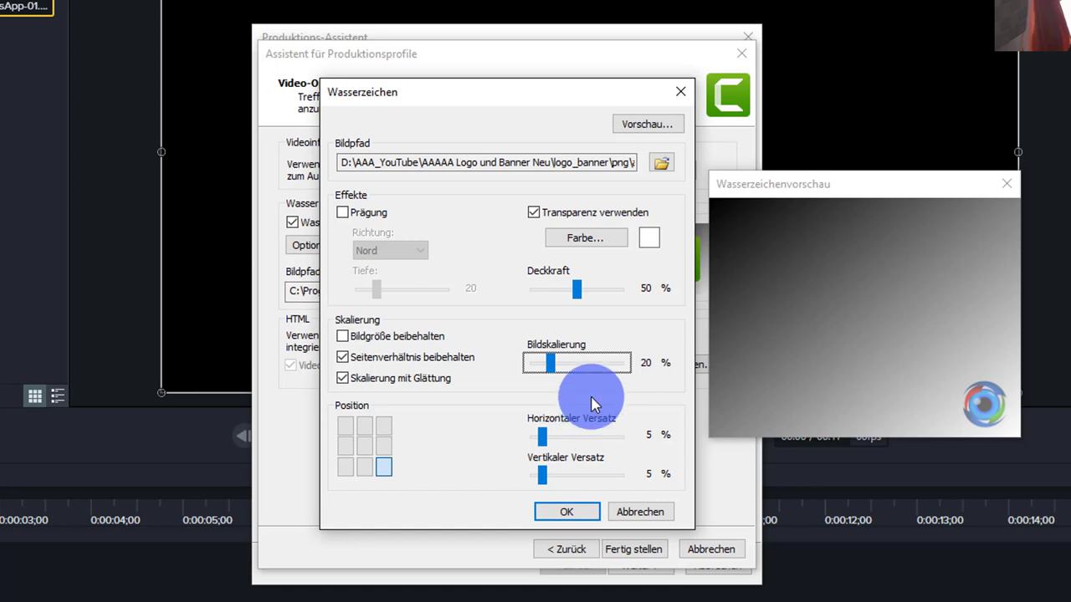
- Set the watermark's horizontal and vertical offsets to 0 %
drag(548, 443, 508, 438)
mouse_move(542, 475)
mouse_down()
mouse_move(679, 476)
mouse_move(529, 478)
mouse_up()
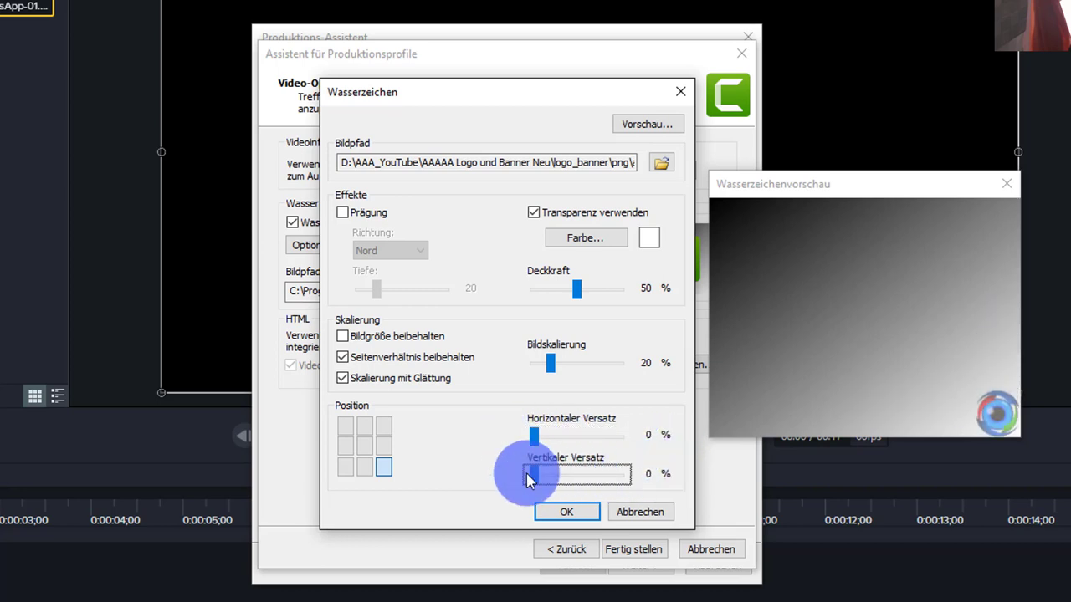
click(991, 415)
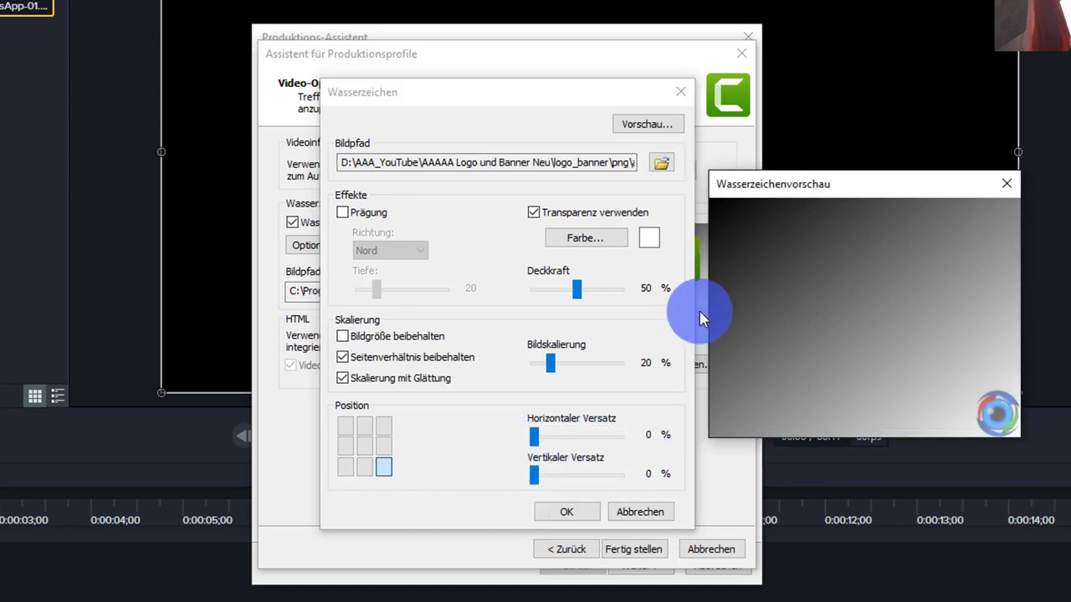
- Try the watermark in the centre, the right-hand corners and the top and bottom middle, and place it at the middle of the right edge
click(364, 446)
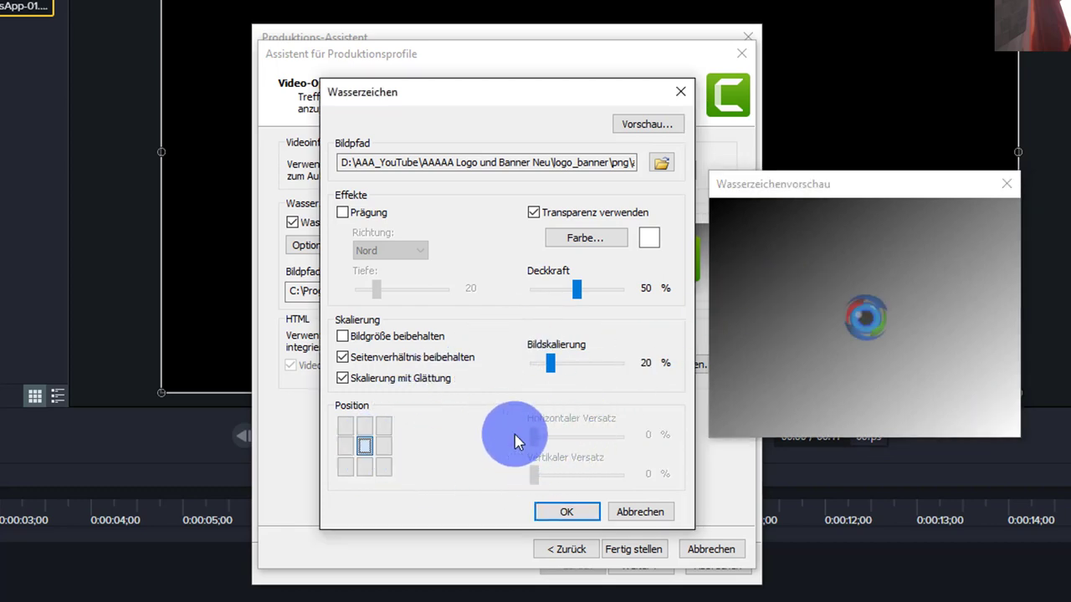
click(383, 466)
click(384, 427)
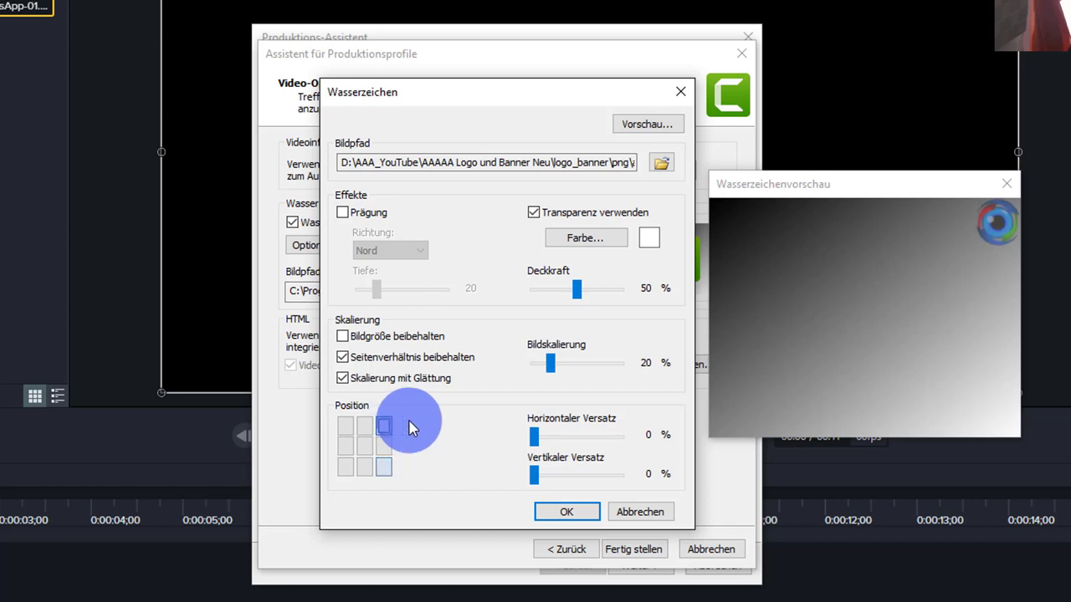
click(364, 447)
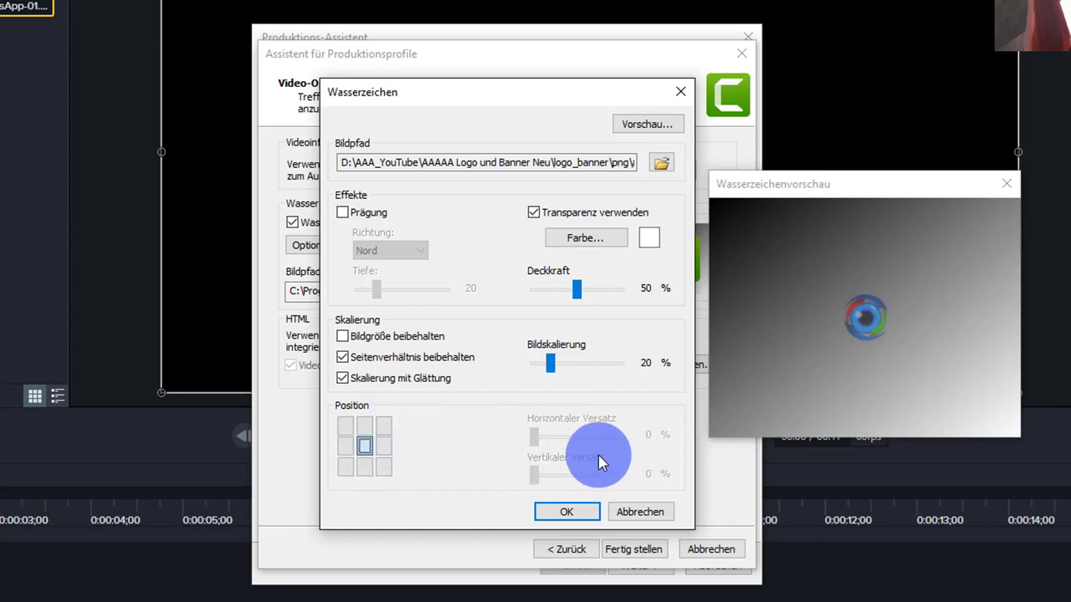
click(365, 428)
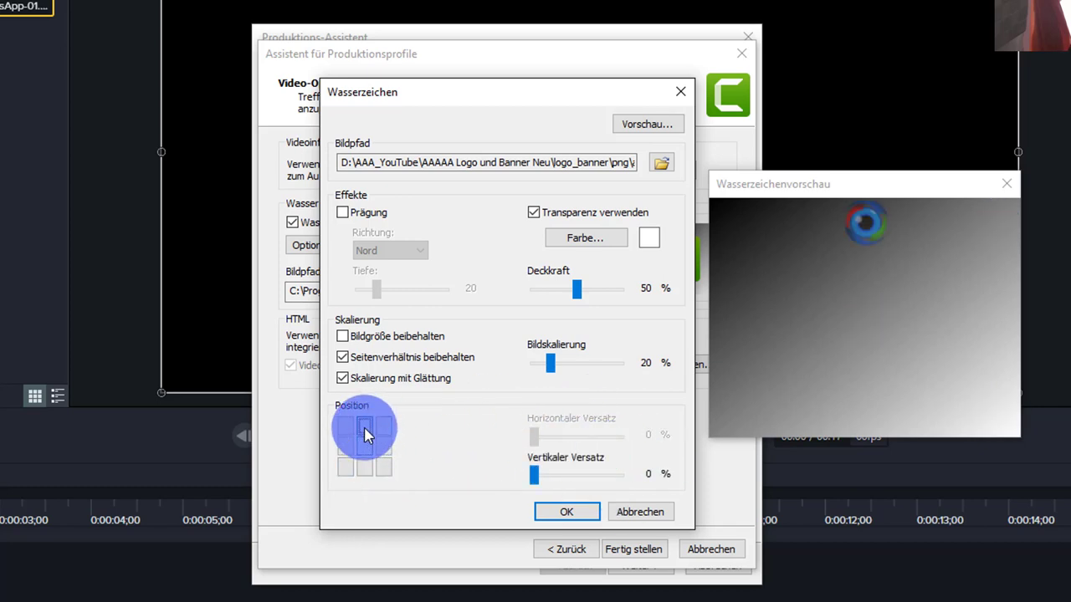
drag(534, 475, 495, 484)
click(365, 467)
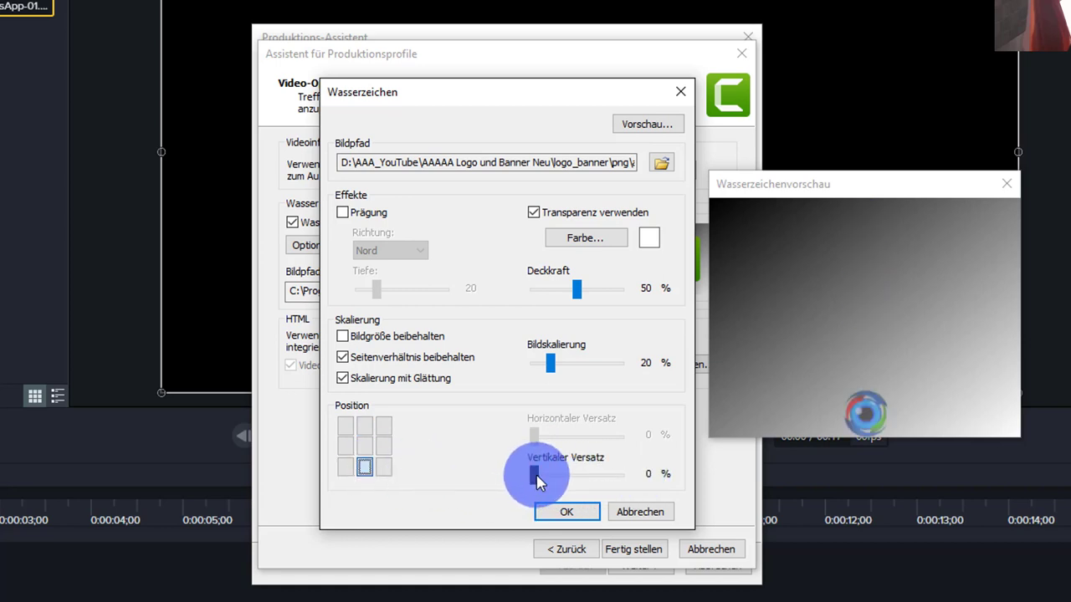
click(383, 467)
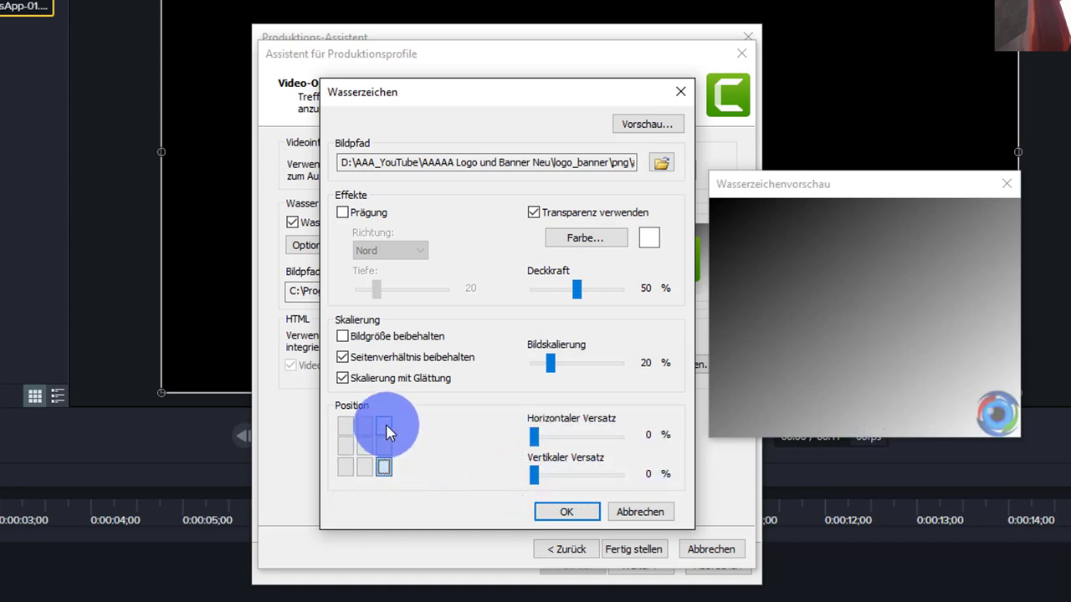
click(385, 428)
click(383, 447)
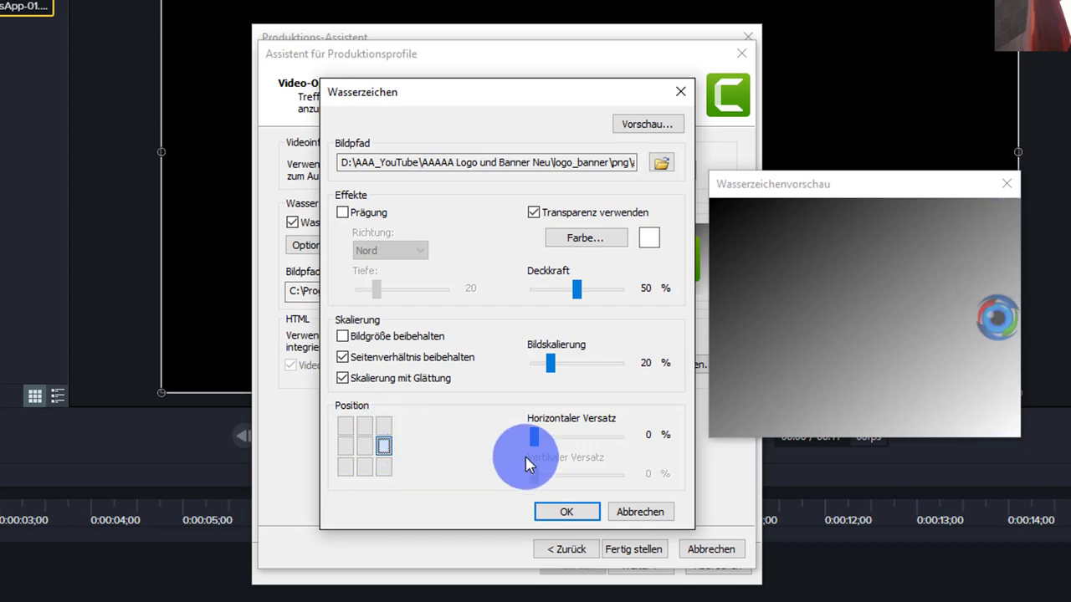
- Place the watermark in the bottom-right corner of the video with a 0% horizontal offset, and finish the production profile
mouse_move(536, 439)
mouse_down()
mouse_move(617, 443)
mouse_move(545, 445)
mouse_up()
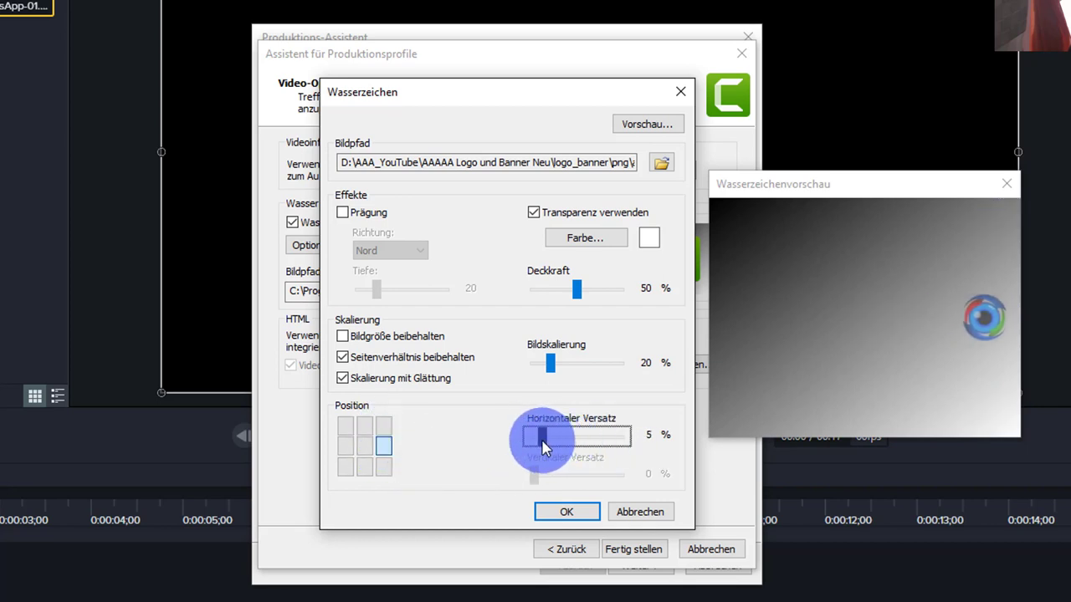
click(351, 446)
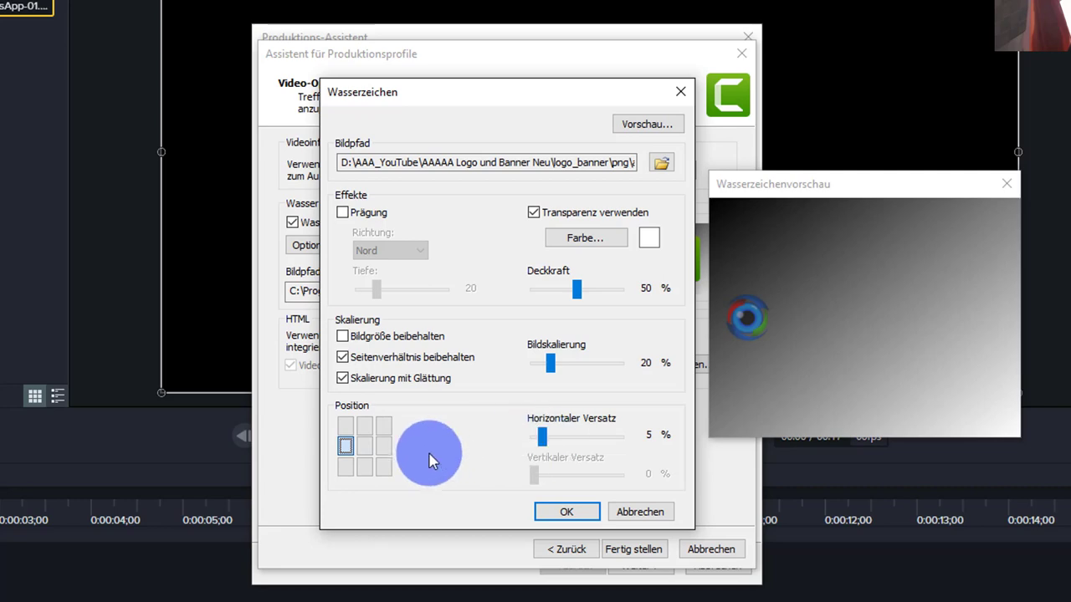
click(383, 467)
drag(541, 436, 473, 436)
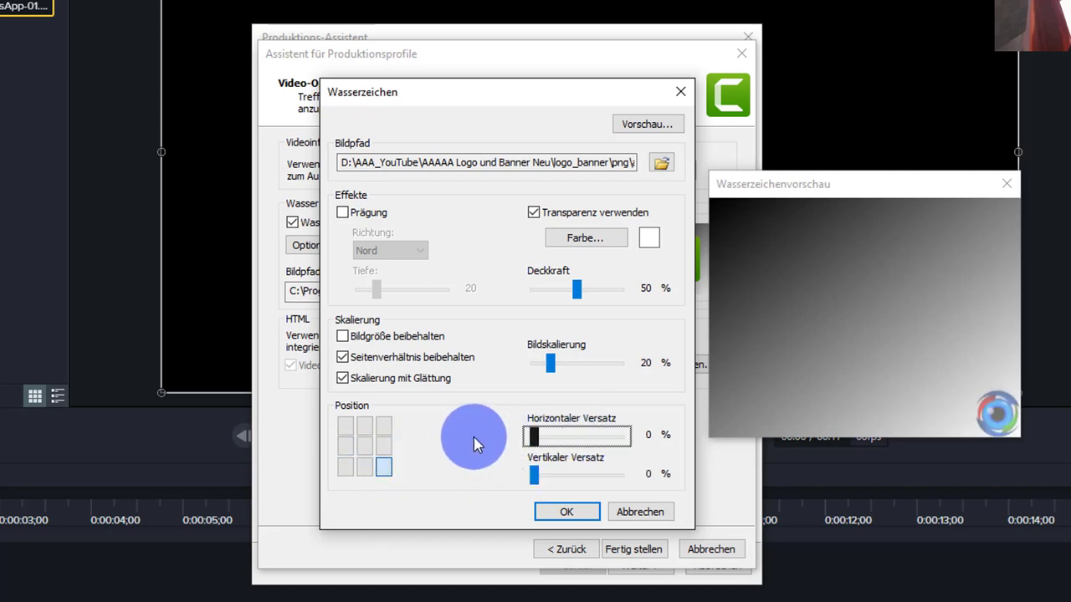
click(566, 512)
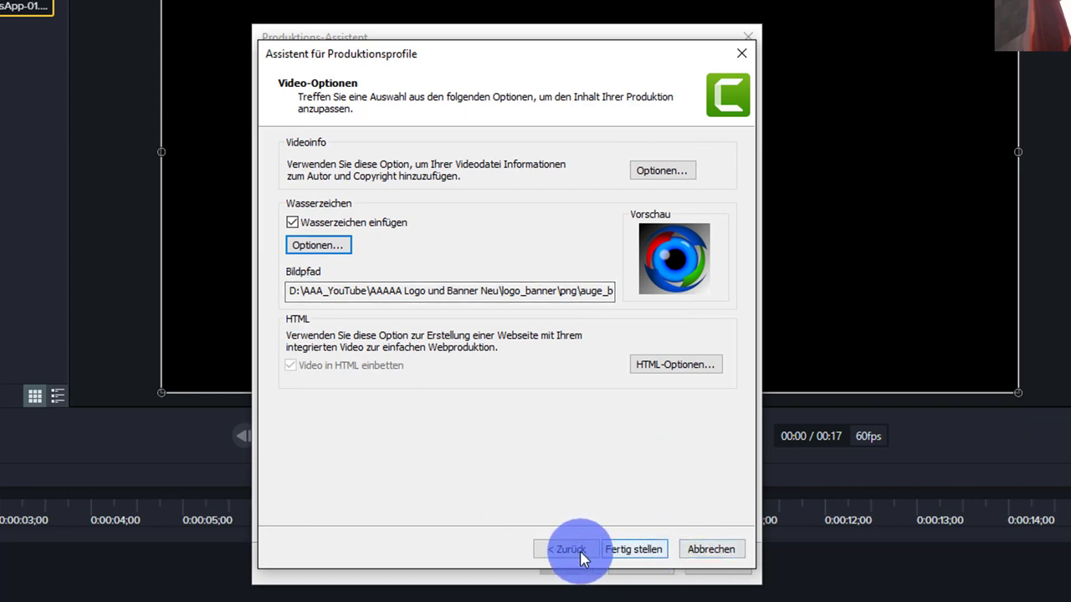
click(636, 552)
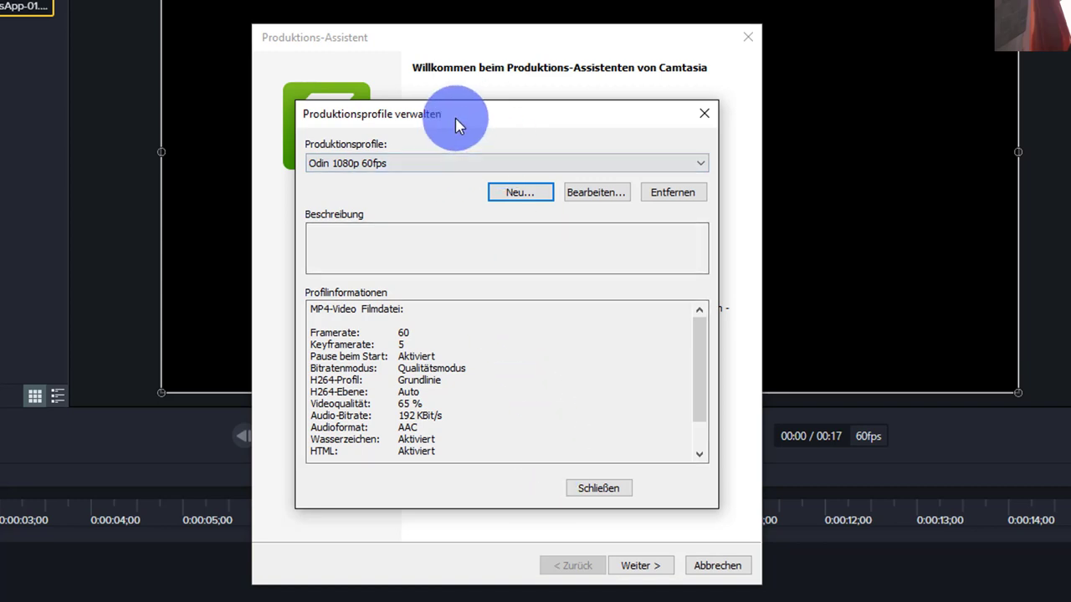
drag(456, 118, 441, 112)
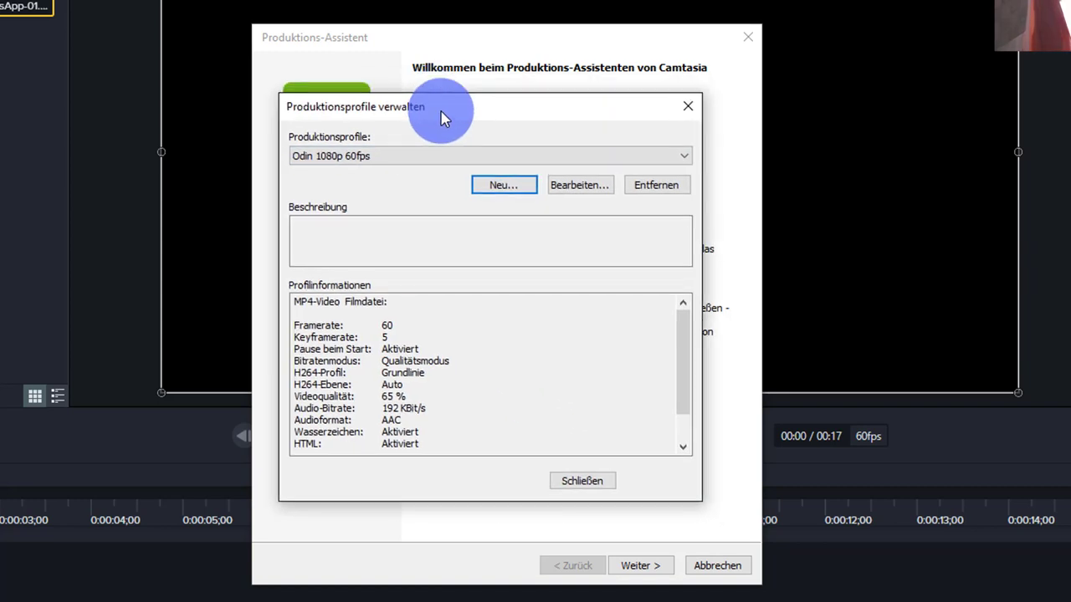
click(512, 196)
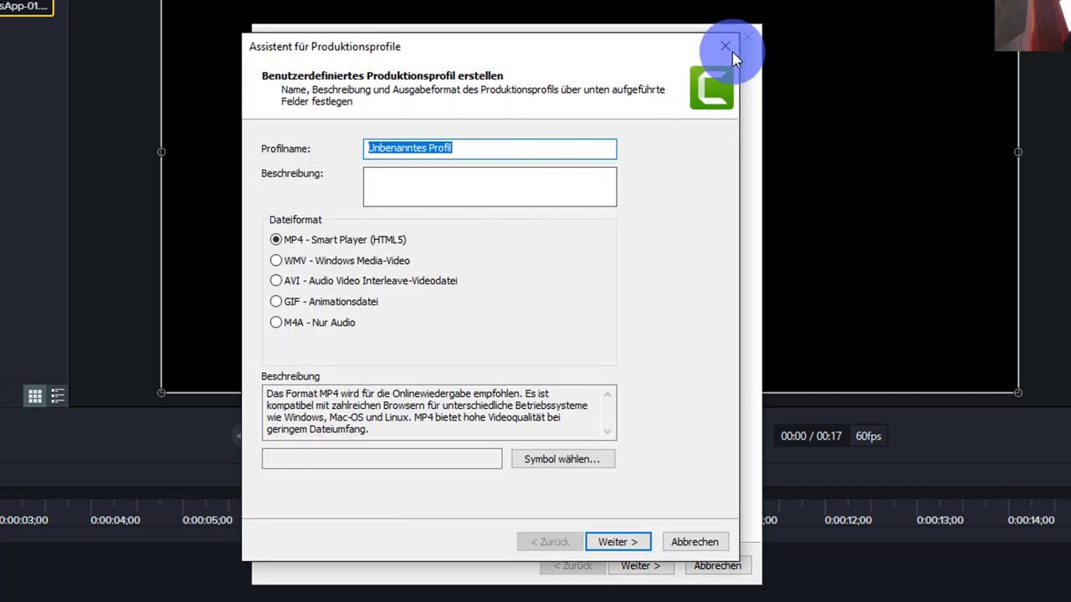
key(Escape)
- Close the profile manager and choose the Odin 1080p 60fps production profile
click(582, 481)
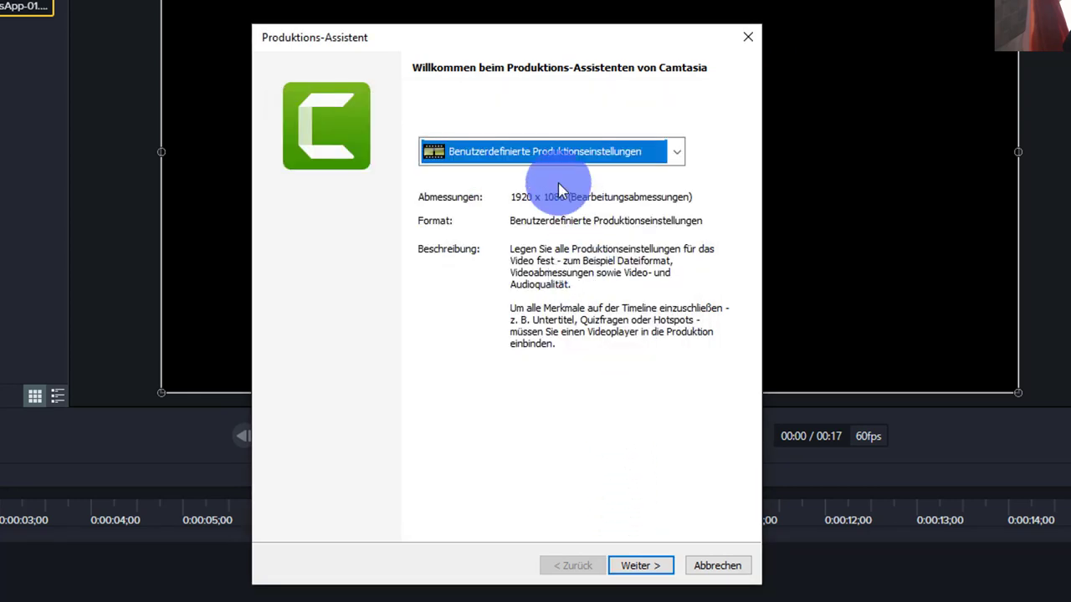
click(680, 152)
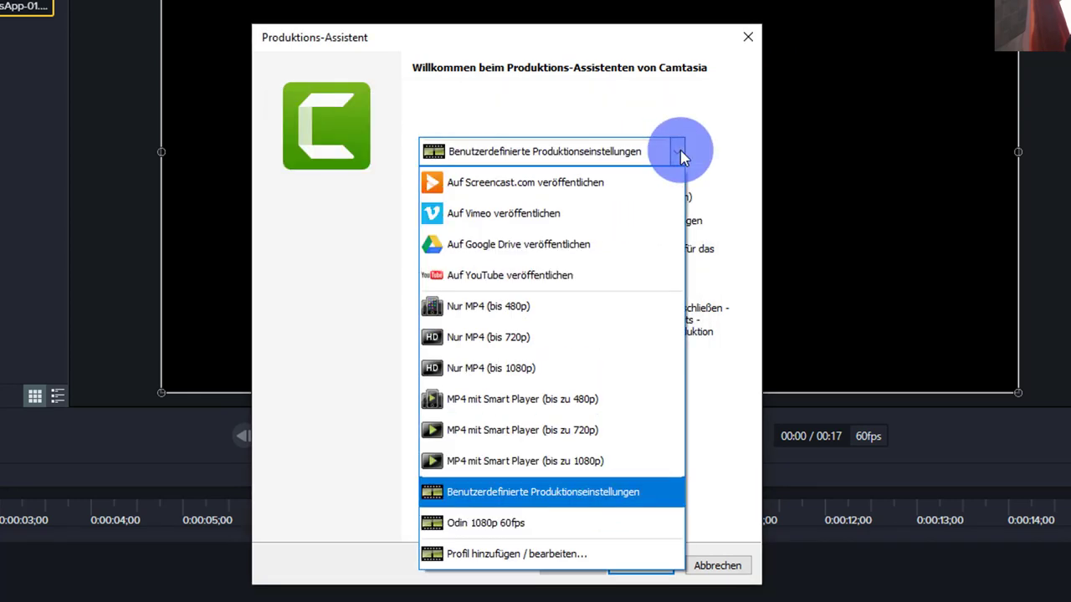
click(495, 527)
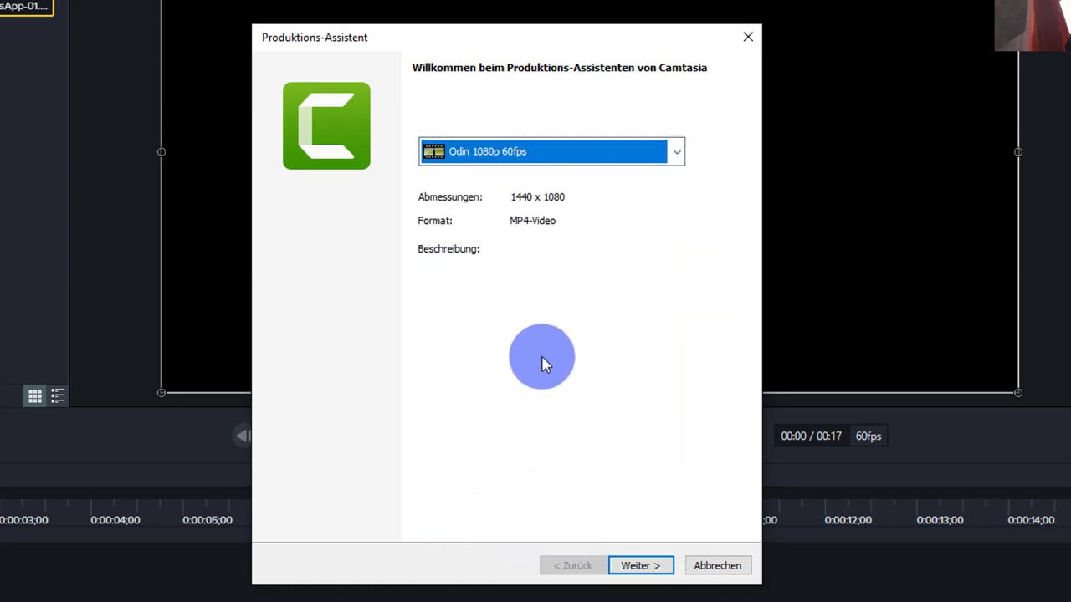
- Edit the Odin 1080p 60fps profile to use auge_blau-02 as its symbol, keep its other settings, and close the profile manager
click(562, 160)
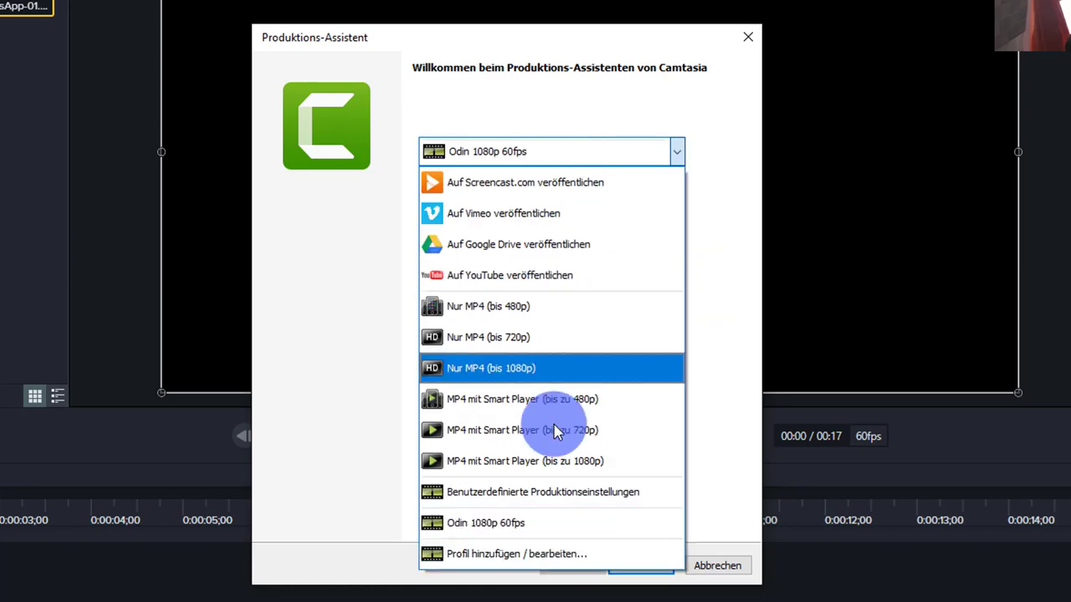
click(527, 554)
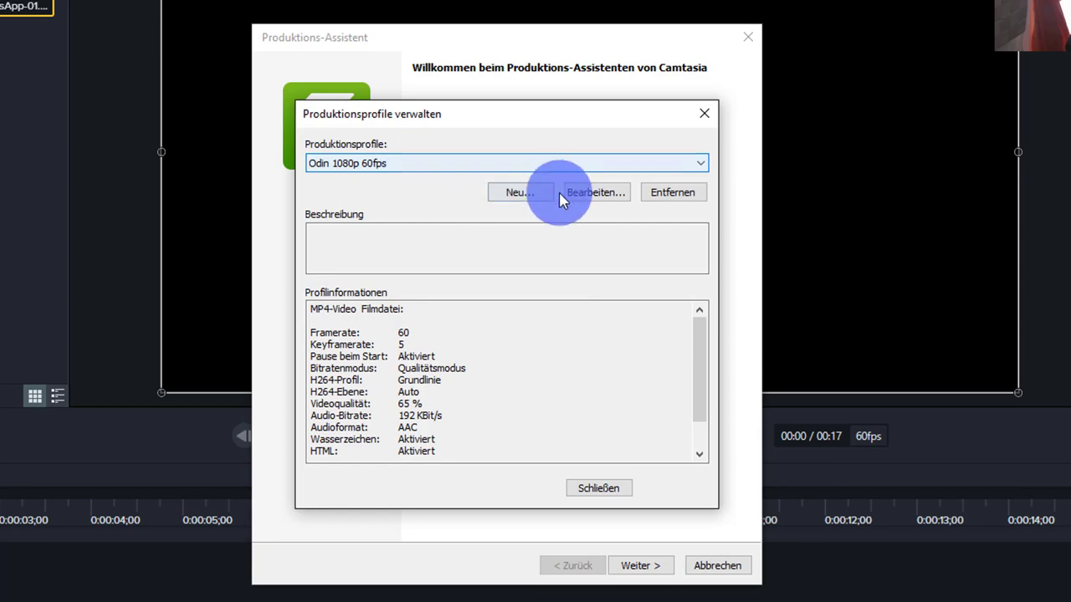
click(599, 192)
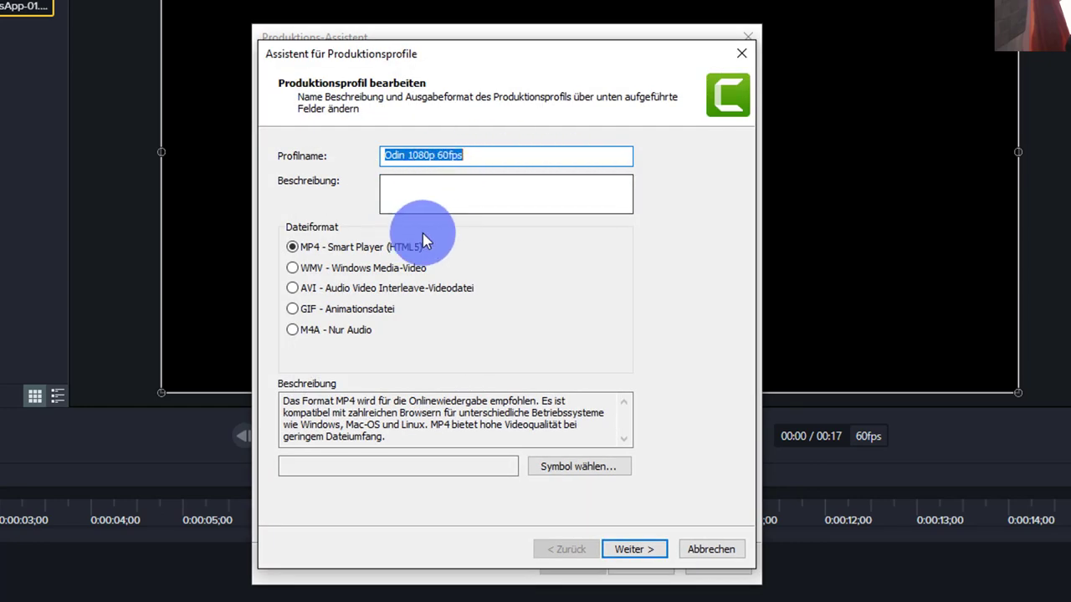
click(592, 467)
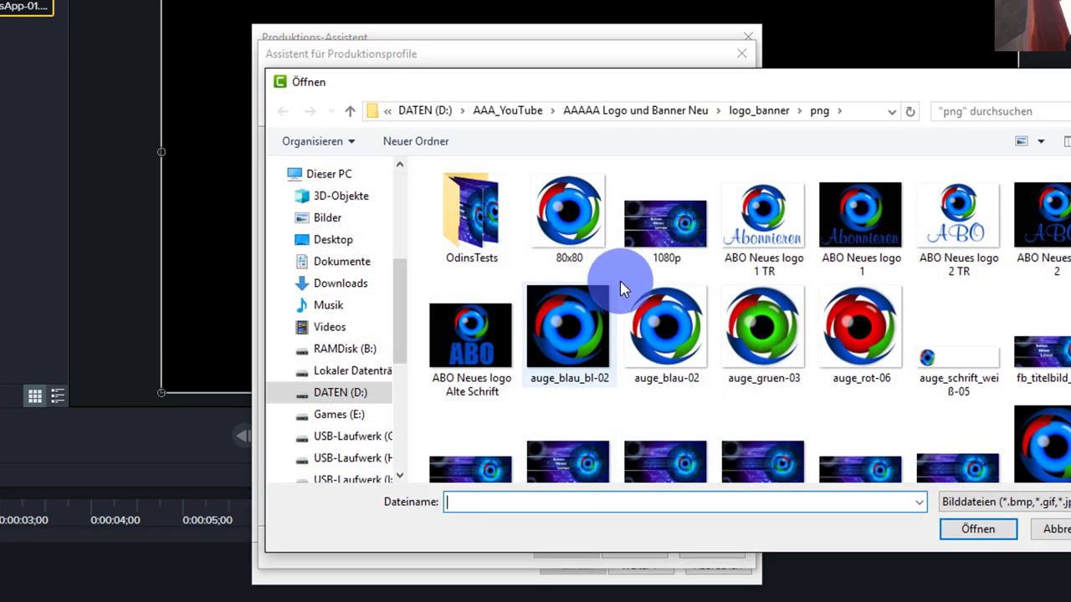
click(669, 328)
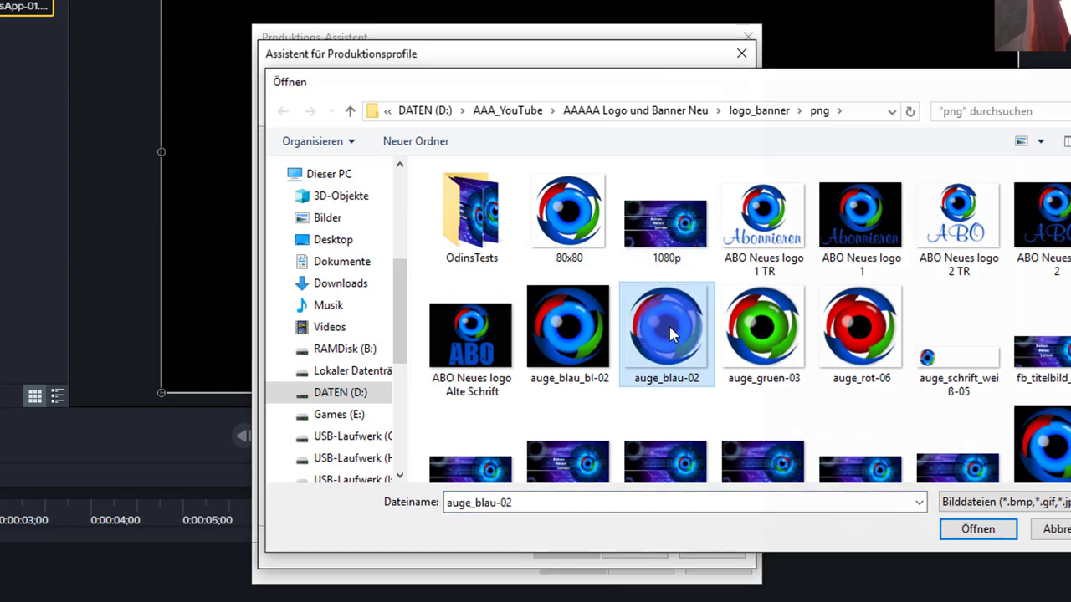
double_click(669, 326)
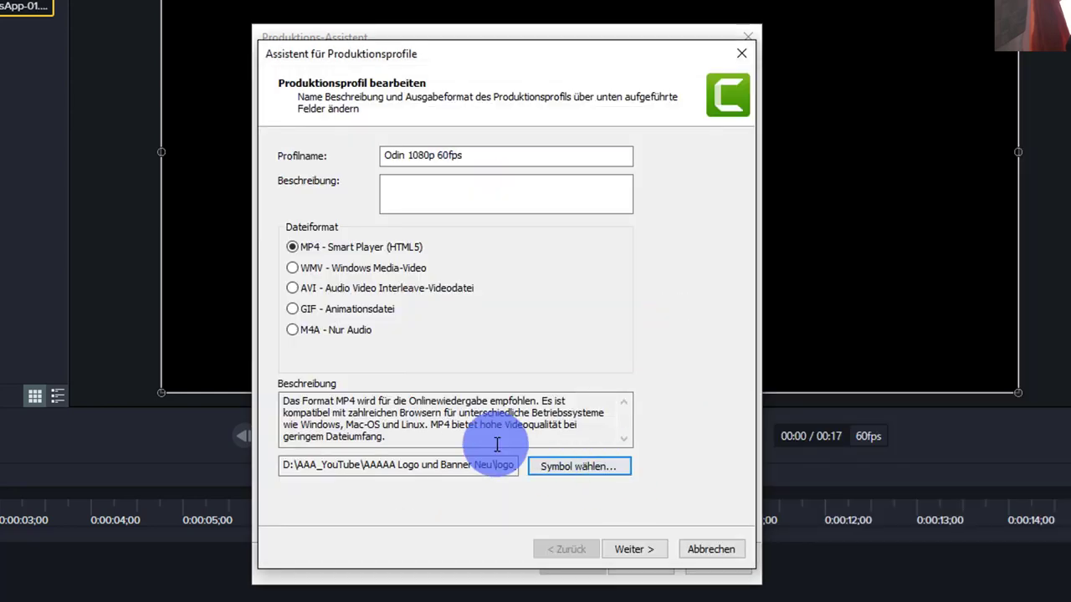
click(638, 553)
click(633, 550)
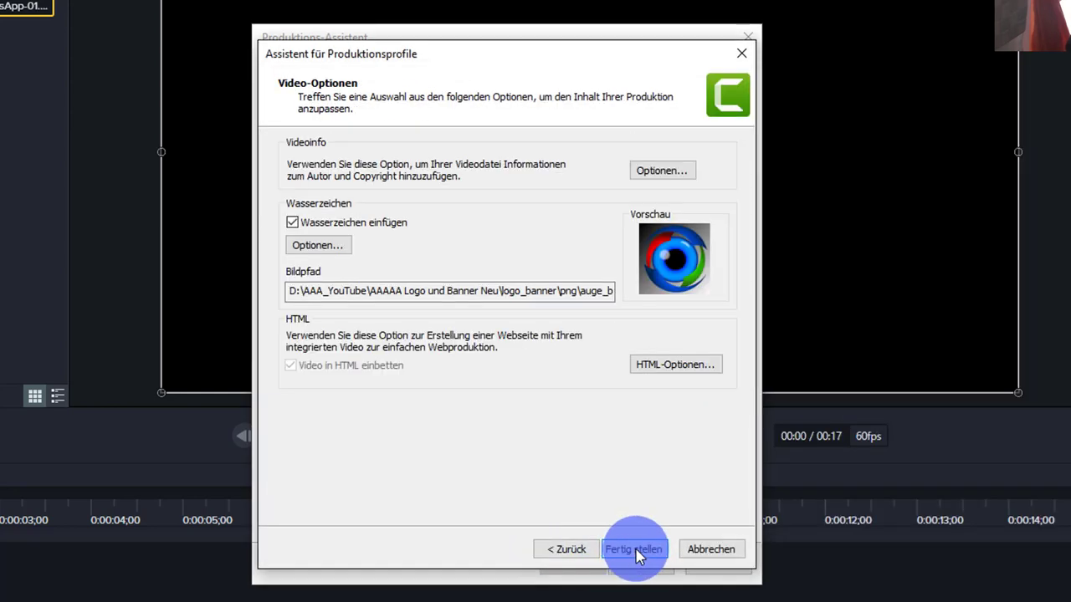
click(638, 553)
click(611, 490)
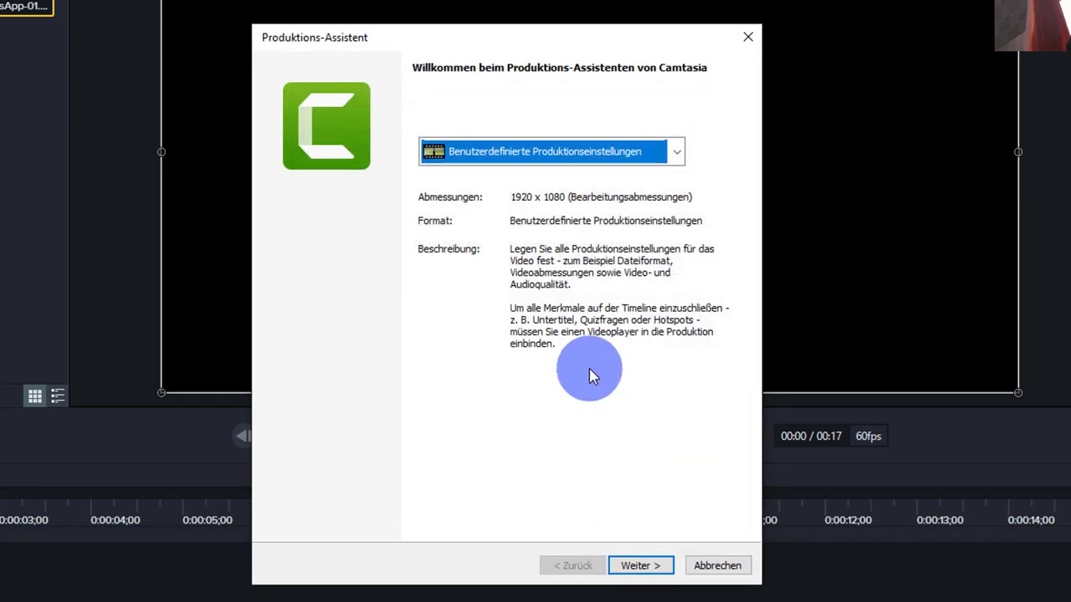
- Choose the Odin 1080p 60fps profile, view the production name and folder settings, and exit the production wizard without producing
click(626, 151)
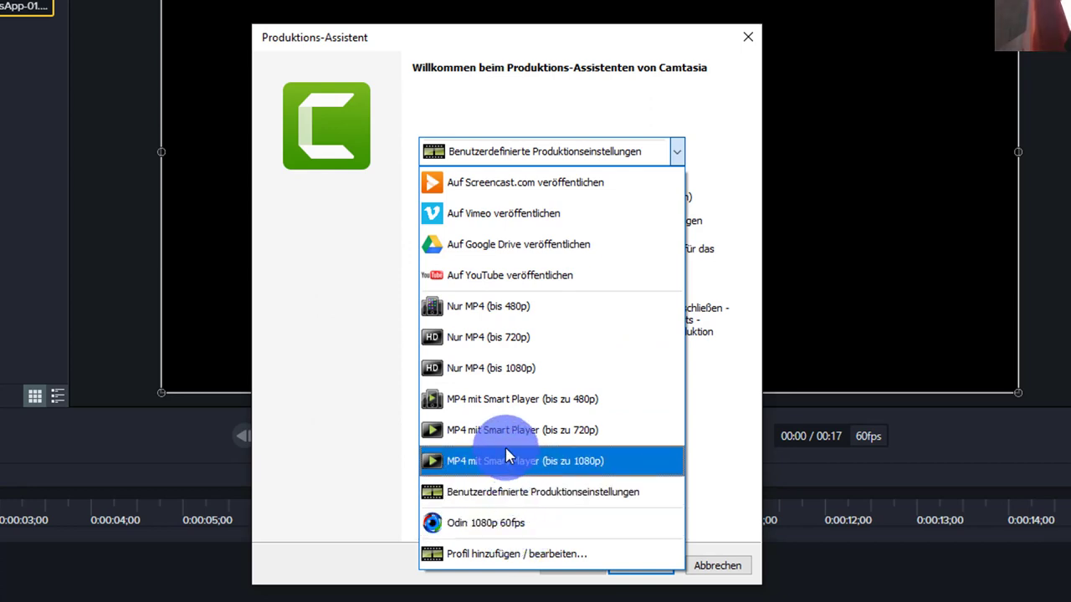
click(500, 524)
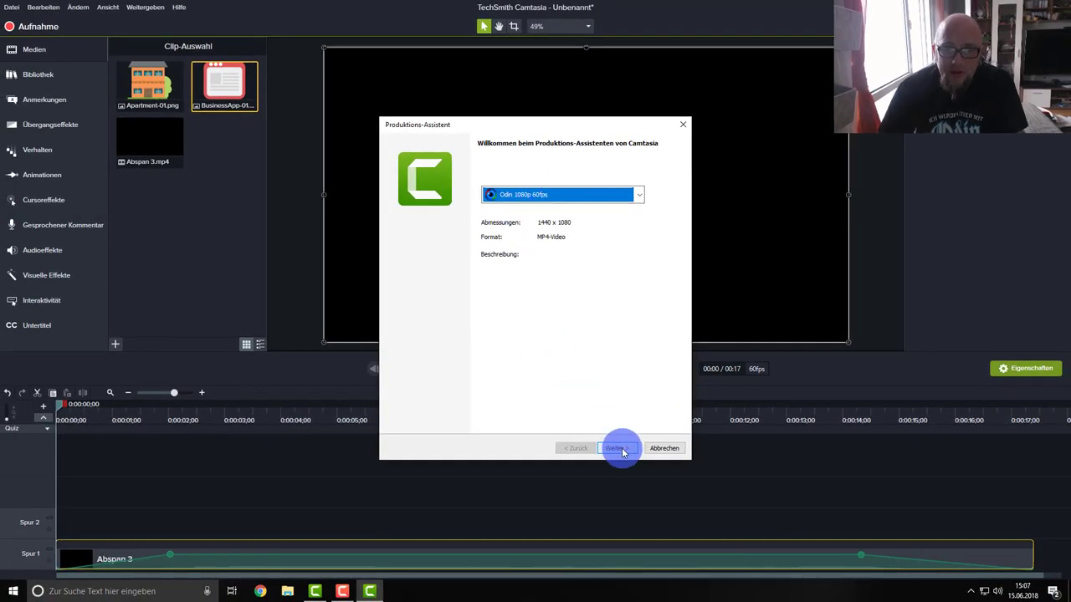
click(617, 448)
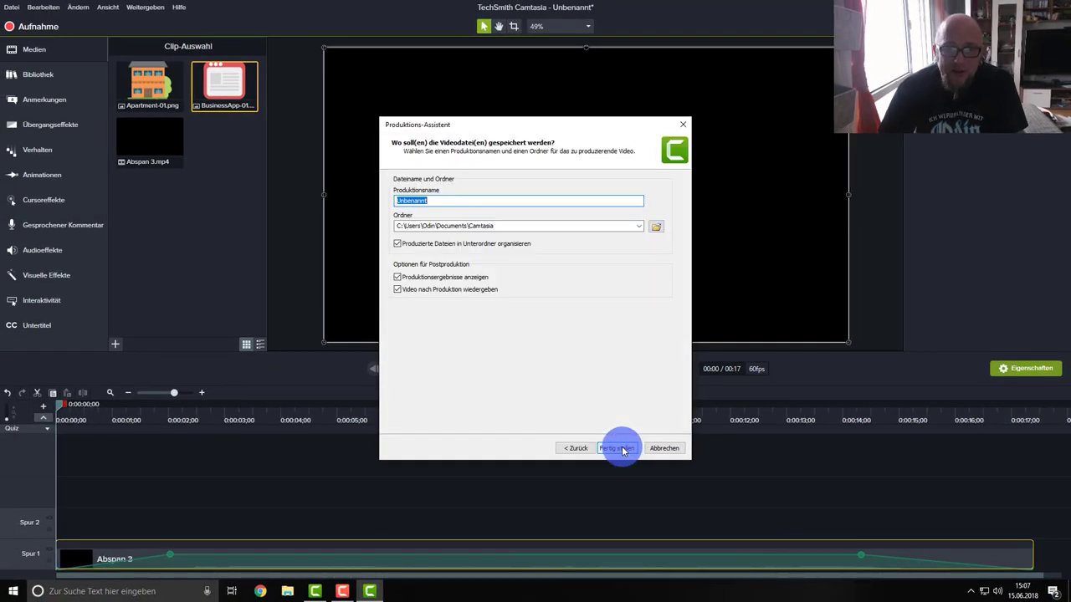
click(686, 125)
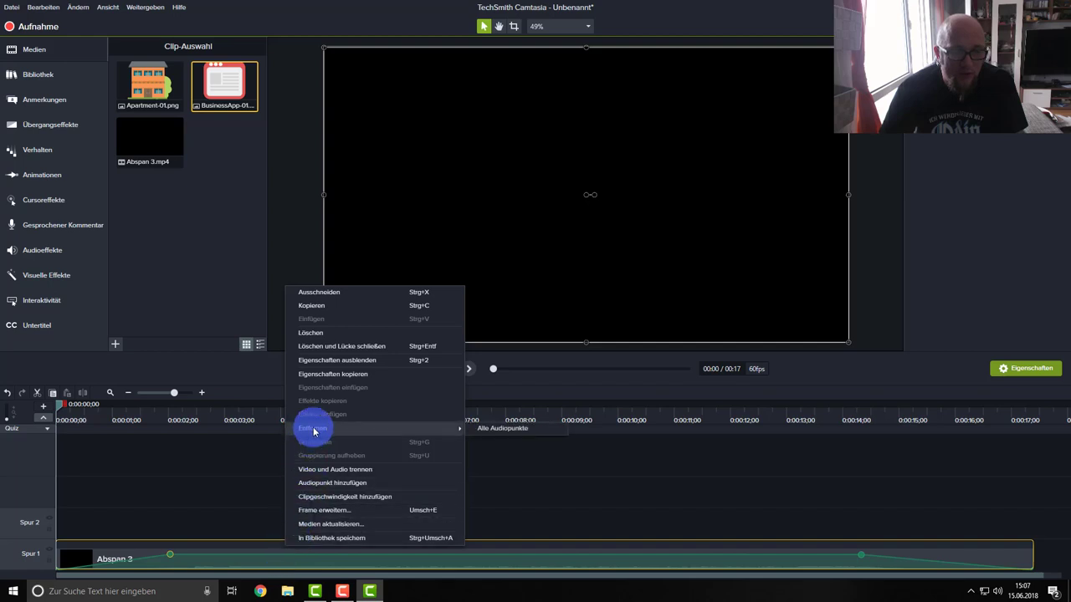
- Delete the two audio points from the Abspan 3 clip on Spur 1
click(201, 542)
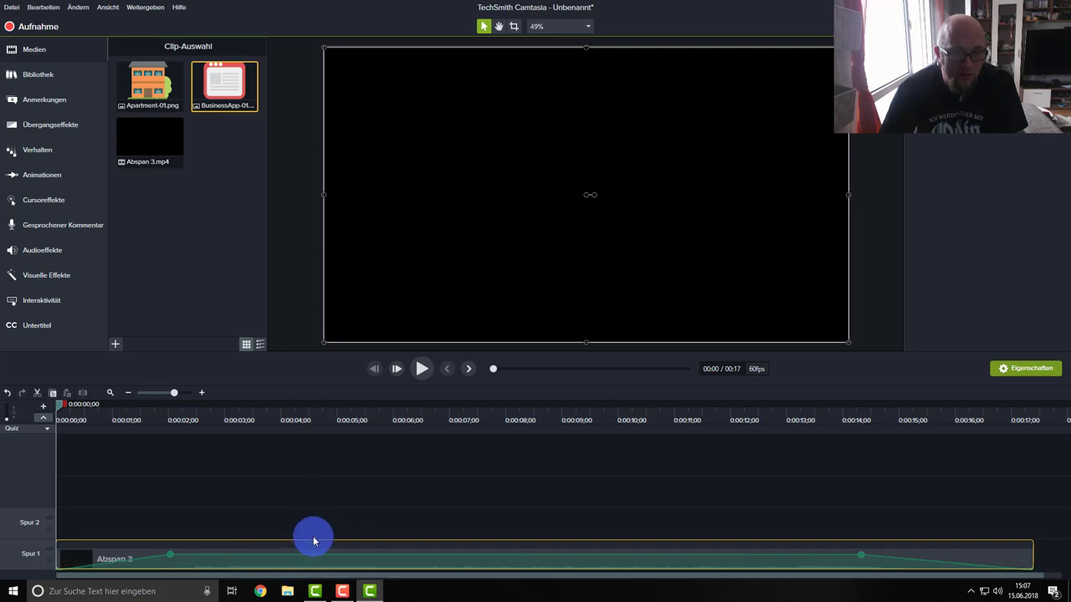
right_click(860, 559)
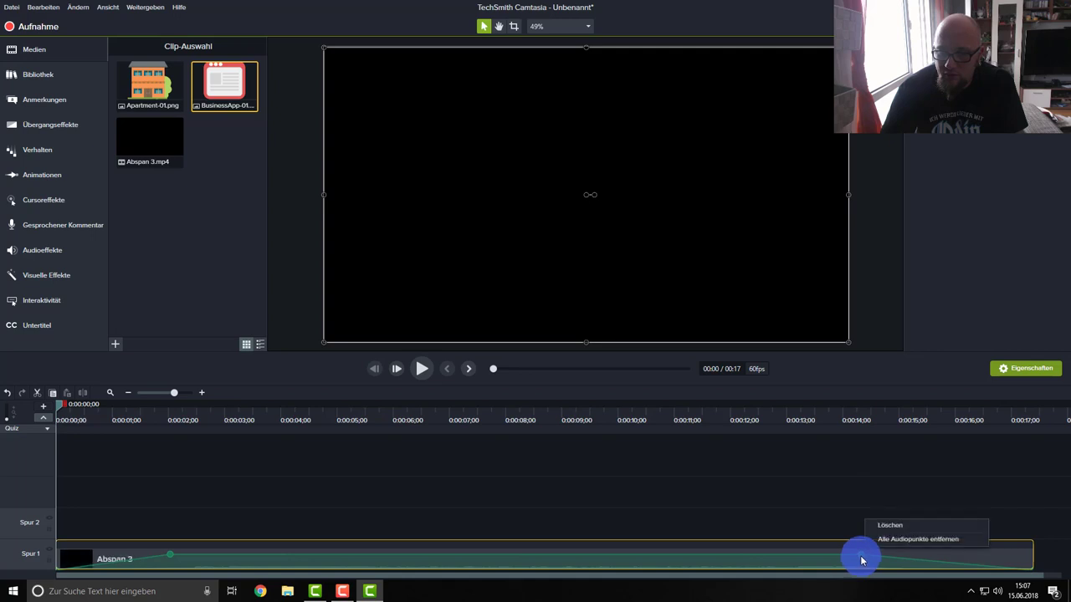
click(890, 519)
right_click(167, 556)
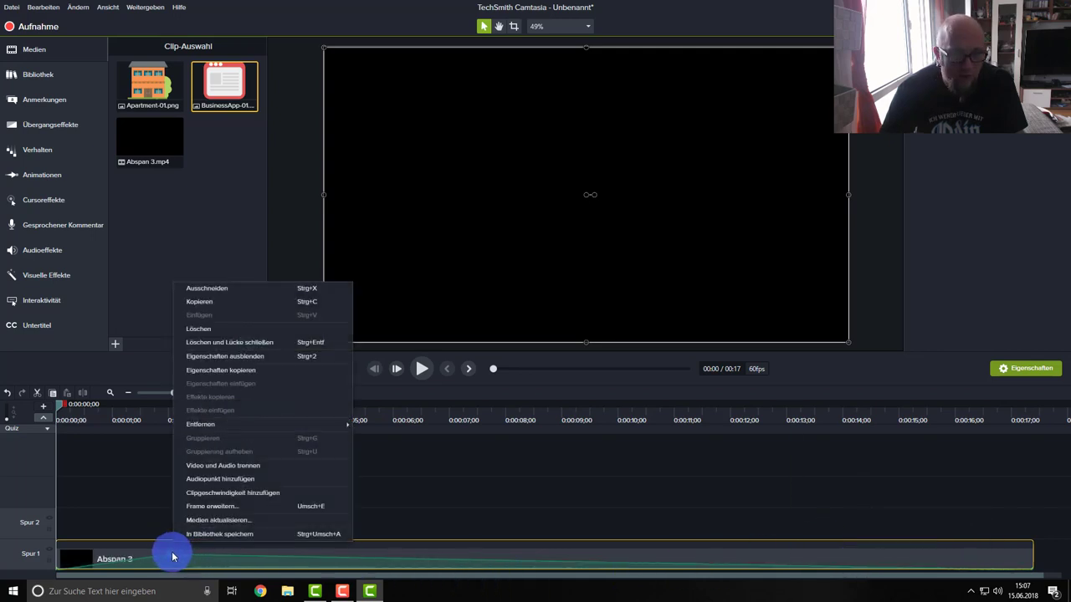
right_click(172, 554)
click(201, 525)
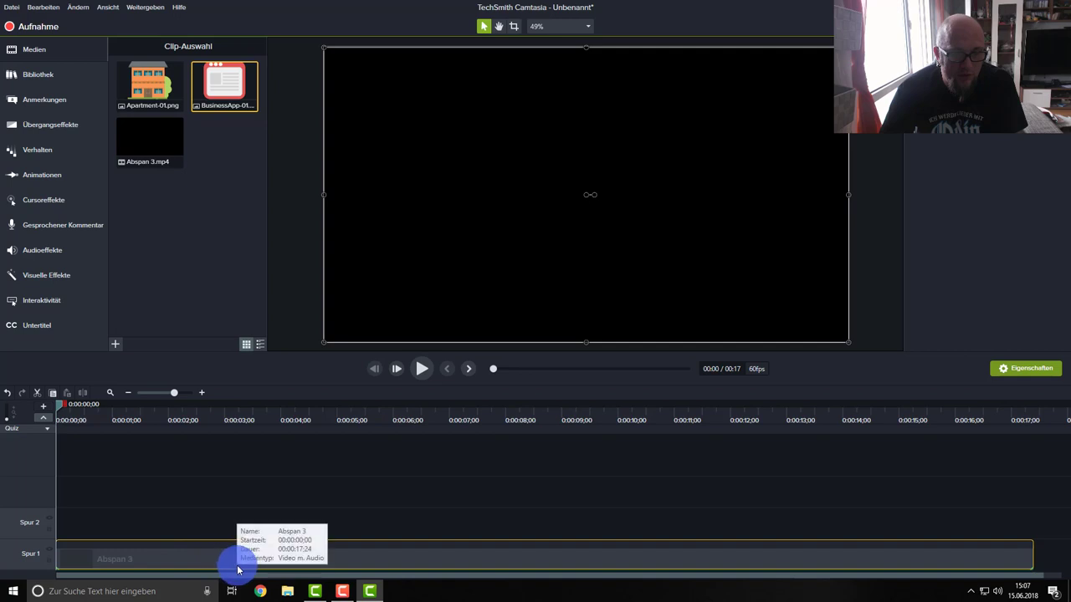
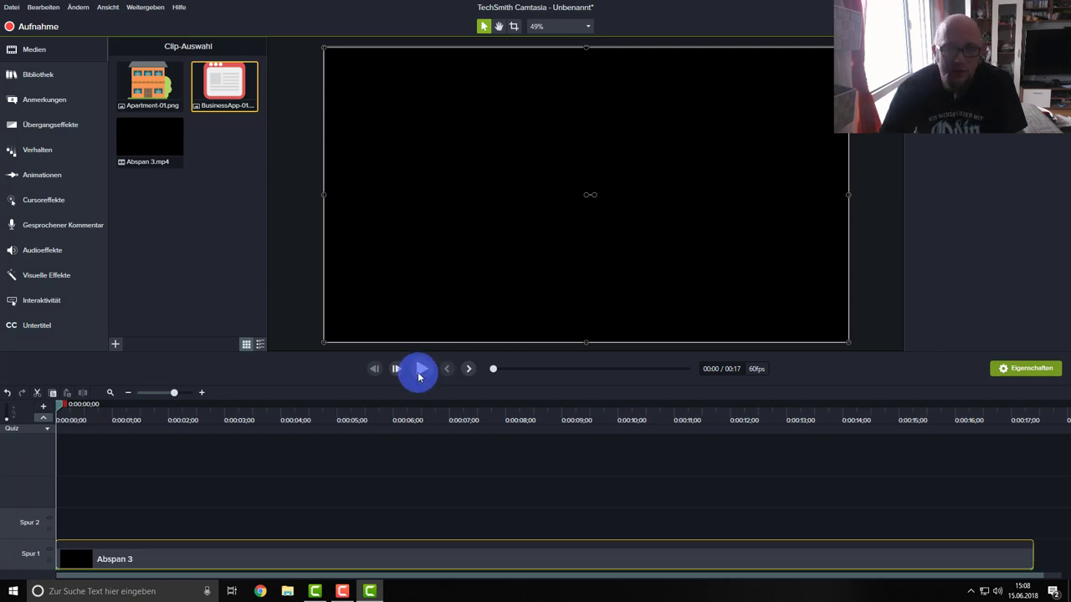
- Play the start of the video briefly, and add quizzes to the Abspan 3 clip at 0:00:03;26 and 0:00:04;30
click(422, 369)
click(422, 369)
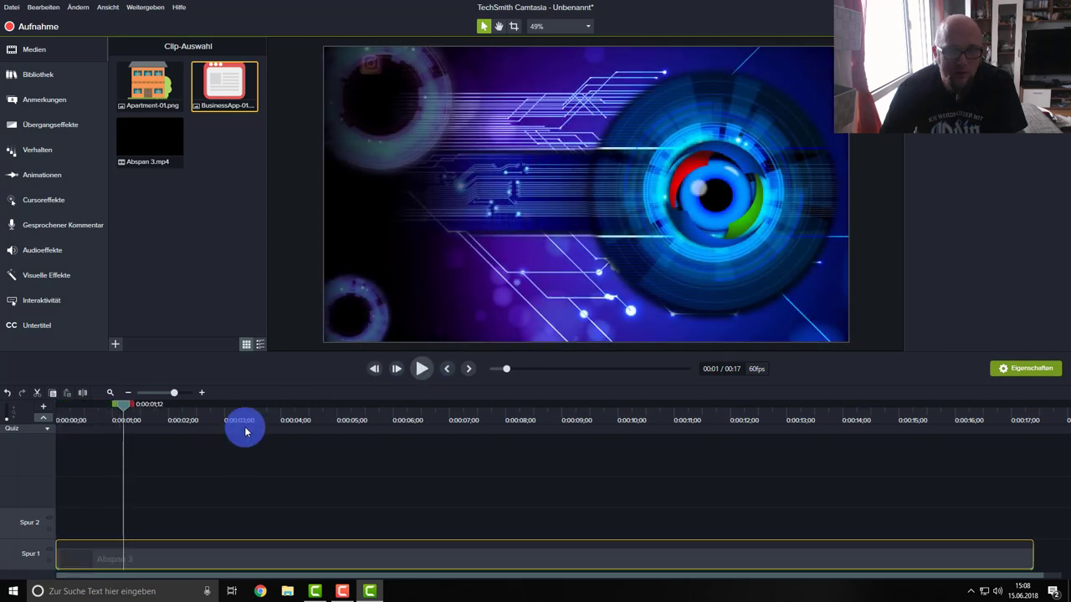
click(250, 545)
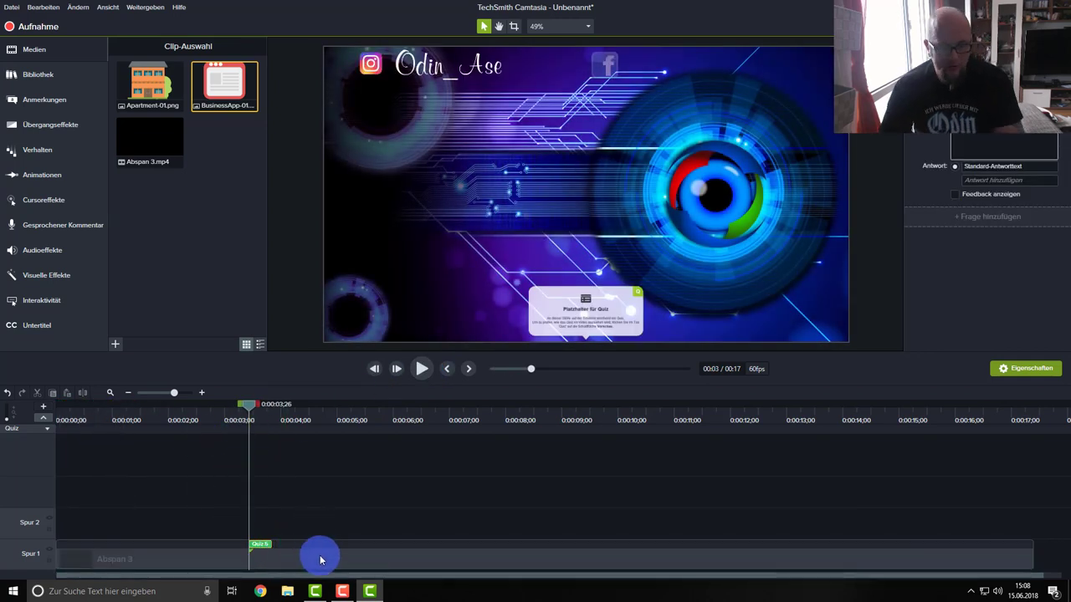
right_click(325, 551)
click(306, 555)
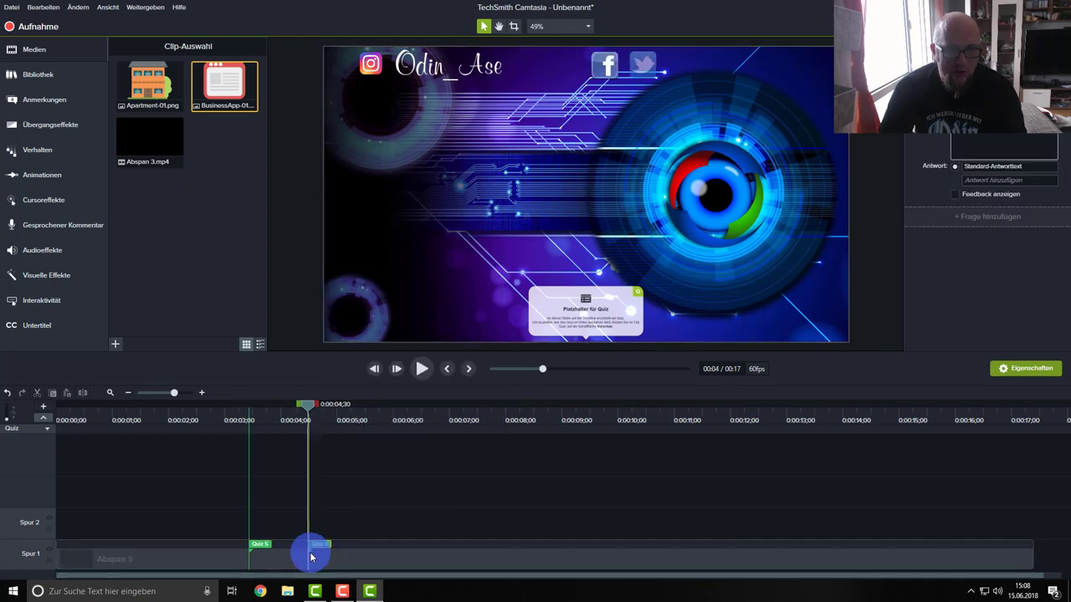
key(shift+q)
- View the removal options for the Abspan 3 clip and deselect the clip without removing anything
right_click(341, 548)
mouse_move(373, 424)
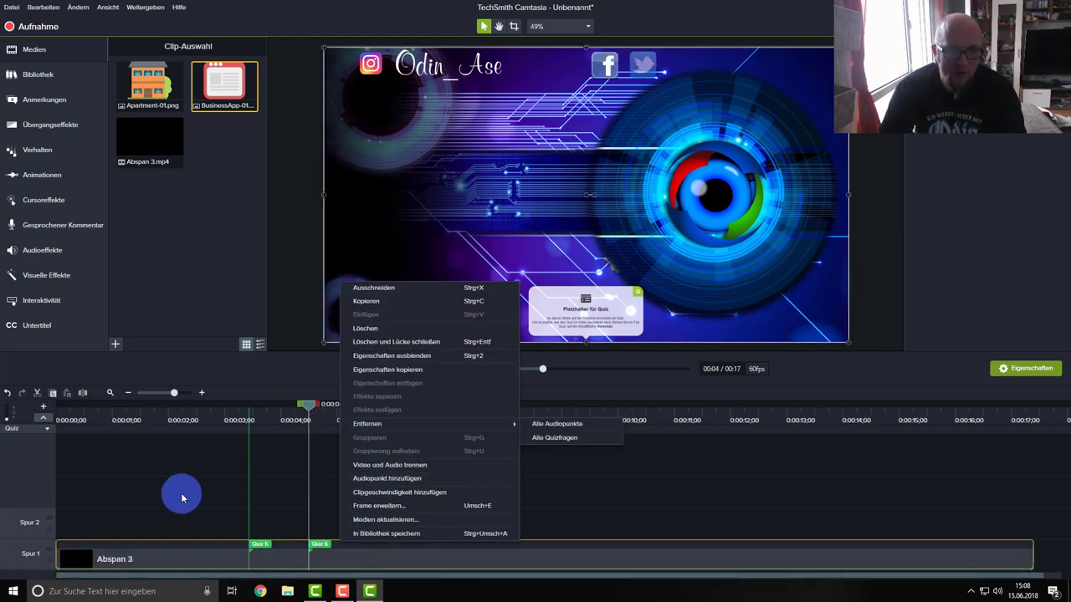
click(234, 538)
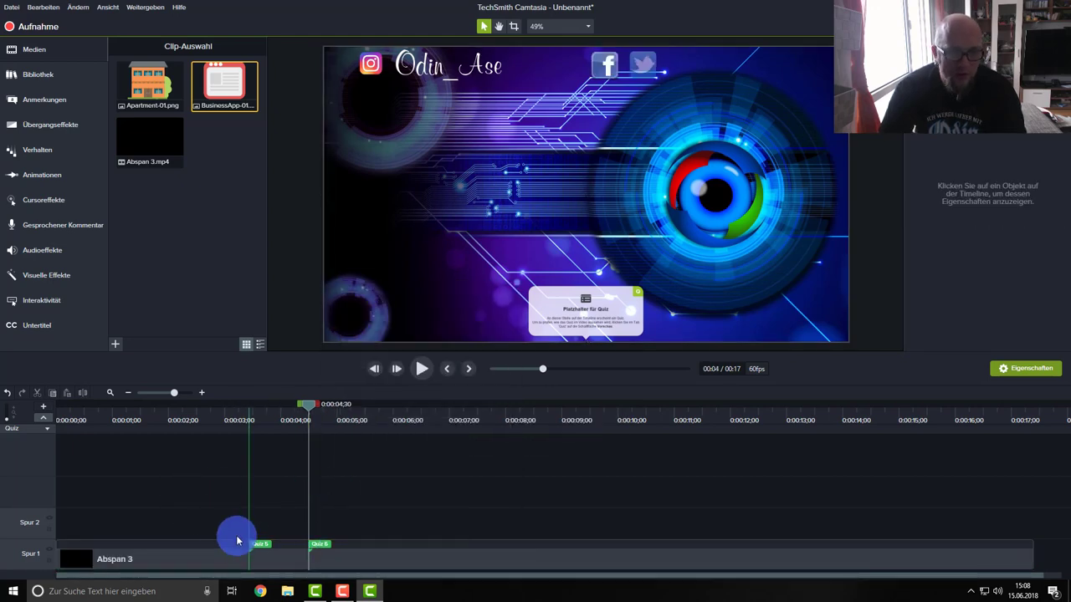
- Delete both quizzes from the Abspan 3 clip and add a new quiz to the timeline at 0:00:03;43
click(41, 303)
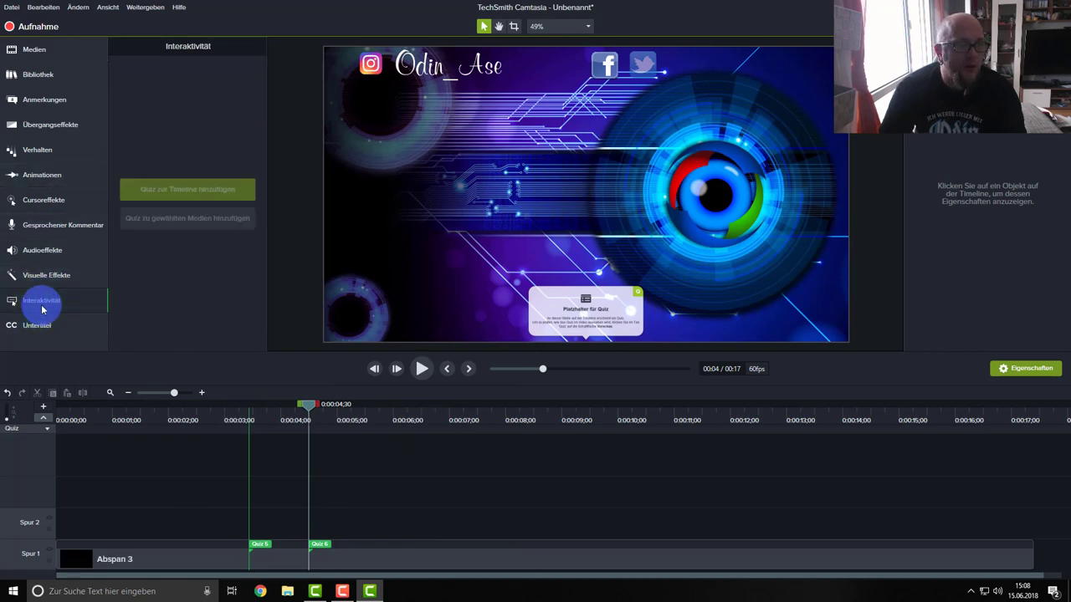
click(264, 545)
drag(262, 548, 326, 550)
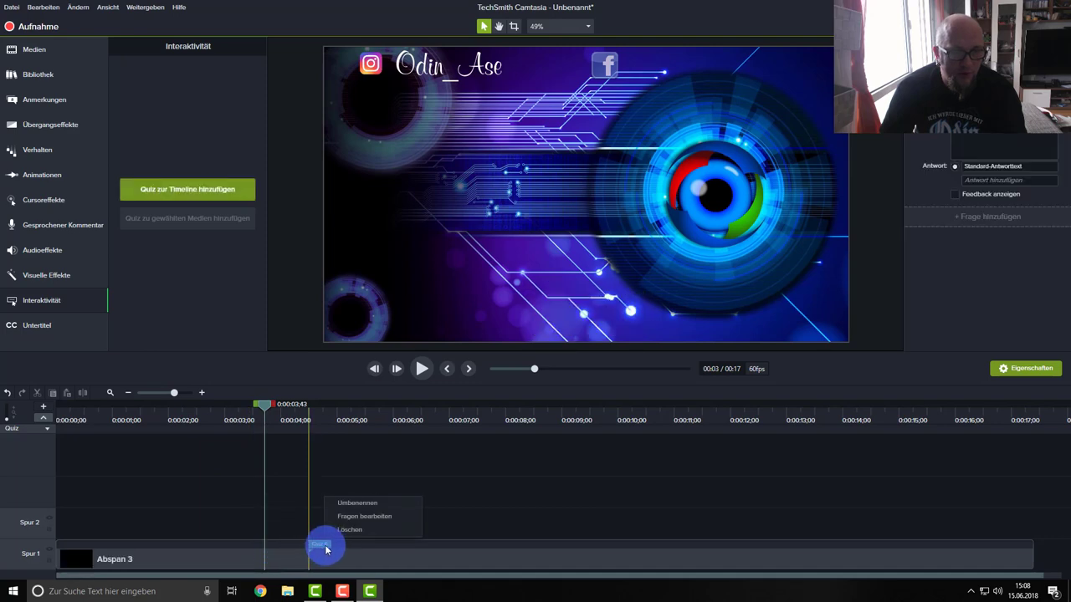
click(347, 534)
click(210, 190)
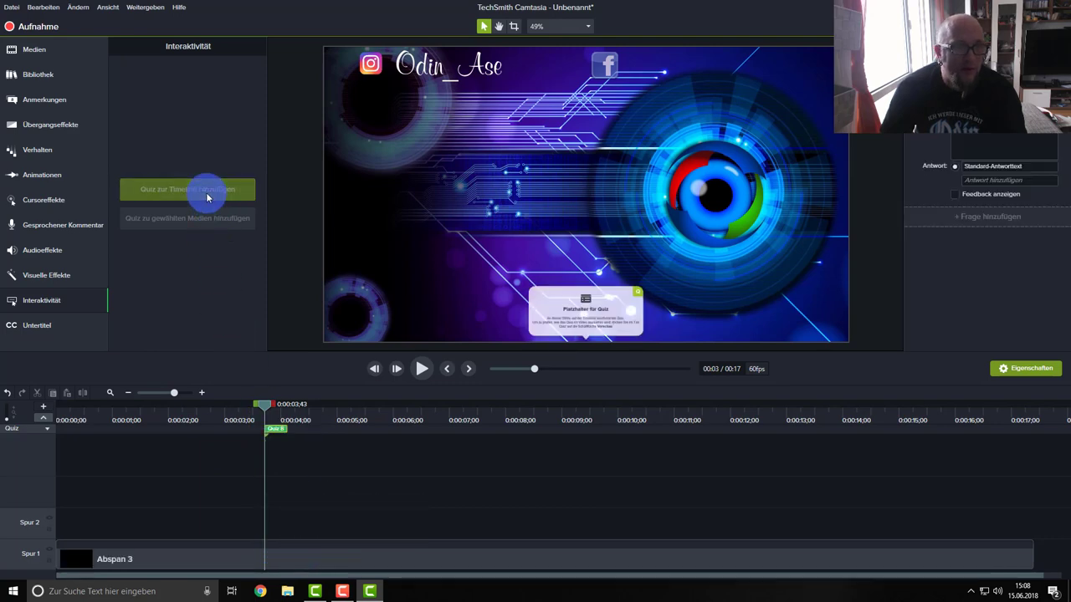
- Delete the quiz from the timeline and remove all audio points from the Abspan 3 clip on Spur 1
right_click(277, 430)
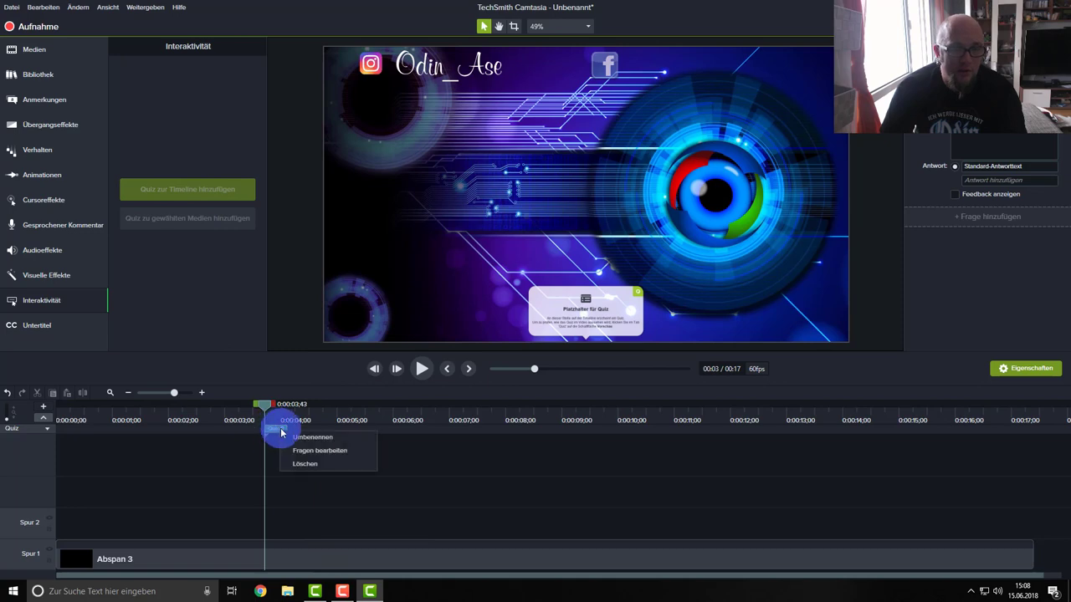
click(307, 467)
drag(196, 547, 163, 544)
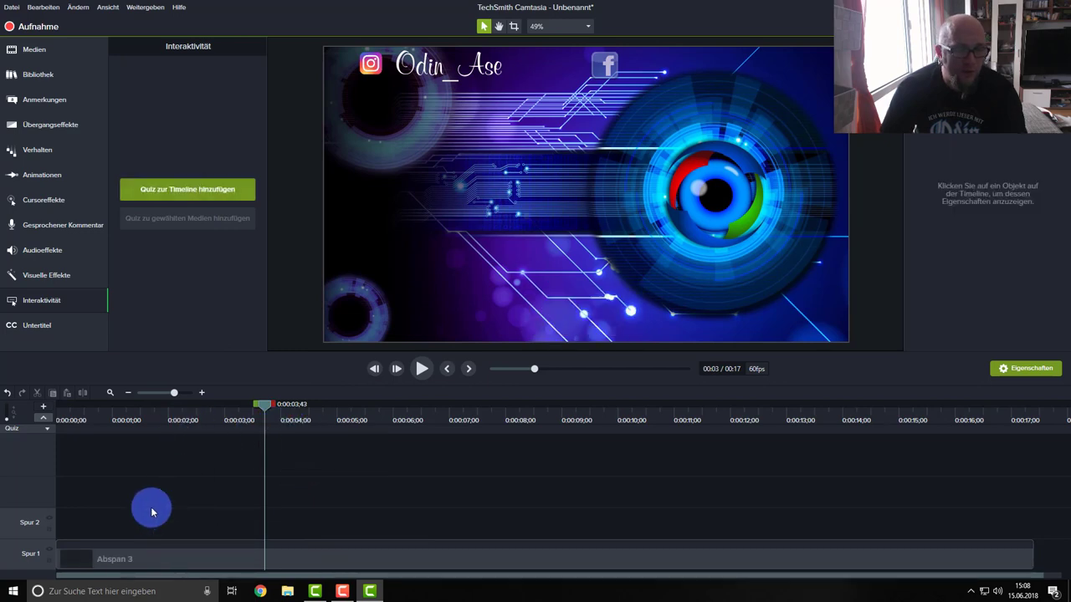
click(155, 556)
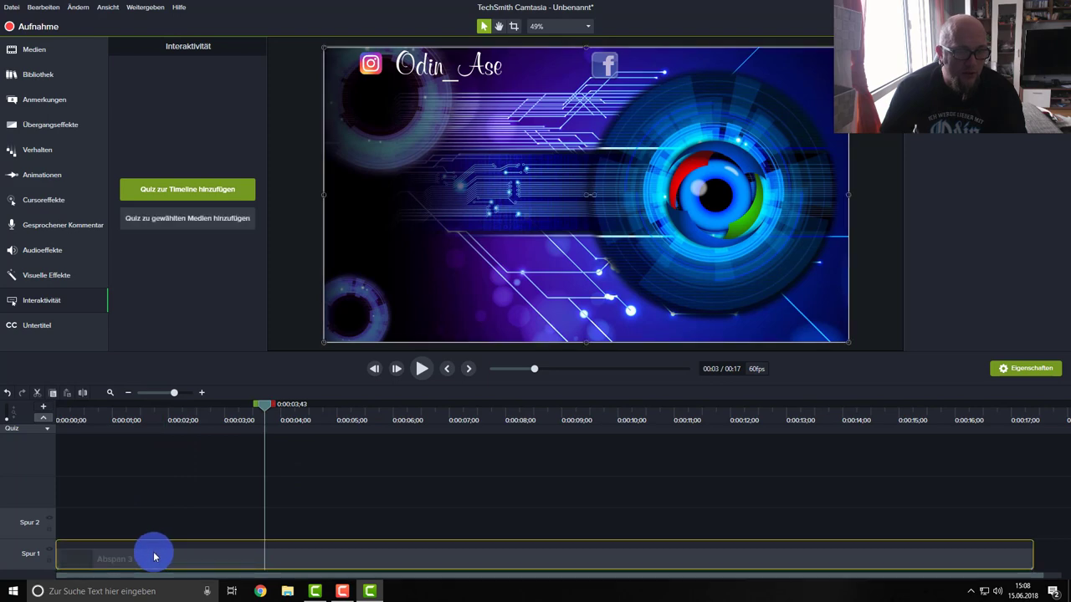
right_click(155, 556)
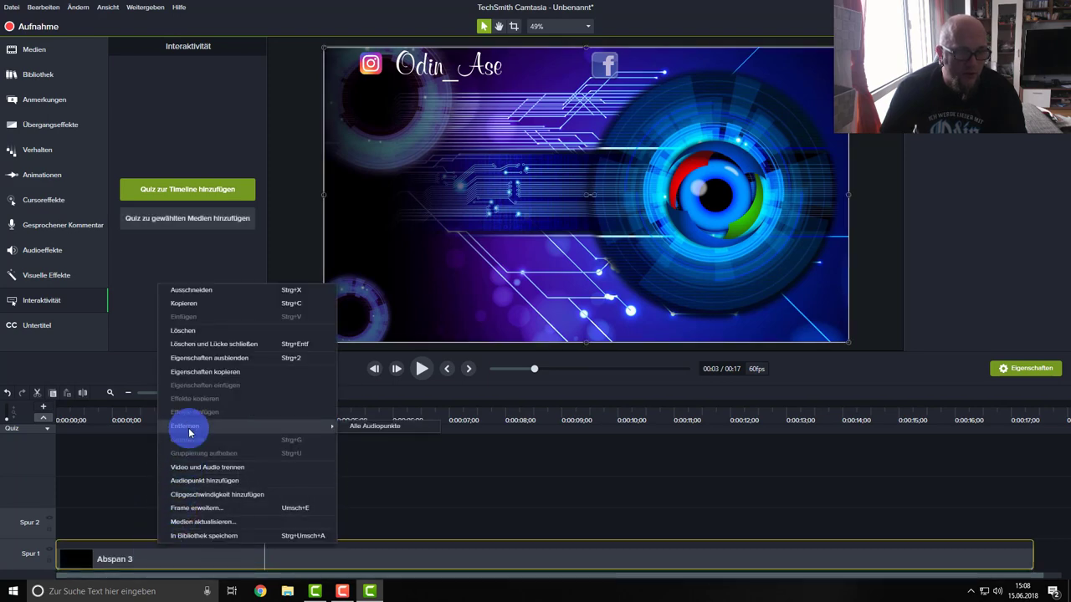
click(377, 425)
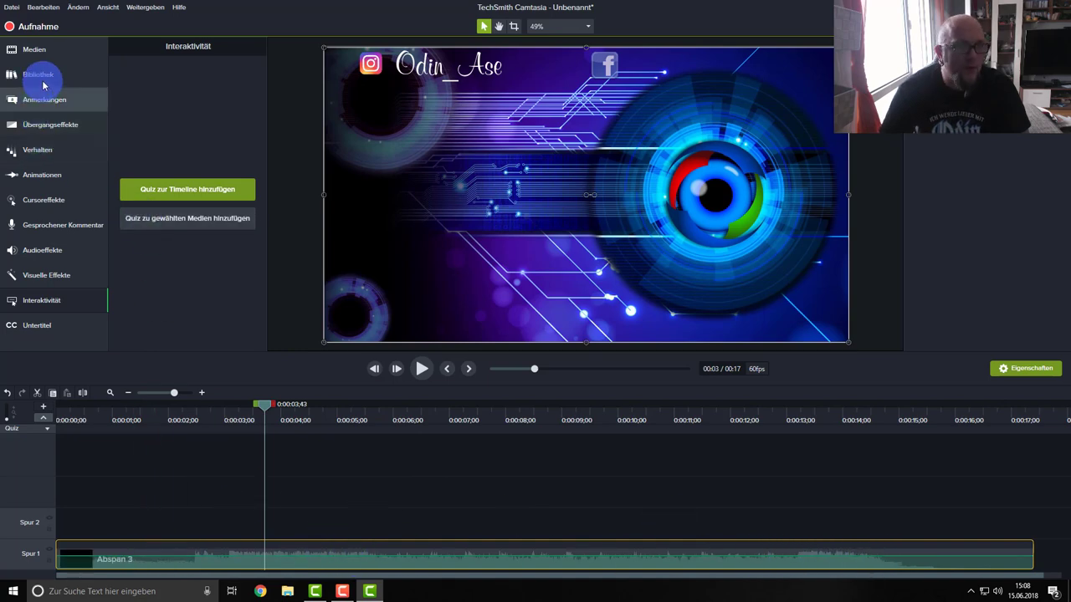
- Start a new custom production with the Odin 1080p 60fps profile and continue to the output file settings
click(37, 49)
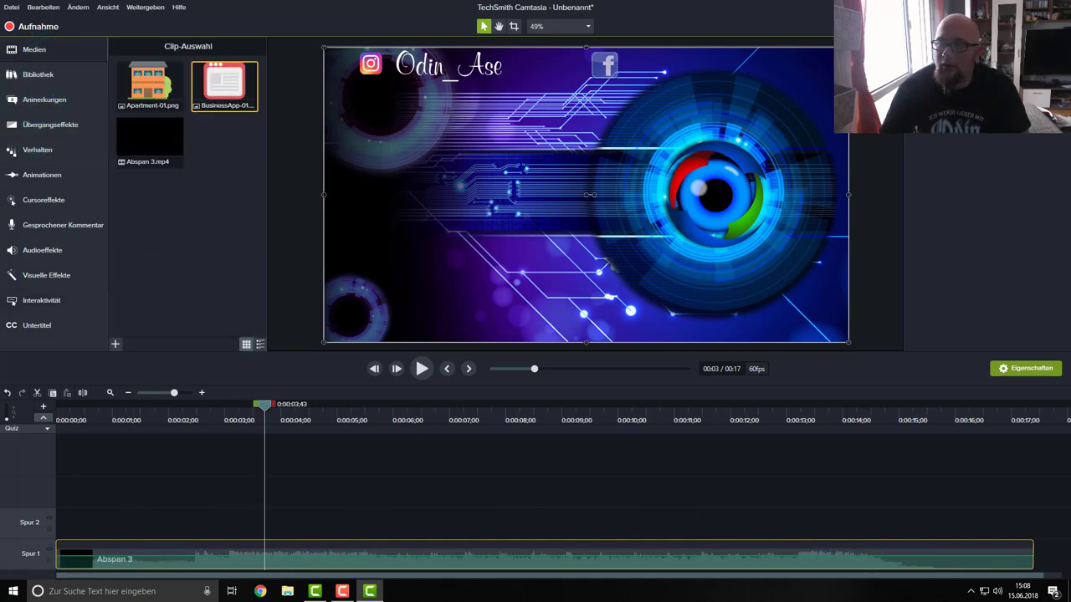
click(991, 161)
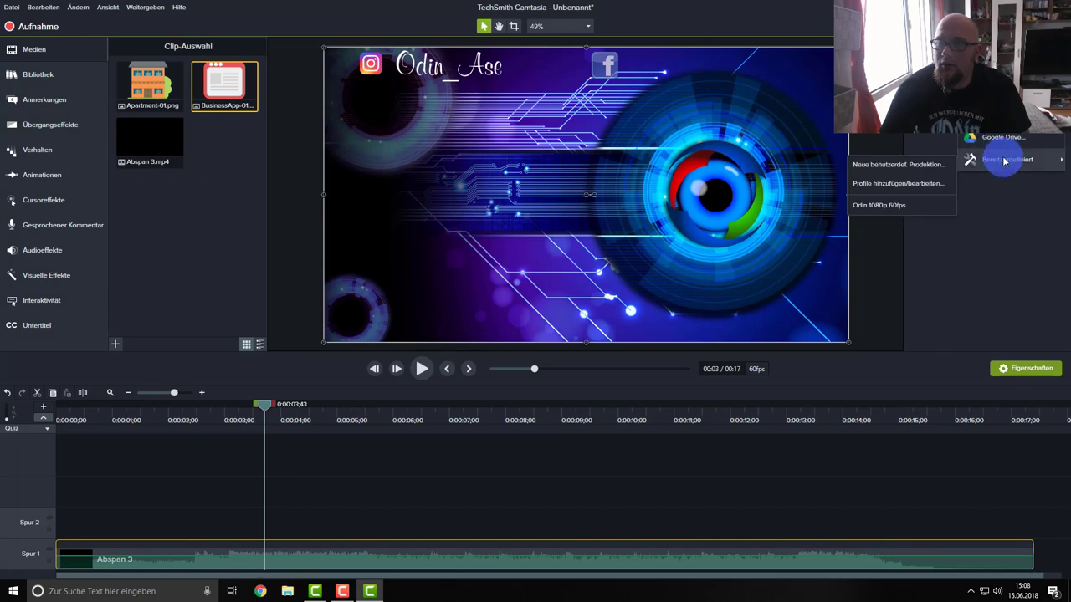
click(577, 193)
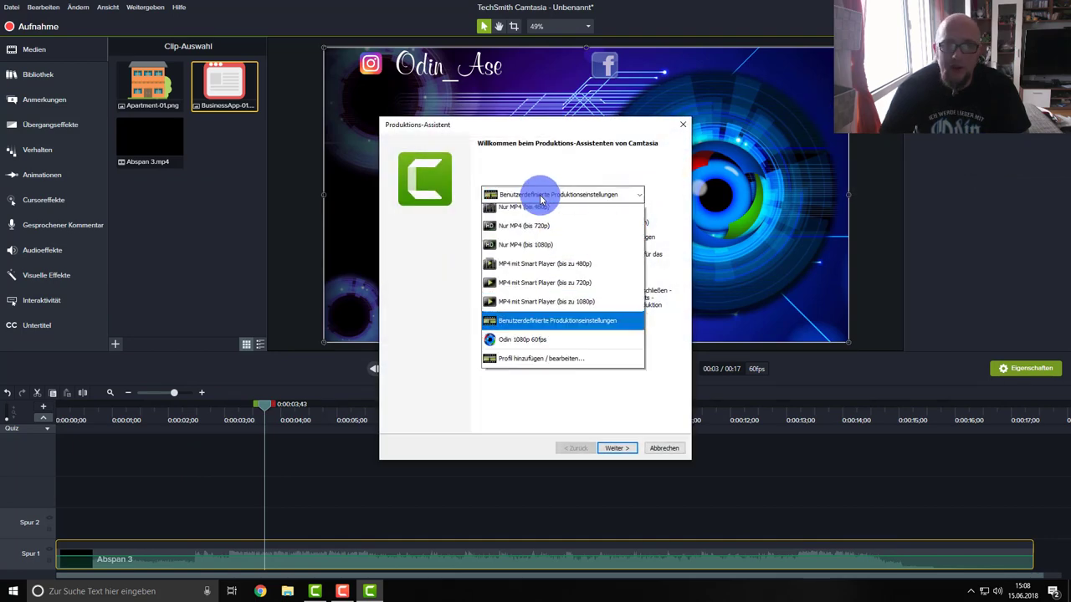
click(559, 429)
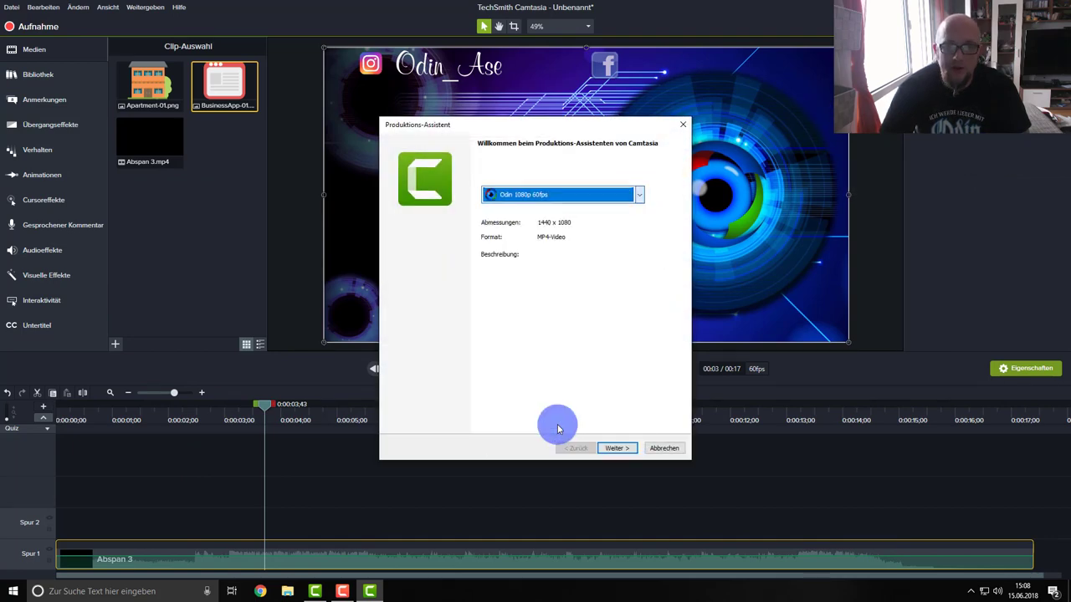
click(591, 197)
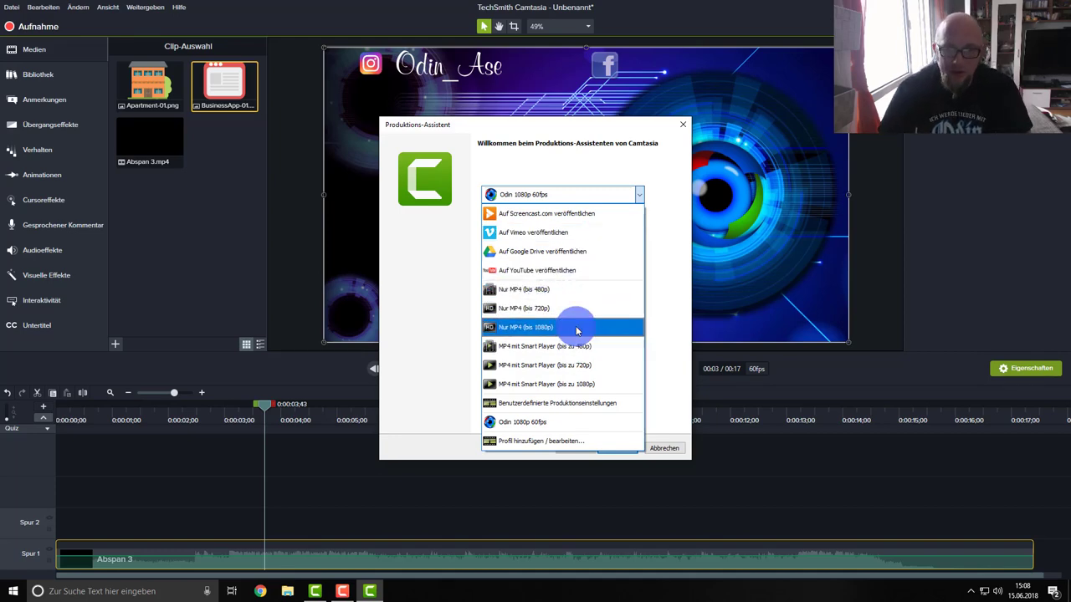
click(600, 198)
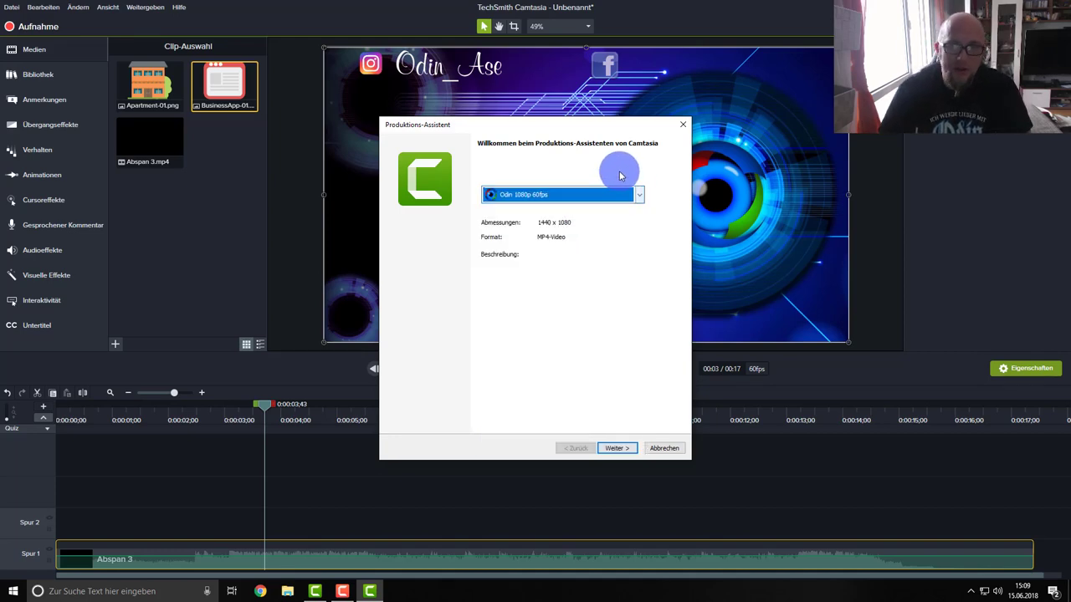
click(626, 452)
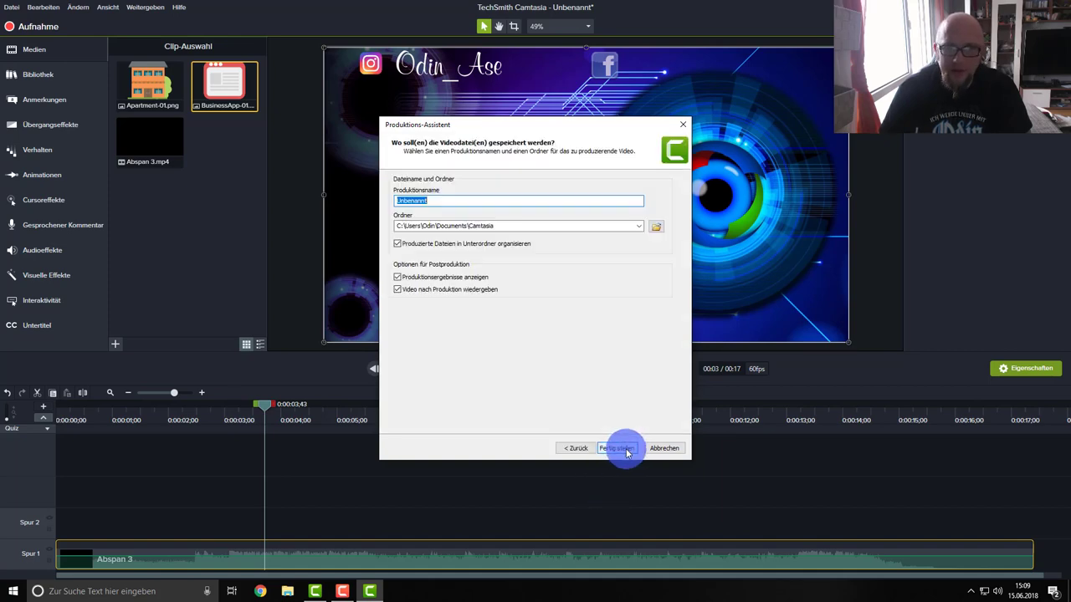
- Name the production test1, disable subfolder organisation, production results and playback after production, and render the video
drag(428, 200, 369, 194)
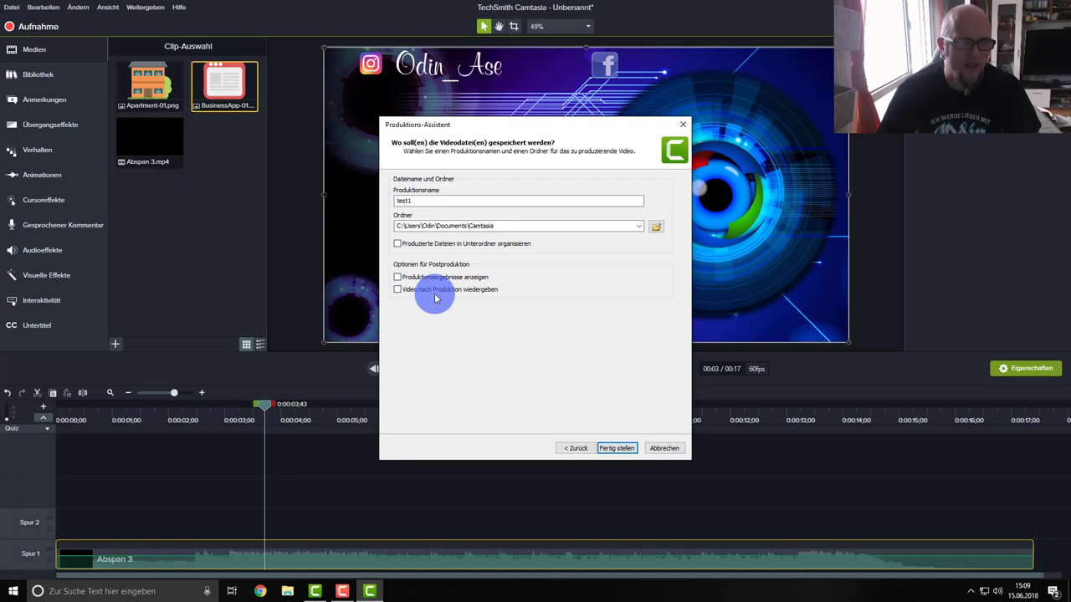
click(615, 449)
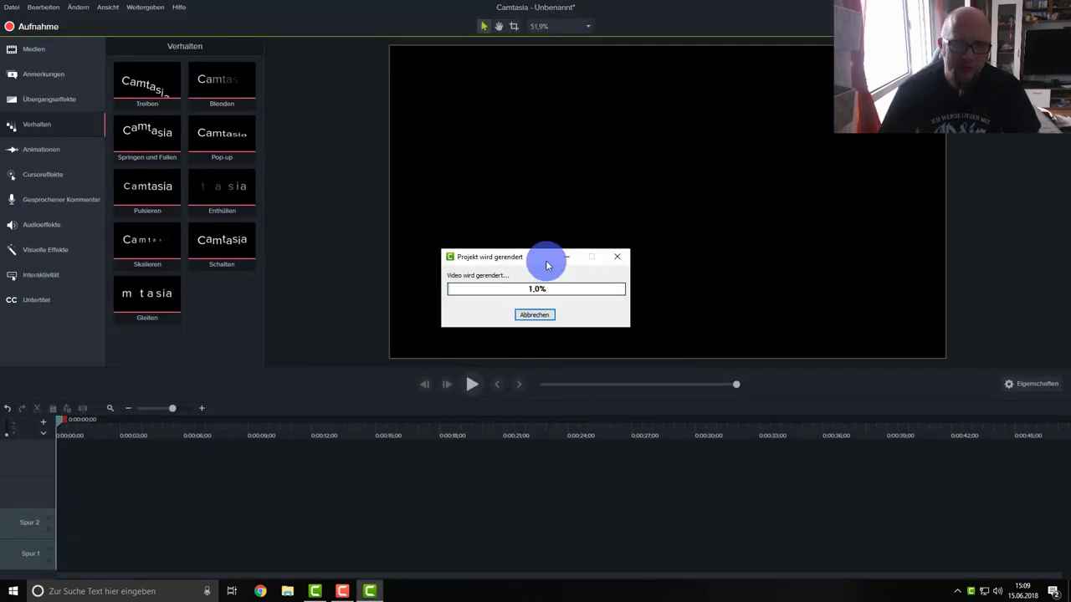
drag(547, 263, 384, 359)
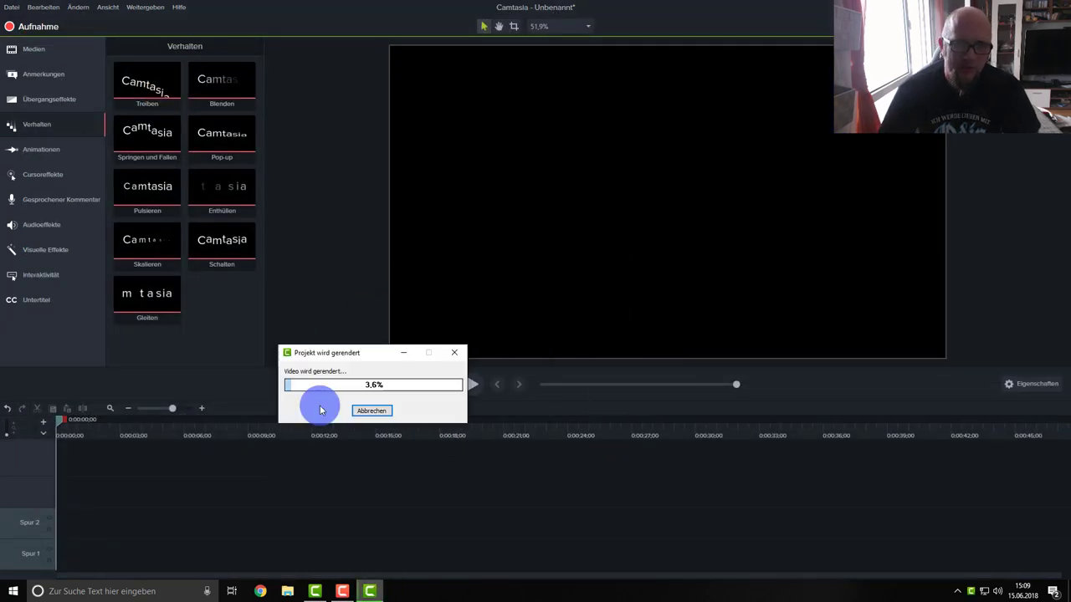
drag(321, 409, 101, 510)
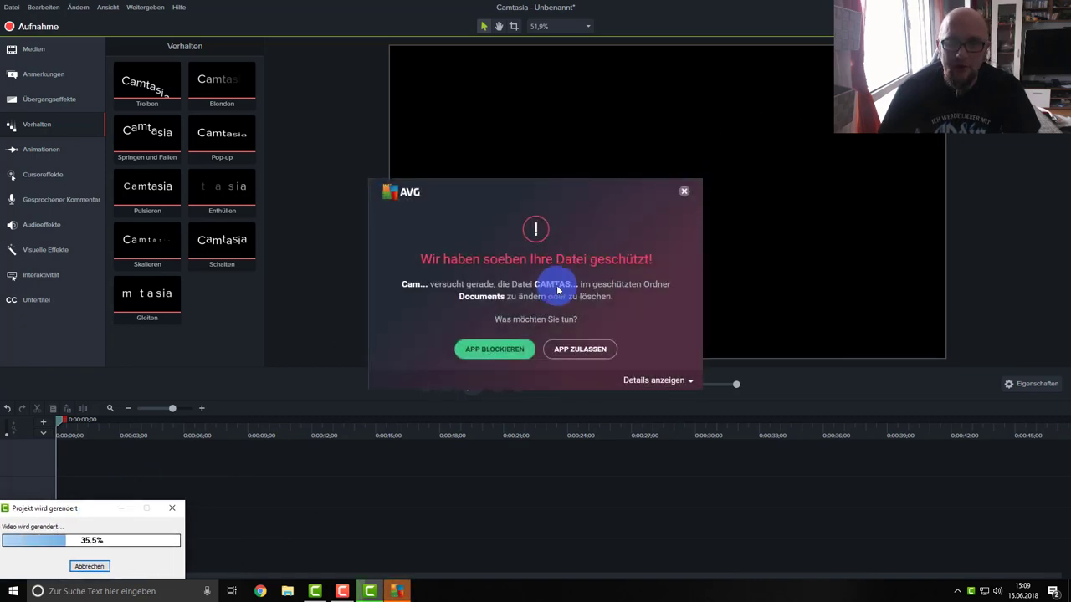
- Allow Camtasia access to the protected Documents folder in AVG, and dismiss the production error and the production wizard
click(582, 350)
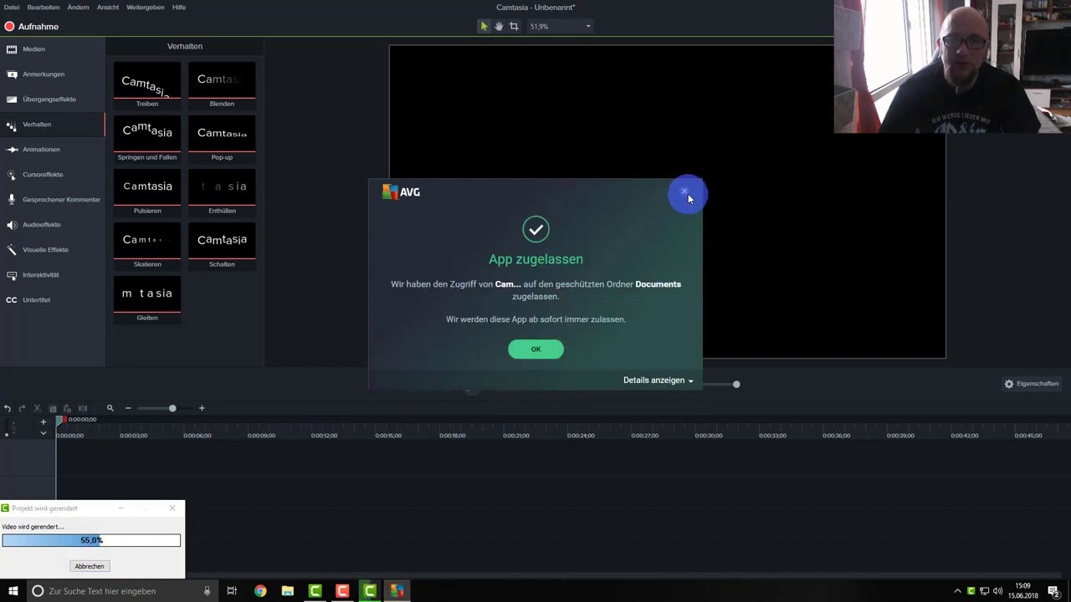
click(685, 192)
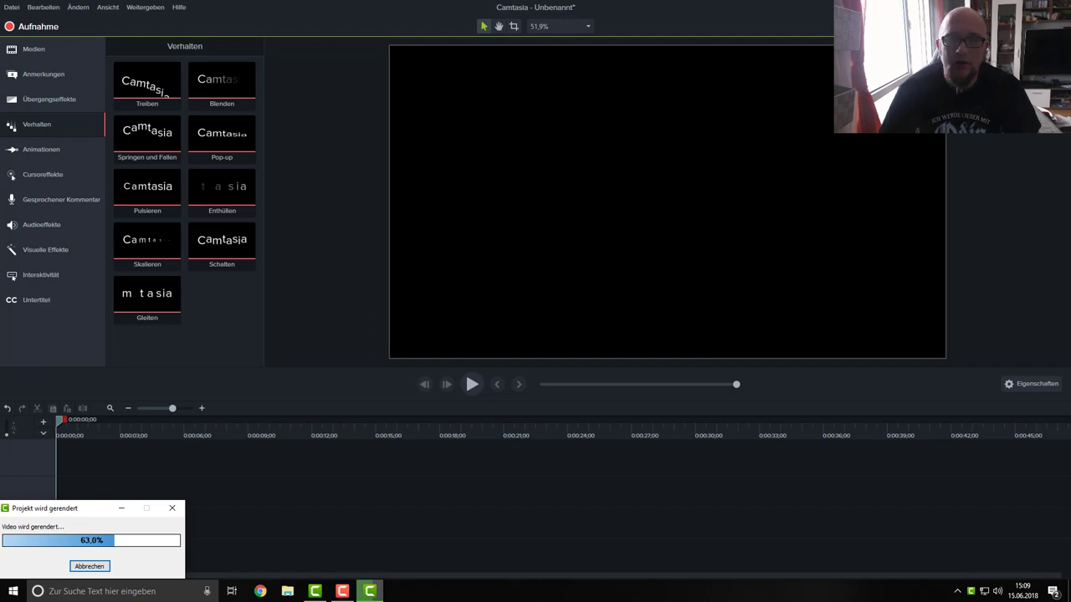
click(1001, 6)
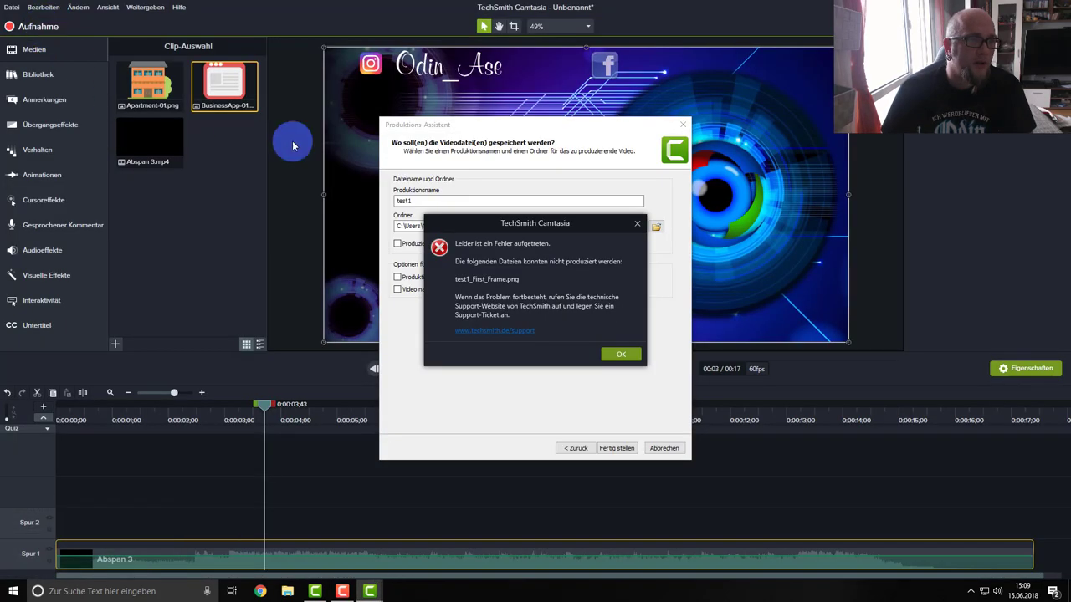
click(621, 356)
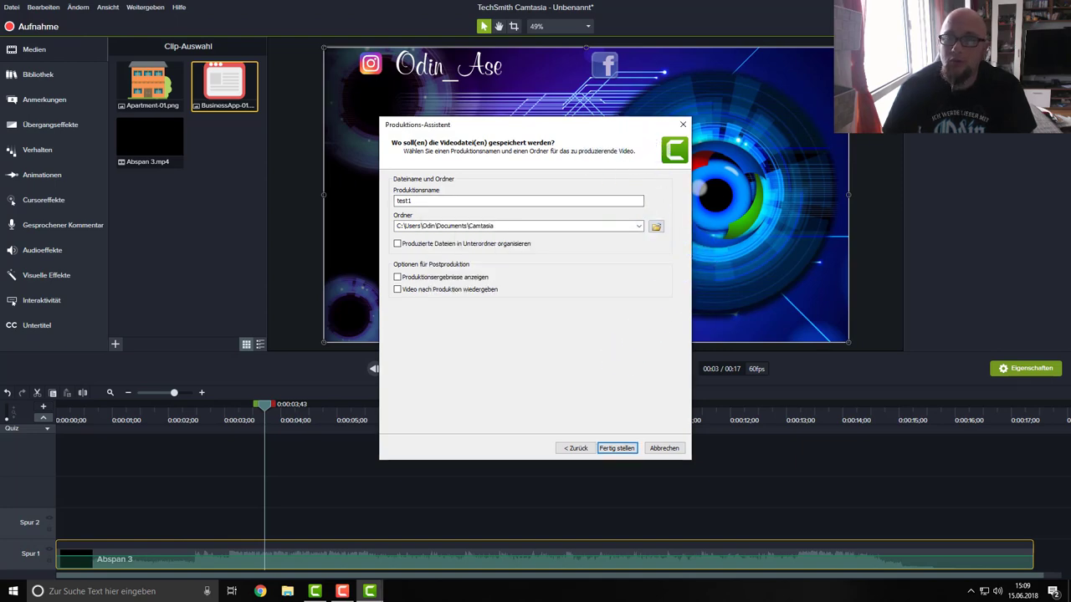
key(Escape)
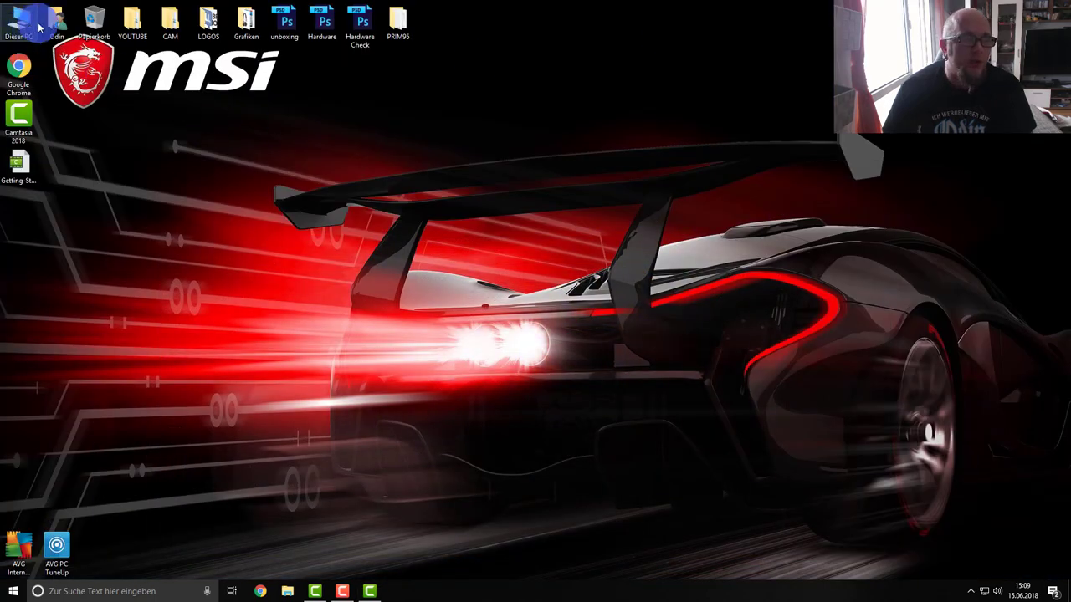
- In Documents > Camtasia Studio > Benutzerdefinierte Produktionseinstellungen 9.0, delete the Nur MP4 (bis 480p) and MP4 mit Smart Player (bis zu 480p) files
double_click(52, 23)
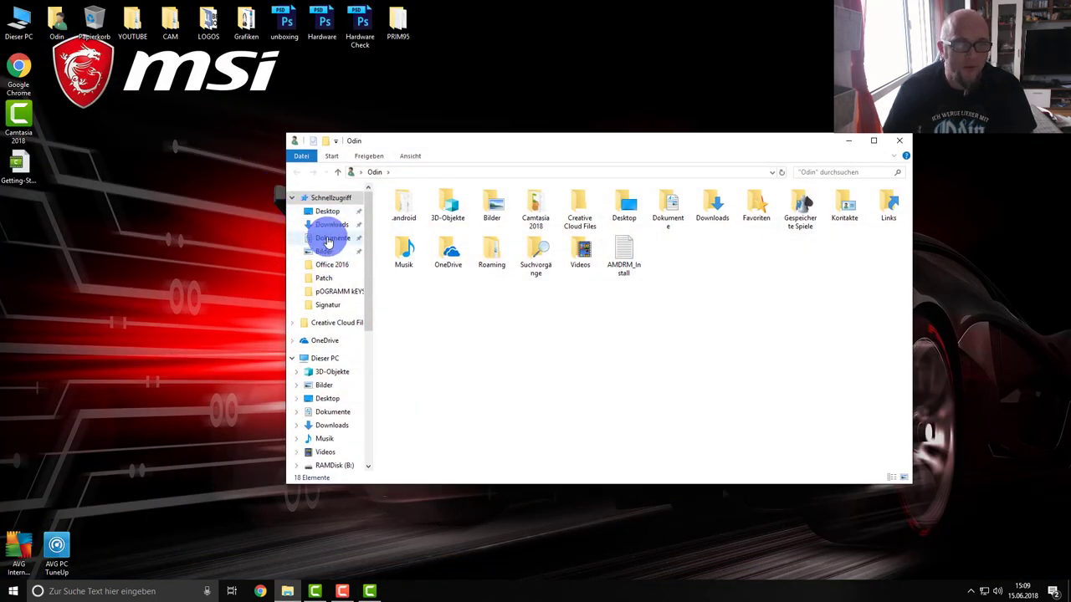
click(328, 238)
double_click(411, 220)
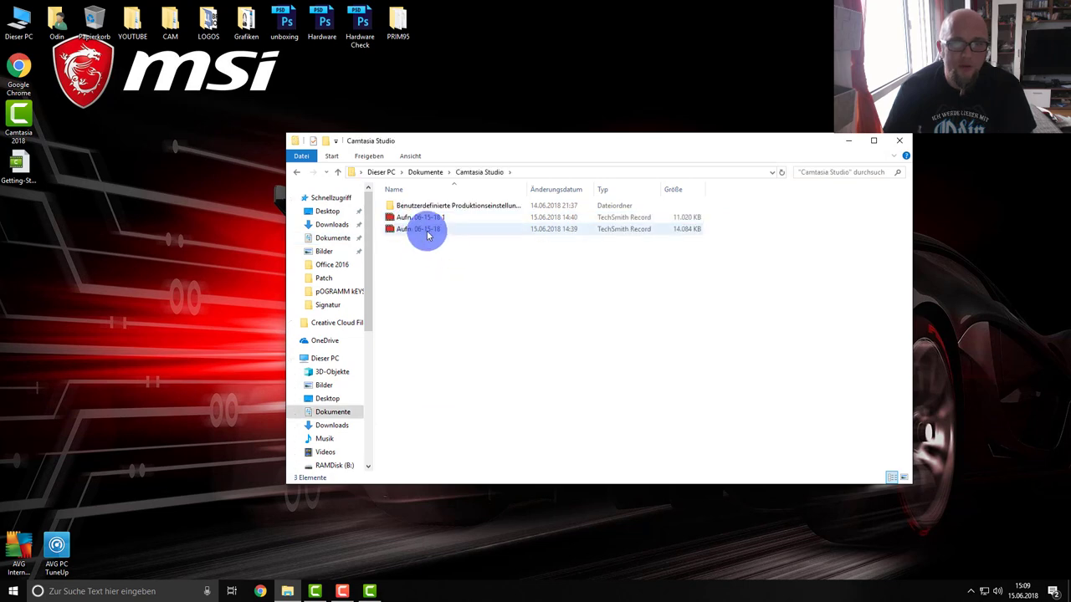
double_click(442, 209)
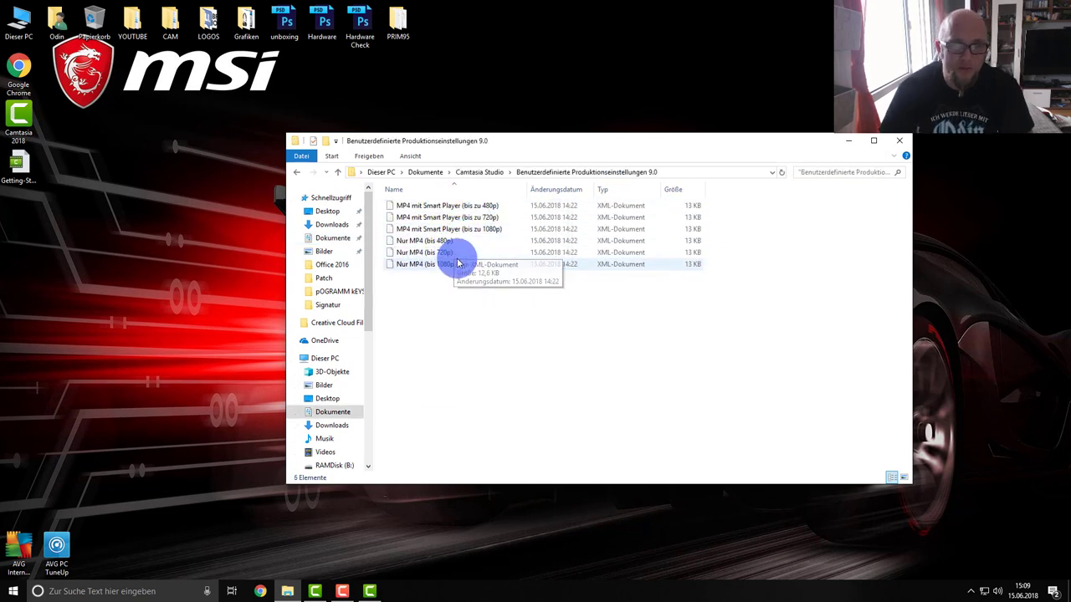
click(445, 242)
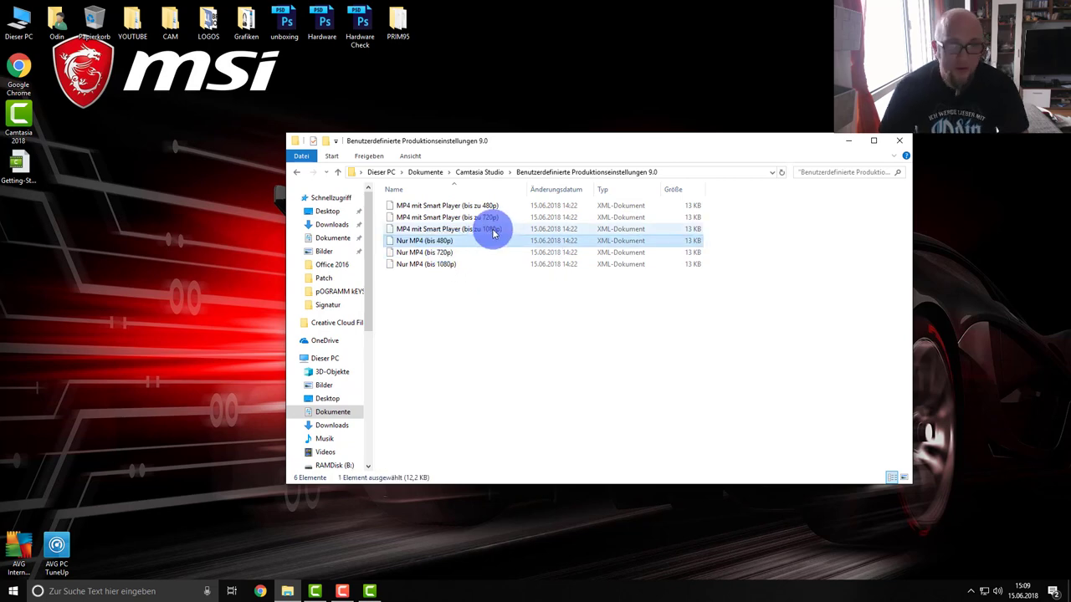
ctrl+click(454, 206)
right_click(454, 207)
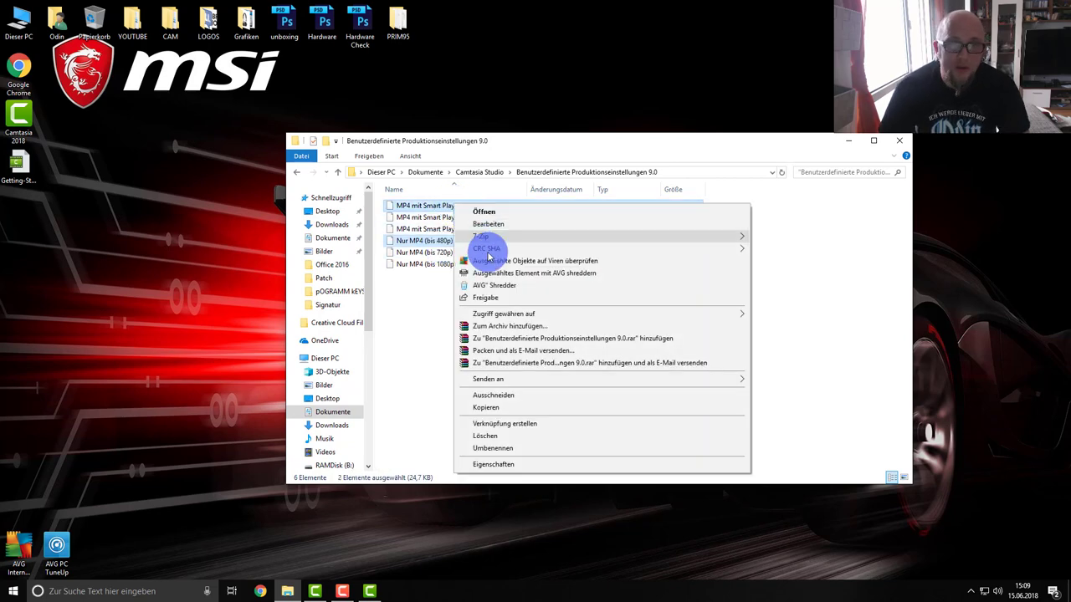
click(486, 437)
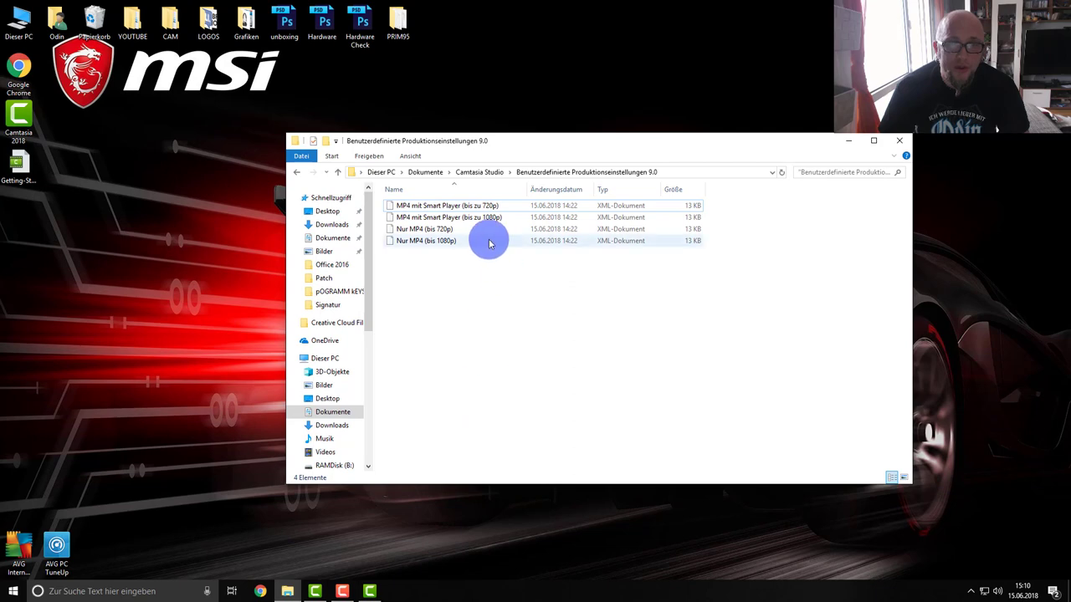
- Return to Documents, check the Camtasia Studio folder, and locate the rendered test1 MP4 file in the Camtasia folder
click(298, 173)
click(298, 172)
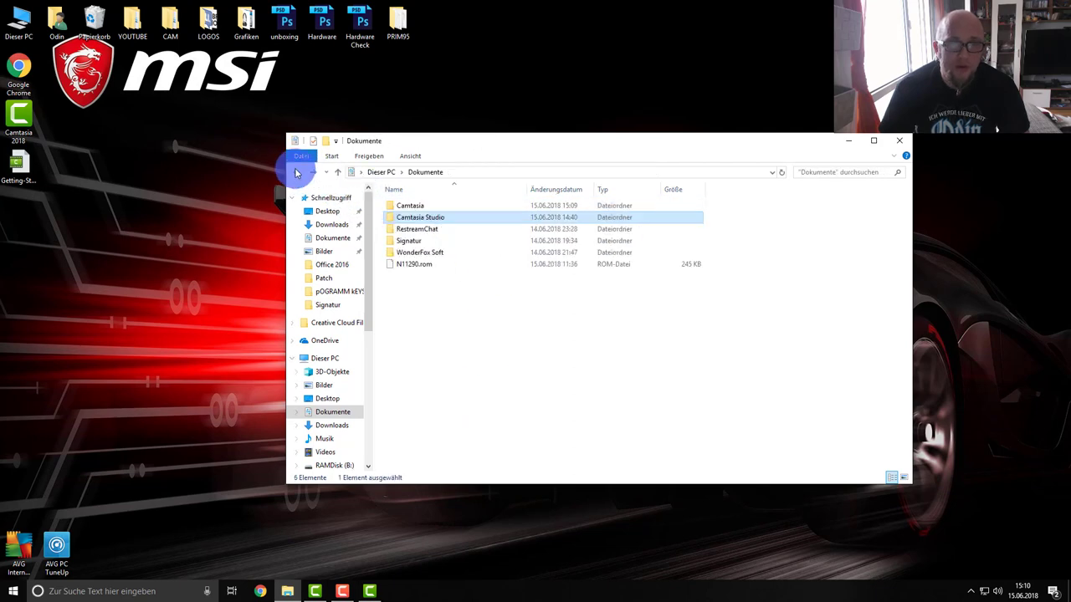
double_click(441, 221)
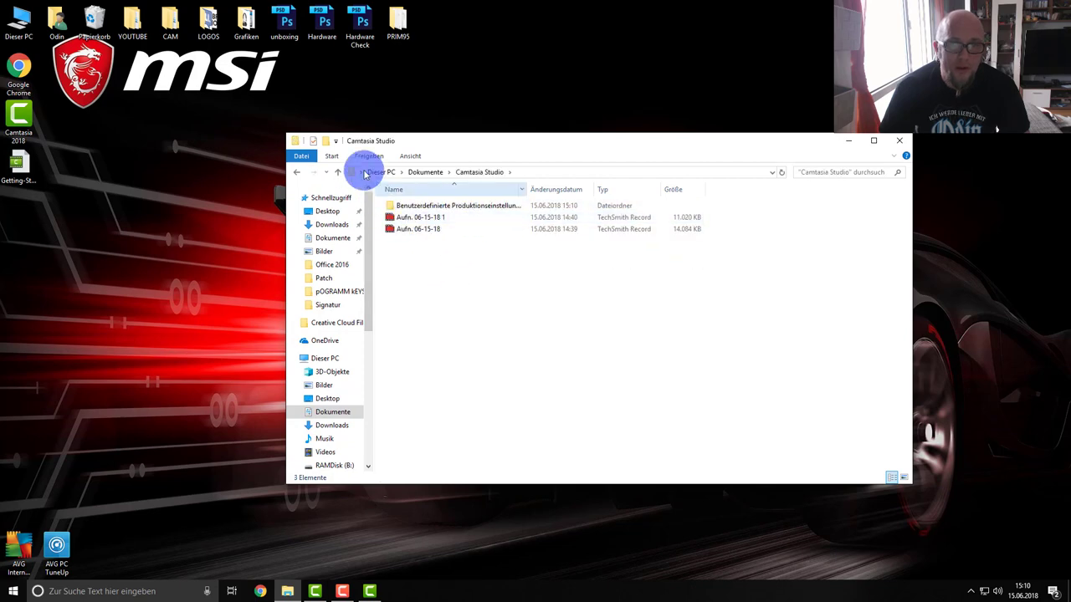
click(297, 173)
click(413, 207)
double_click(416, 209)
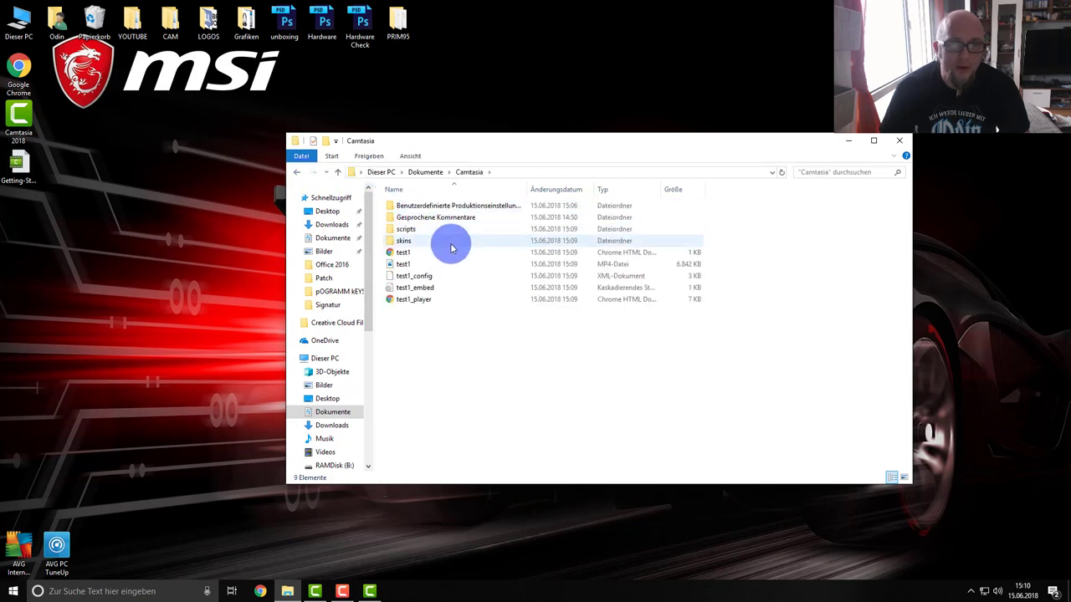
click(409, 266)
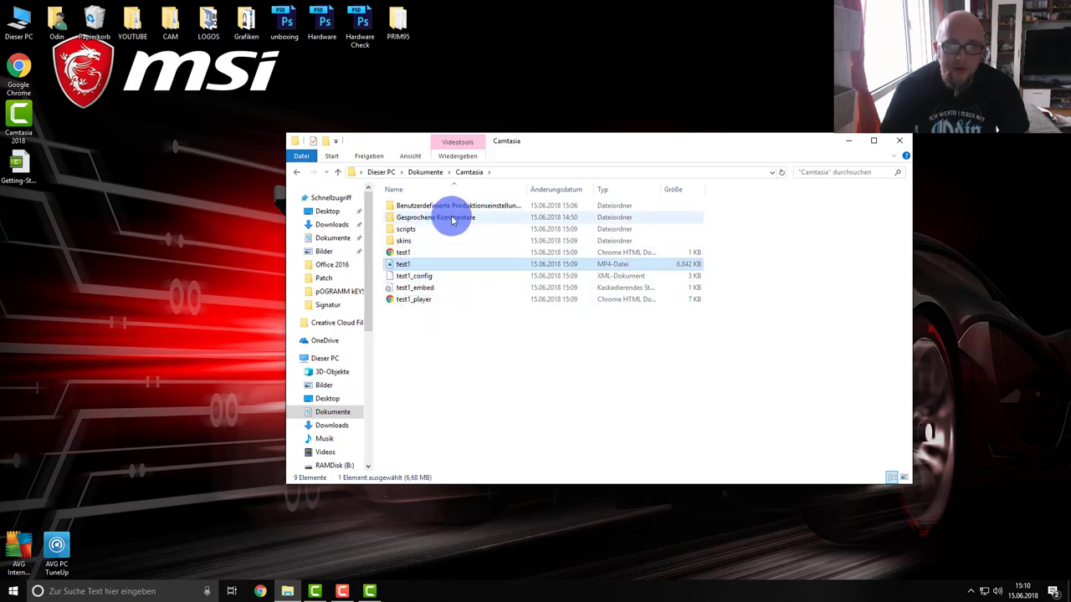
- In the Benutzerdefinierte Produktionseinstellungen 18.0 folder, copy the Nur MP4 (bis 480p) and MP4 mit Smart Player (bis zu 480p) files
double_click(437, 206)
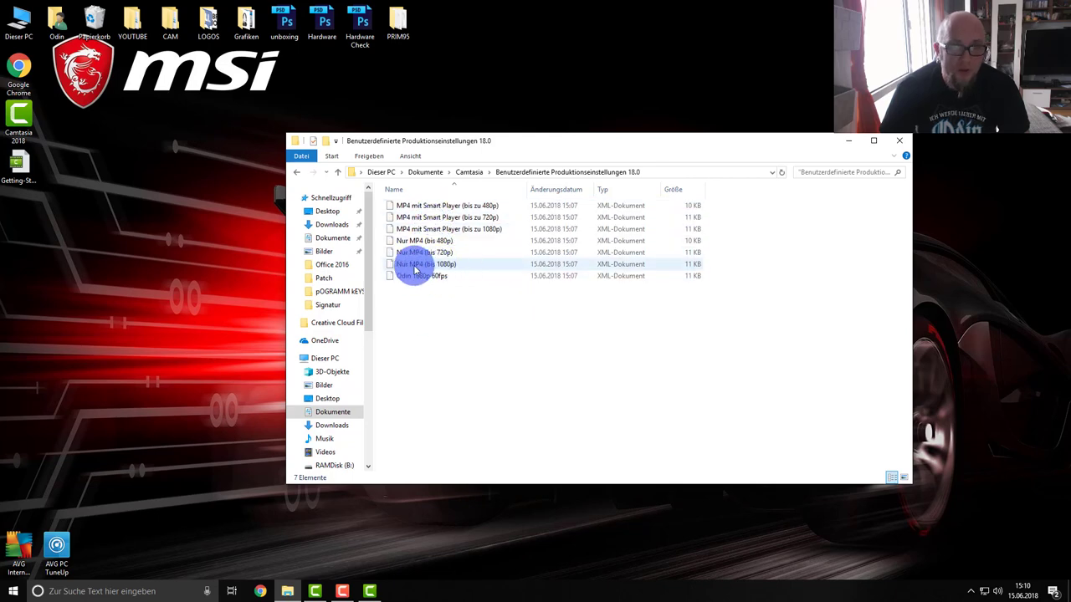
click(462, 242)
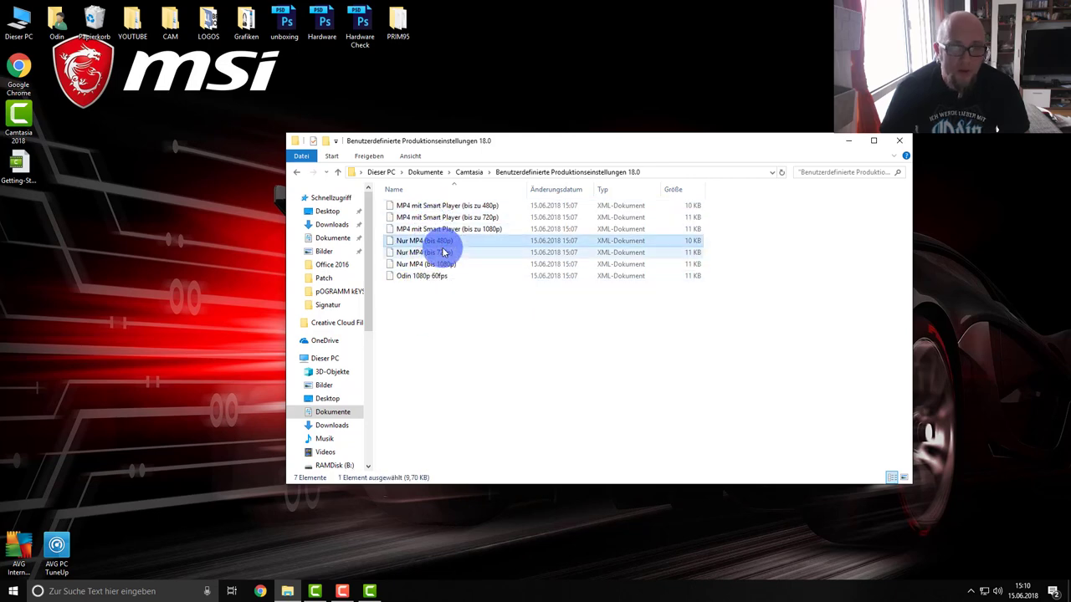
ctrl+click(489, 208)
right_click(486, 207)
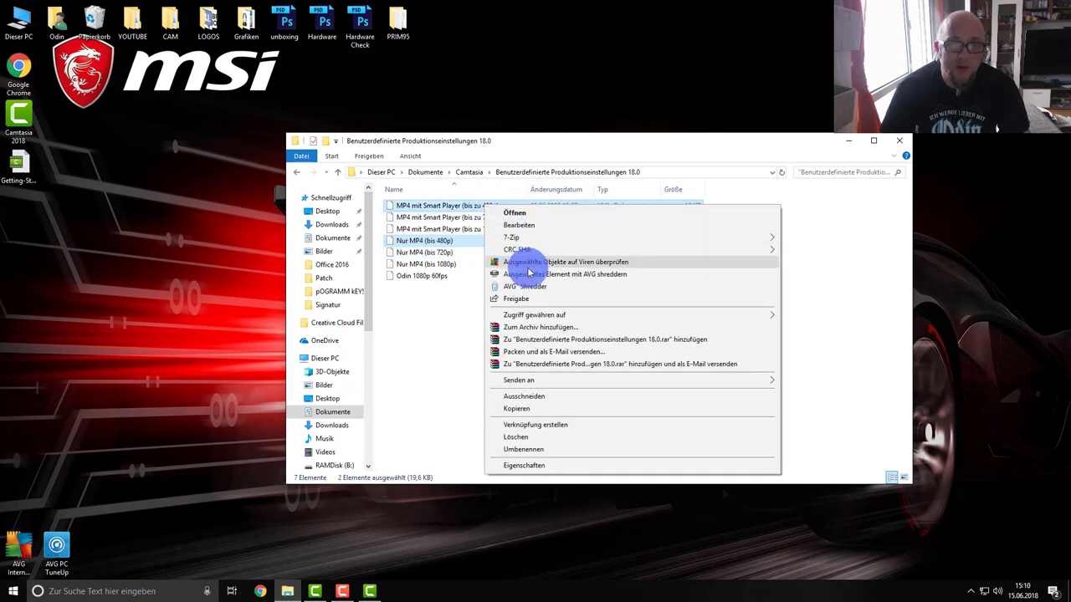
click(529, 409)
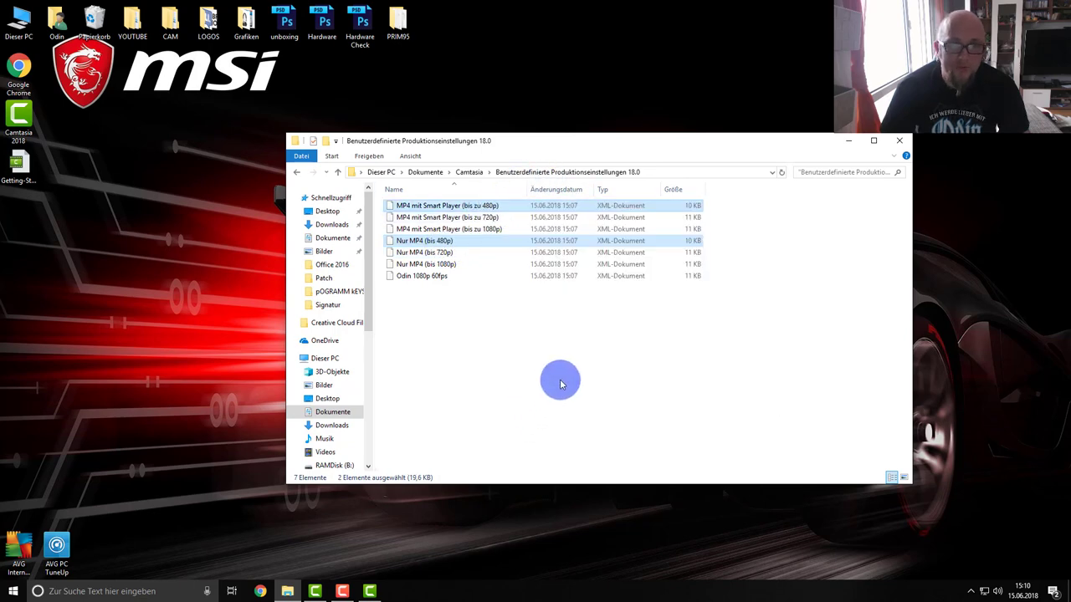
- Delete the selected Nur MP4 (bis 480p) and MP4 mit Smart Player (bis zu 480p) files from the preset folder
right_click(466, 209)
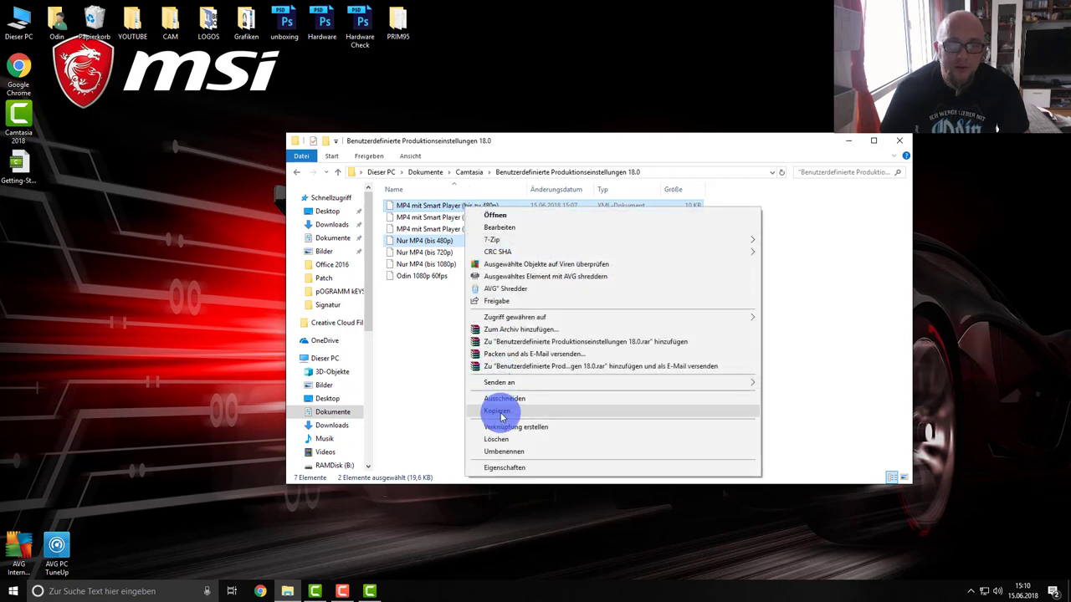
click(519, 439)
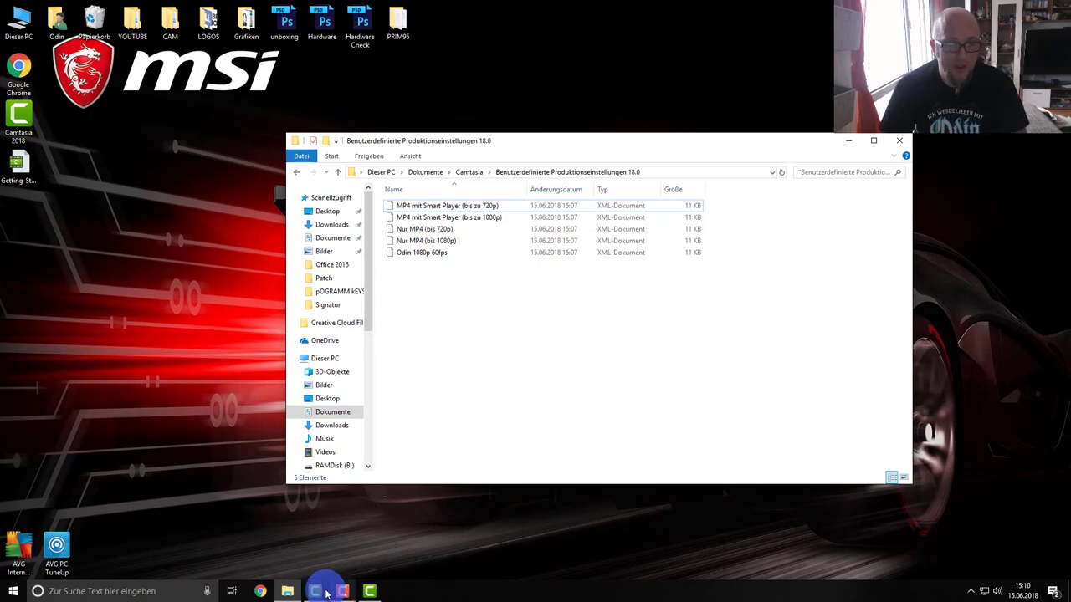
- Switch to Camtasia, check the profile list of the custom production wizard, and exit Camtasia without saving the project
click(369, 591)
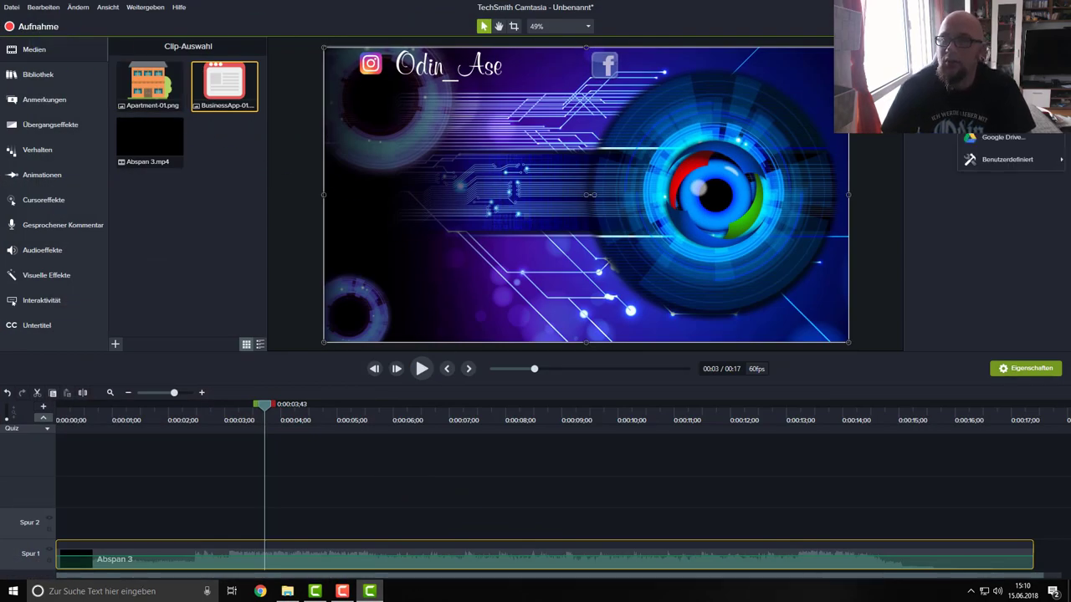
click(1007, 159)
click(555, 194)
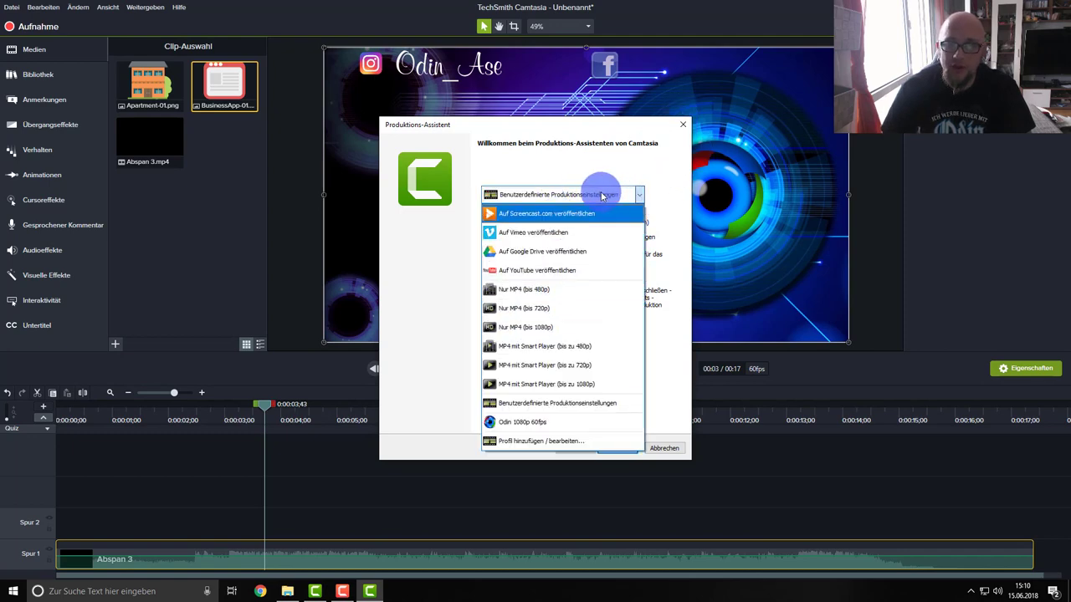
click(647, 156)
click(682, 124)
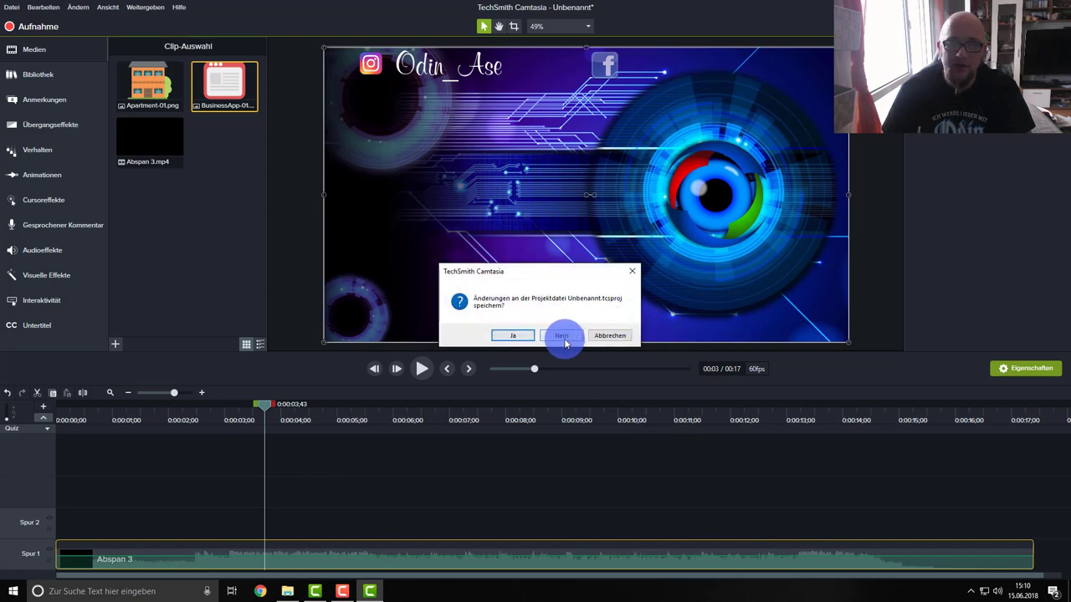
click(561, 336)
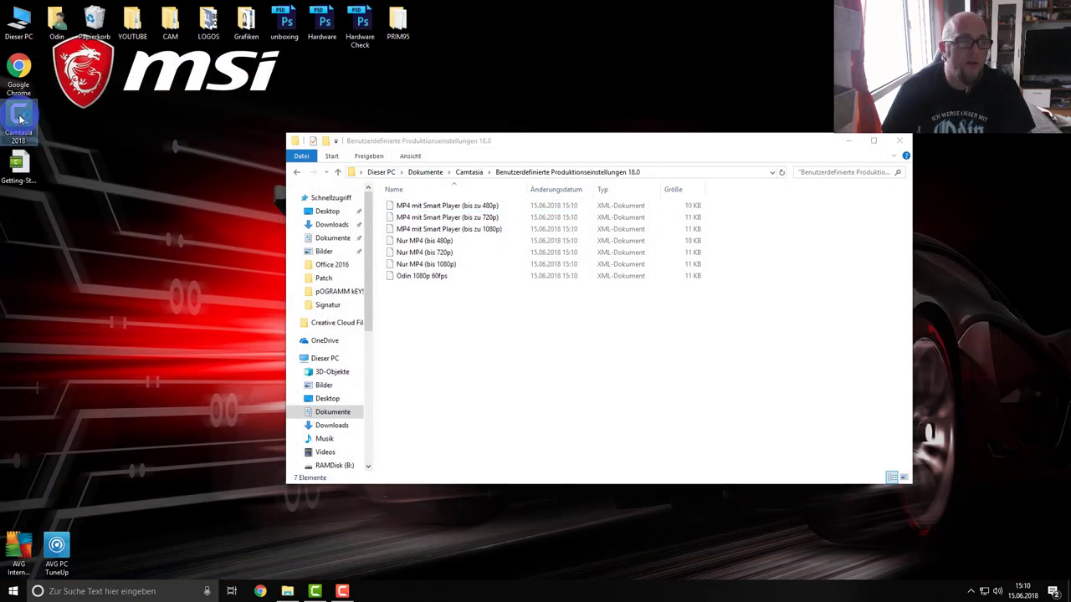
- Delete the recreated Nur MP4 (bis 480p) and MP4 mit Smart Player (bis zu 480p) files in Benutzerdefinierte Produktionseinstellungen 18.0
click(436, 241)
ctrl+click(477, 208)
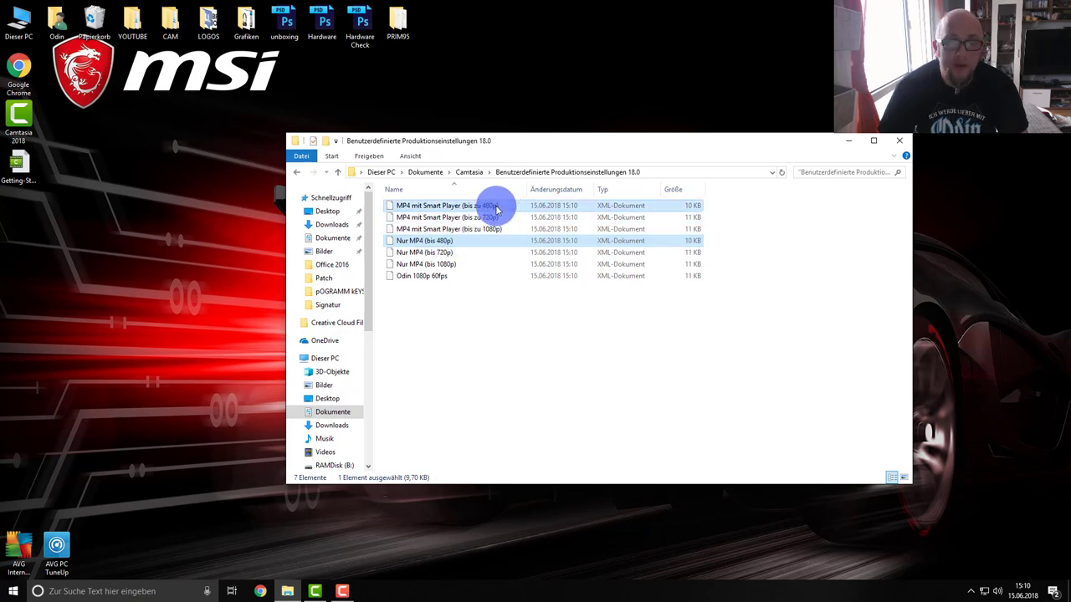
key(Return)
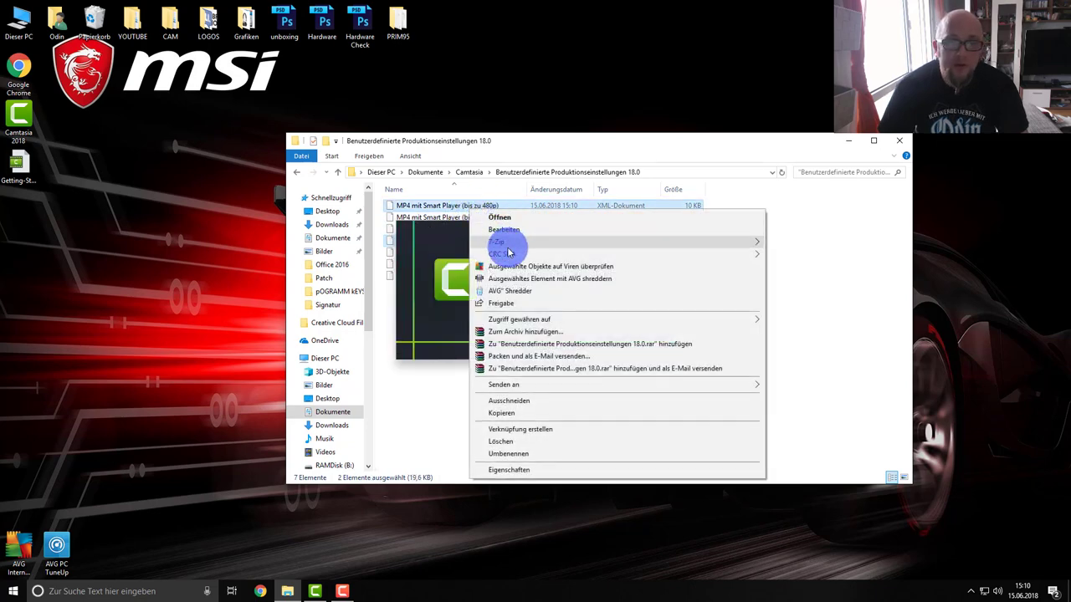
click(506, 444)
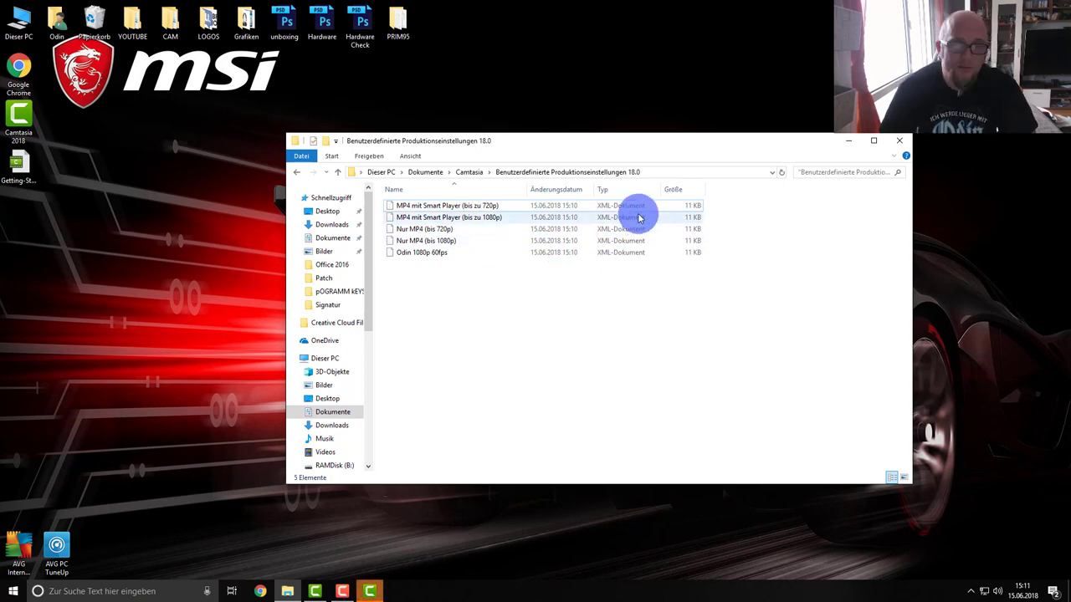
- Start a new project in Camtasia and try to produce its empty timeline, dismissing the message
click(373, 591)
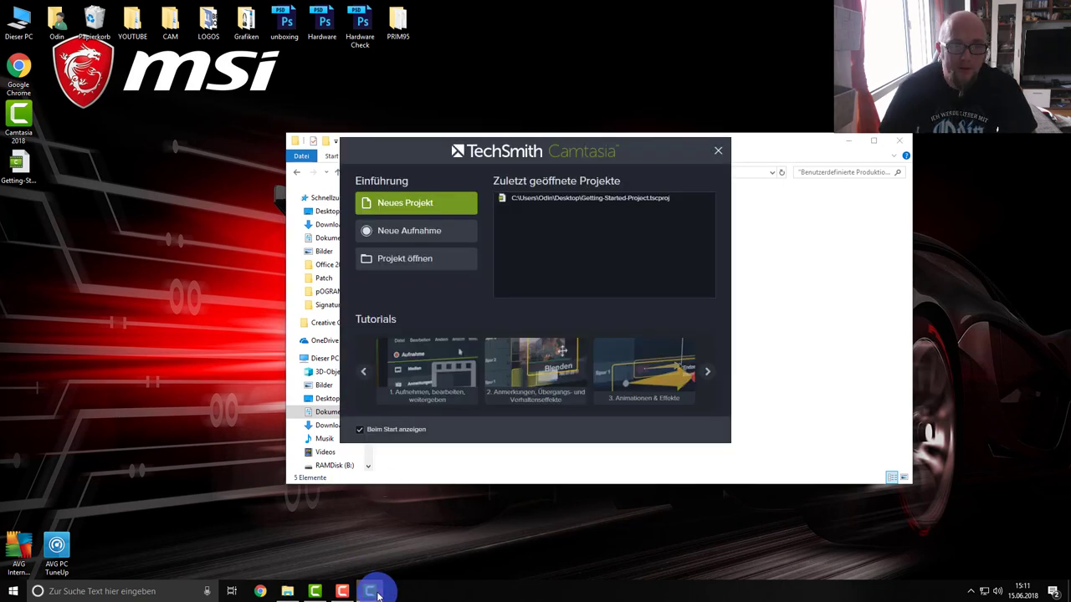
click(414, 207)
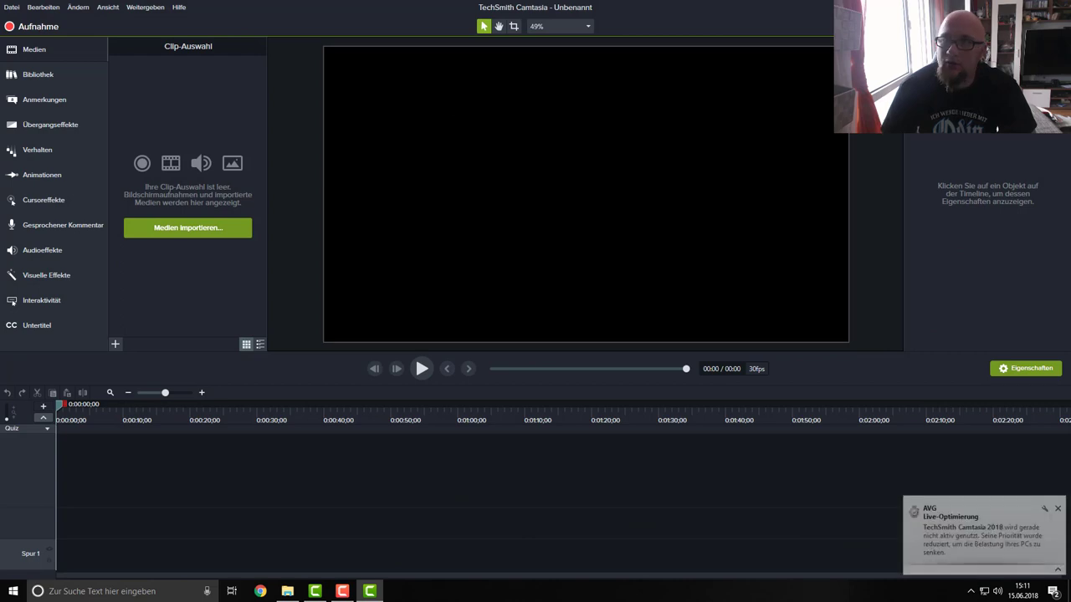
click(1025, 26)
click(987, 51)
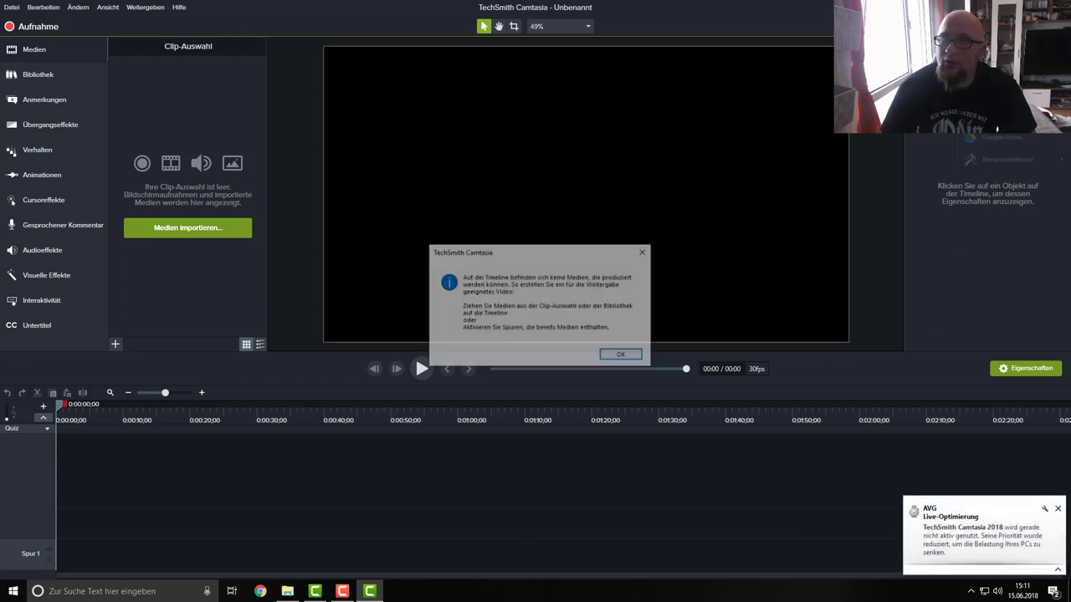
click(619, 355)
- Place the Apartment-01 graphic from the library's Icons > Buildings folder on the canvas
click(37, 74)
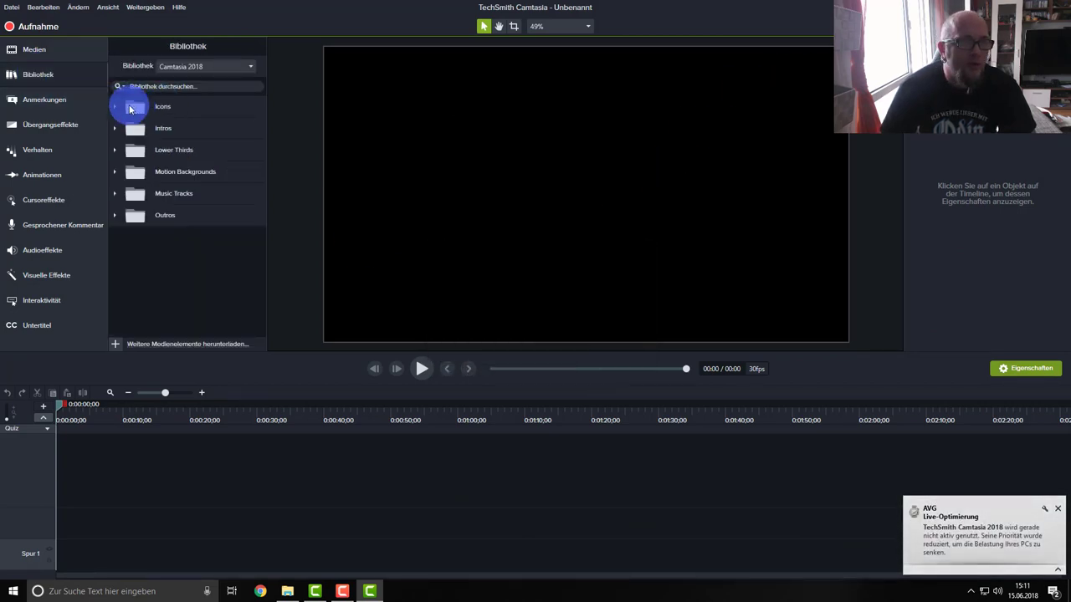
click(115, 108)
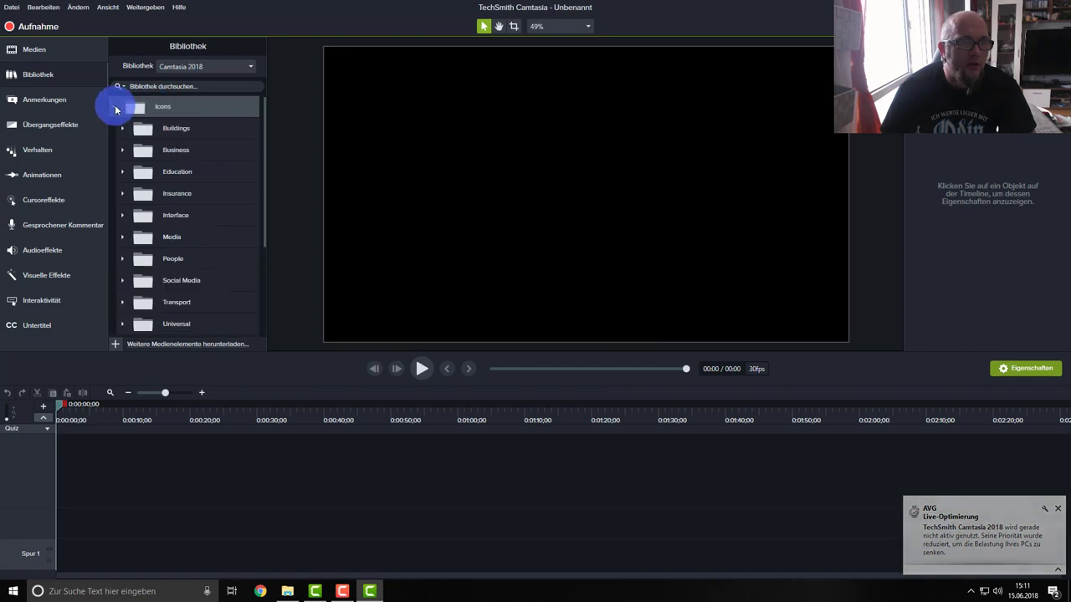
click(122, 128)
drag(177, 148, 550, 209)
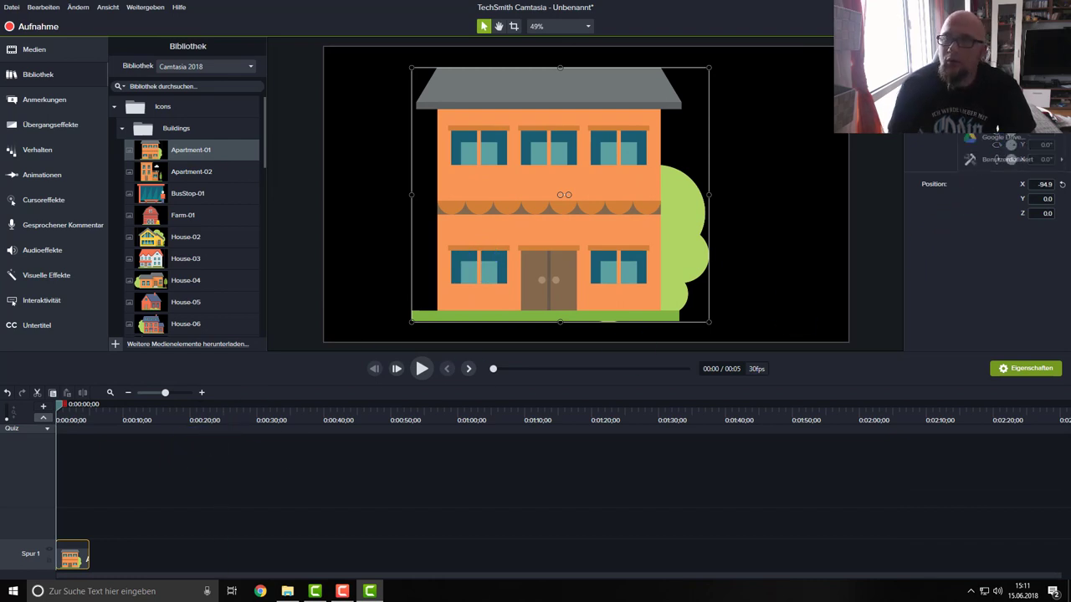
- Open the custom production wizard, check which profiles its list offers, and close the wizard
click(998, 127)
click(550, 196)
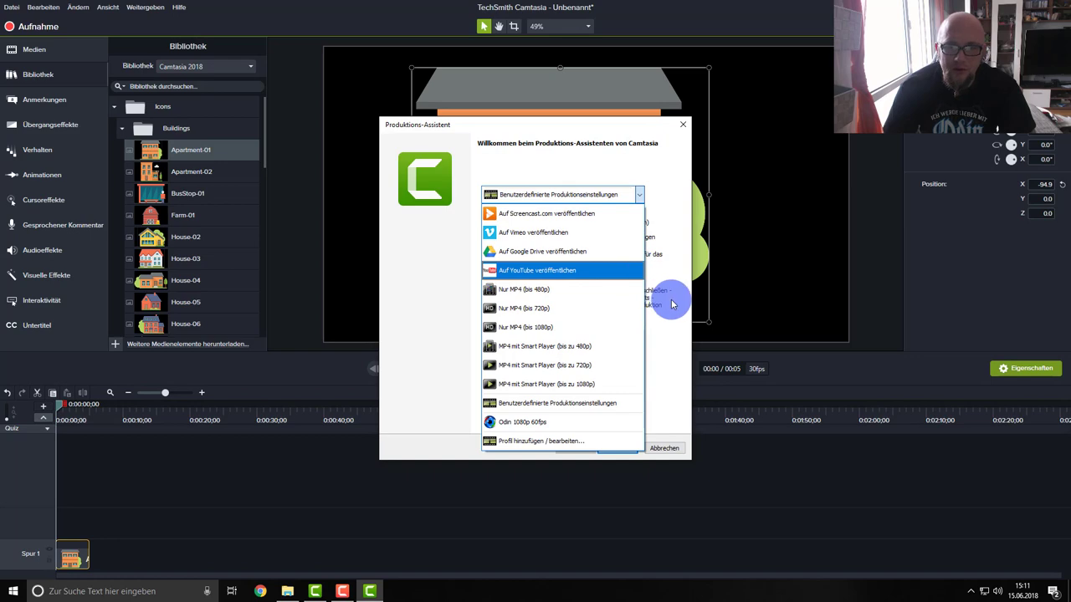
click(677, 251)
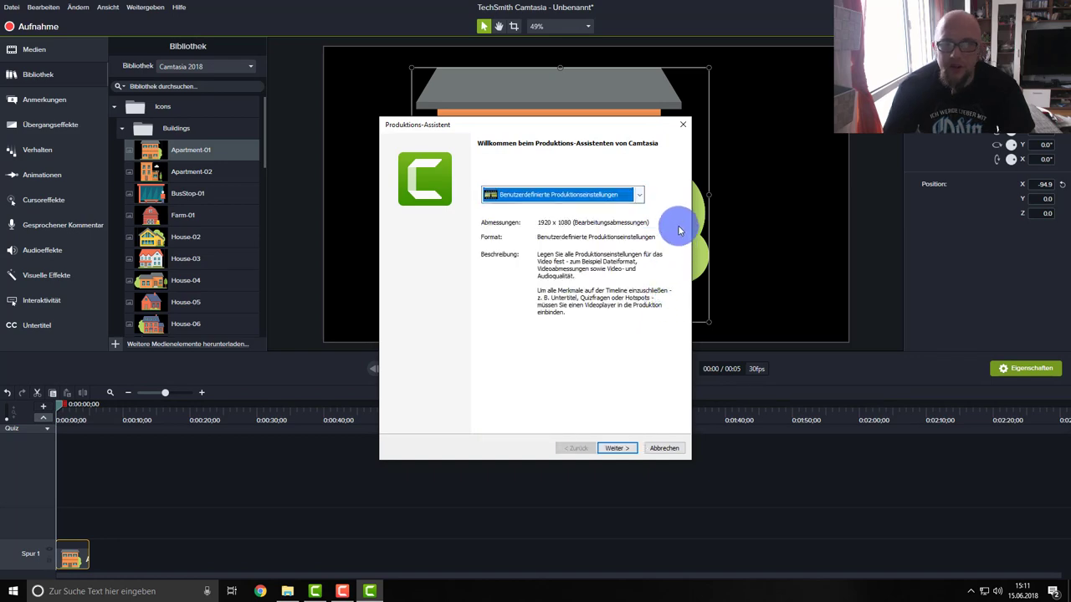
click(685, 125)
- Cancel saving the untitled project and exit Camtasia without saving the changes
click(505, 334)
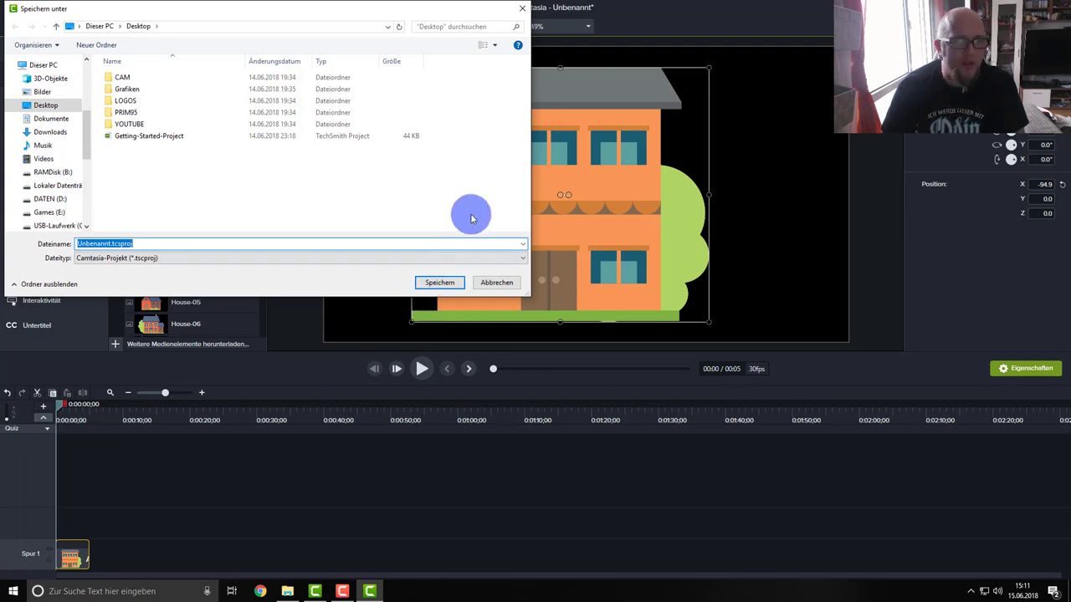
click(499, 283)
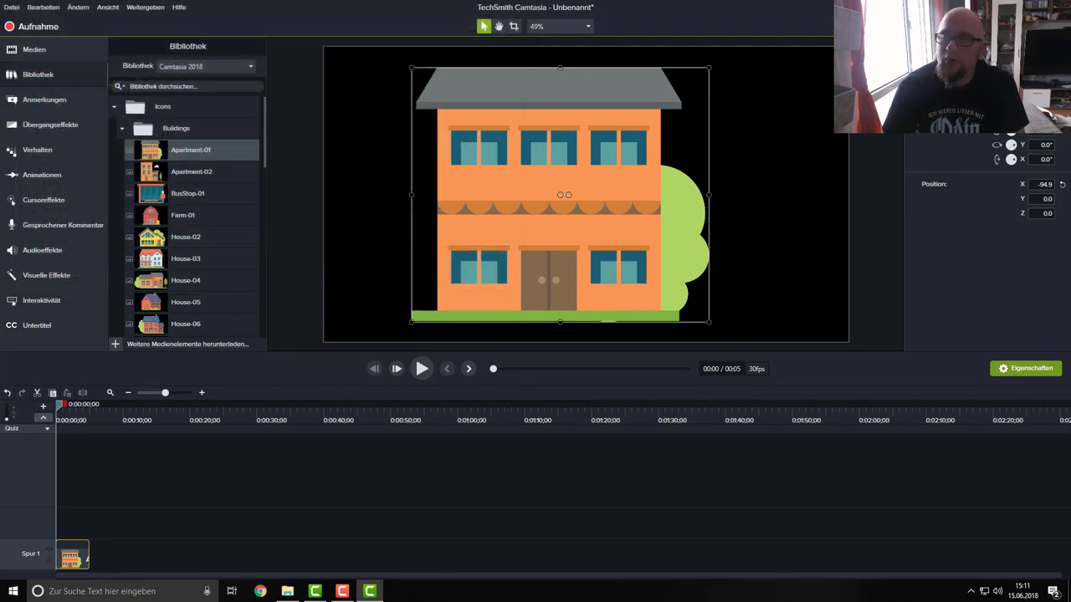
click(563, 340)
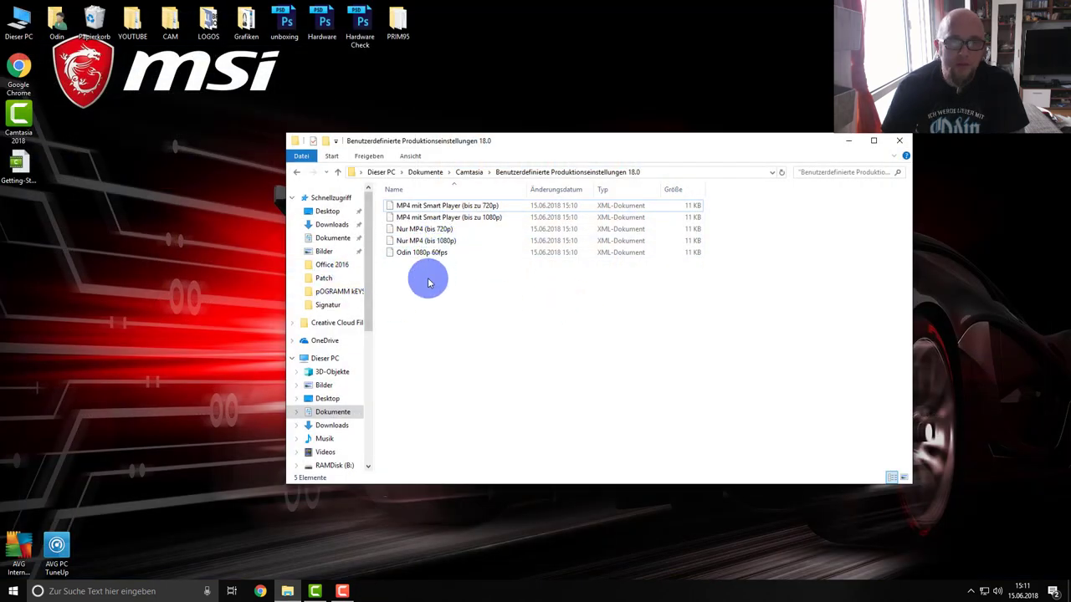
- With Camtasia closed, delete the MP4 mit Smart Player (bis zu 480p) and Nur MP4 (bis 480p) files from the 18.0 preset folder
right_click(427, 279)
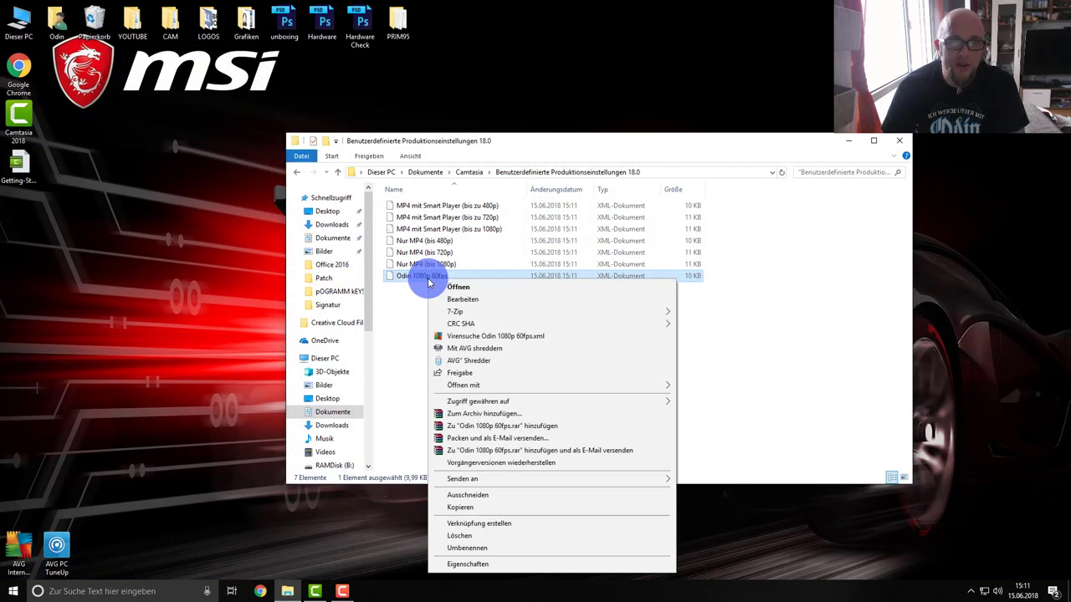
click(409, 318)
click(490, 207)
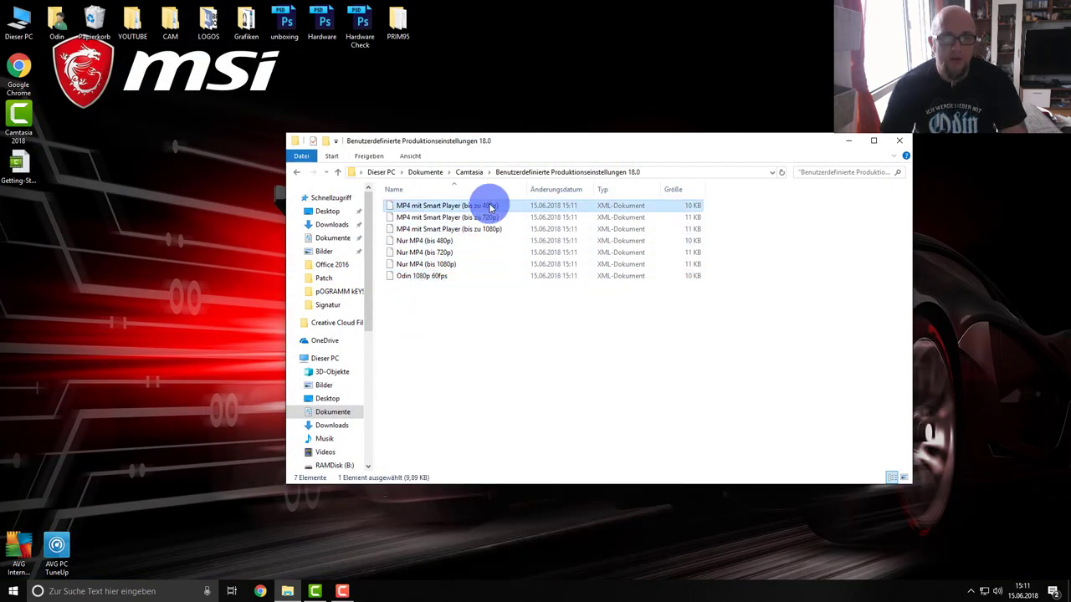
shift+click(435, 242)
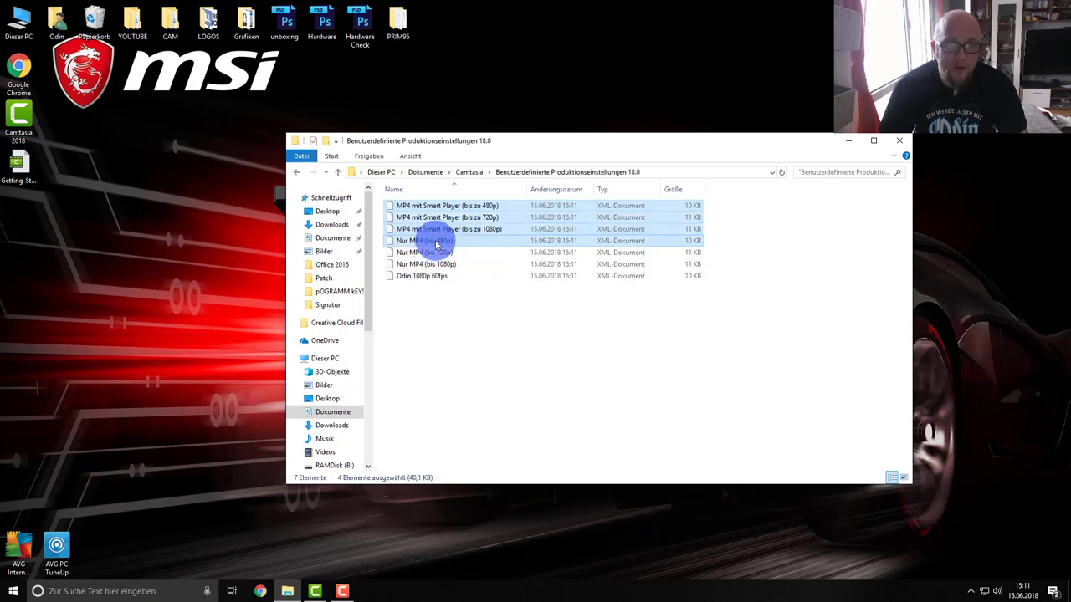
ctrl+click(474, 219)
right_click(481, 207)
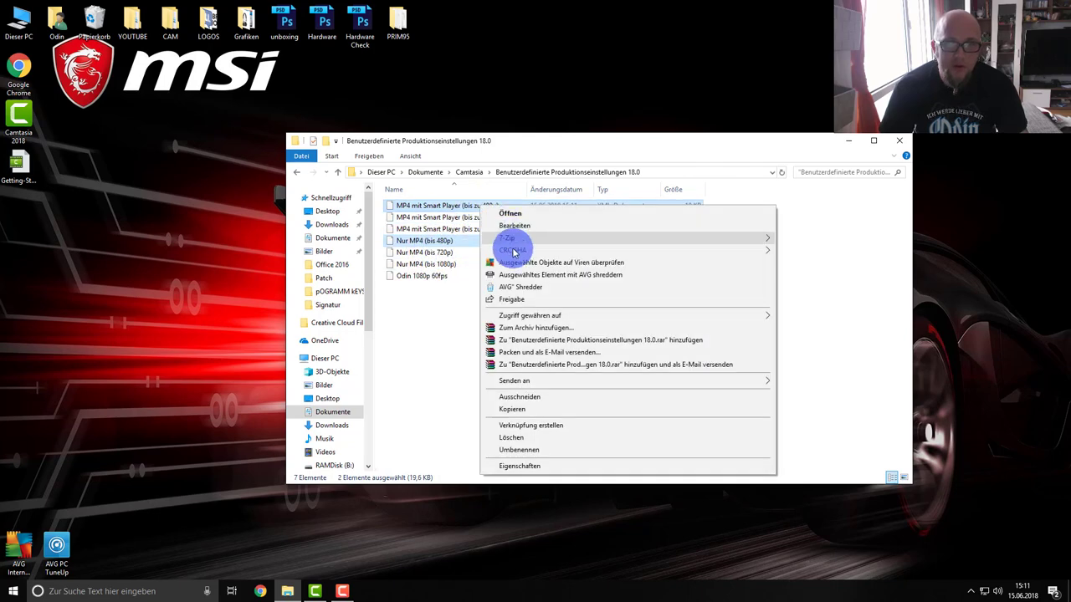
click(527, 438)
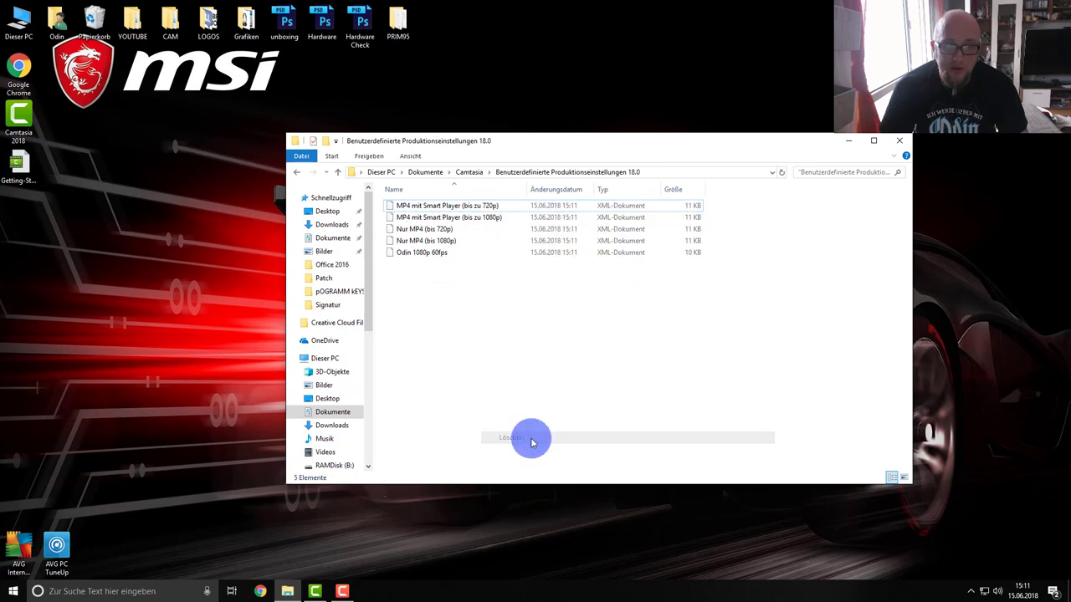
- Go back to the Camtasia folder, check the Gesprochene Kommentare folder, and return
click(297, 172)
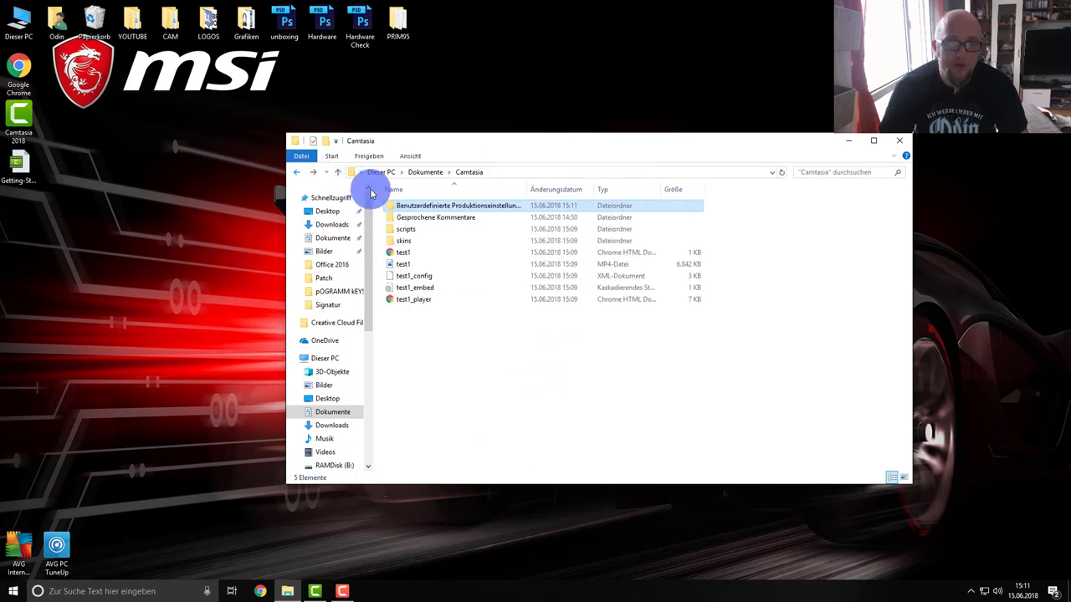
double_click(433, 219)
click(296, 172)
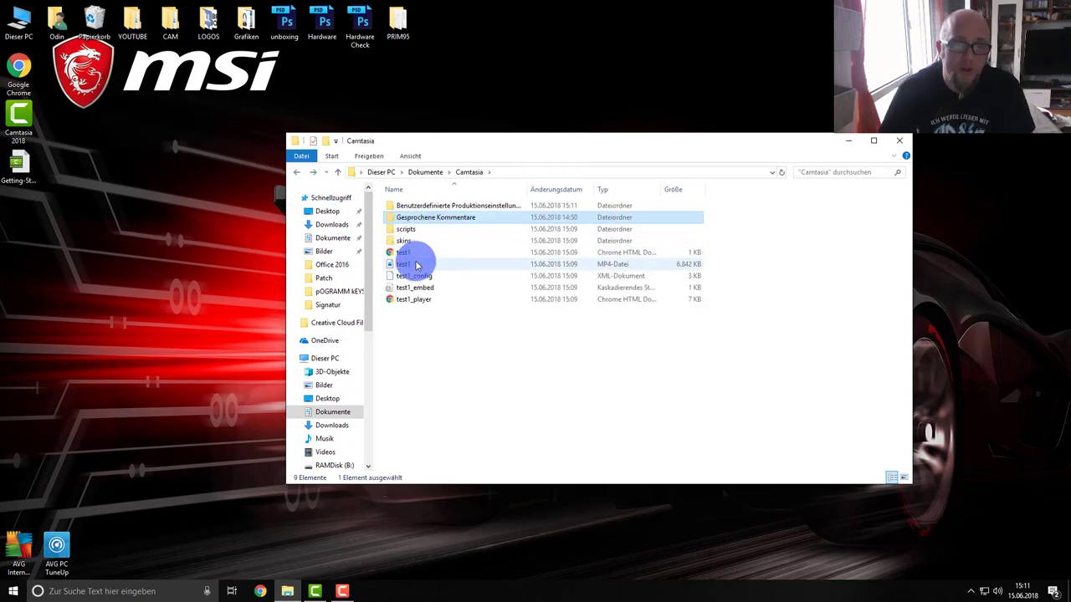
- Check the frame width and frame rate in the detailed properties of the test1 MP4 file, and close the properties
right_click(410, 267)
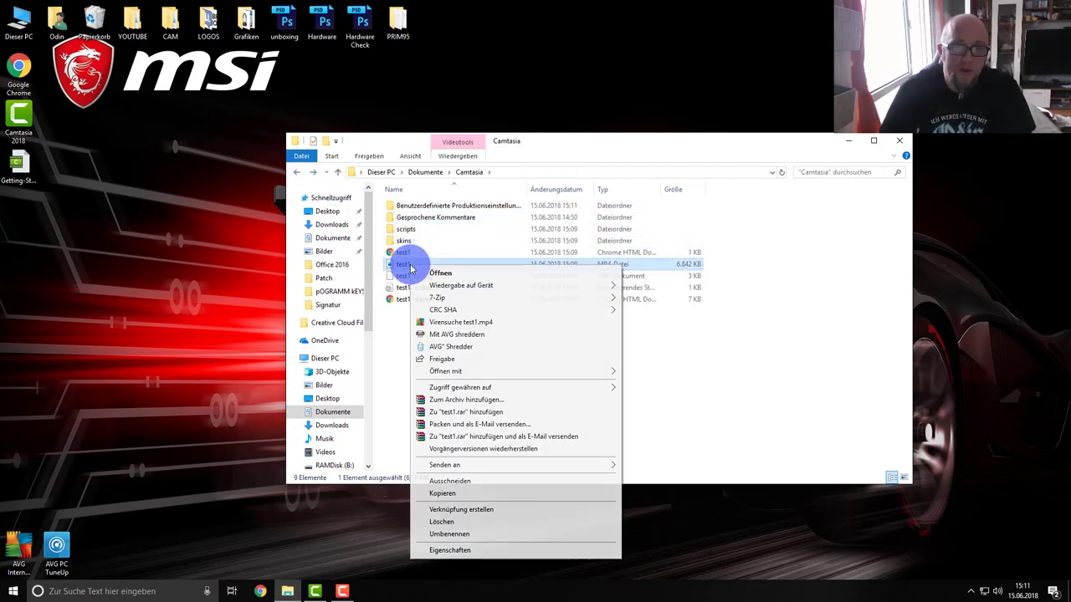
click(460, 551)
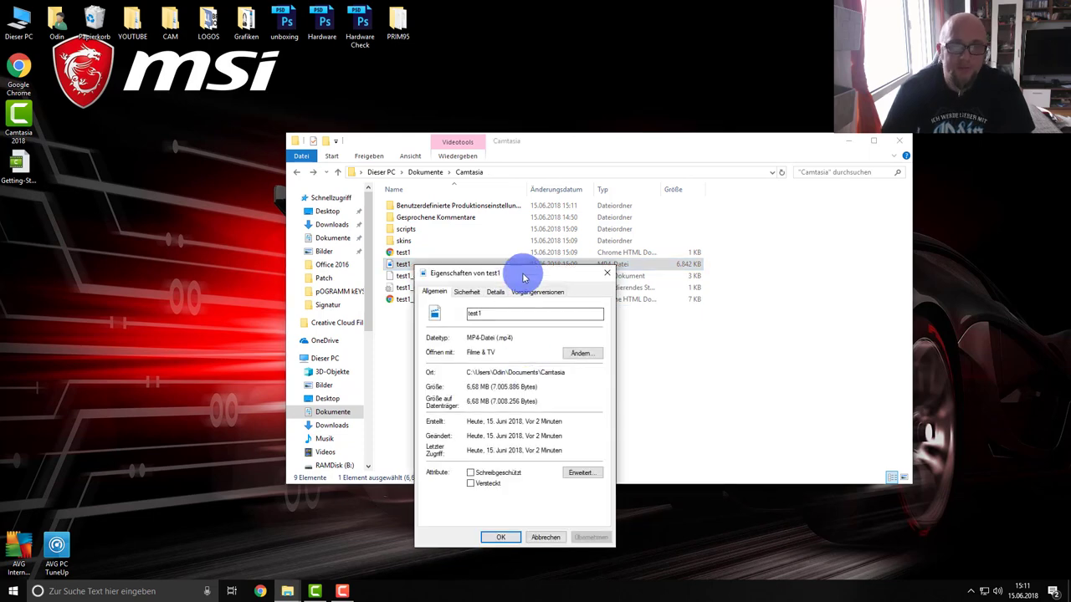
drag(509, 281, 488, 147)
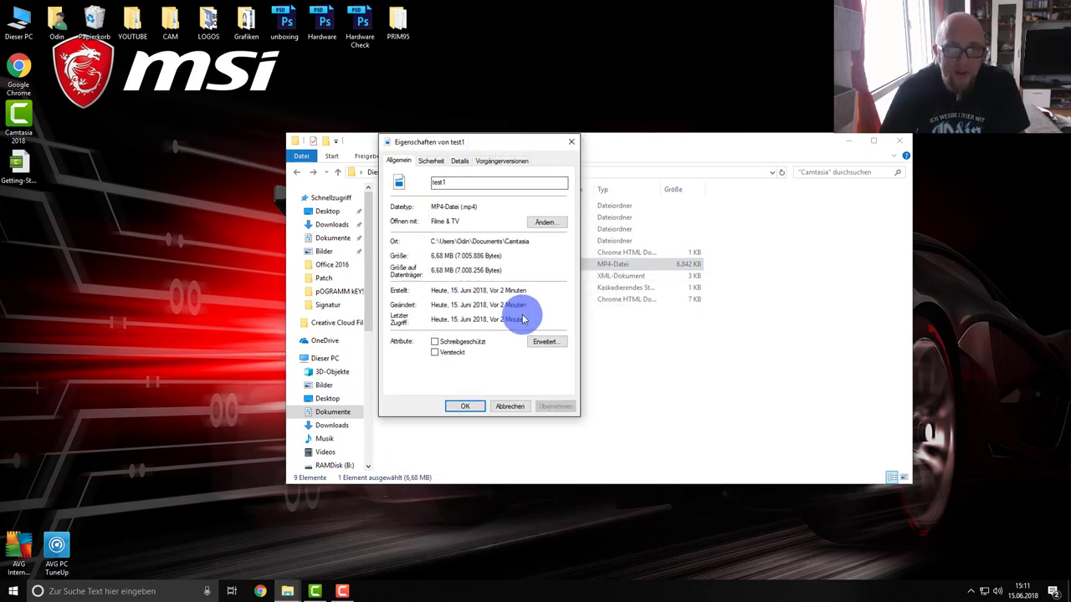
click(459, 161)
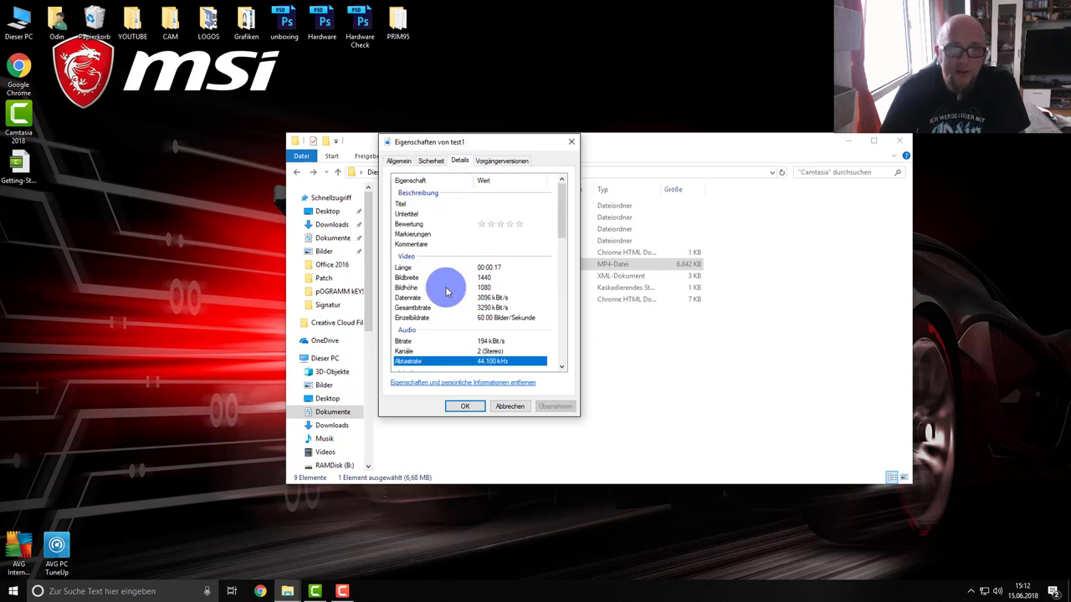
click(489, 279)
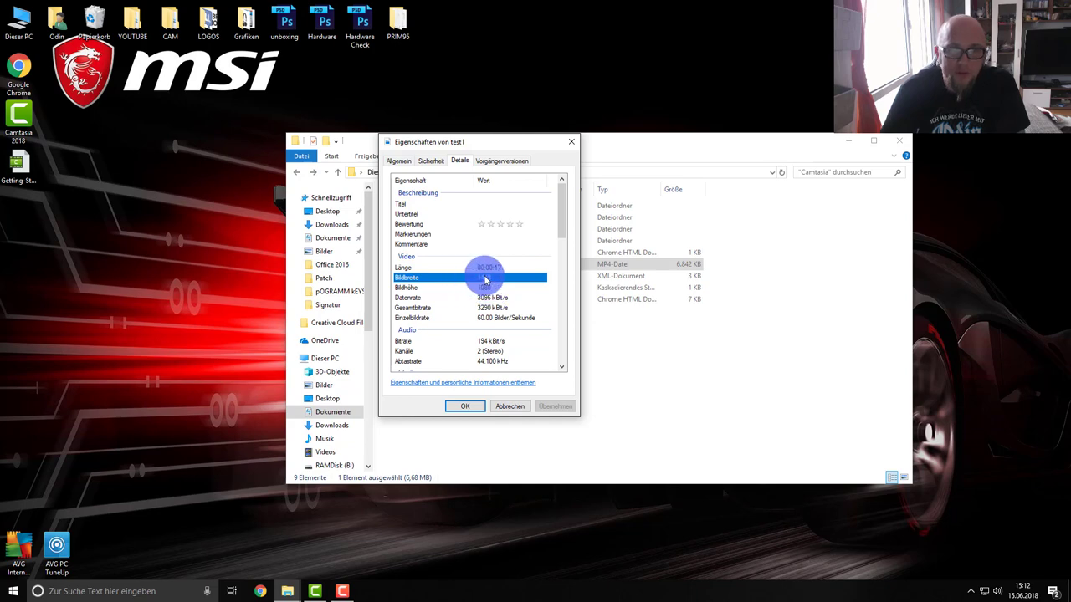
click(493, 320)
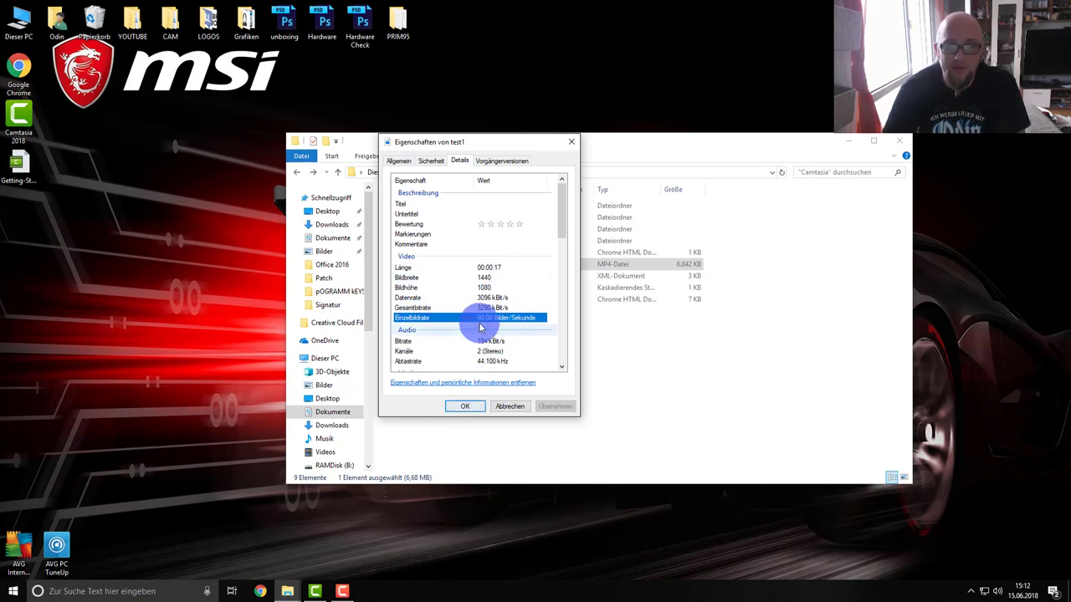
click(573, 146)
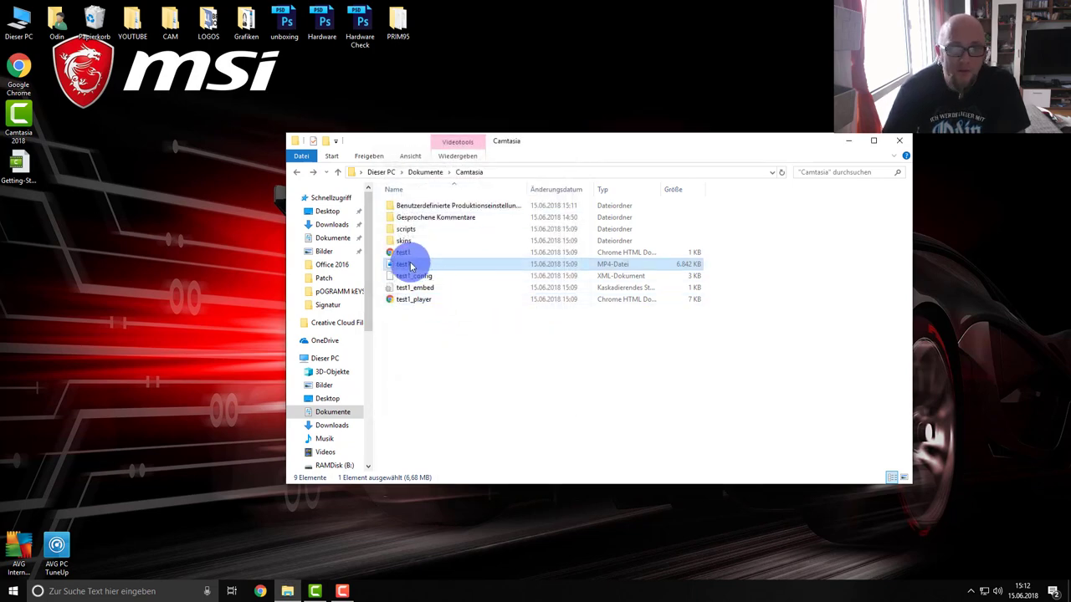
- Play the rendered test1 MP4 video in Filme & TV
double_click(410, 266)
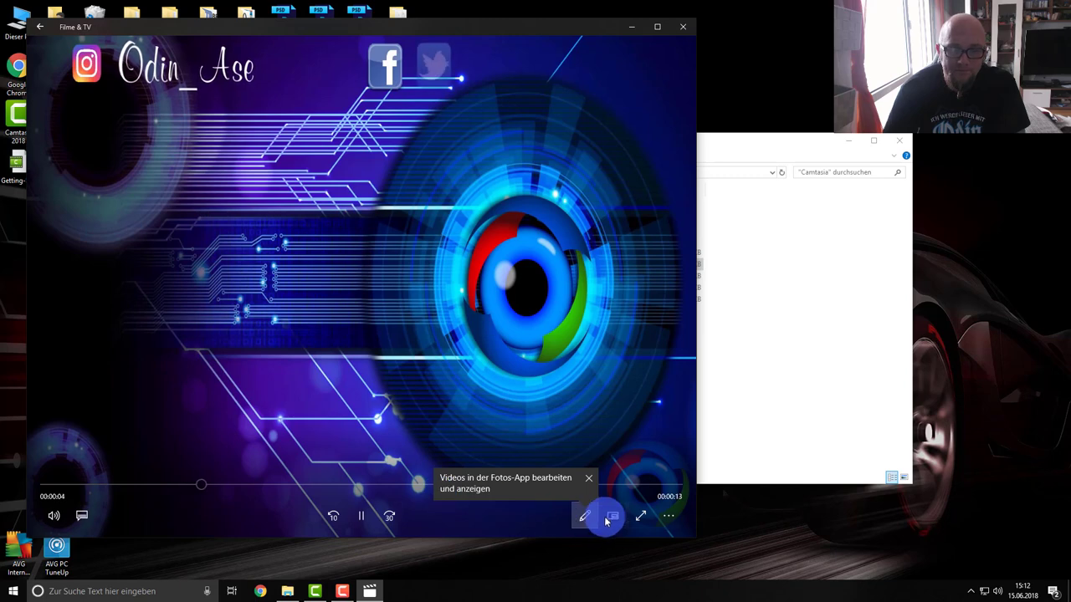
- Adjust the playback volume of test1, watch the video enlarged to full screen, and close the player
click(52, 517)
drag(167, 479, 78, 478)
double_click(674, 50)
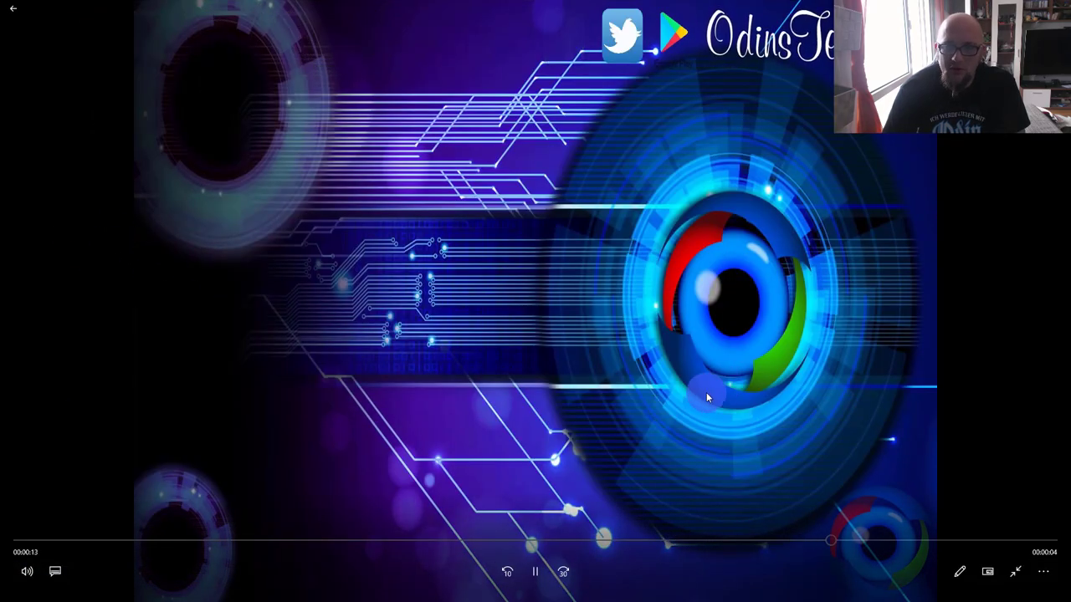
click(969, 202)
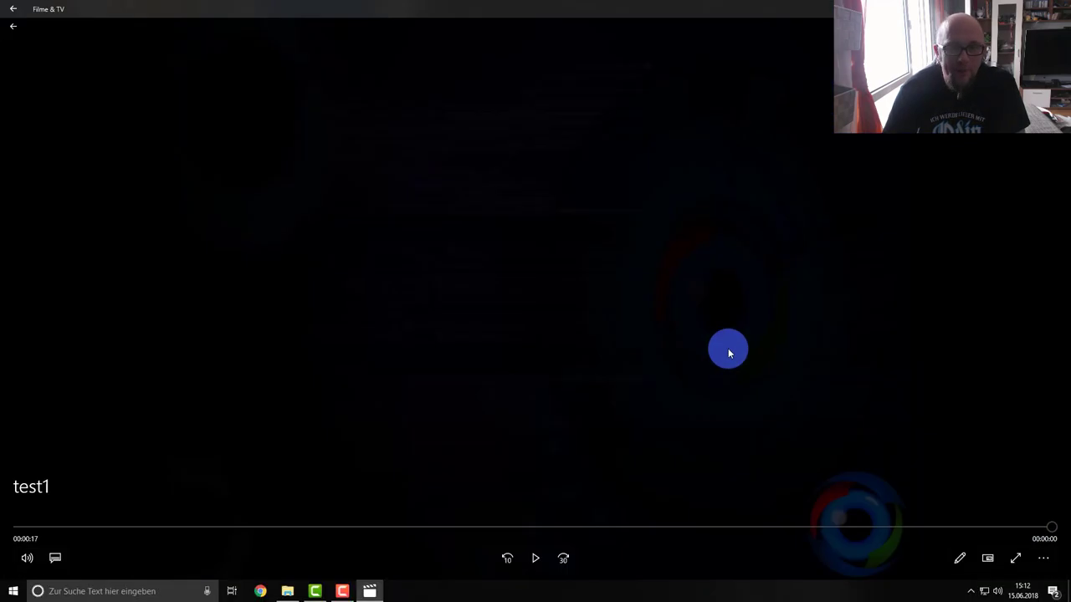
key(alt+F4)
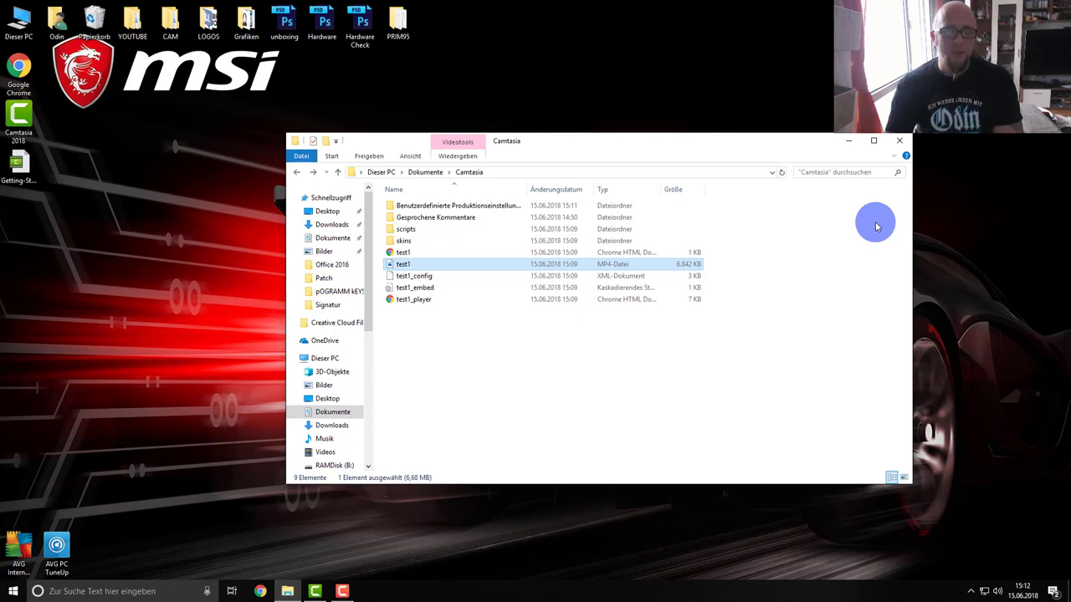
- Open the Benutzerdefinierte Produktionseinstellungen 18.0 folder to check its files, and start Camtasia 2018 with a new project
double_click(428, 208)
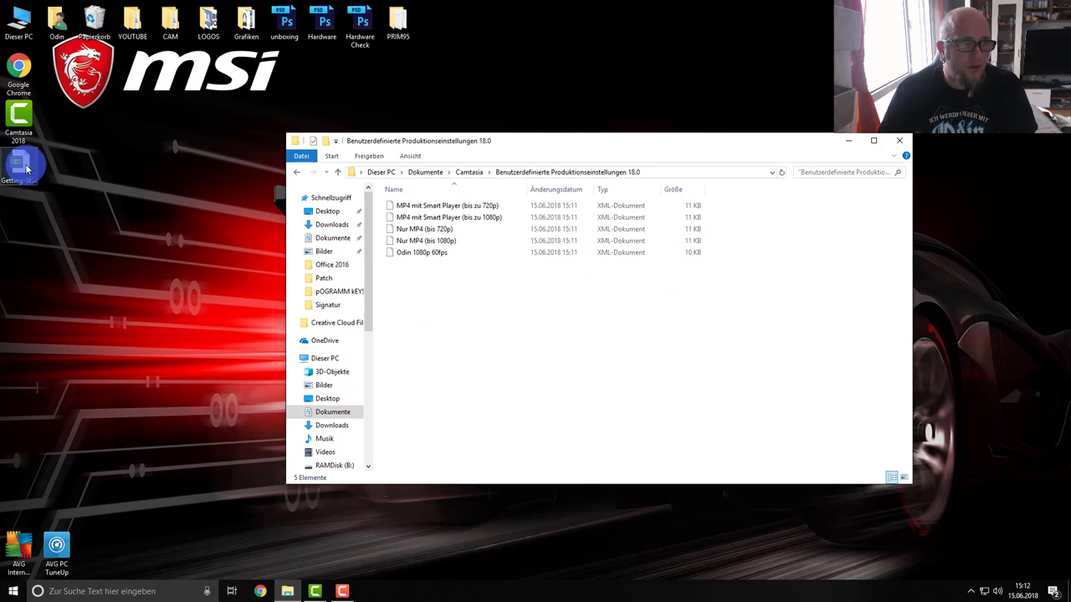
double_click(29, 117)
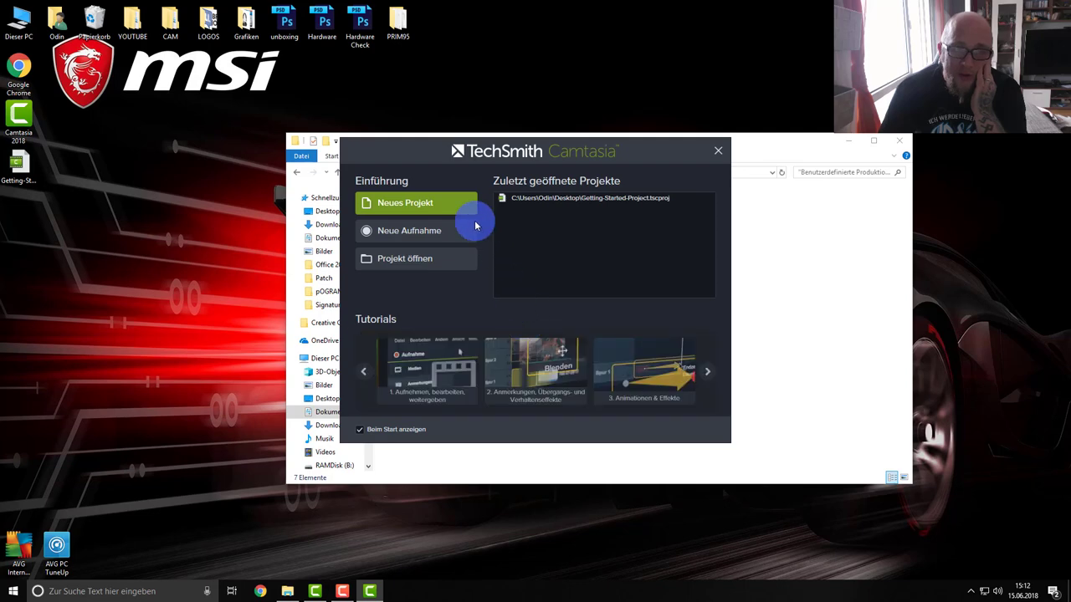
click(444, 208)
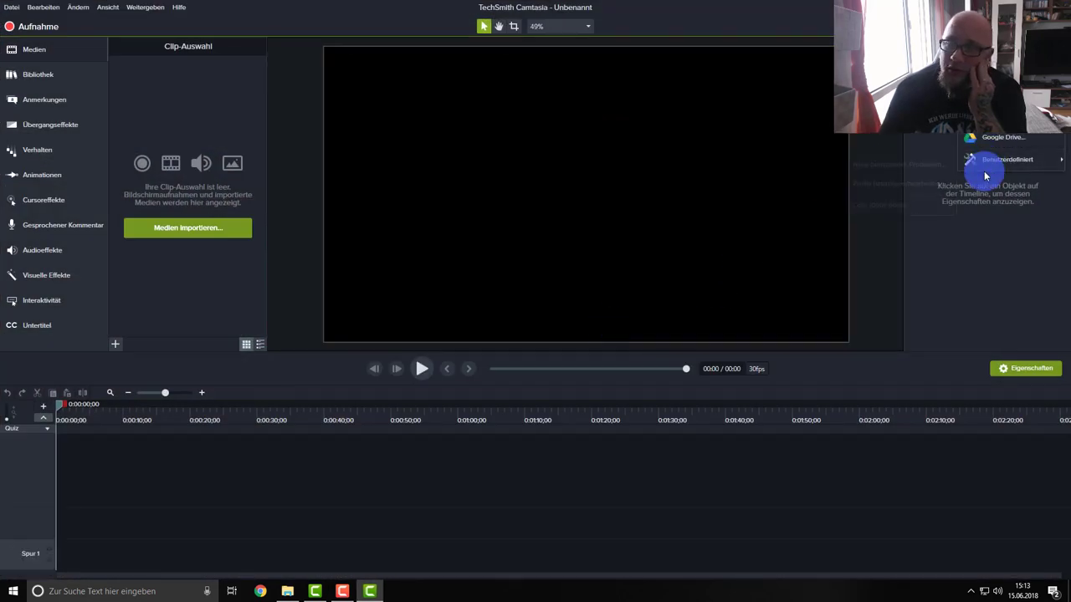
- Open the production profile management and view the MP4 mit Smart Player (bis zu 1080p) and Nur MP4 (bis 1080p) profiles
mouse_move(989, 161)
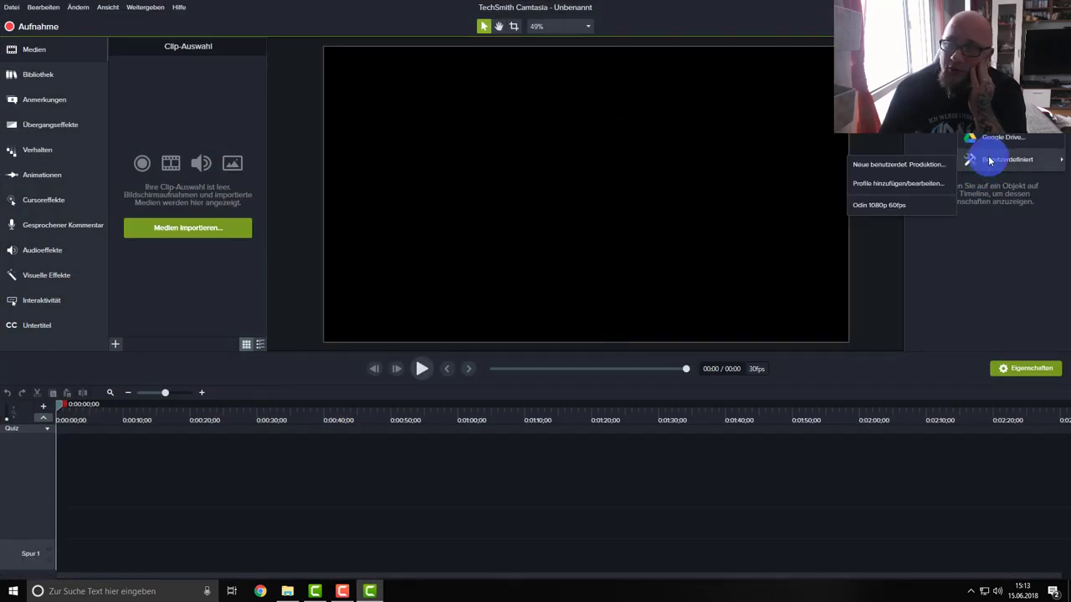
click(901, 188)
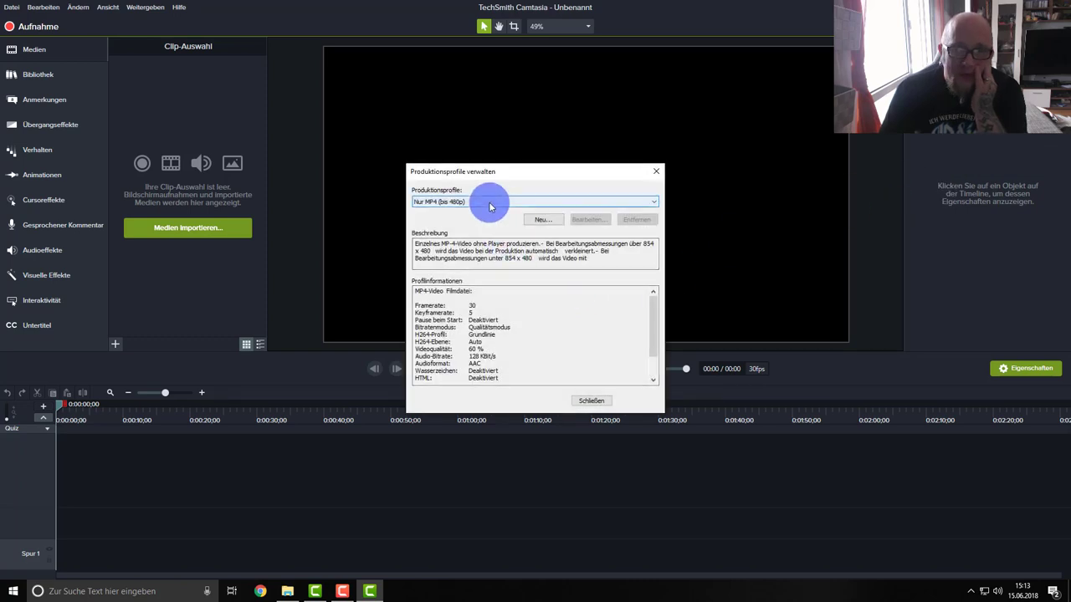
click(490, 204)
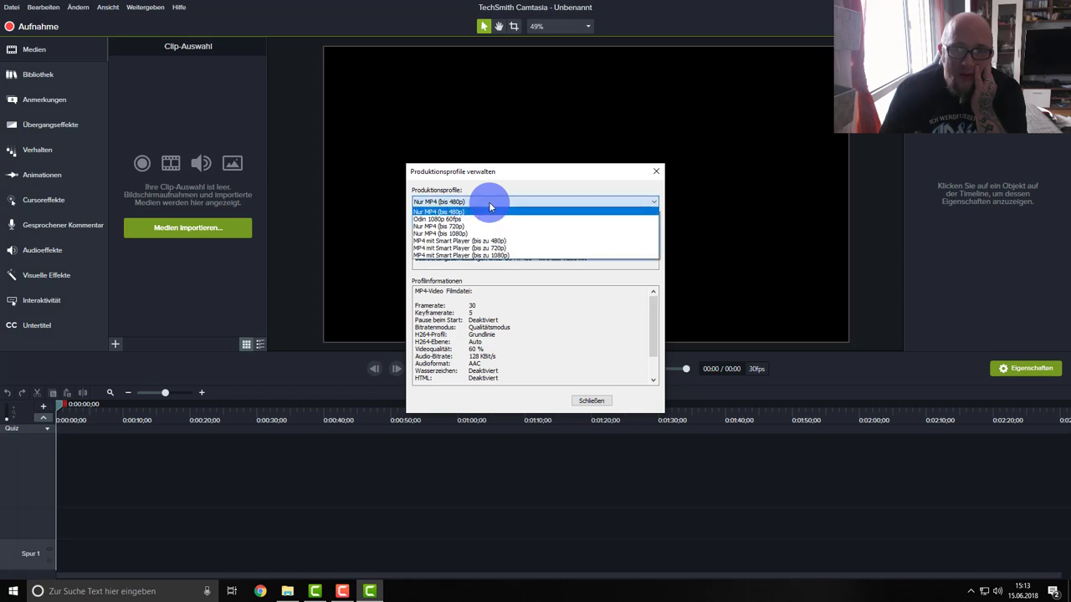
click(503, 255)
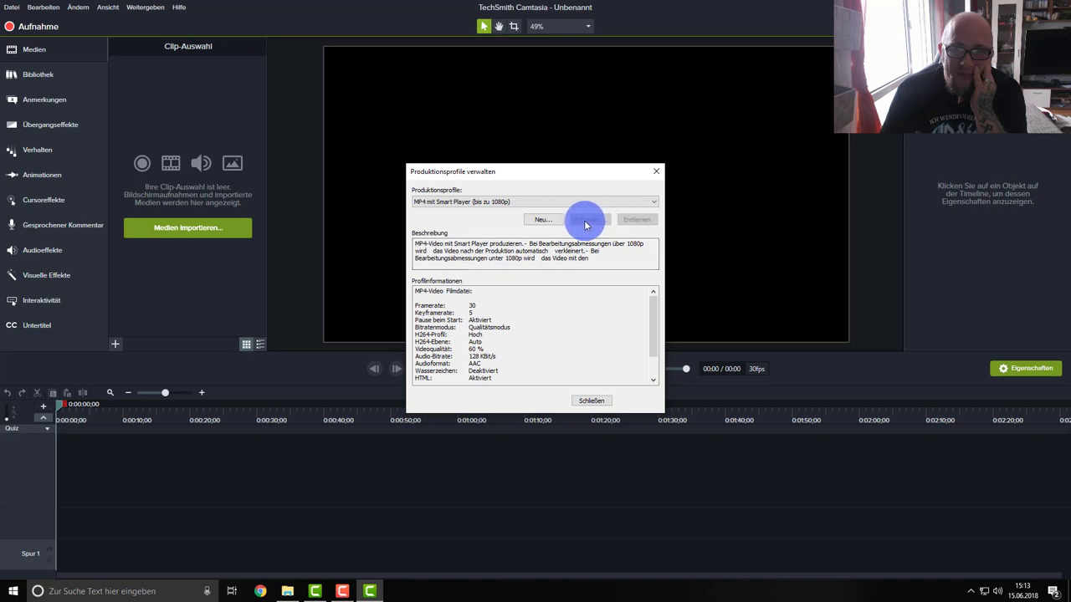
click(493, 207)
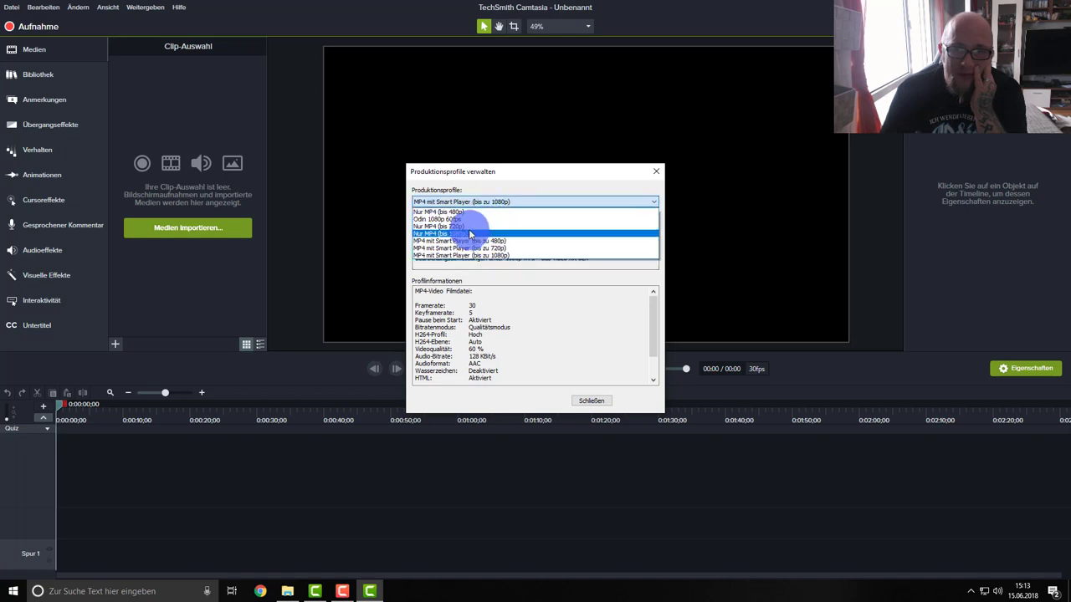
click(471, 234)
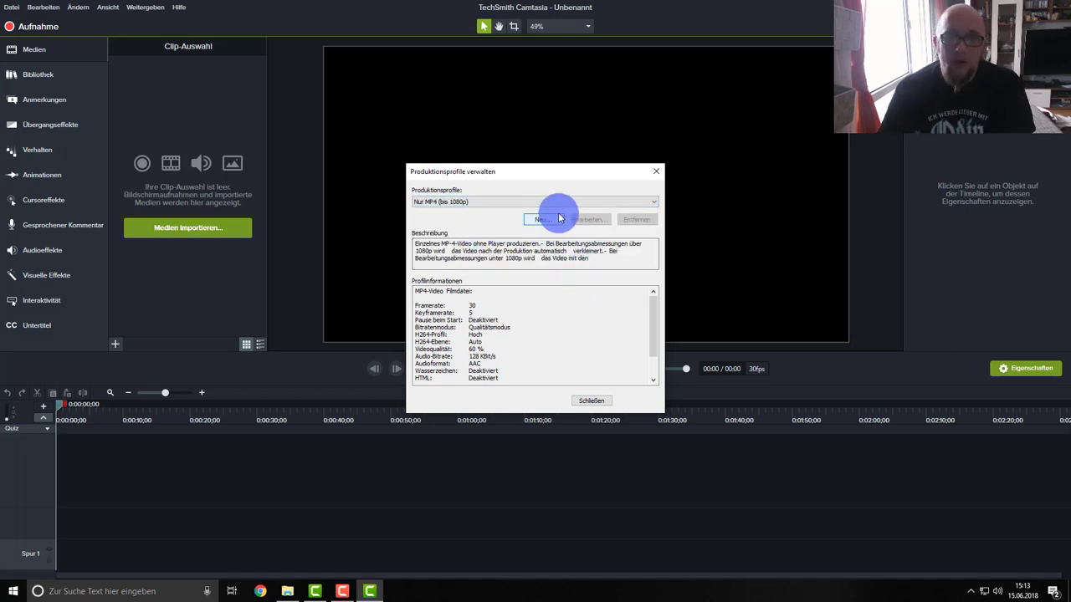
- Begin a new production profile named test1, review its size, video, audio and additional options, and discard it
click(544, 219)
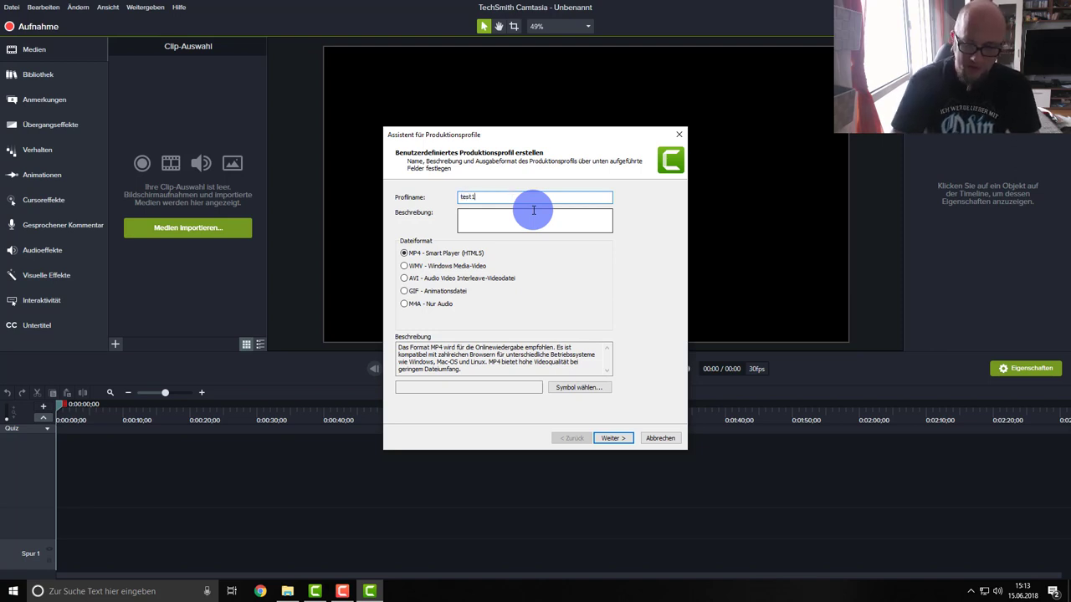
text(test1)
click(613, 438)
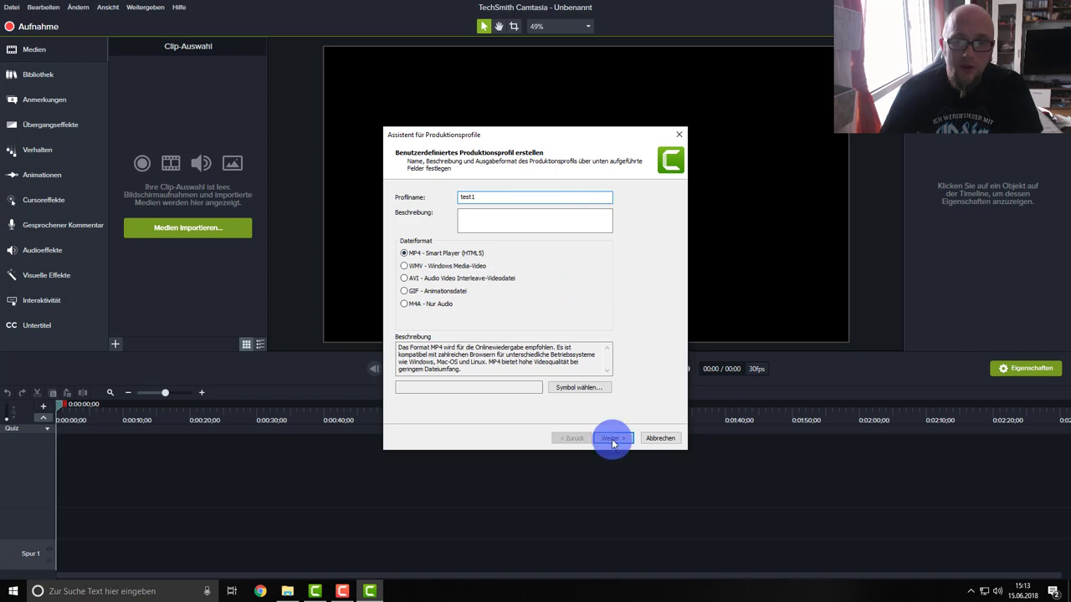
click(441, 191)
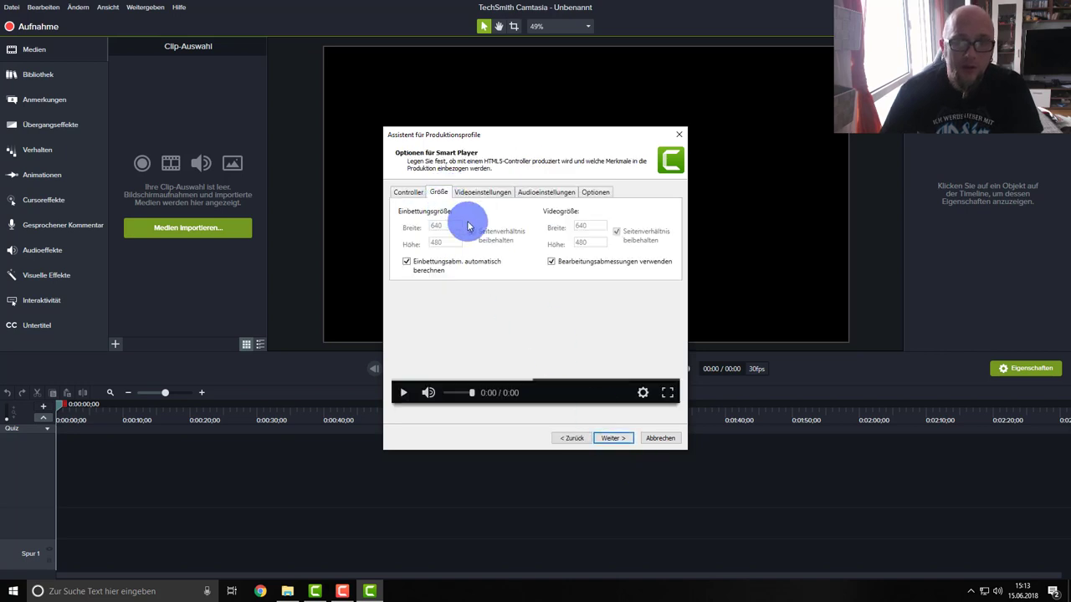
click(481, 194)
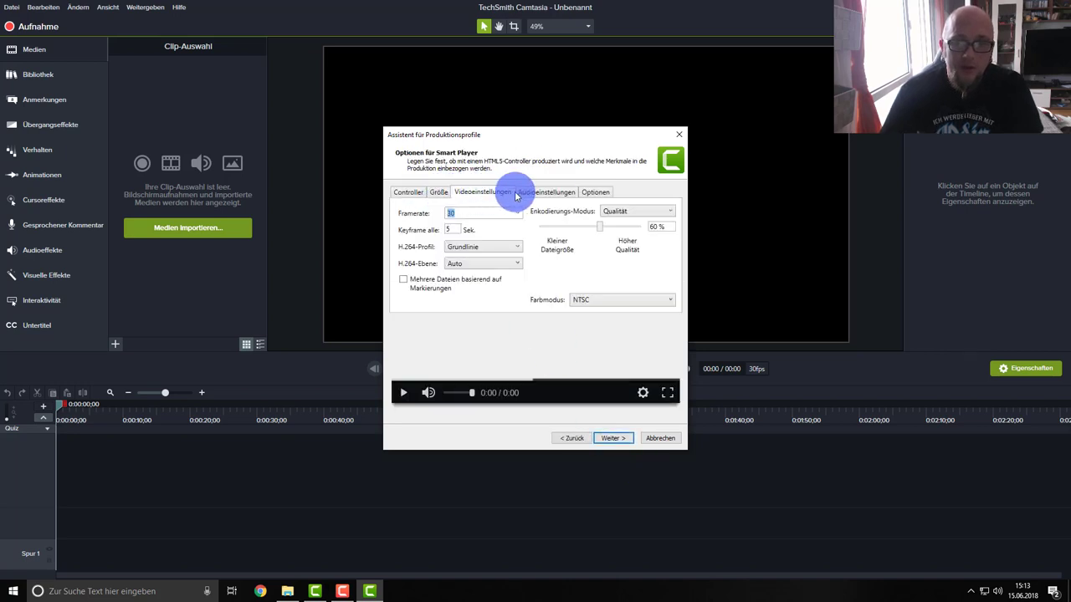
click(522, 194)
click(598, 191)
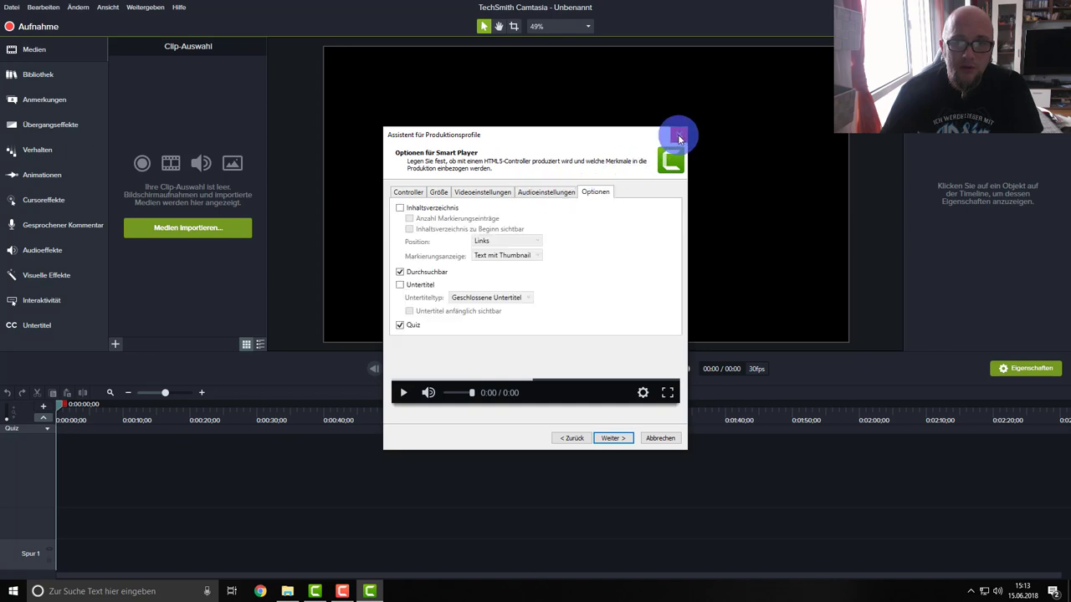
click(678, 134)
click(604, 401)
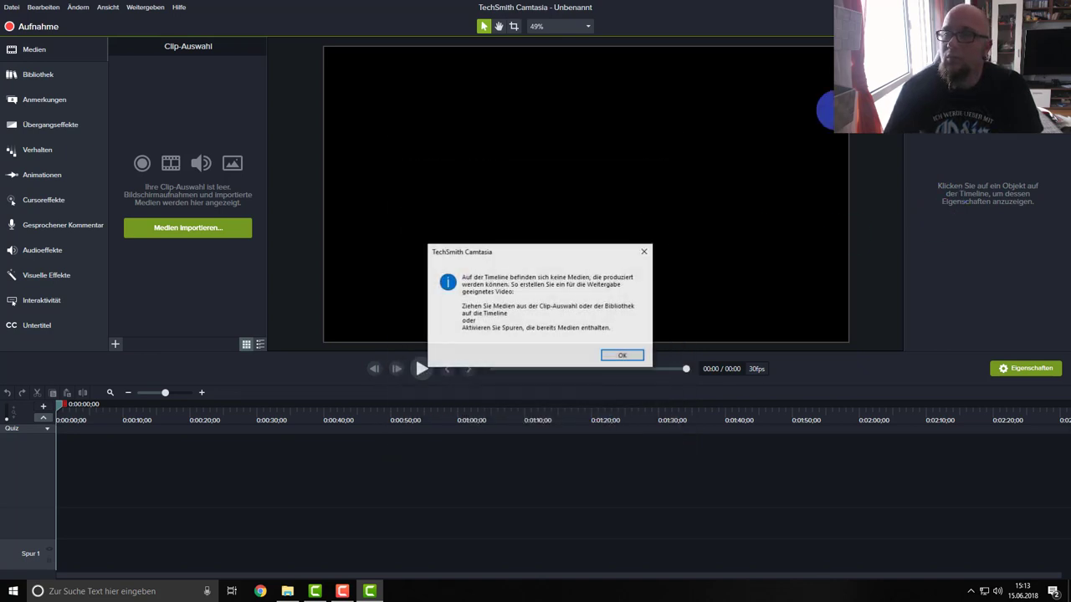
- Dismiss the empty-timeline notice and place the Apartment-01 icon from the library's Buildings folder on Spur 1
click(628, 357)
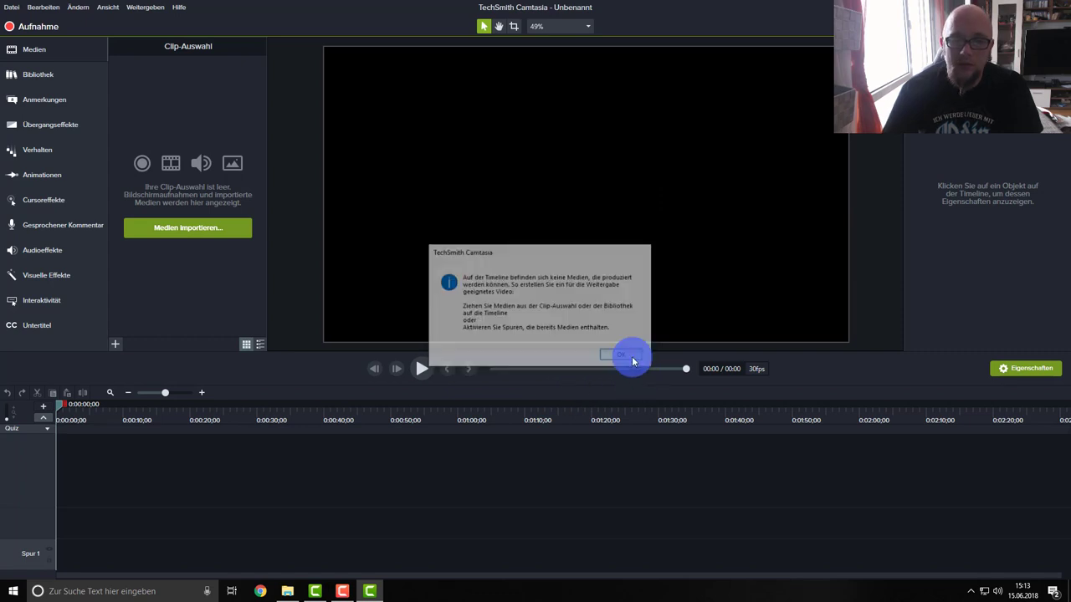
click(35, 74)
click(115, 109)
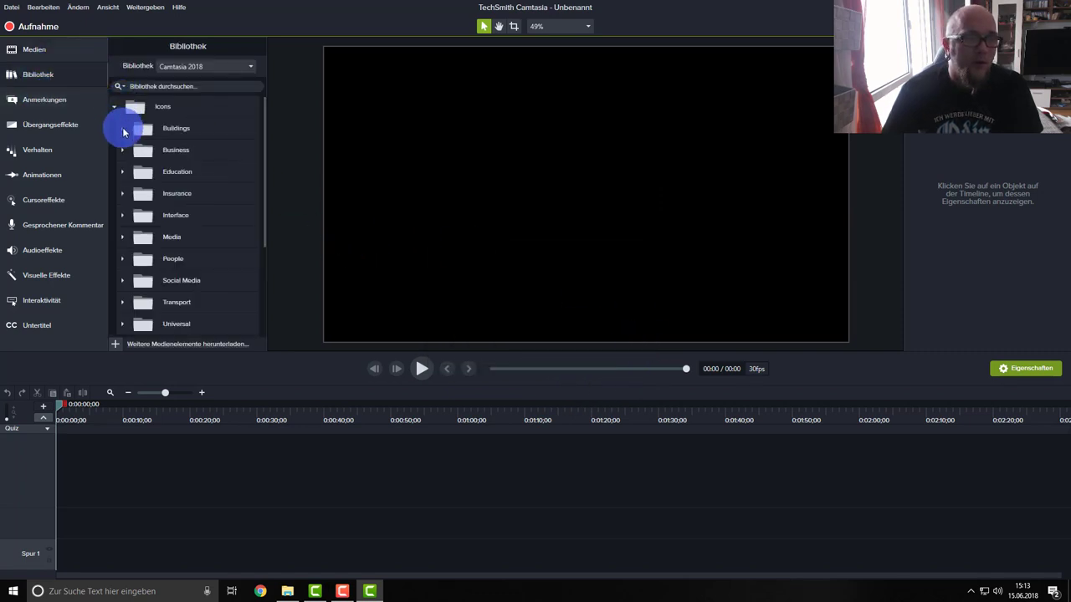
click(121, 129)
double_click(152, 157)
drag(153, 157, 48, 557)
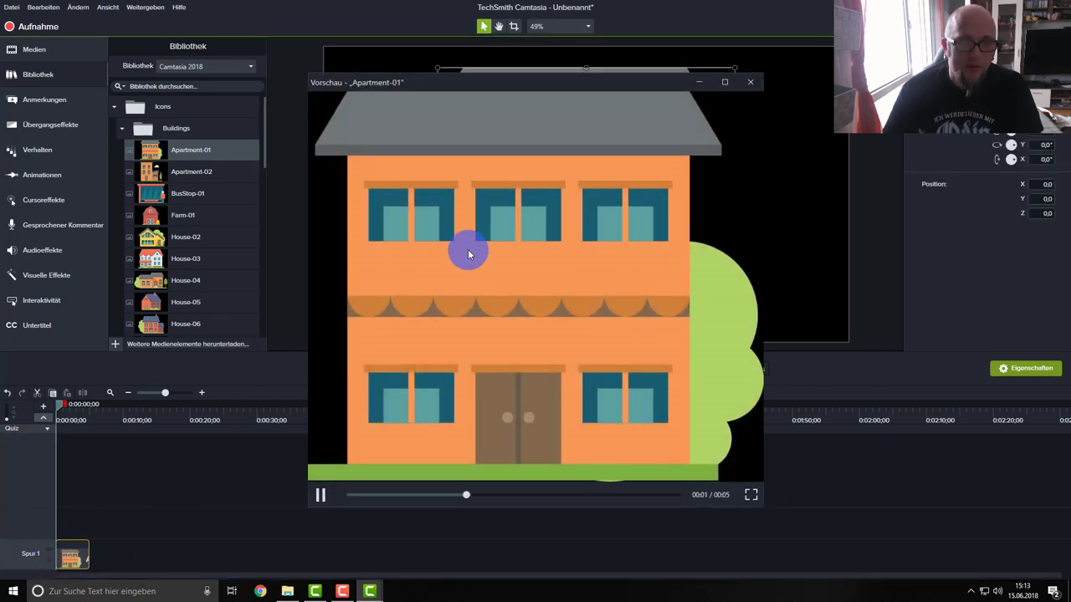
click(750, 82)
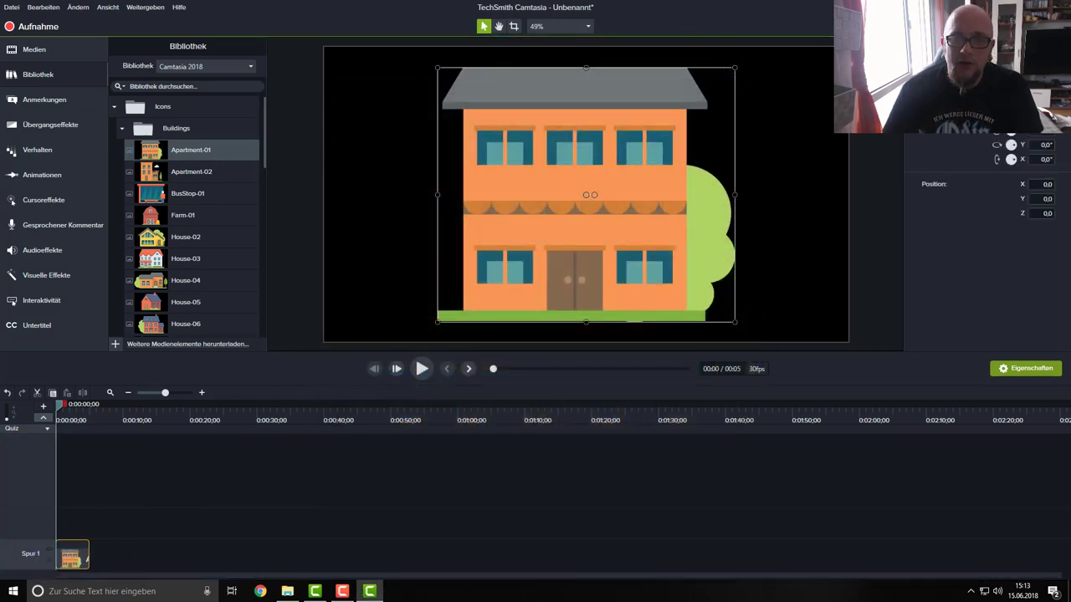
- Start a new custom production of the project and select the Nur MP4 (bis 480p) preset
click(1004, 50)
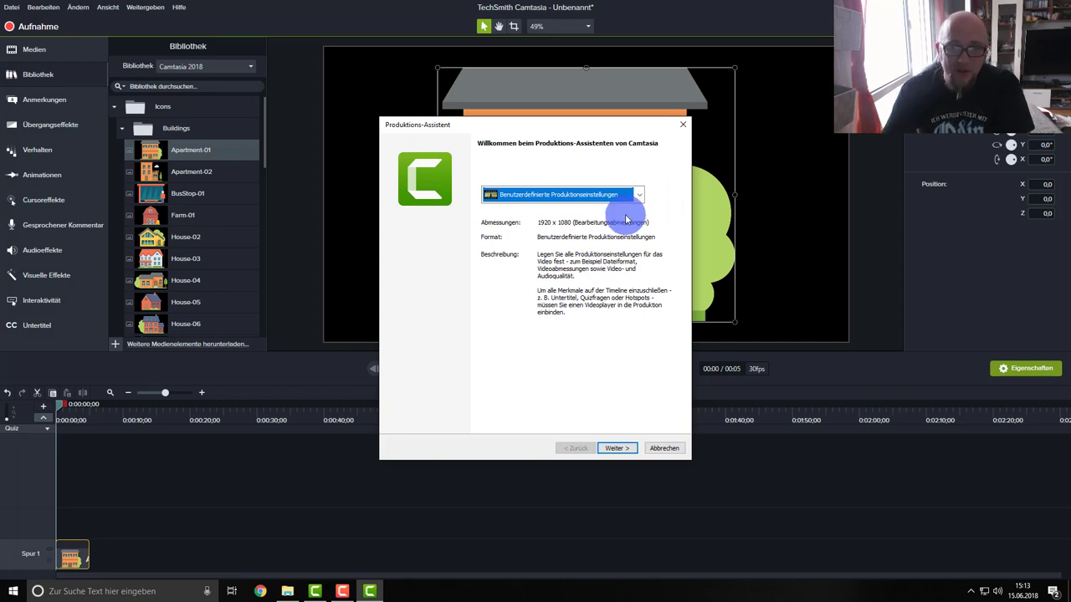
click(639, 195)
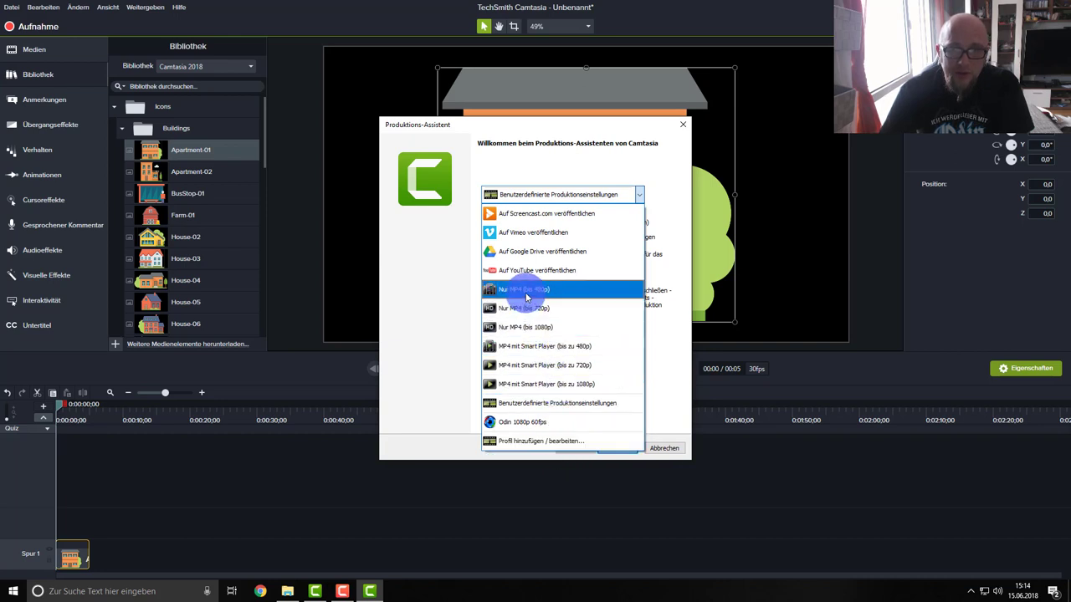
click(525, 289)
- Open the profile management from the production wizard and view the Nur MP4 (bis 1080p) profile
click(544, 195)
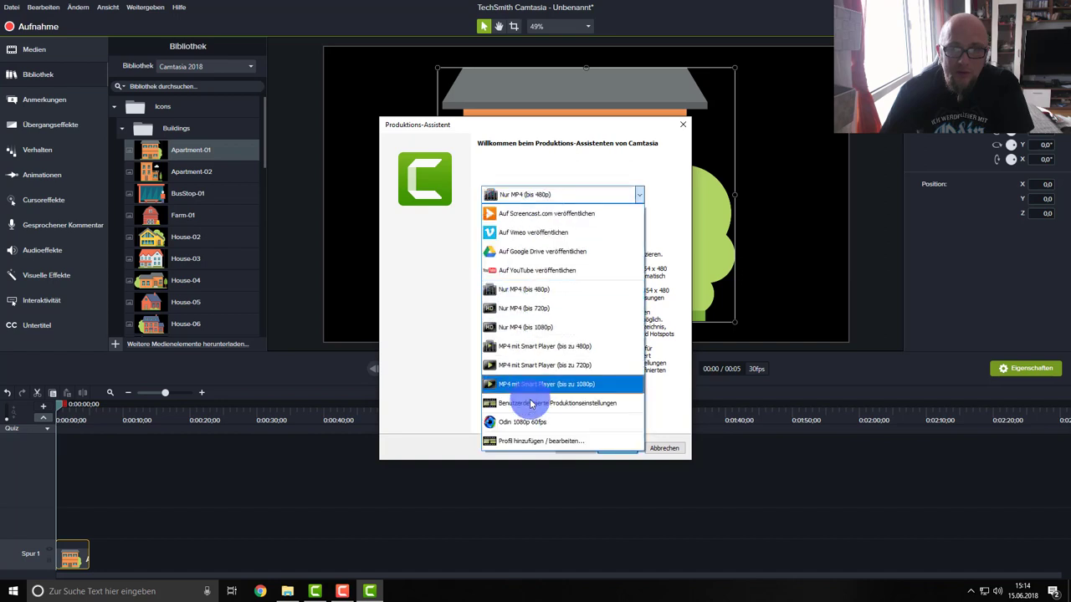
click(529, 442)
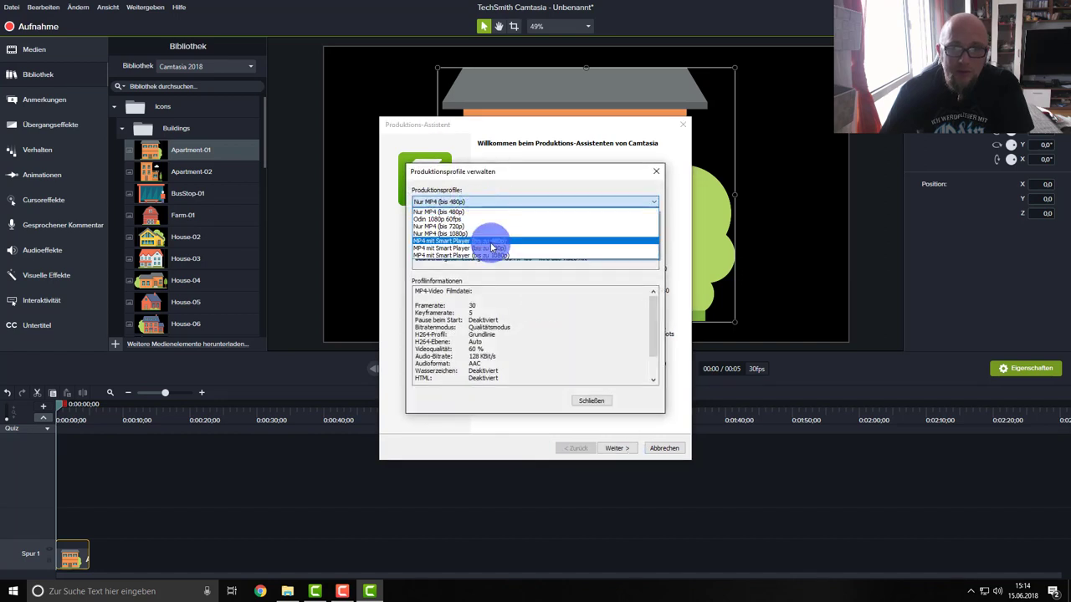
click(473, 233)
click(470, 239)
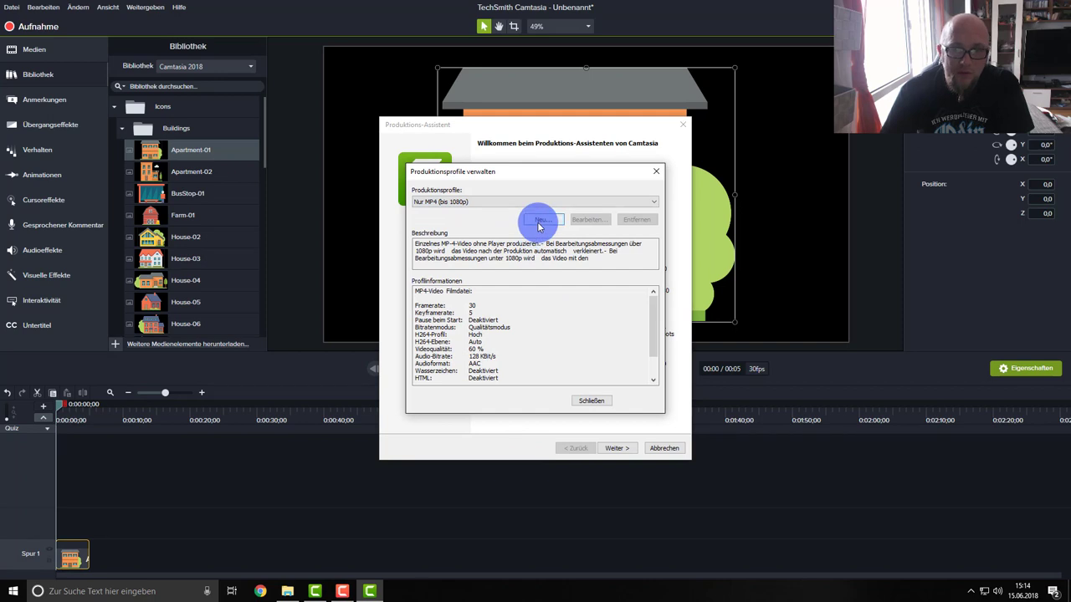
- Begin another new MP4 Smart Player profile, check its embedding and video size options, and discard it
click(540, 223)
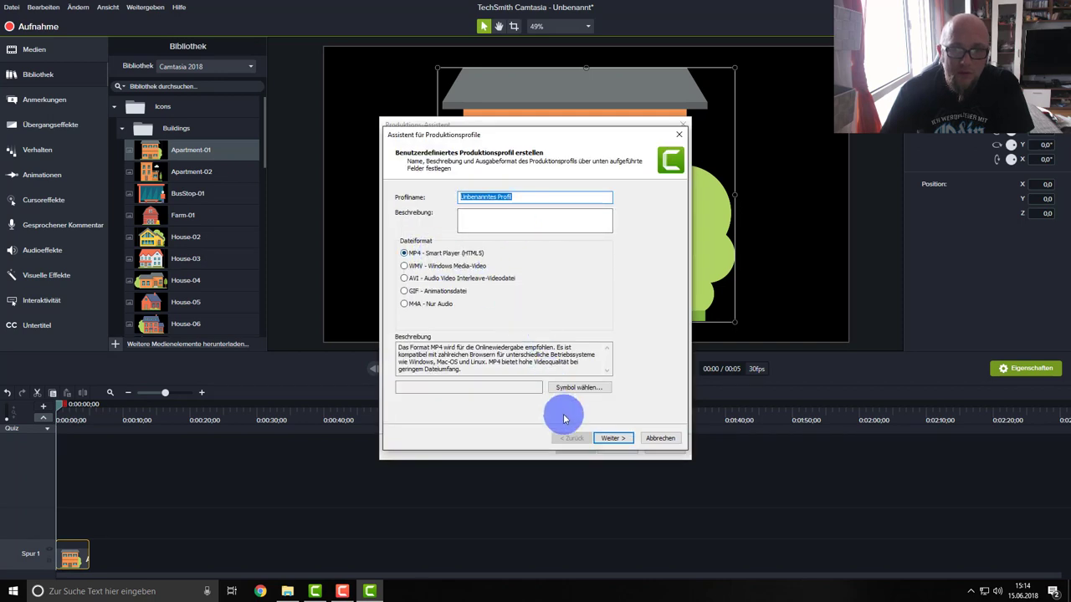
click(611, 438)
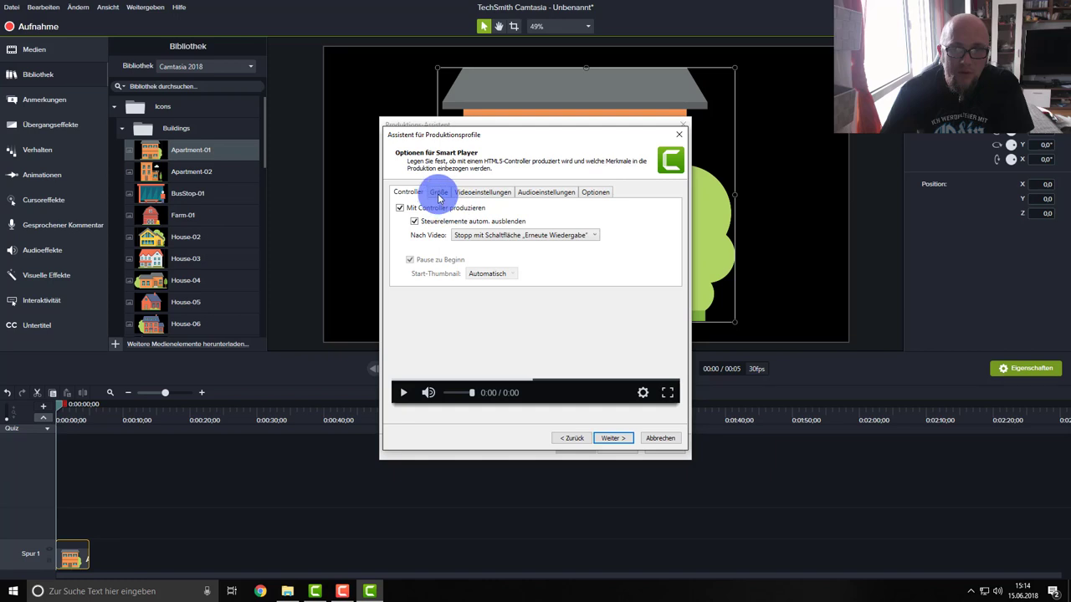
click(439, 196)
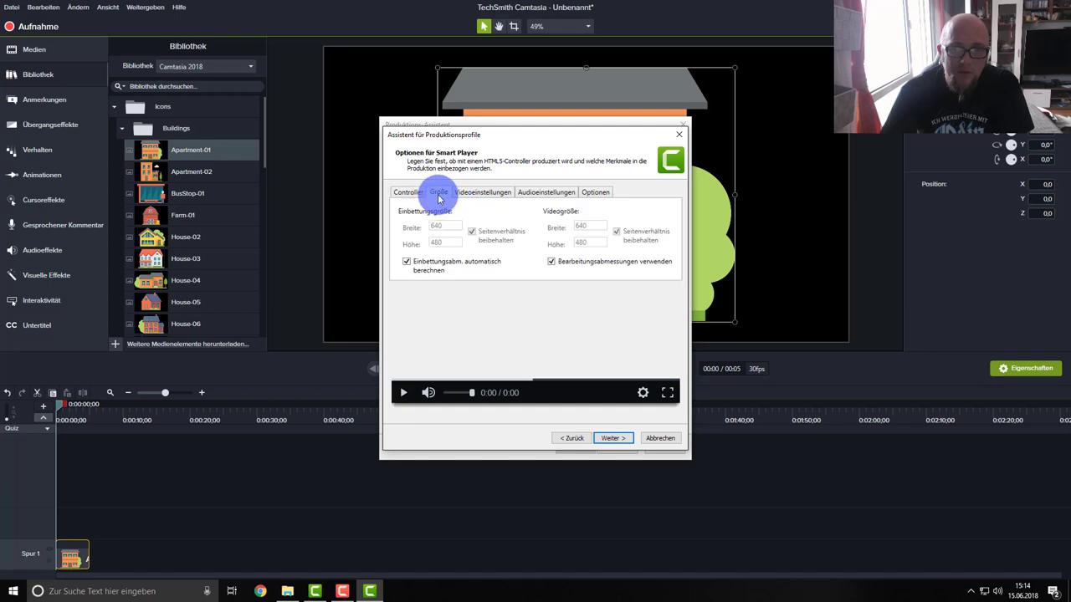
click(678, 133)
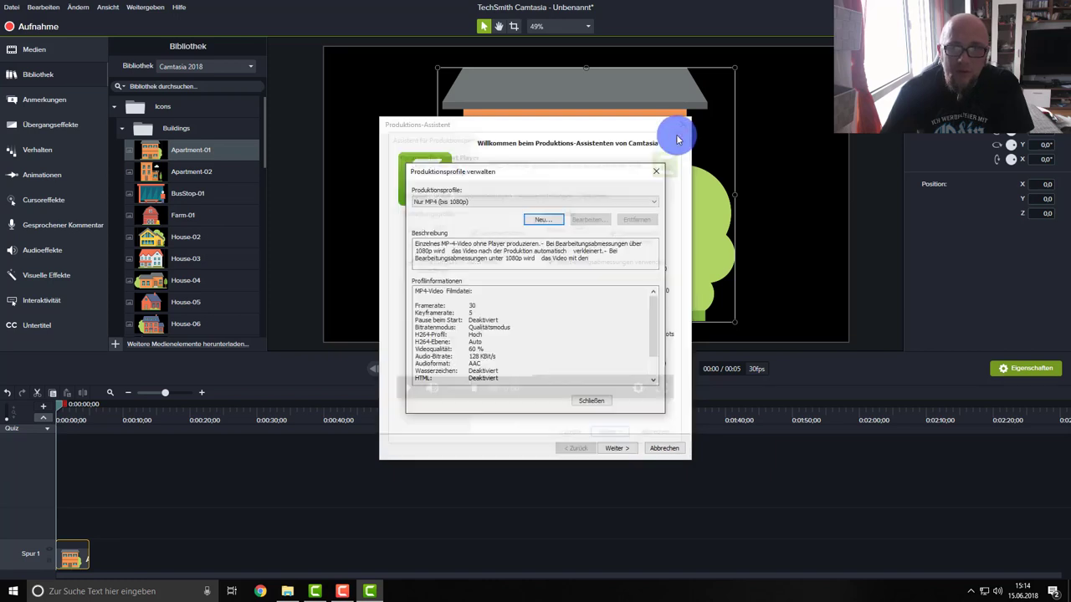
- Edit the Odin 1080p 60fps production profile, setting its video size to 1920 × 1080 without keeping the aspect ratio
click(590, 202)
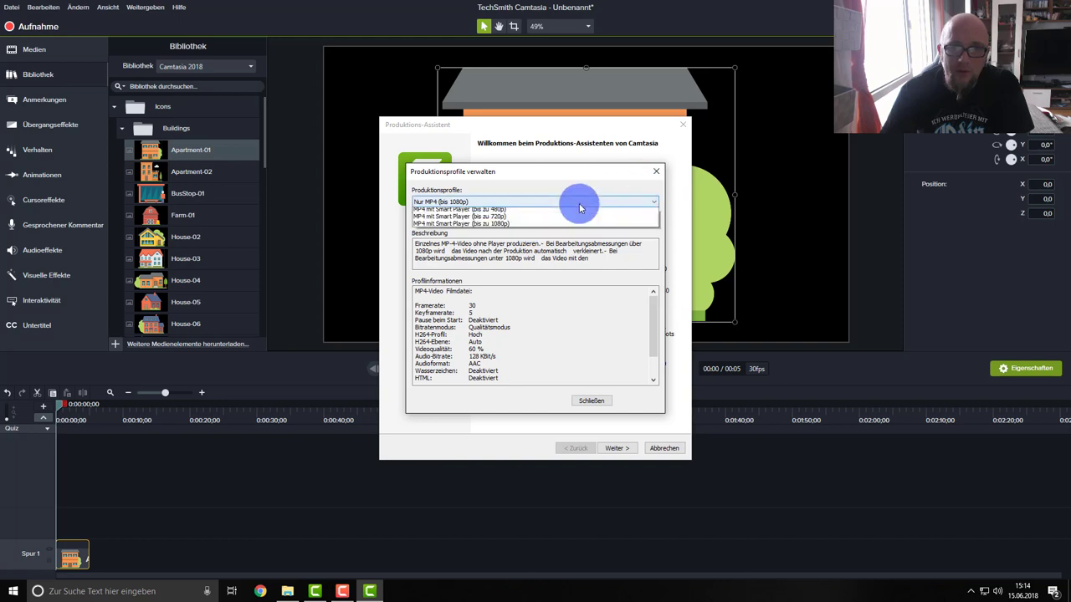
click(485, 220)
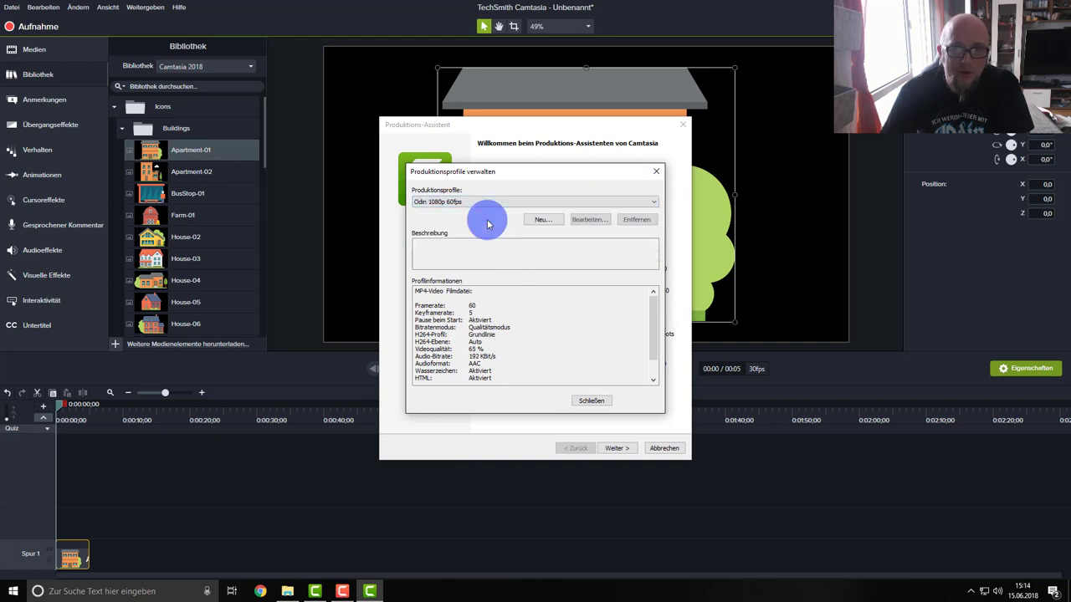
click(585, 222)
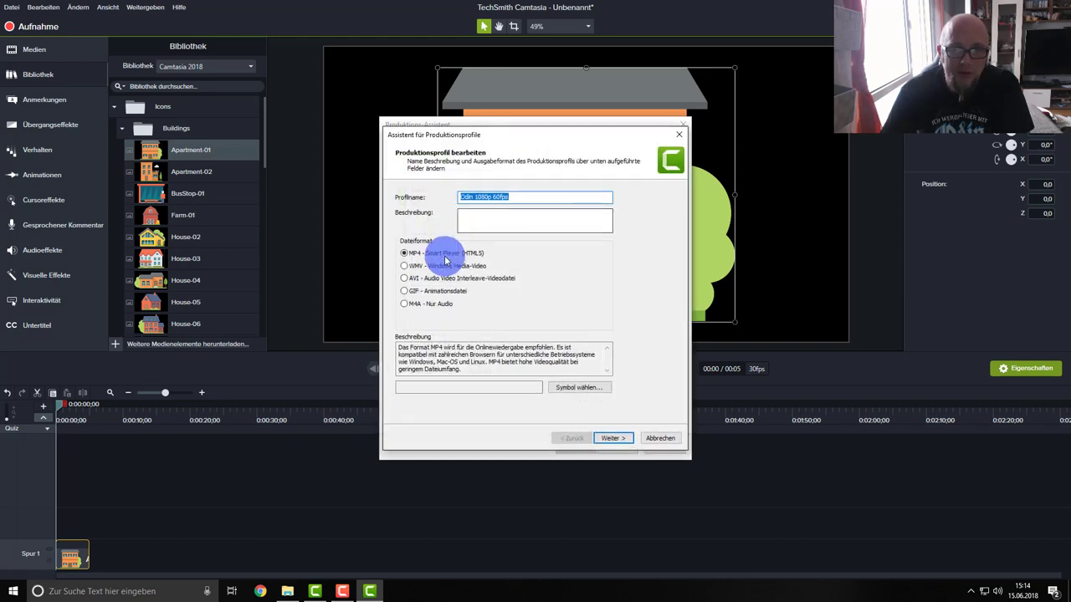
click(615, 437)
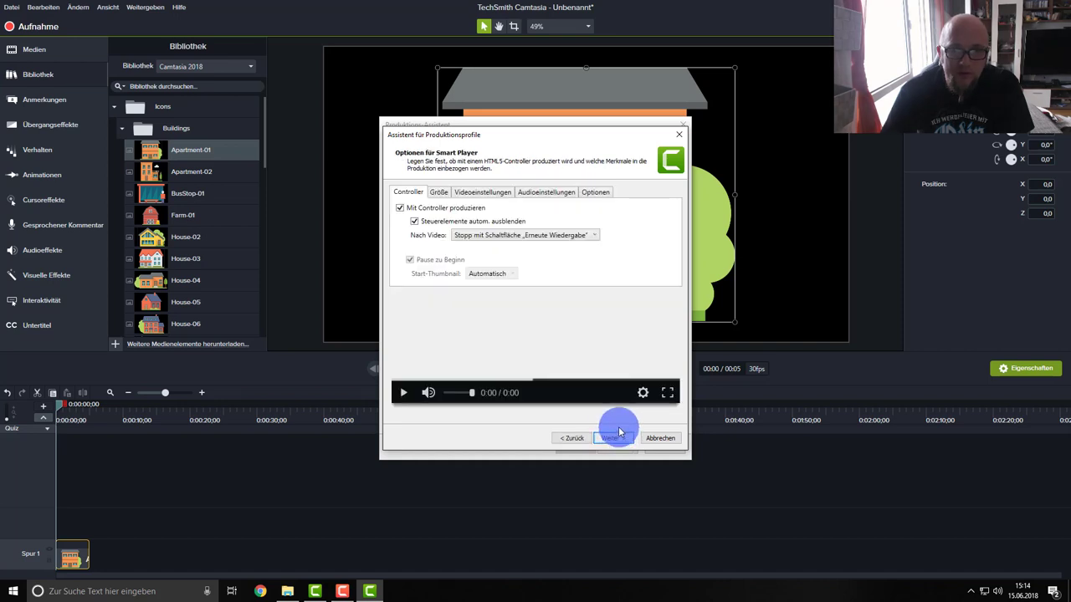
click(440, 194)
double_click(595, 224)
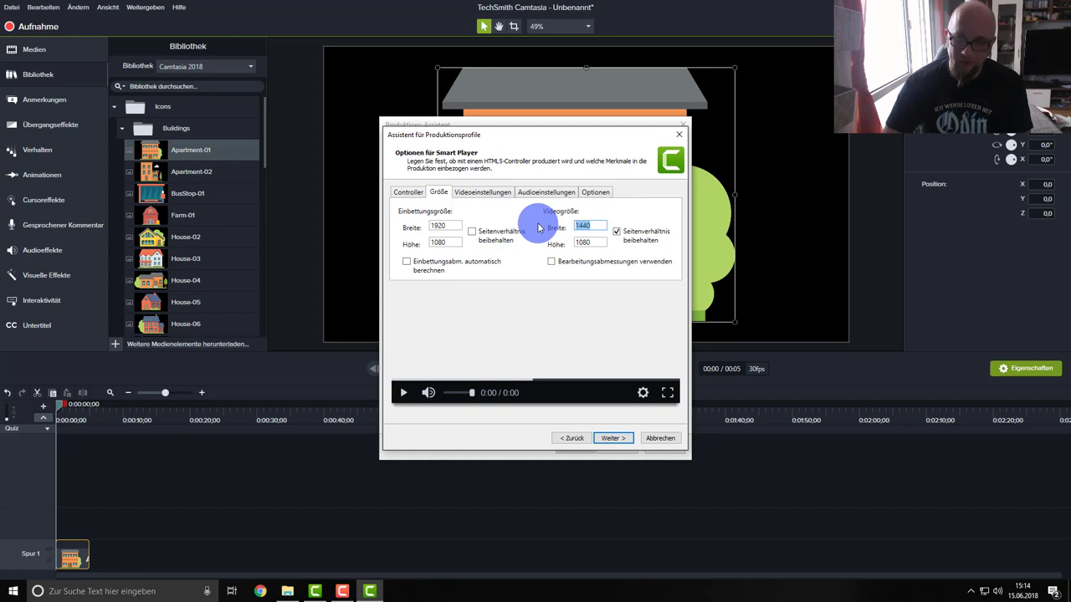
text(1920)
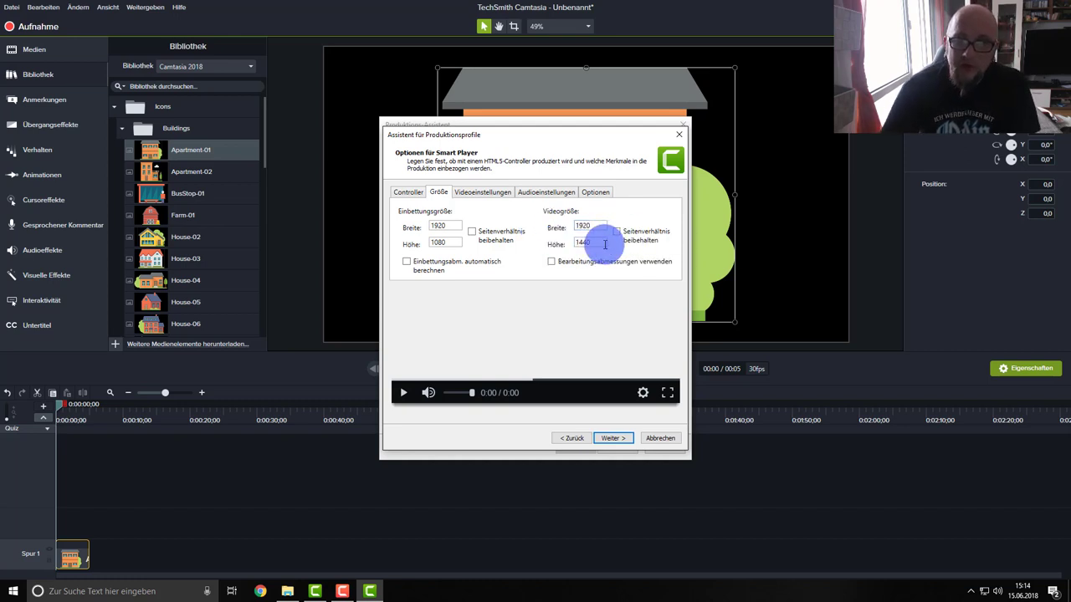
double_click(605, 244)
text(1)
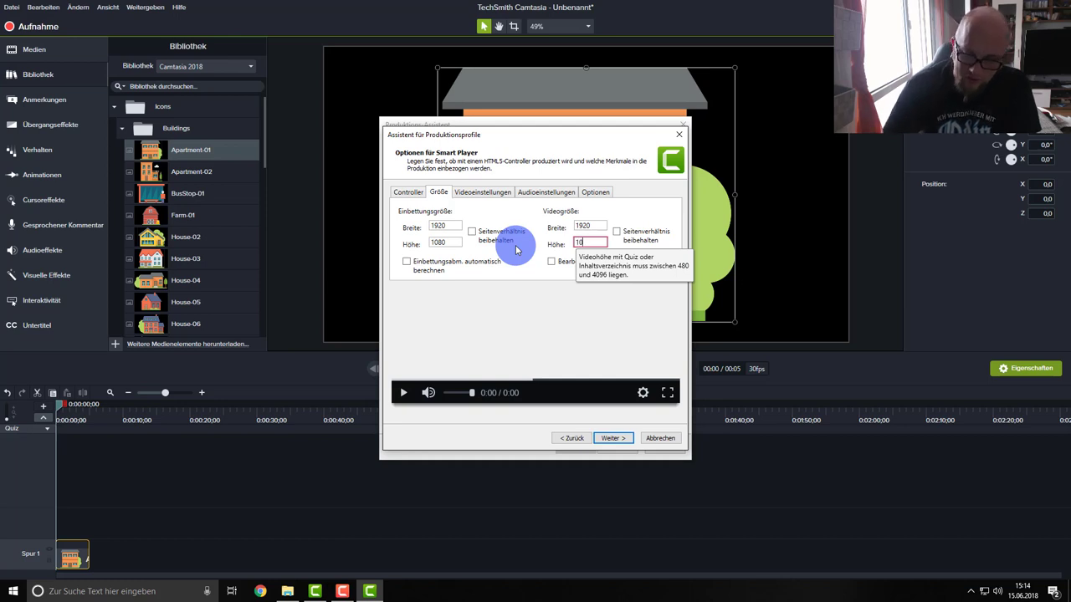
text(80)
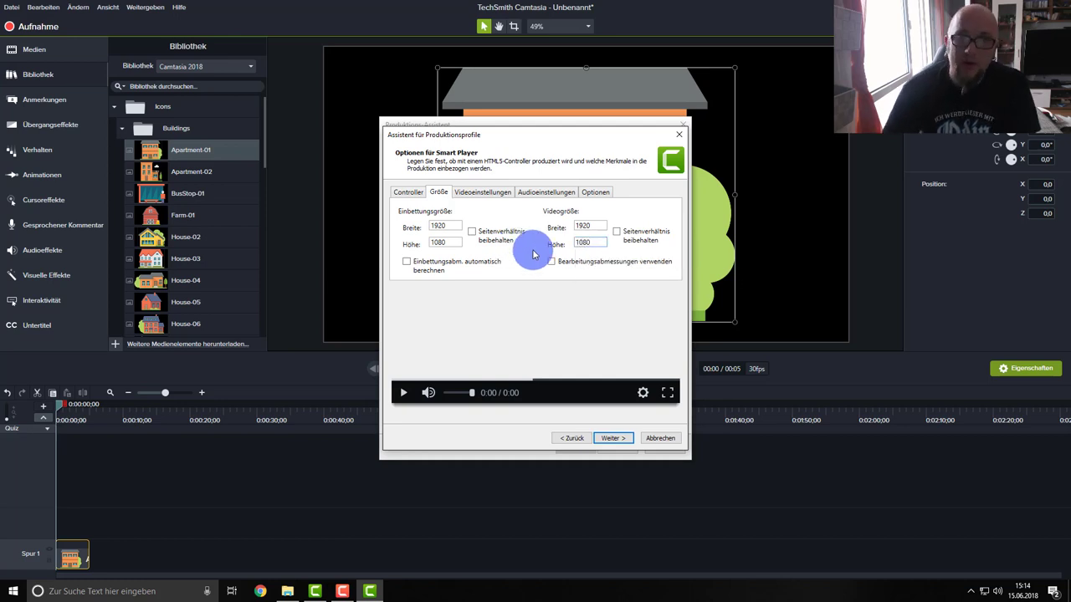
- Check the profile's video settings and save the edited profile
click(473, 197)
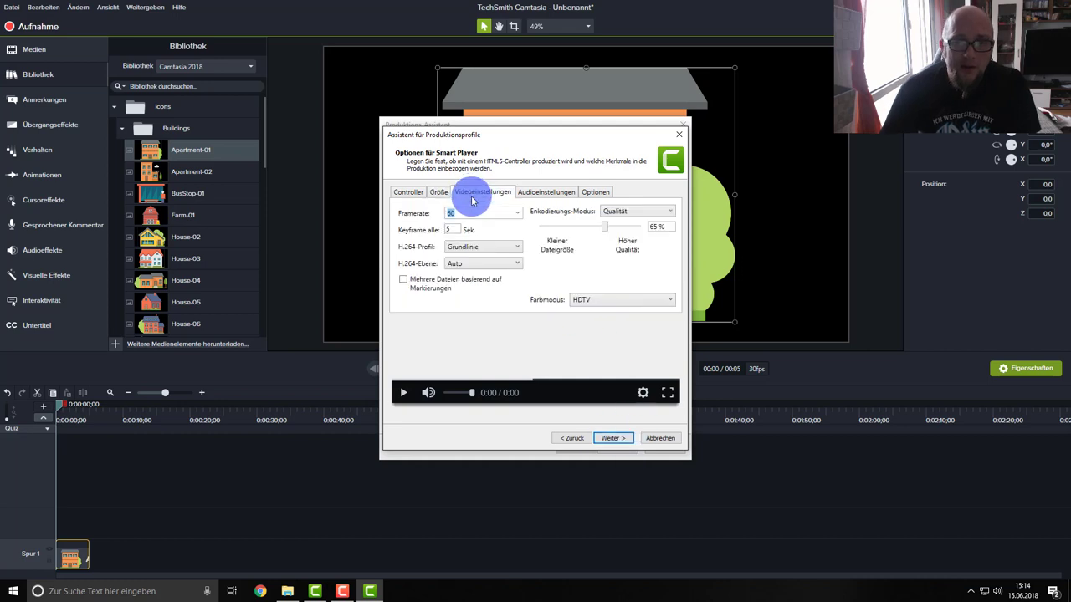
click(619, 438)
click(621, 444)
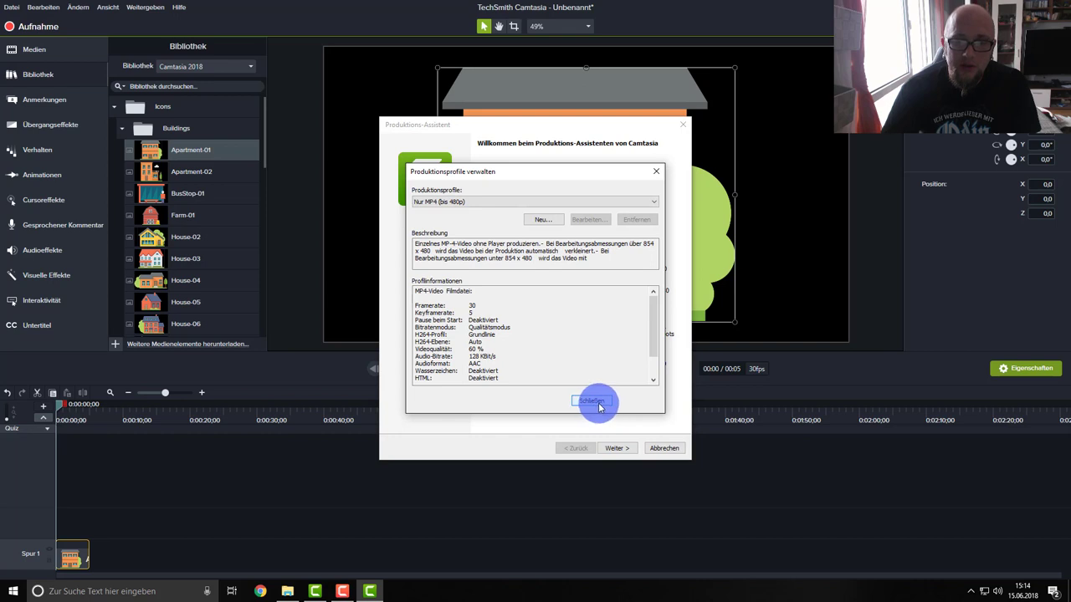
- Close the profile management and leave the production wizard without producing
click(592, 402)
click(490, 210)
click(619, 448)
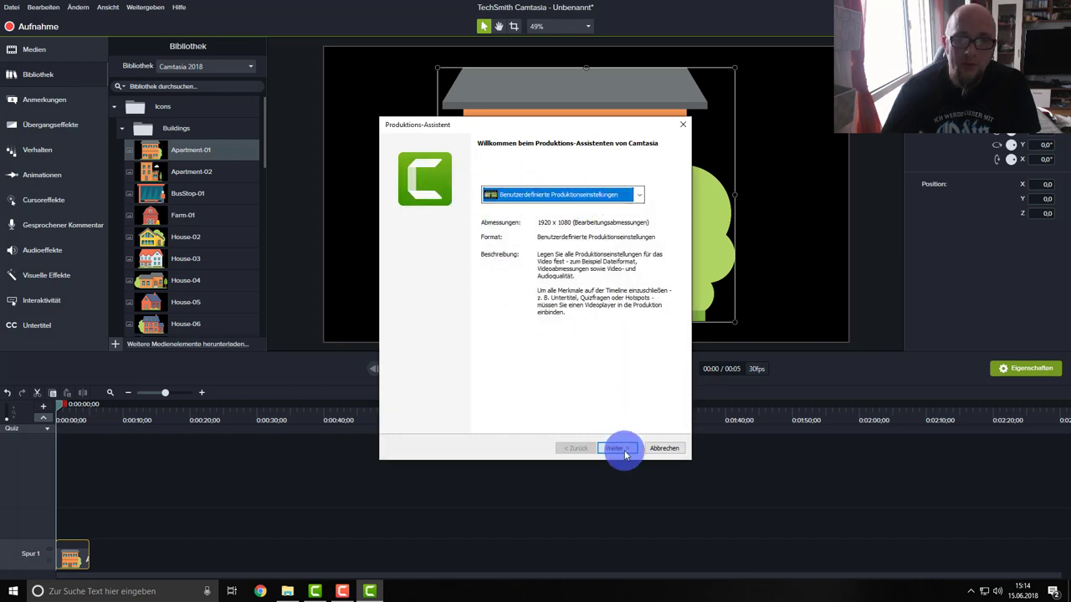
click(665, 448)
- Delete the Apartment-01 clip from Spur 1, collapse the library's Icons folder and switch to the project's media
click(86, 545)
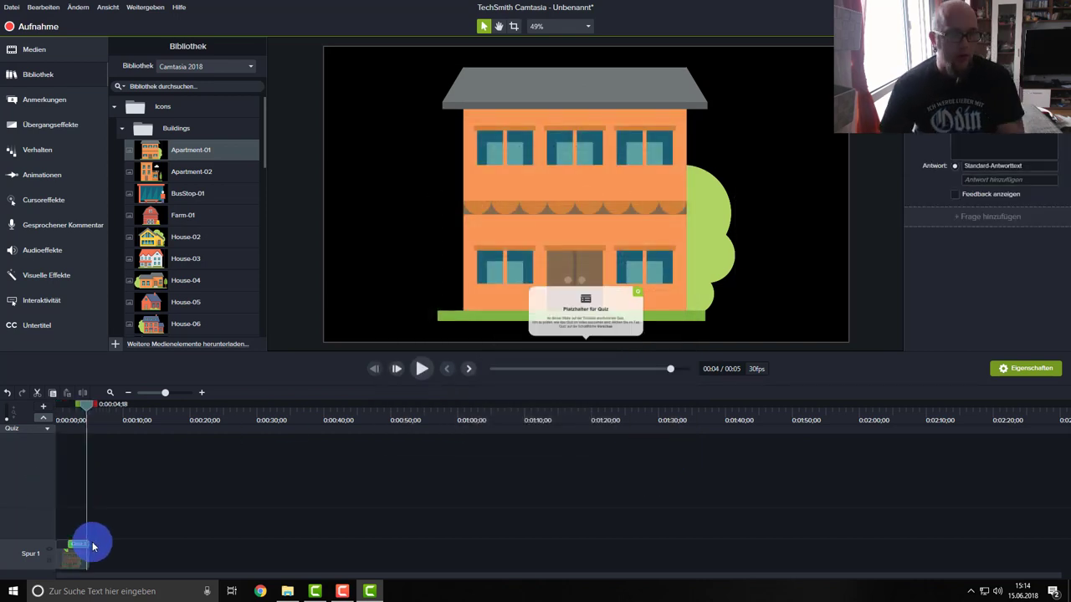
click(75, 554)
key(Delete)
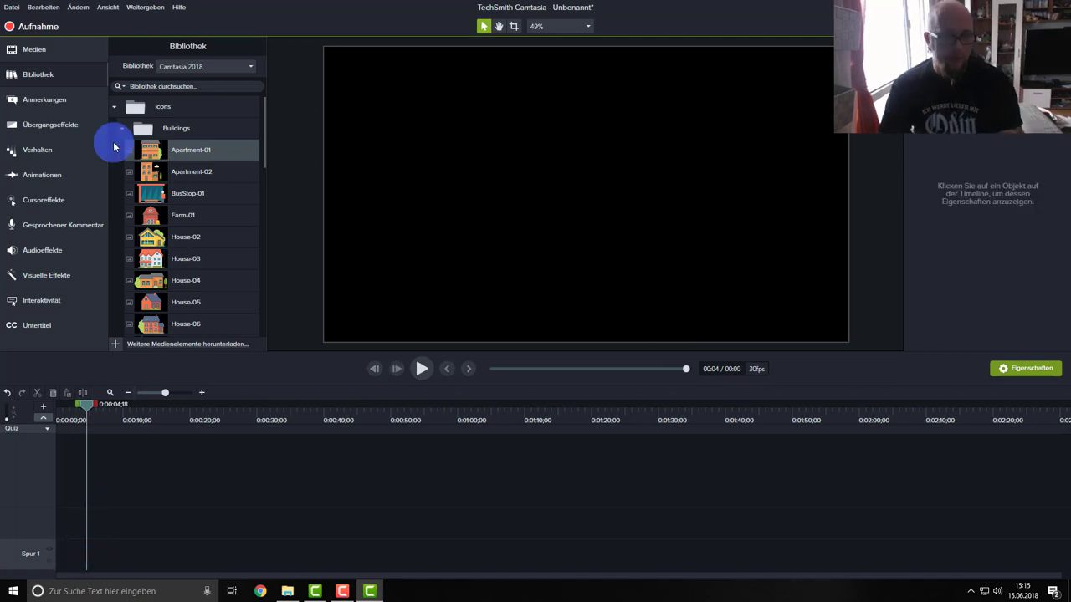
click(118, 114)
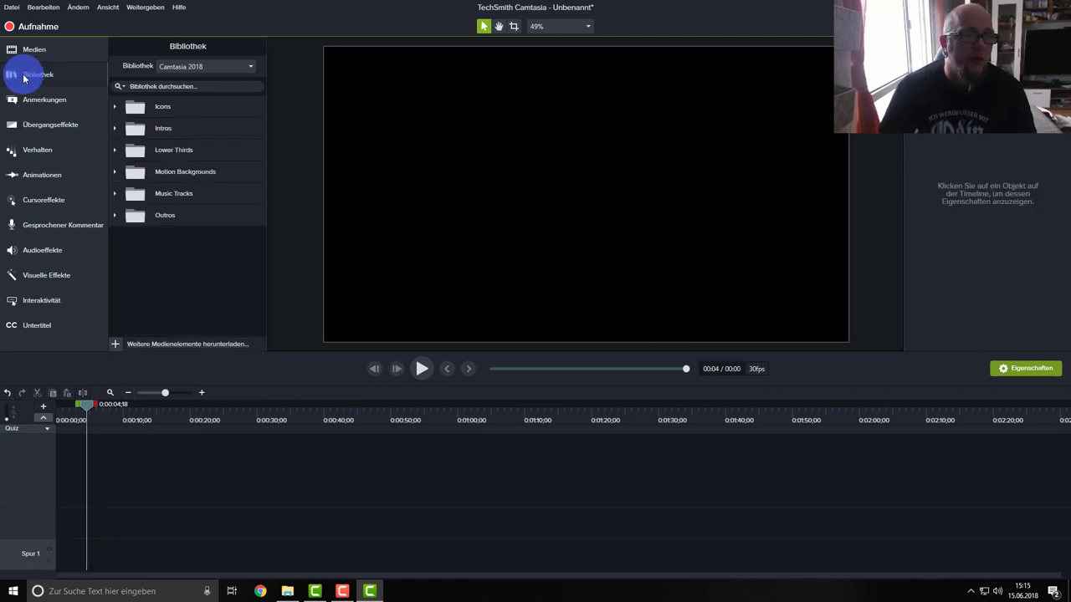
click(34, 50)
key(Delete)
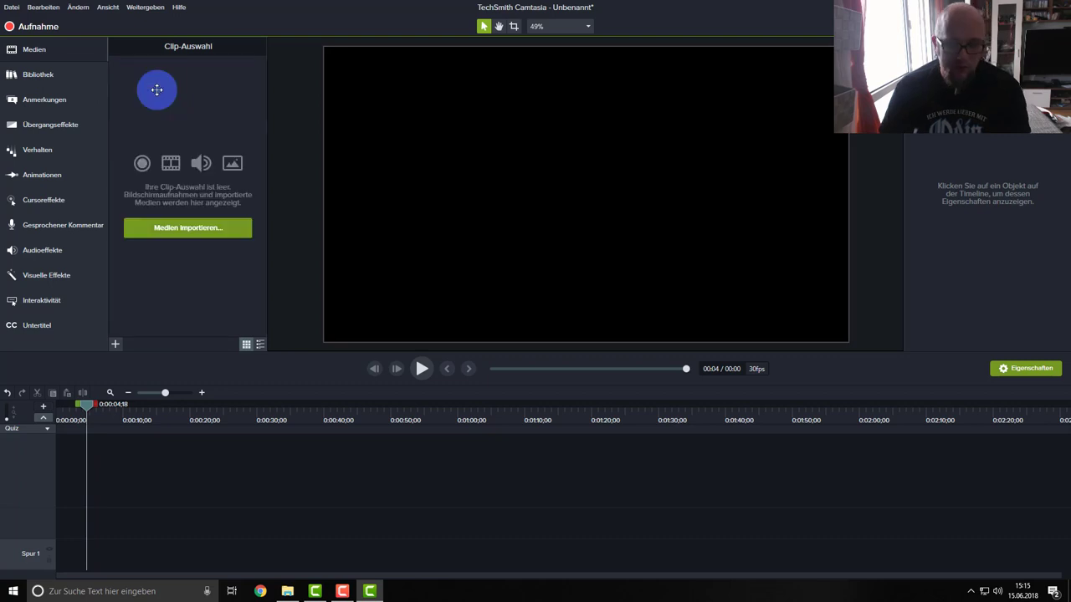
- Import the Abspan 3 video from AAA_YouTube\Intros\ENDCUT on DATEN (D:) into the media bin and close the file explorer
click(295, 594)
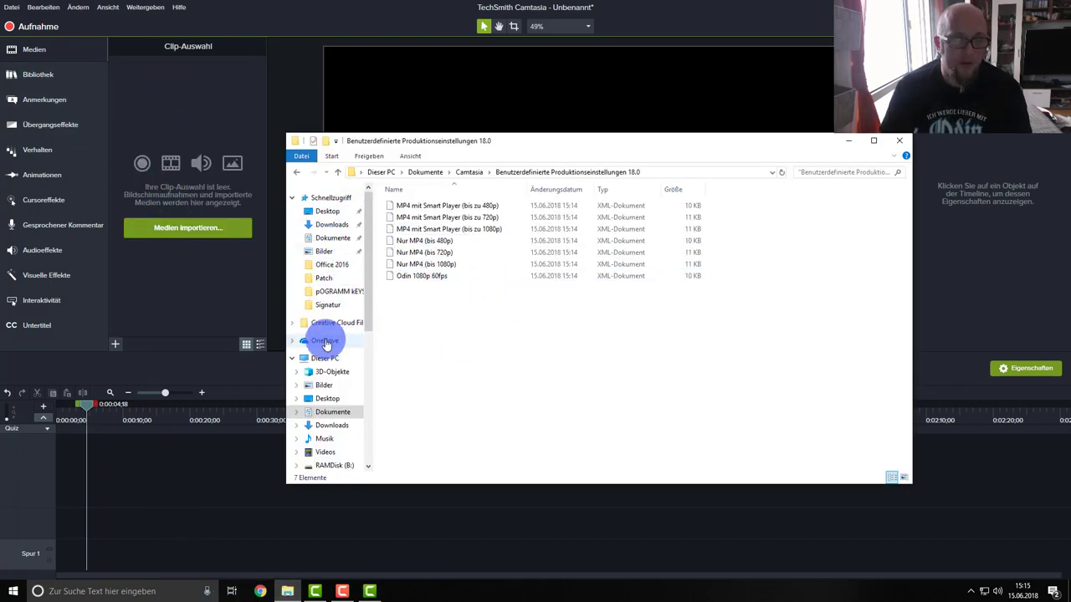
drag(331, 323, 363, 312)
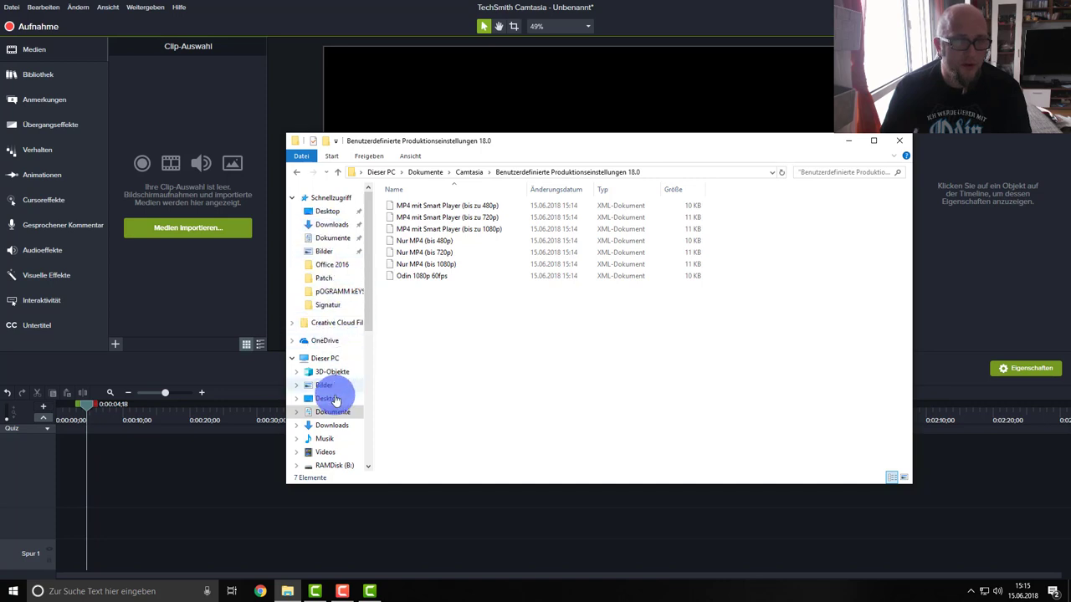
drag(371, 310, 363, 371)
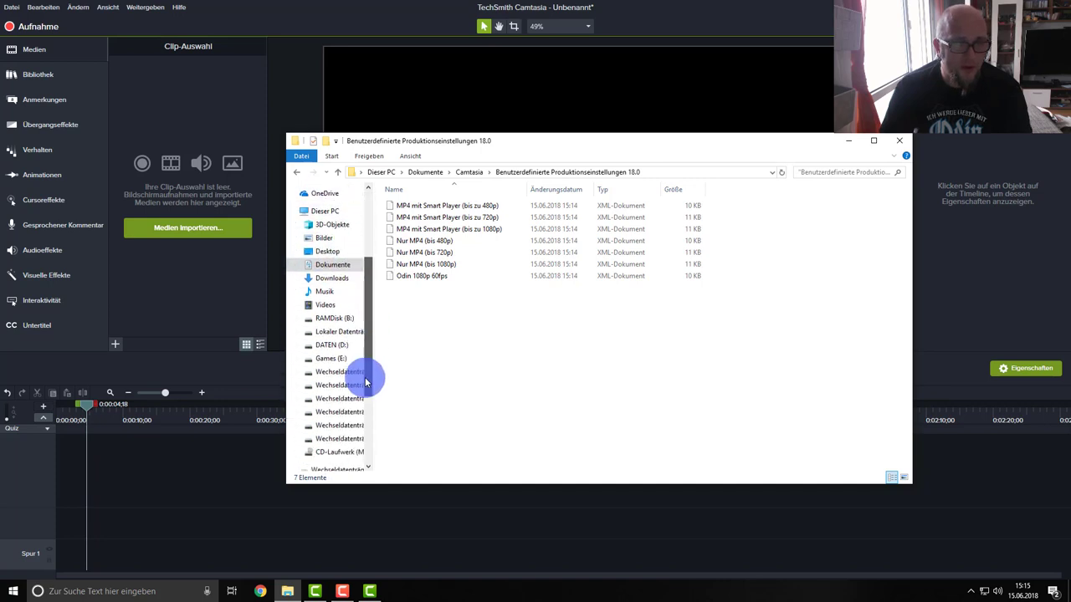
click(330, 350)
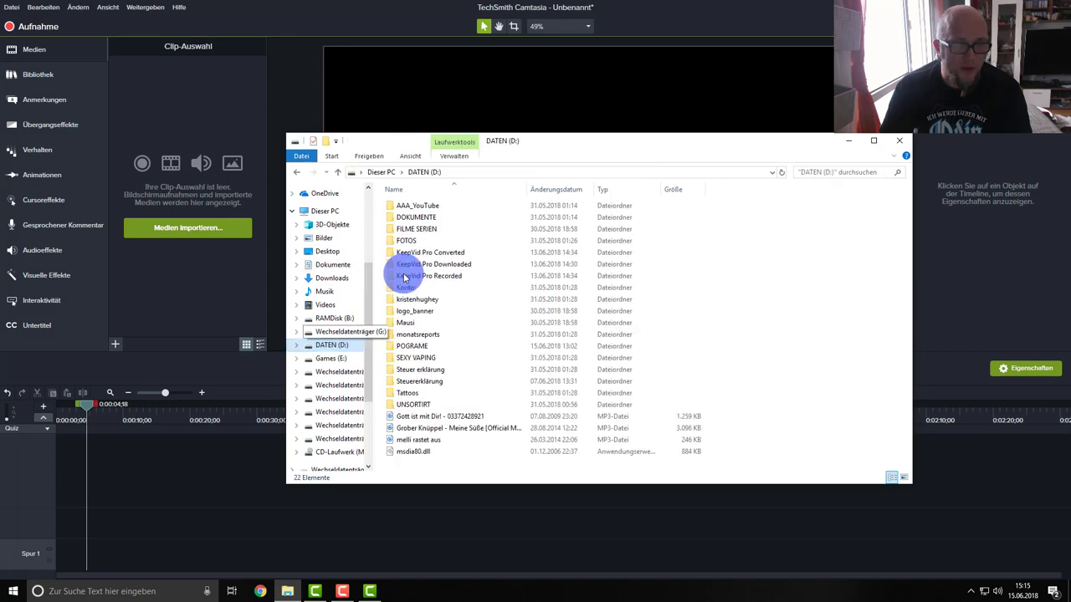
click(428, 209)
double_click(428, 209)
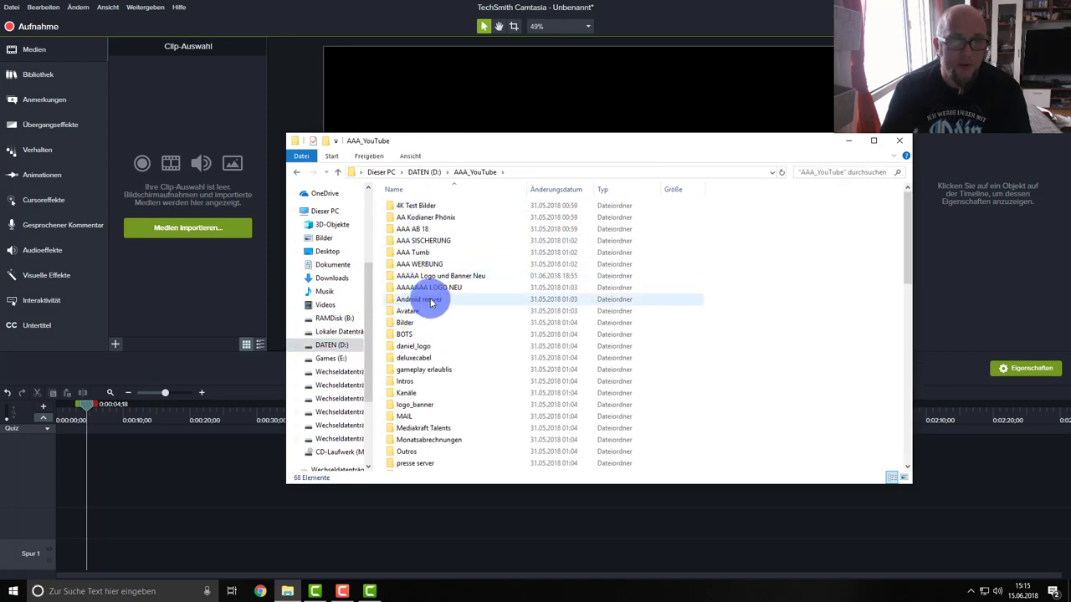
double_click(425, 383)
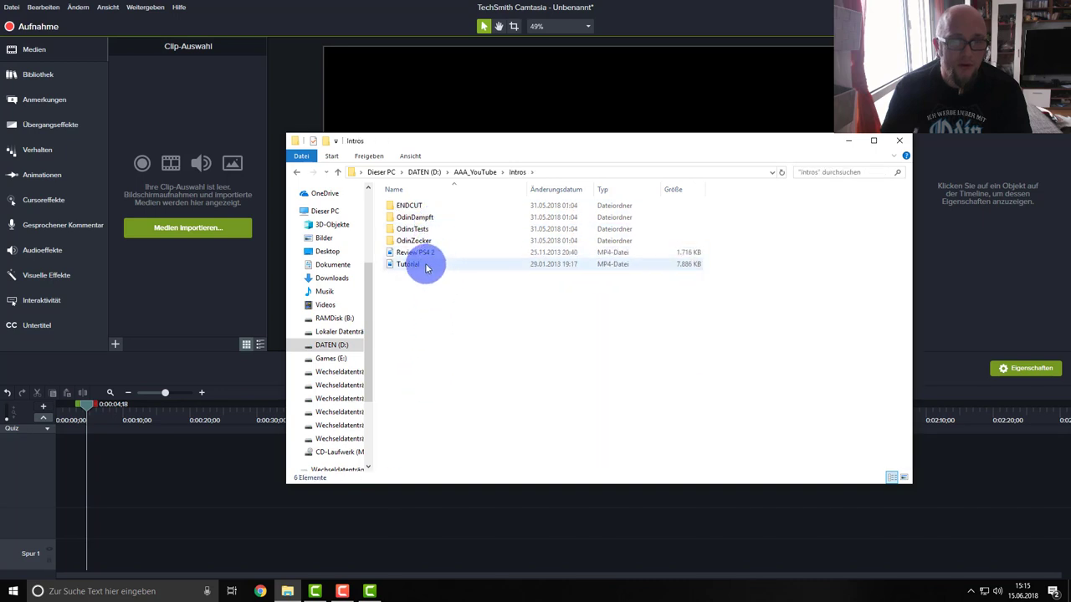
double_click(417, 209)
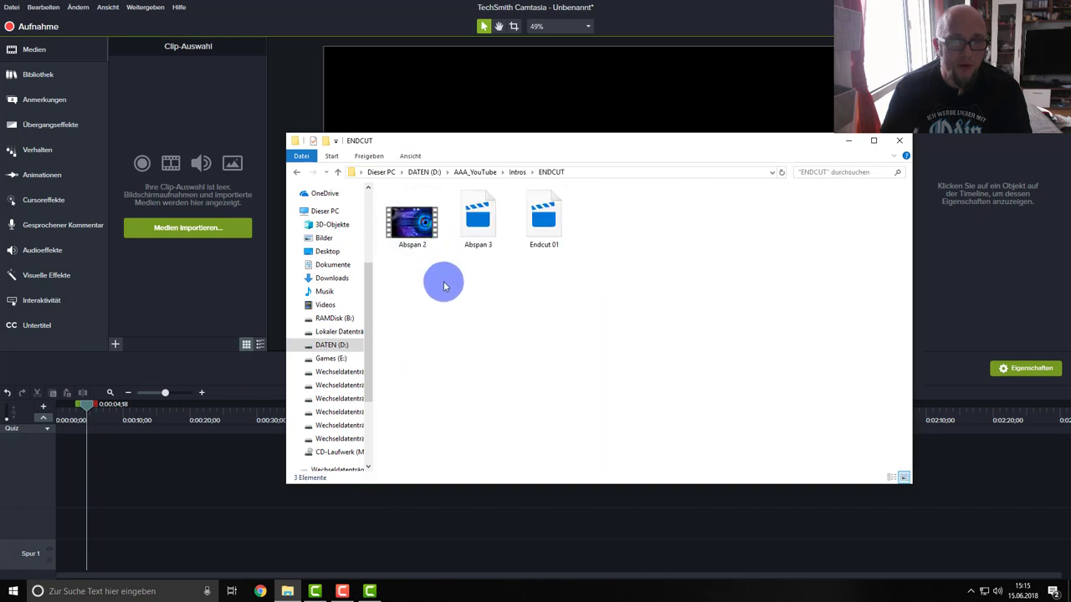
drag(477, 219, 222, 270)
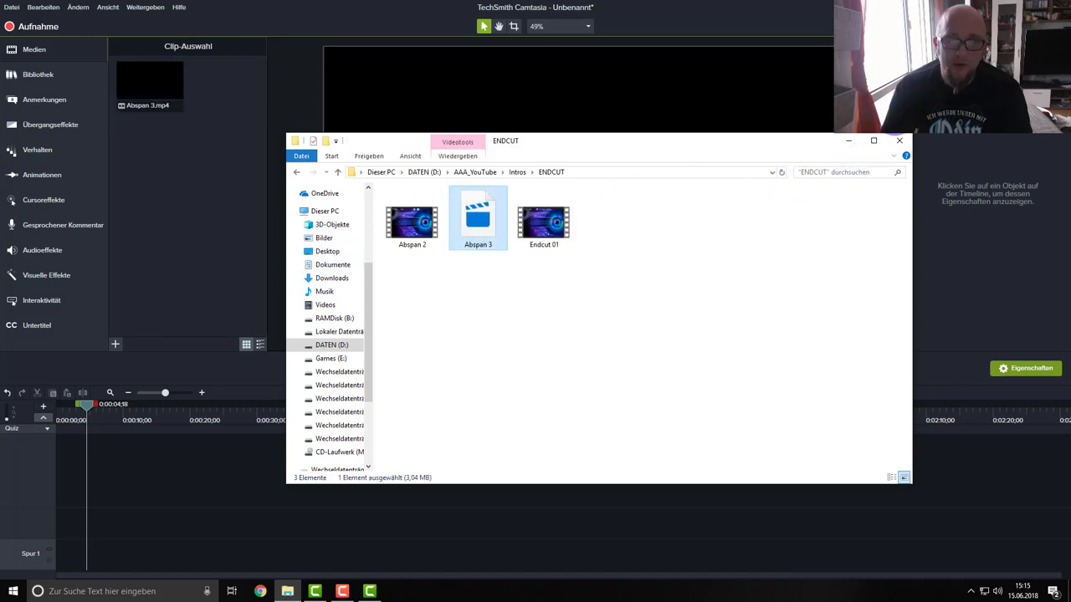
click(900, 148)
- Place Abspan 3 at the very start of Spur 1 and return the playhead to the beginning
drag(159, 75, 139, 531)
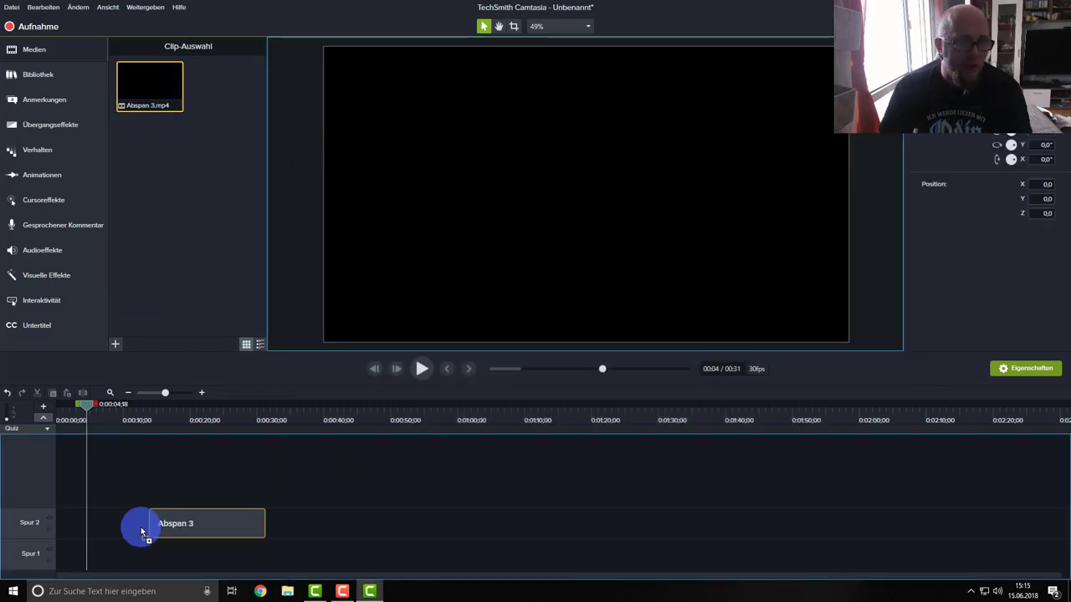
mouse_move(107, 567)
mouse_down()
mouse_move(136, 552)
mouse_move(89, 563)
mouse_up()
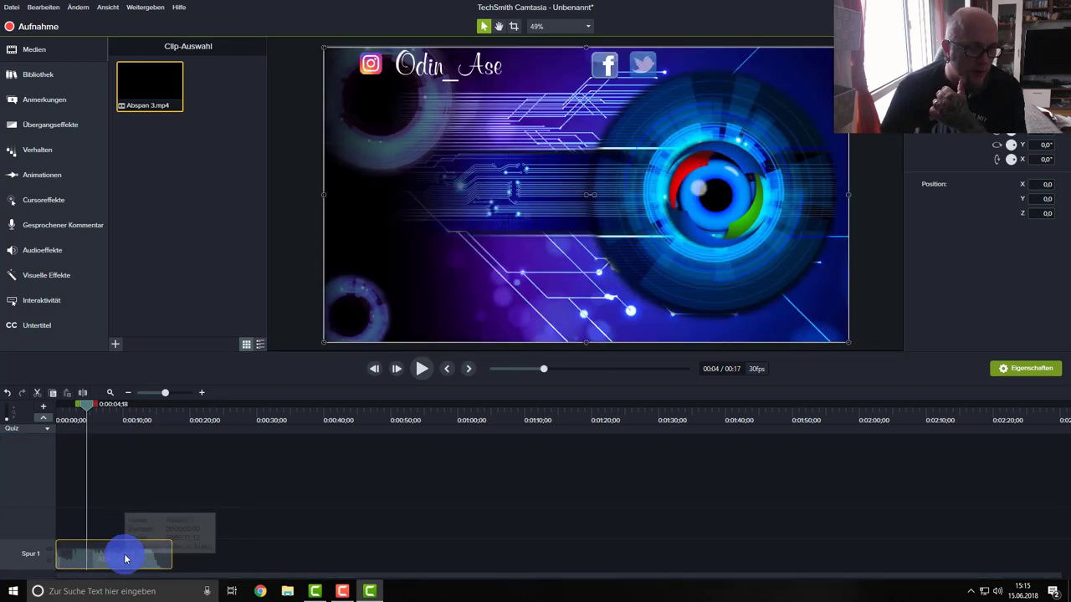
drag(85, 405, 59, 408)
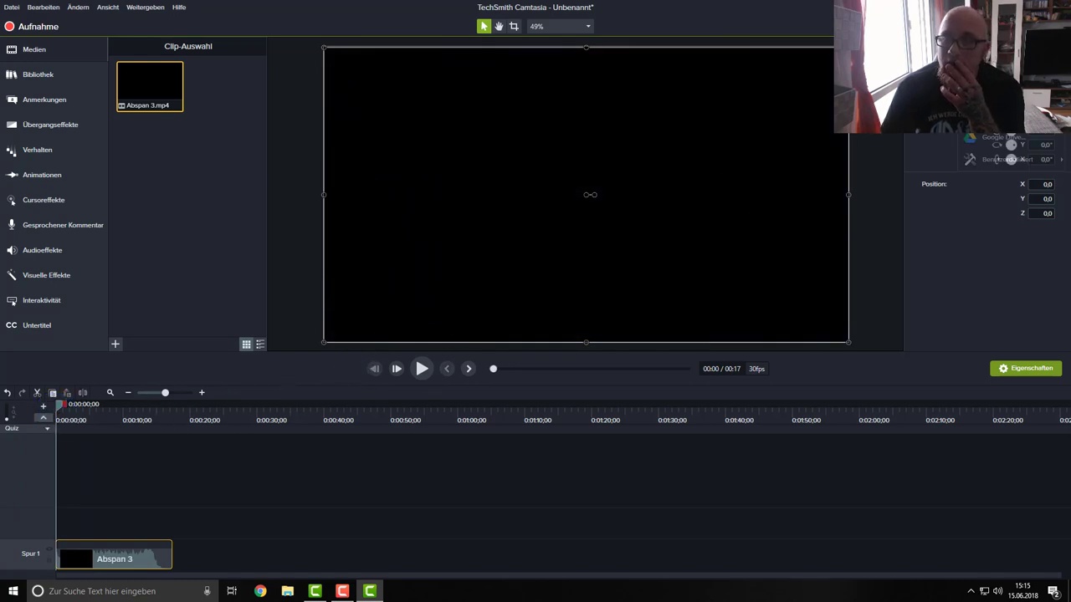
- Start a custom production and select the Odin 1080p 60fps preset
click(1009, 159)
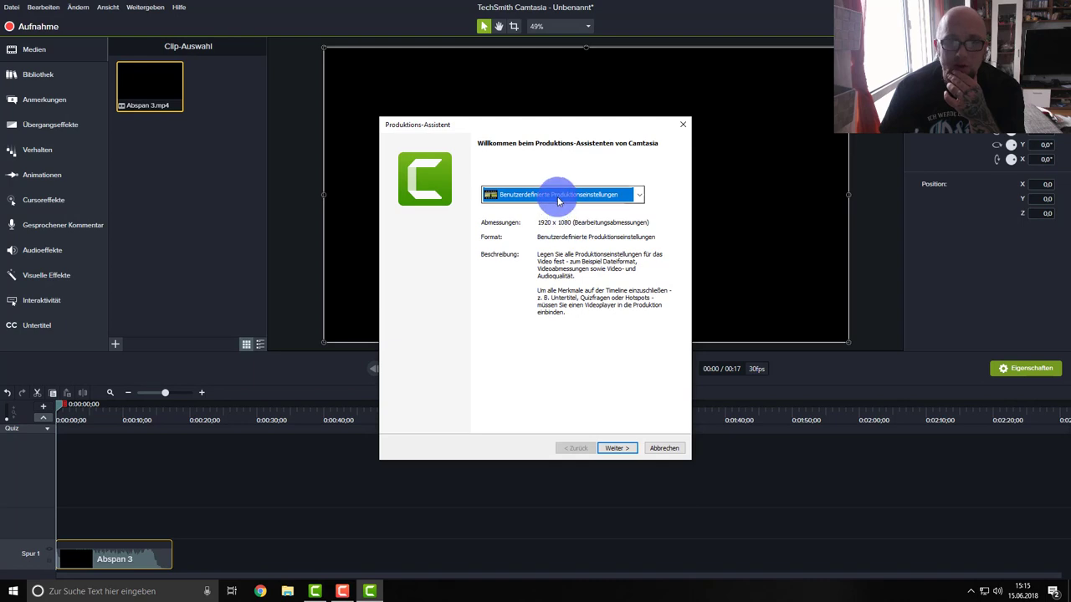
click(559, 201)
click(545, 423)
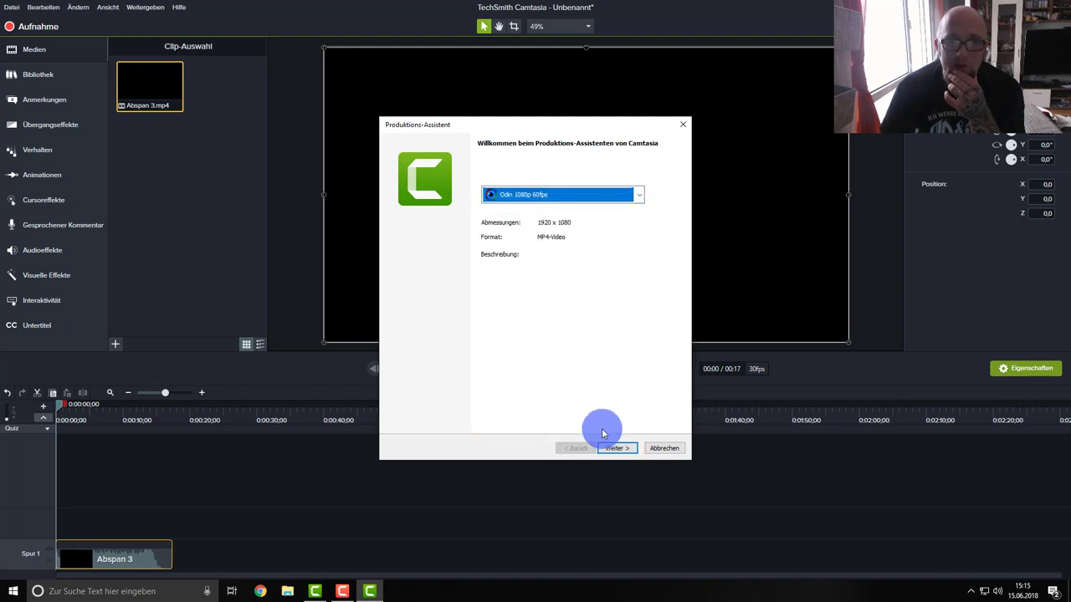
- Name the production test2, turn off organizing files in subfolders, and start rendering, allowing existing files to be overwritten
click(616, 449)
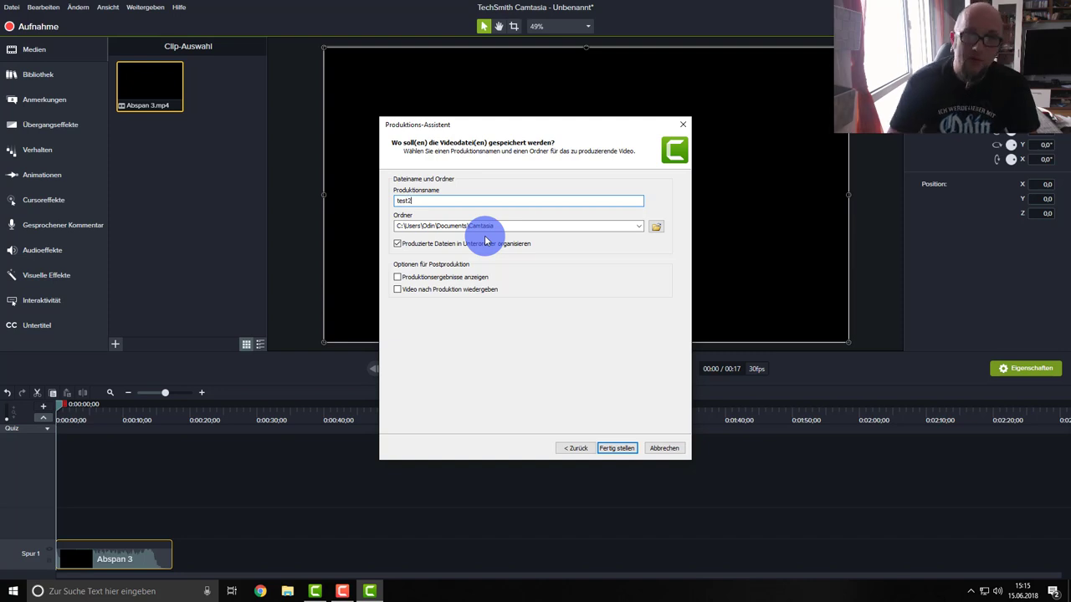
click(454, 248)
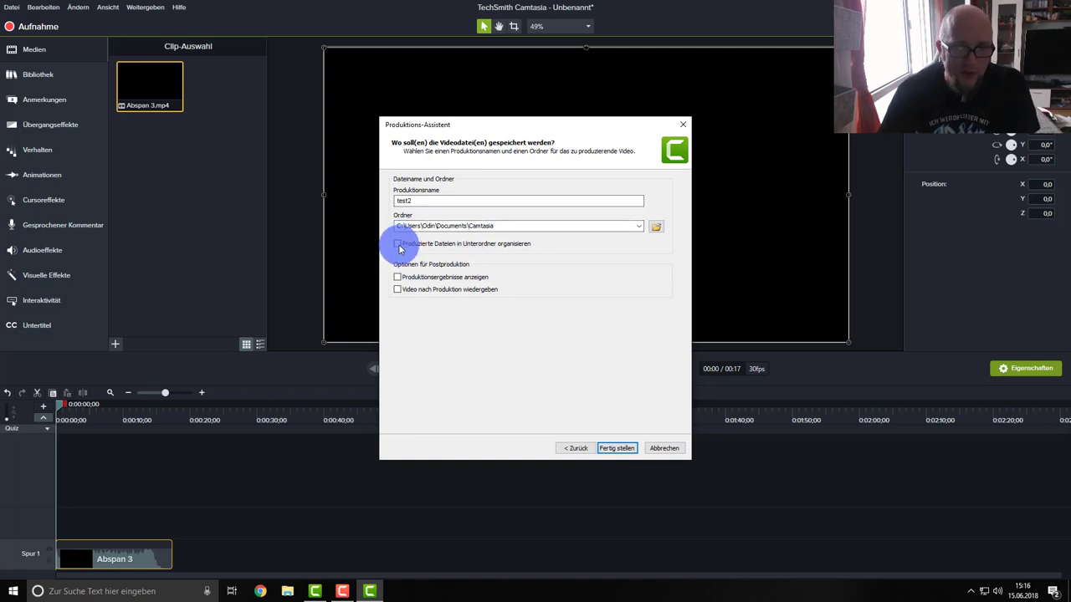
click(620, 449)
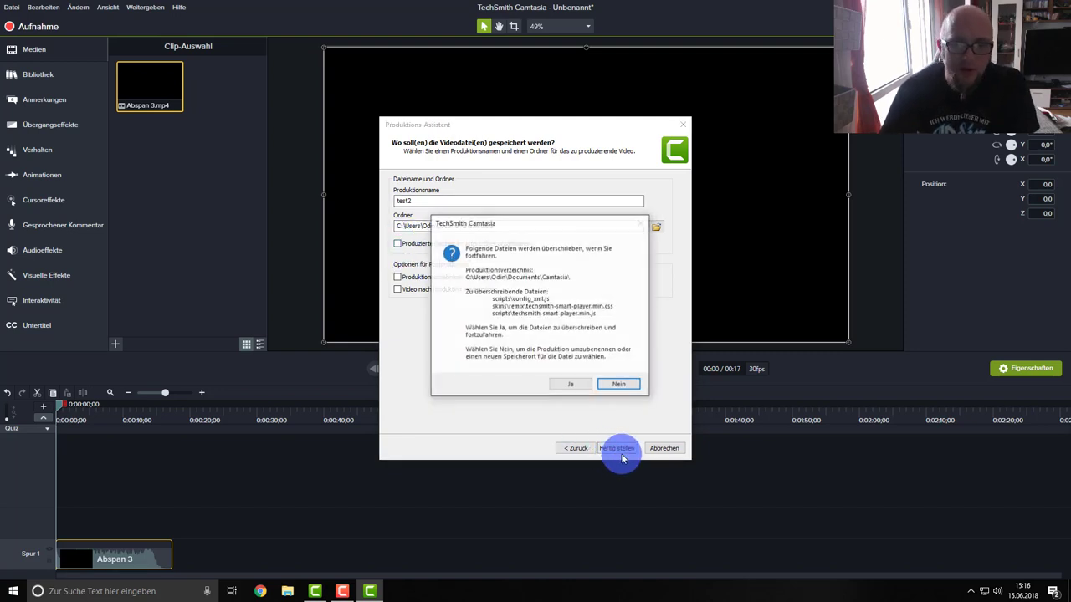
click(579, 389)
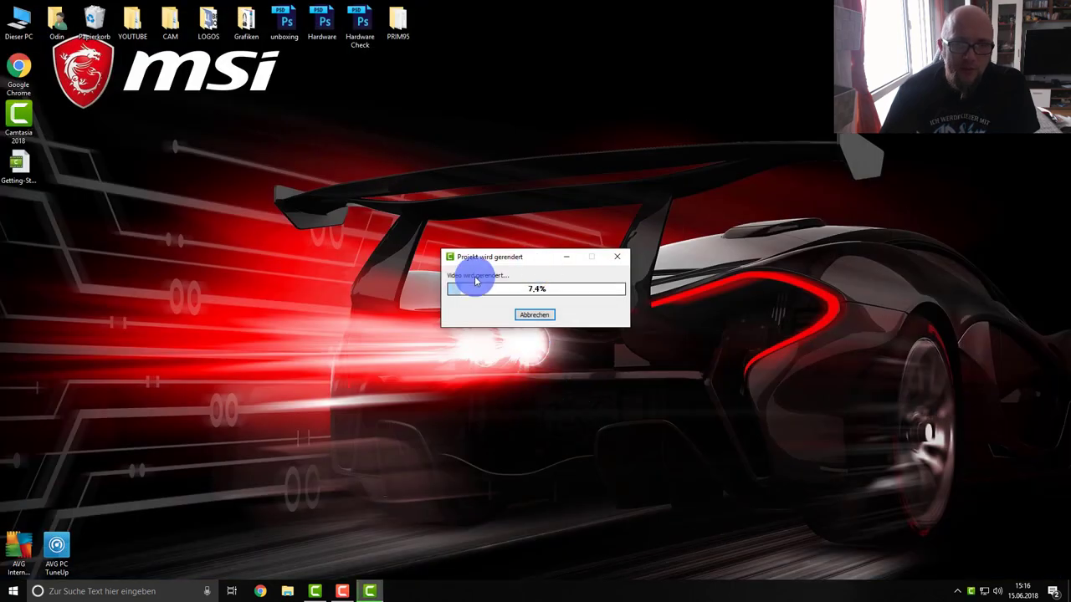
- Move the rendering progress window out of the way and open the Dokumente\Camtasia output folder in the user's home folder
drag(471, 277, 100, 507)
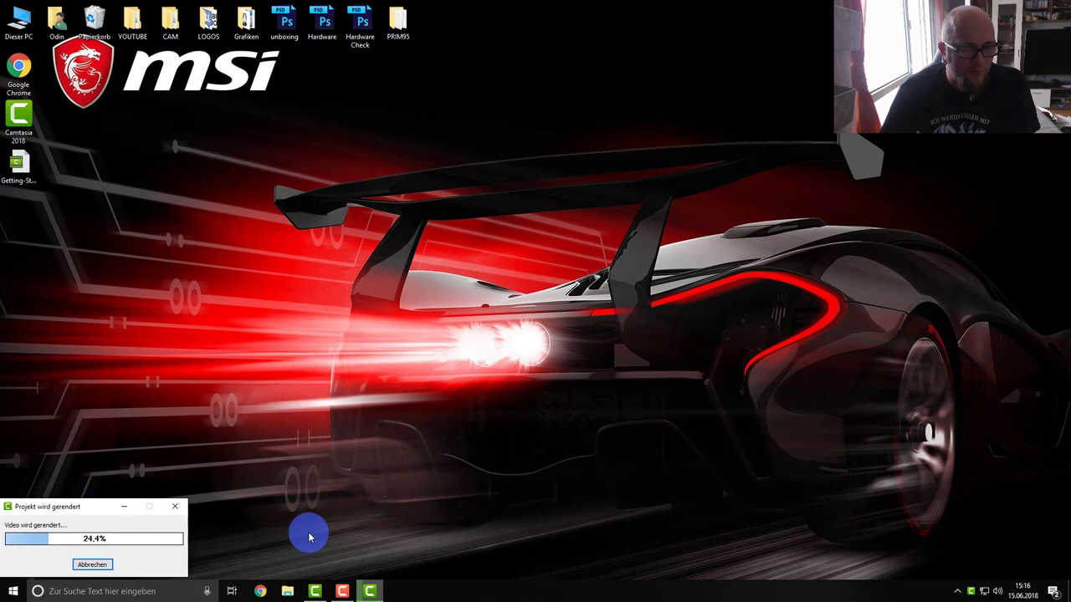
double_click(55, 25)
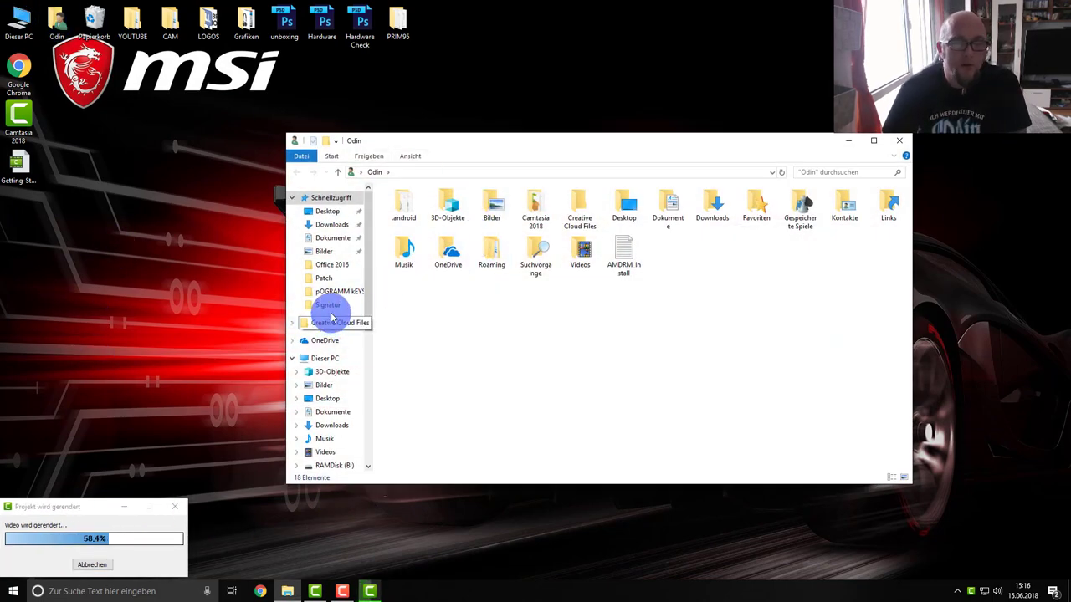
double_click(674, 210)
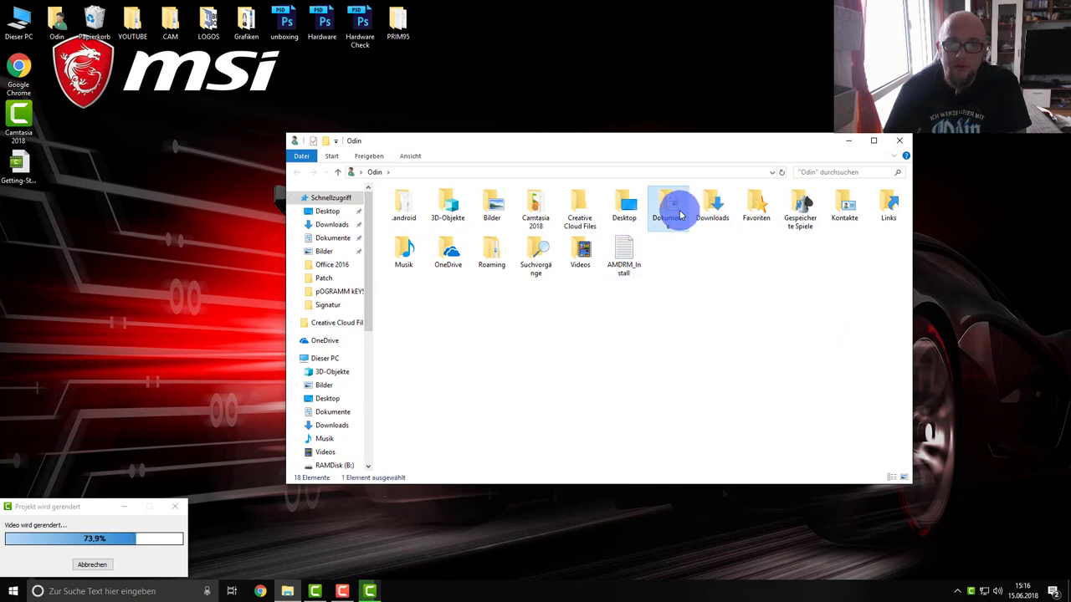
double_click(436, 217)
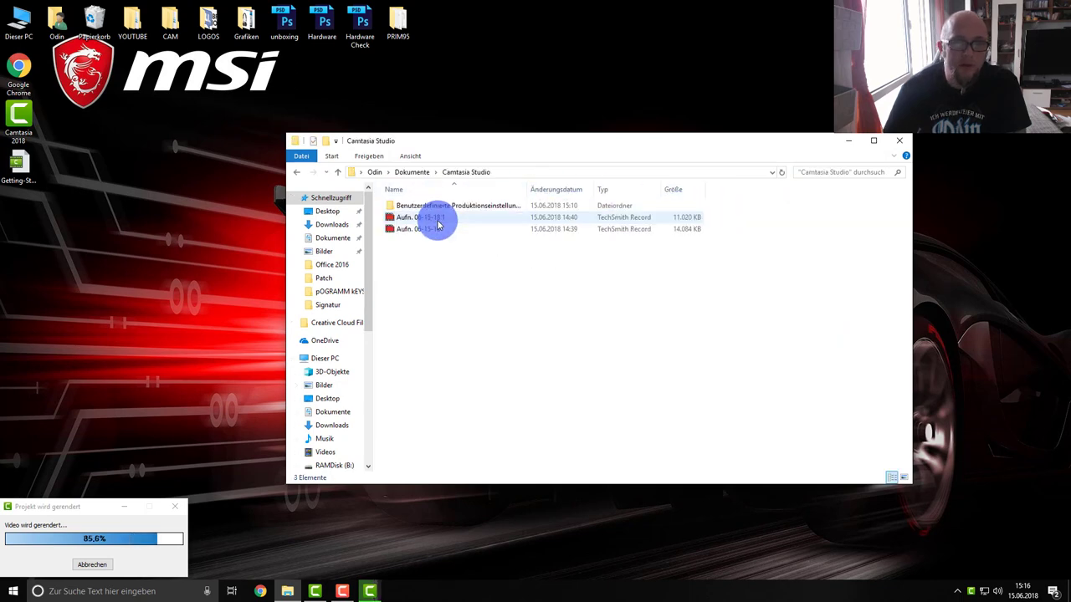
click(296, 172)
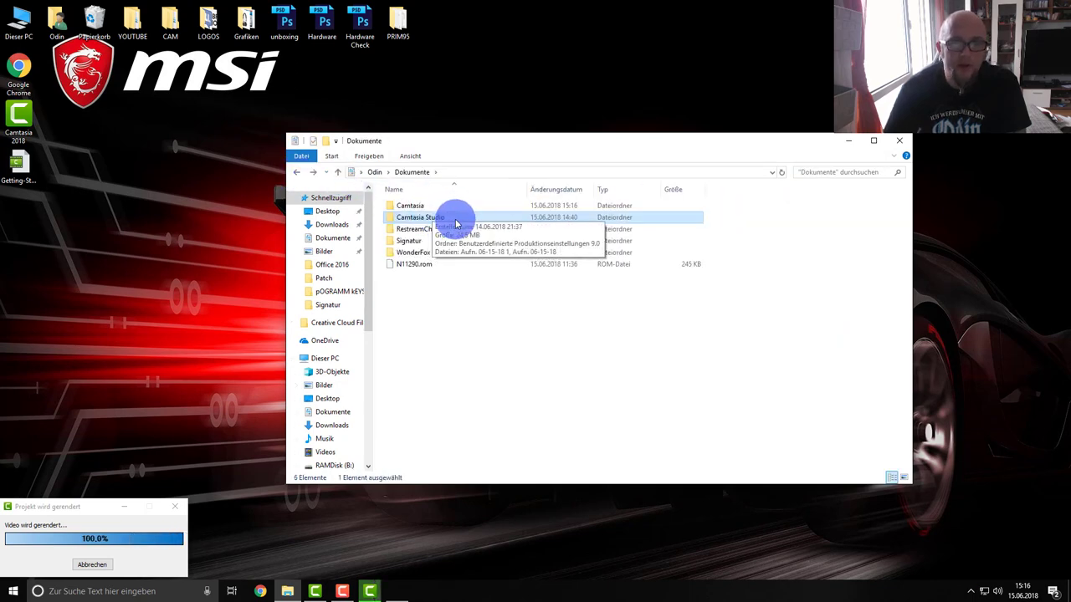
double_click(455, 219)
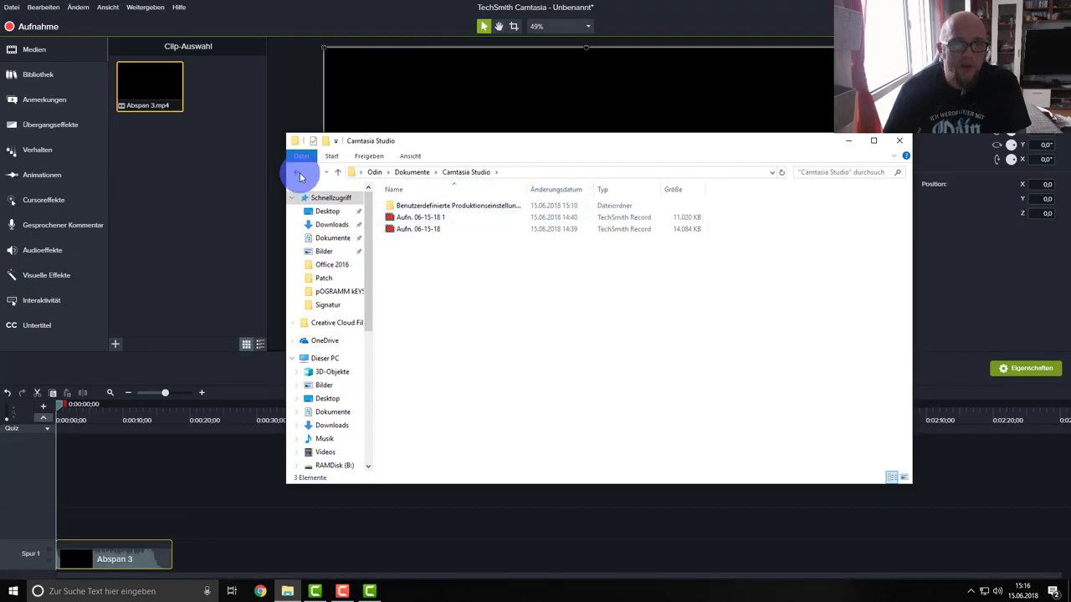
click(298, 173)
double_click(437, 207)
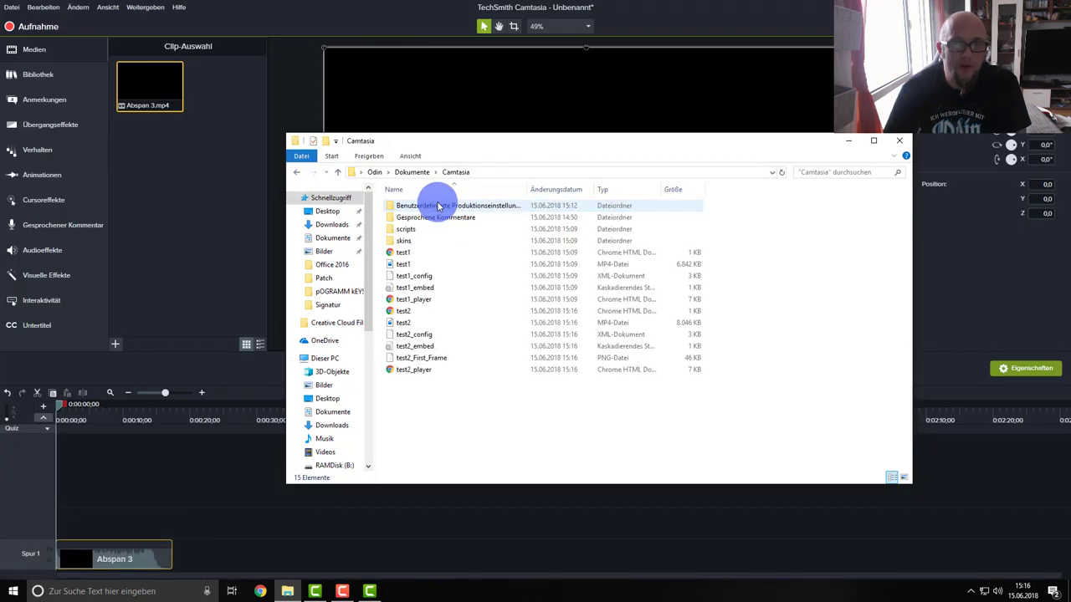
- Check the detailed properties of the test2 HTML document and close its properties window
click(410, 313)
right_click(411, 311)
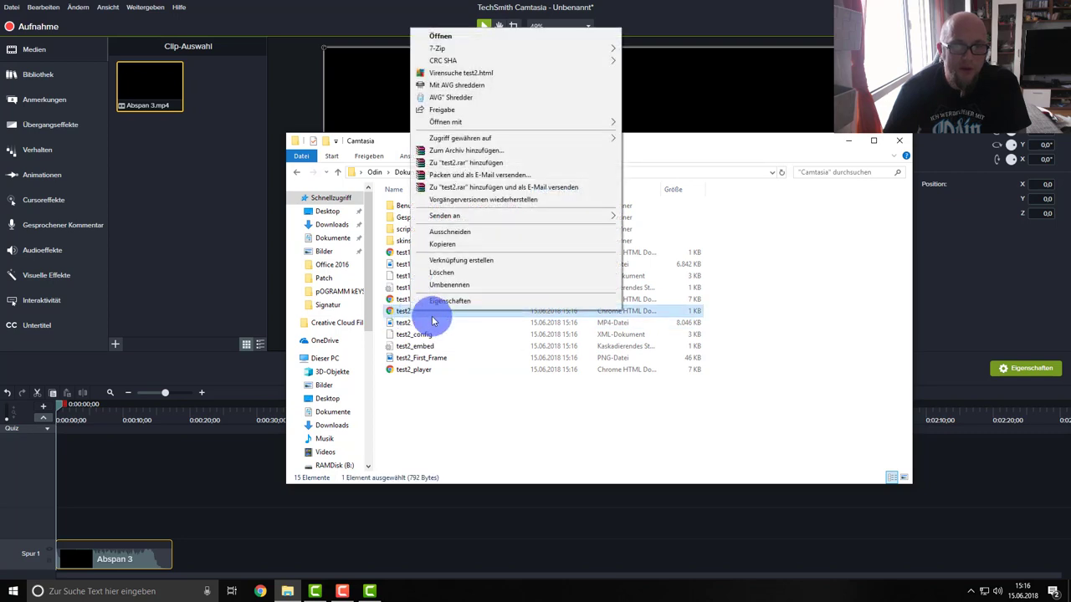
click(452, 302)
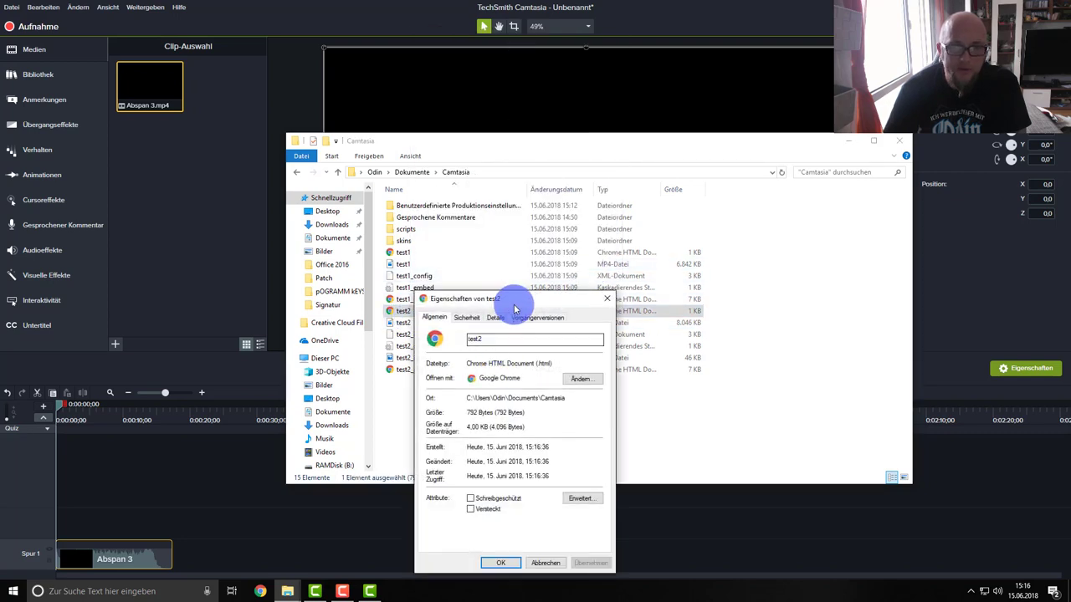
drag(507, 294, 502, 191)
click(489, 208)
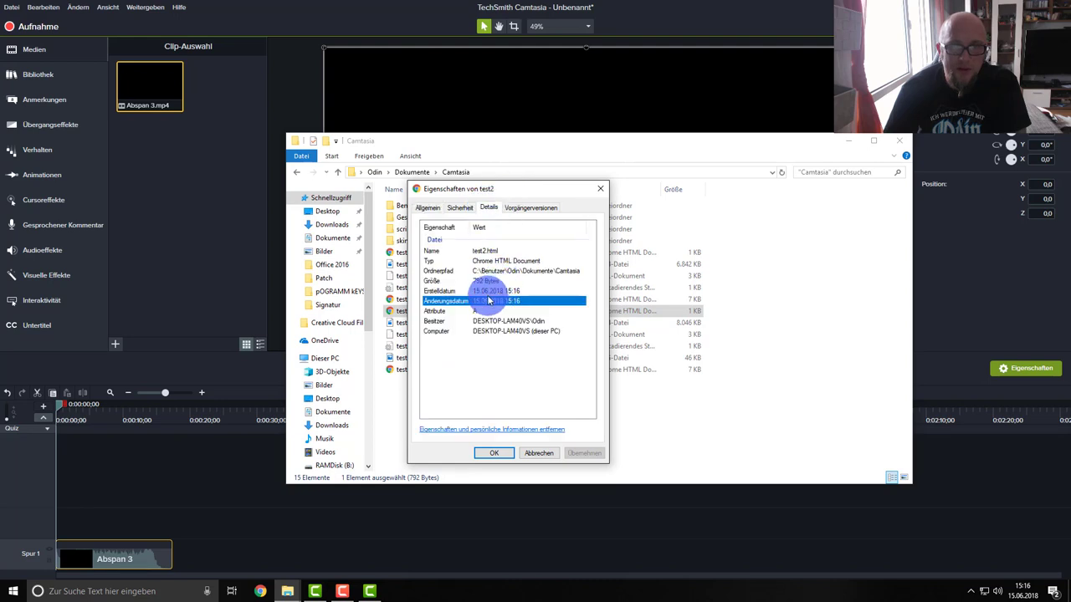
click(465, 210)
click(490, 209)
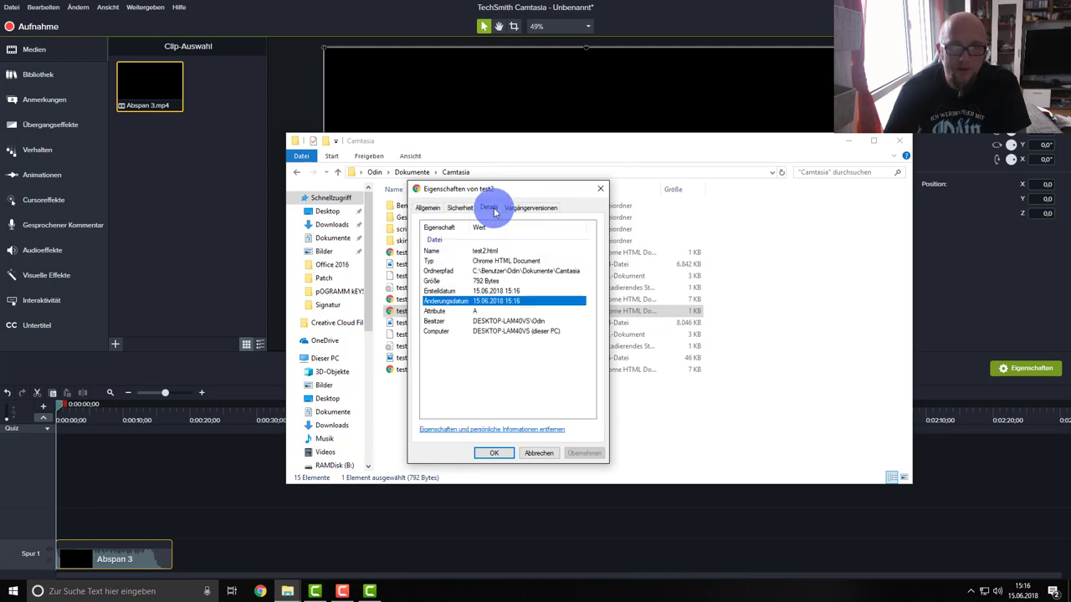
click(597, 189)
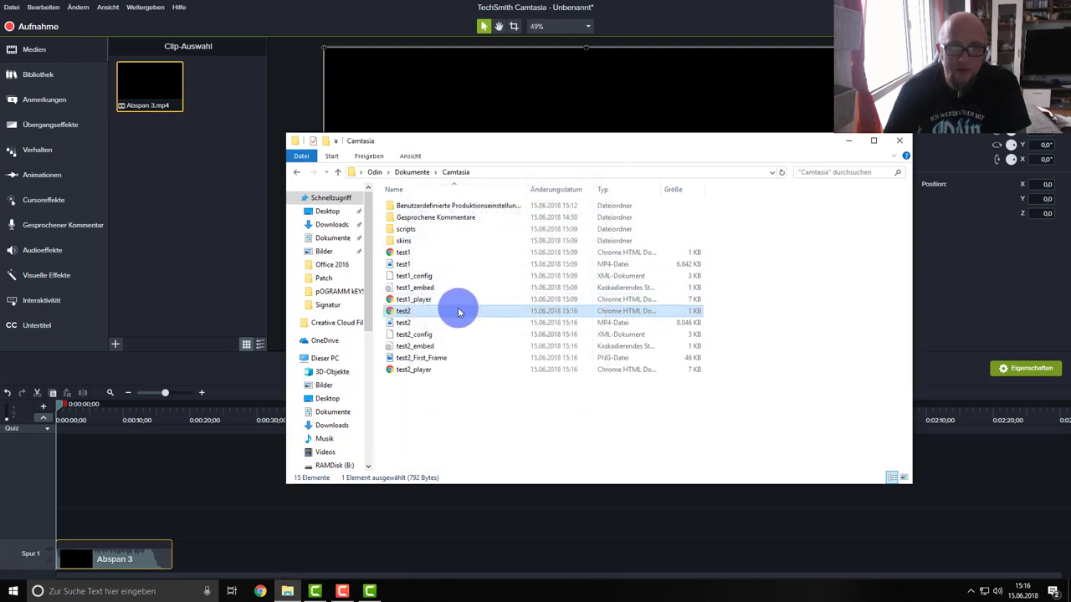
- View the test2_First_Frame image and return to the output folder
click(422, 358)
right_click(422, 360)
click(408, 360)
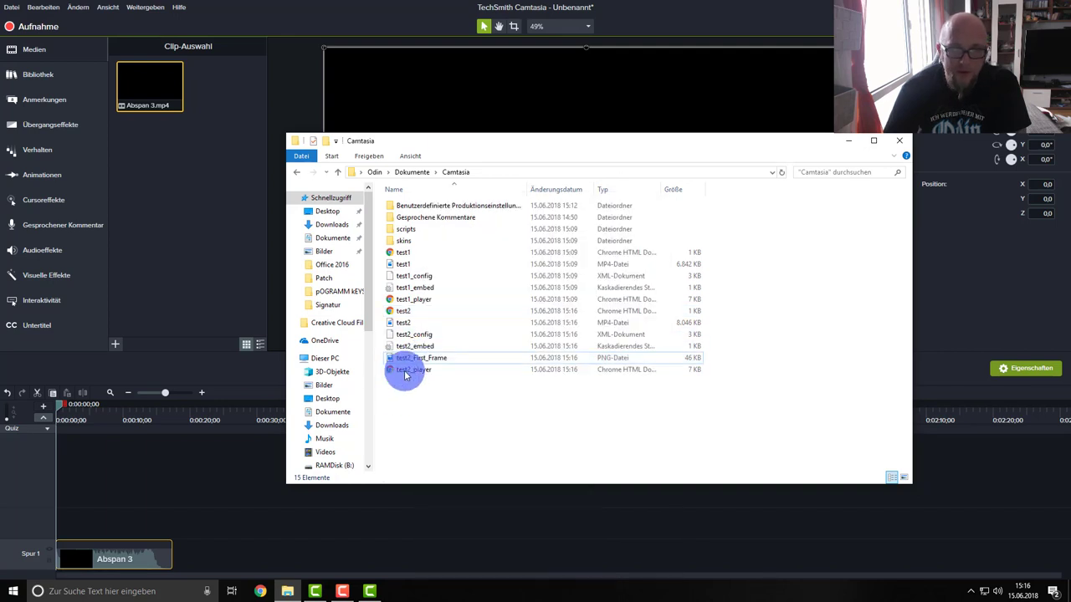
double_click(410, 360)
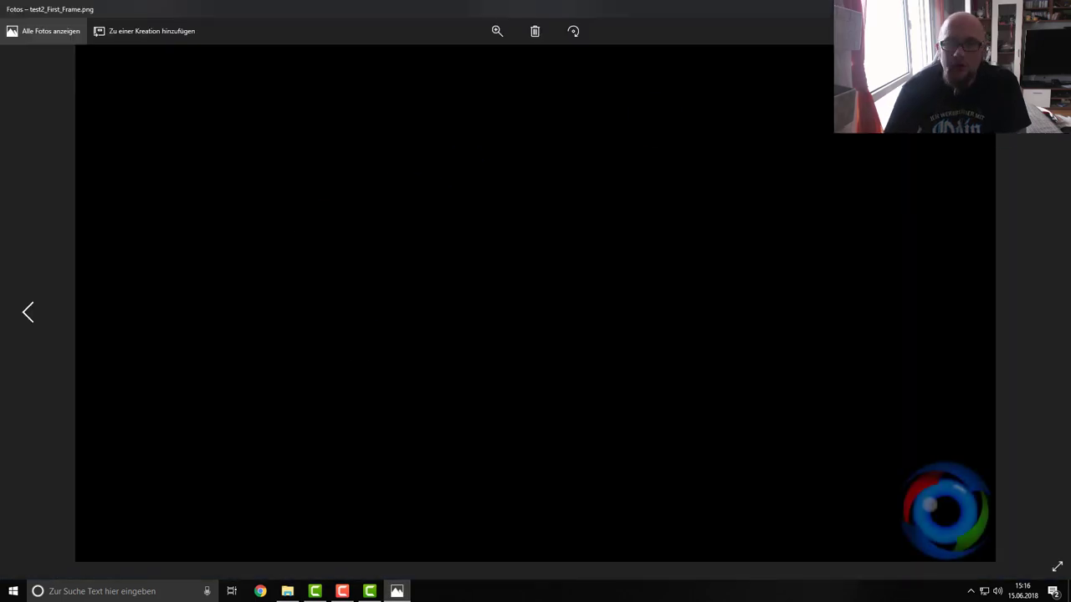
key(alt+F4)
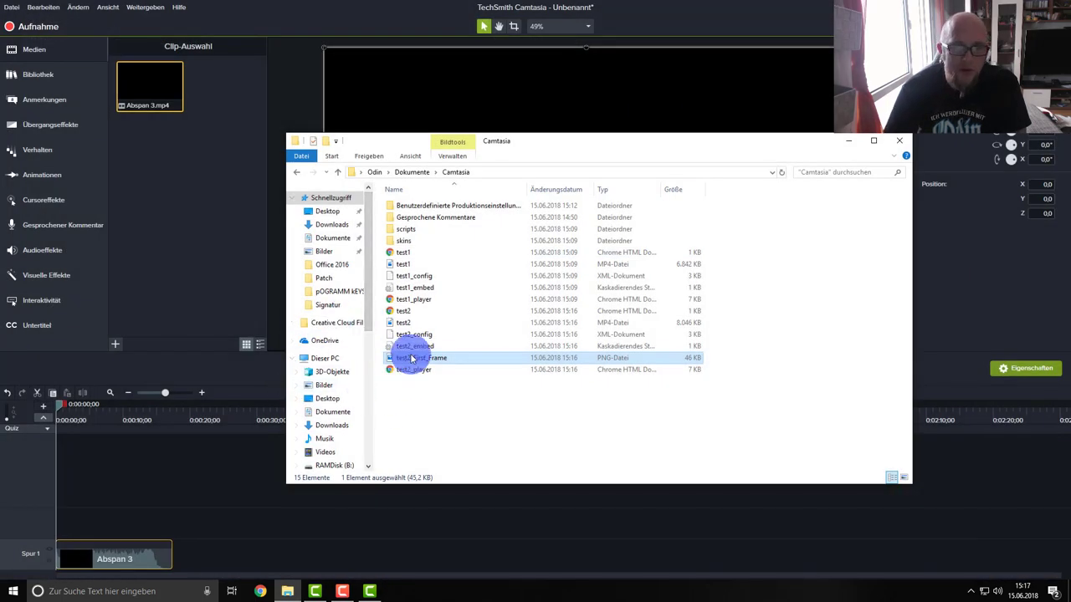
double_click(412, 359)
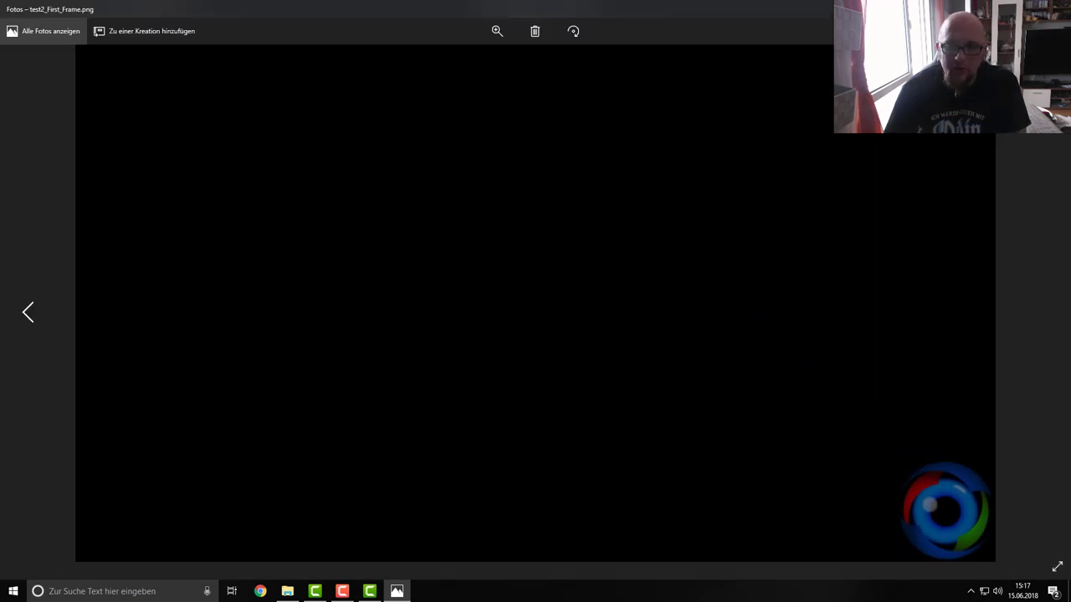
key(alt+F4)
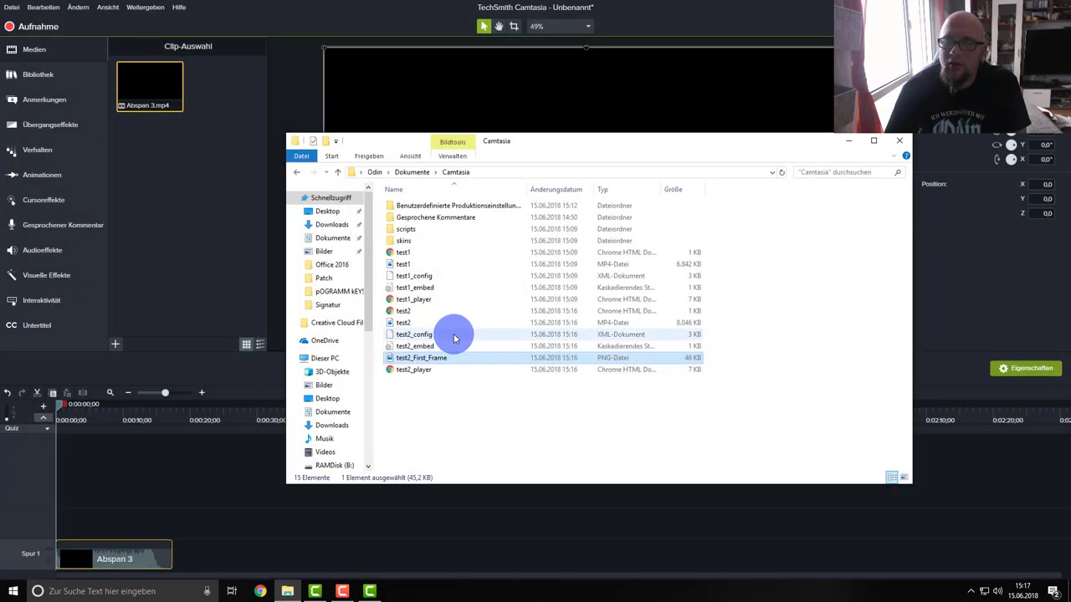
- Inspect the resolution and frame rate in the test2 MP4 file's detailed properties and close them
click(422, 377)
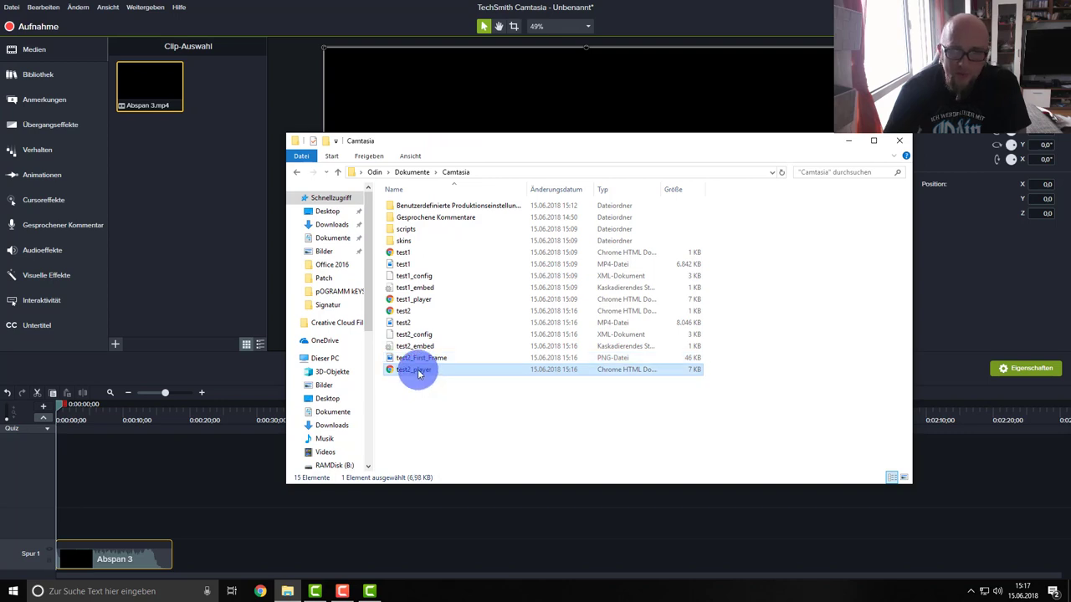
click(405, 324)
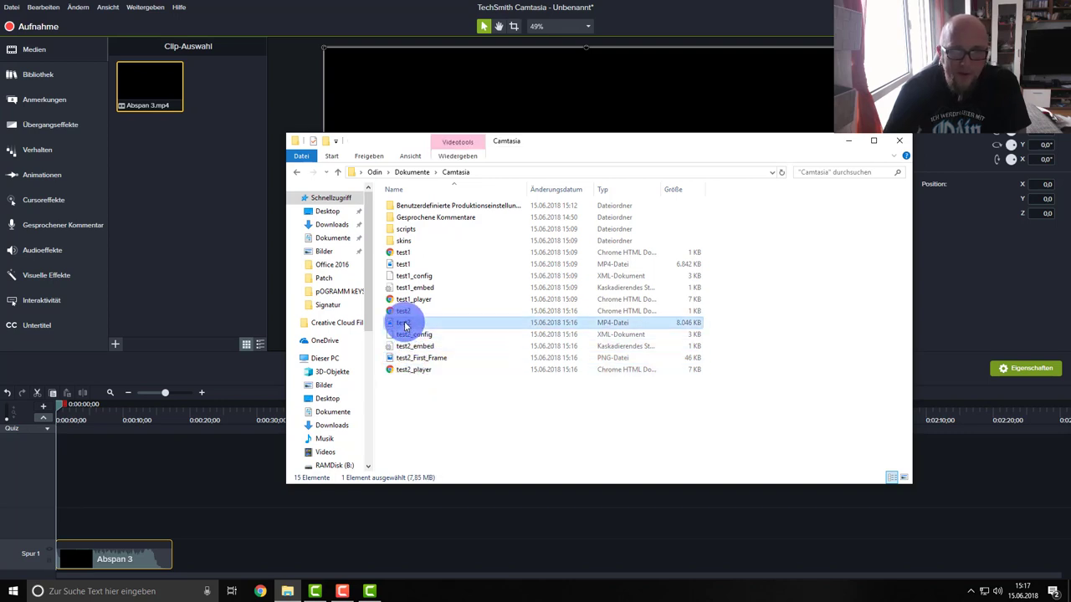
right_click(405, 323)
click(439, 313)
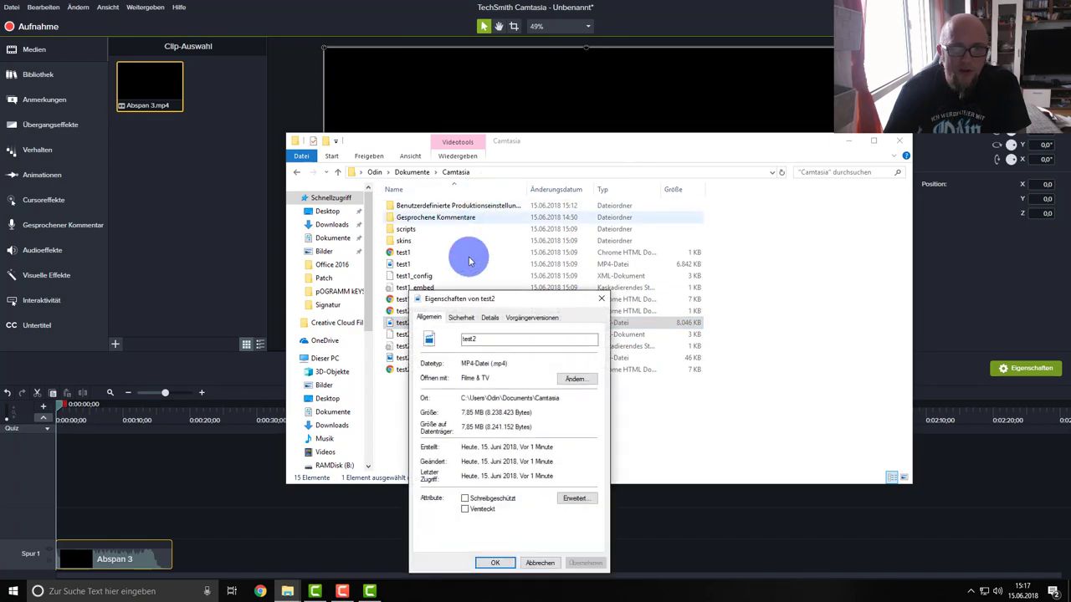
drag(512, 301, 502, 179)
click(479, 197)
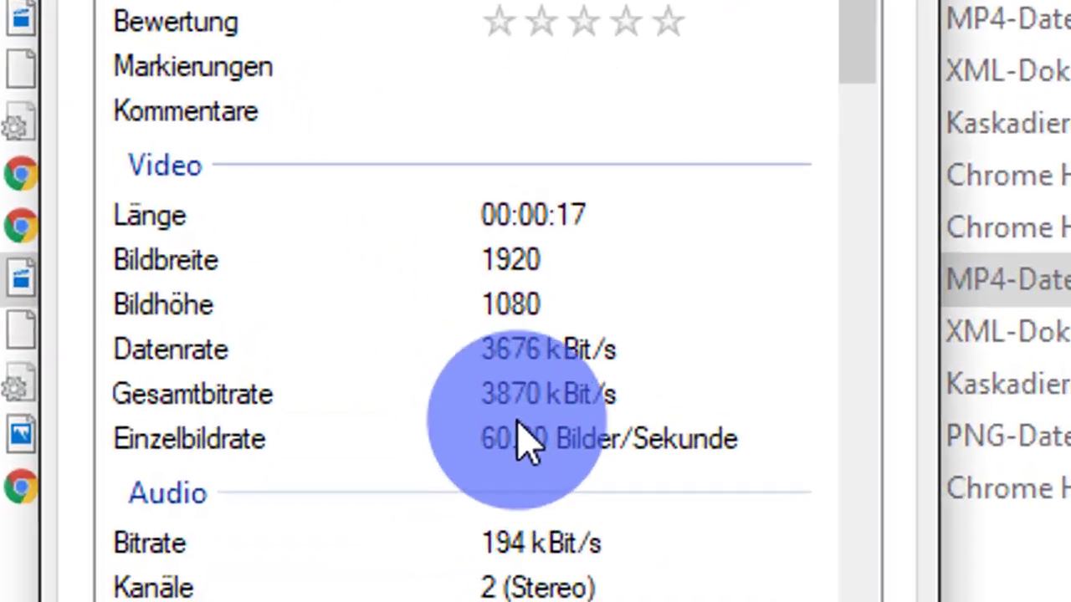
click(523, 441)
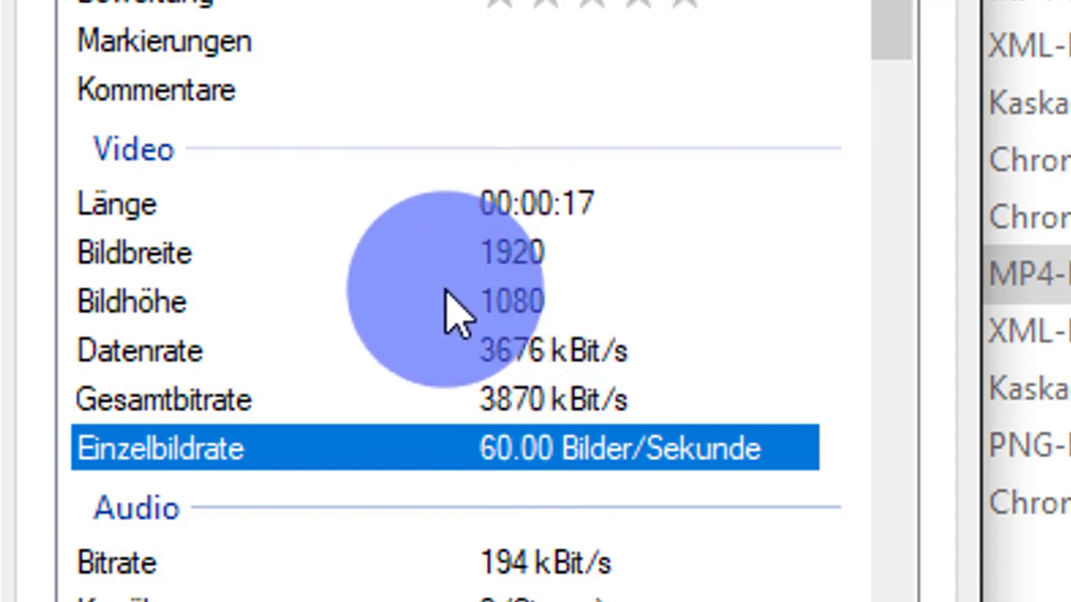
key(Escape)
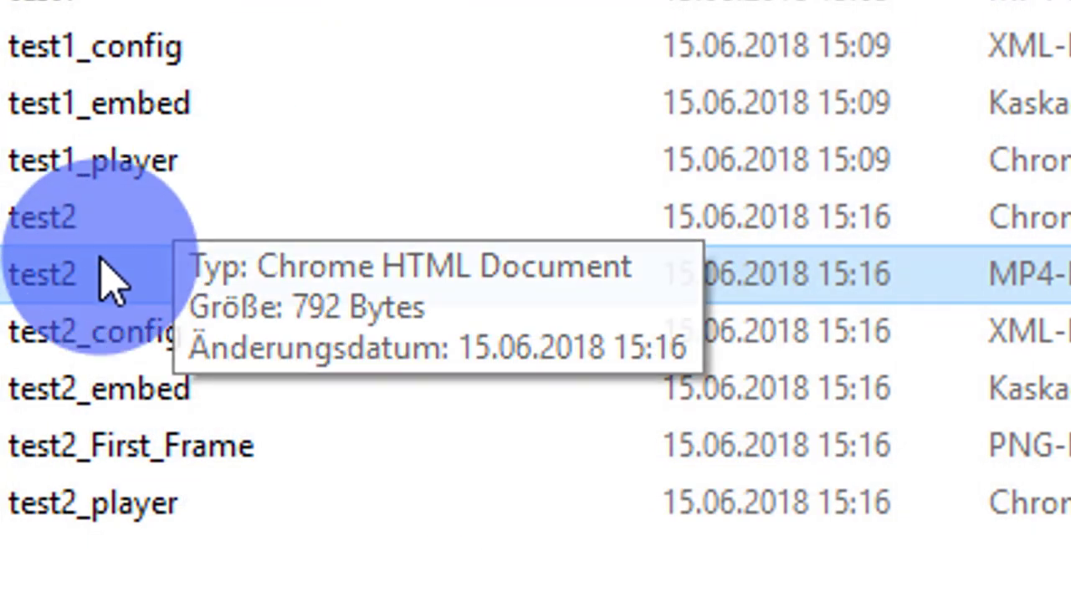
- Play the rendered test2 MP4 video, and close the player and the file explorer to return to Camtasia
double_click(89, 276)
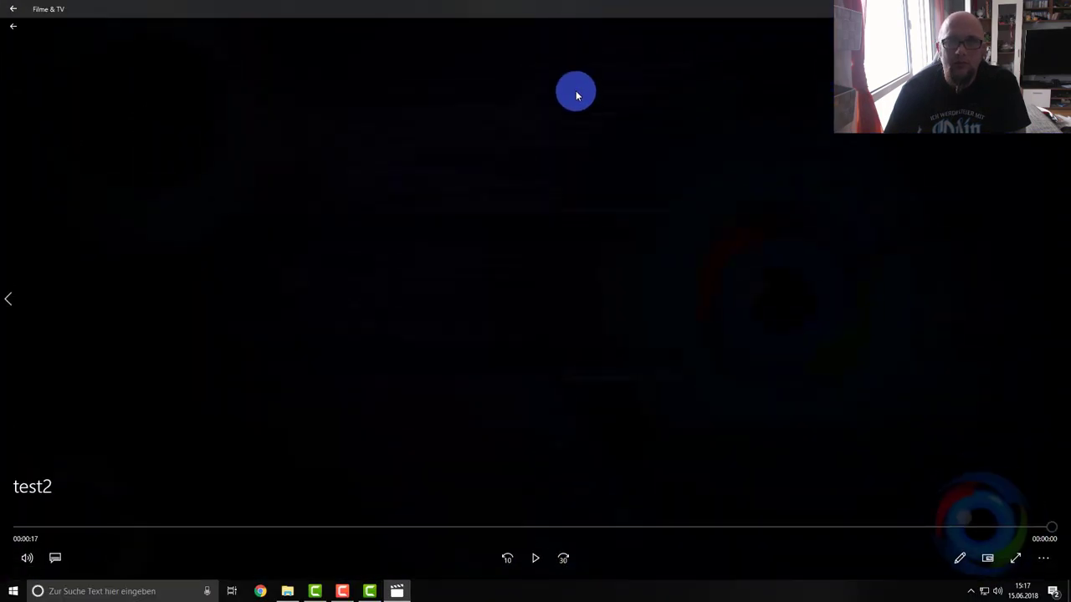
drag(609, 4, 572, 120)
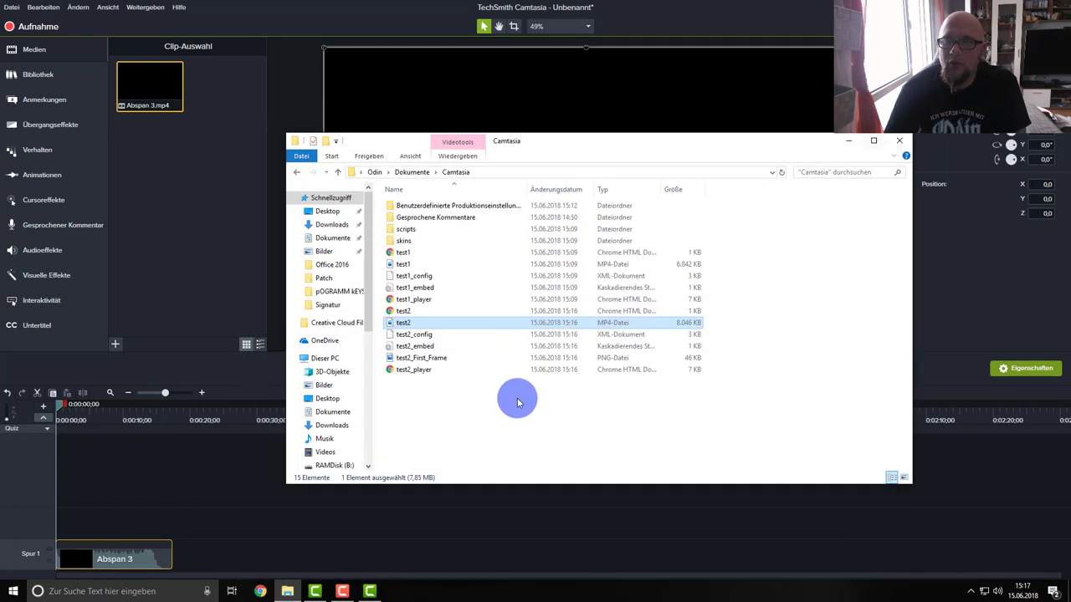
click(887, 128)
click(892, 149)
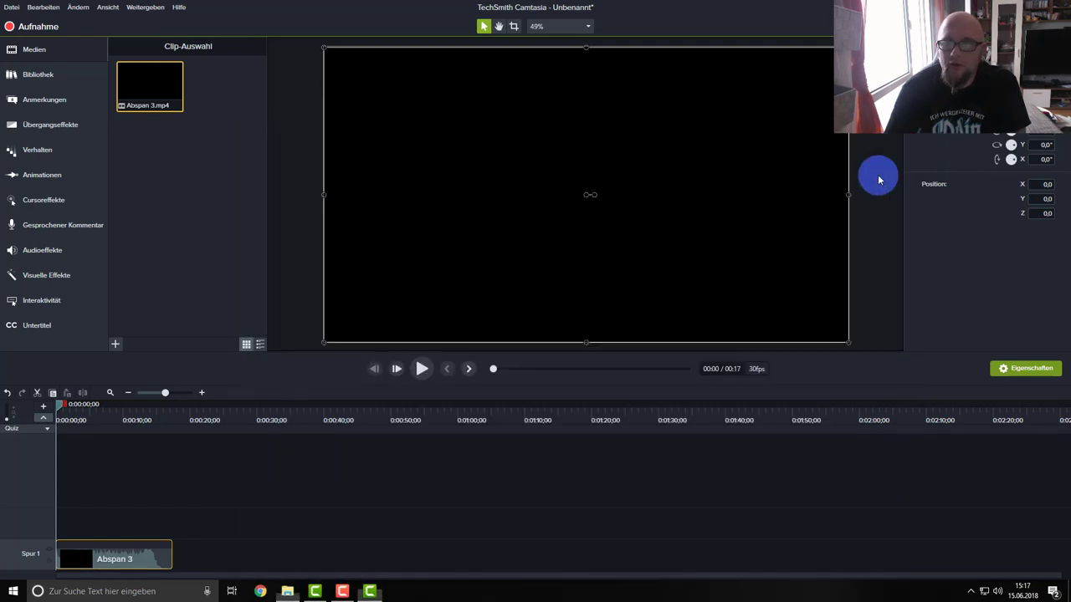
- Show the file name and folder settings for sharing directly with the Odin 1080p 60fps profile, and close them without rendering
click(1035, 26)
click(989, 159)
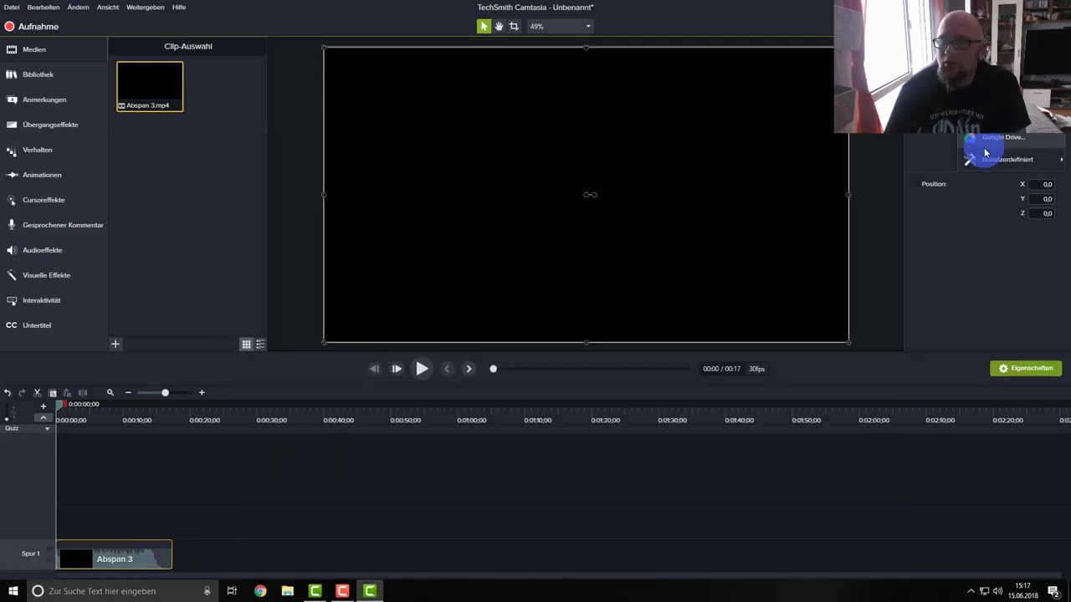
mouse_move(995, 162)
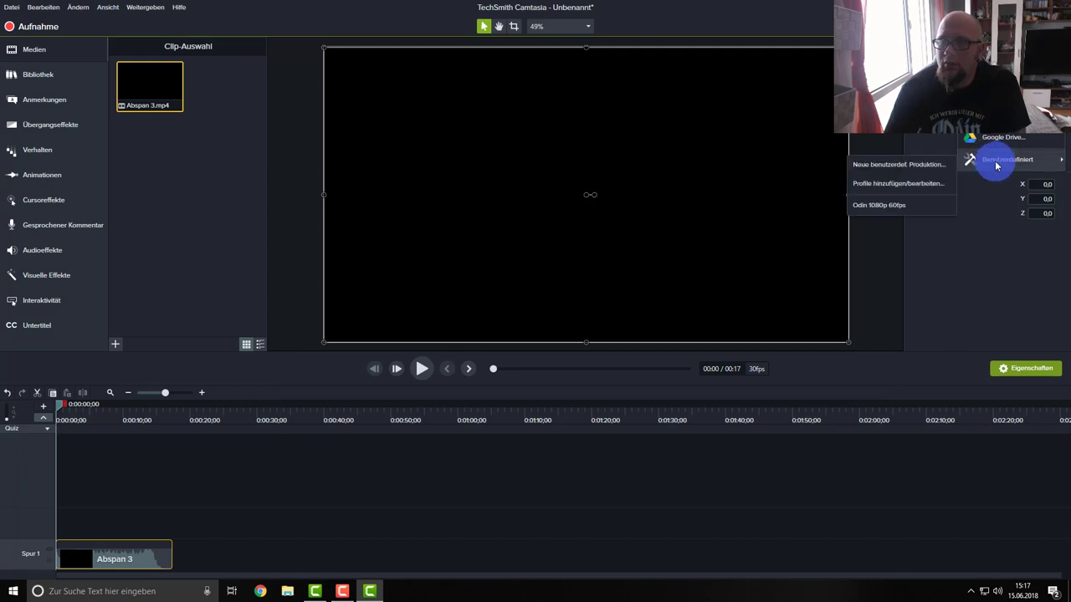
click(901, 210)
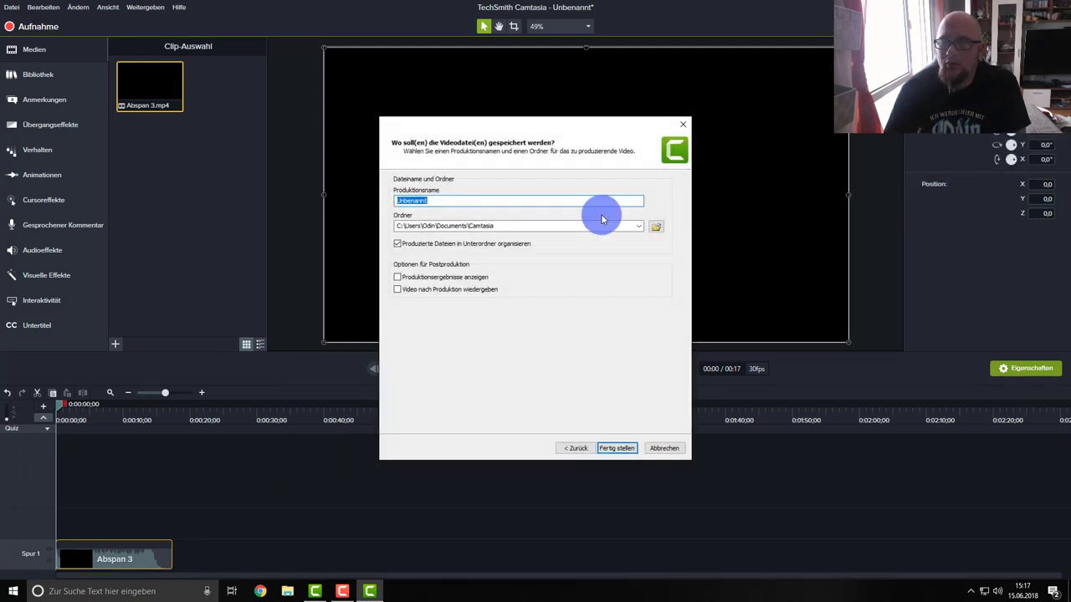
click(682, 119)
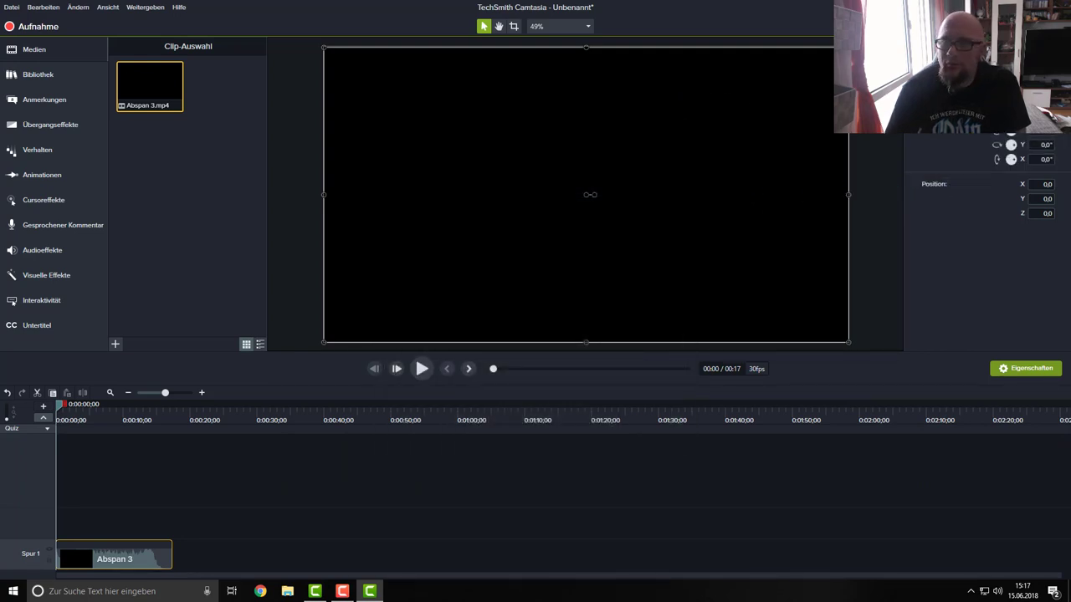
- Open the Odin 1080p 60fps production profile for editing and review its Smart Player options and audio settings
click(1036, 26)
click(975, 159)
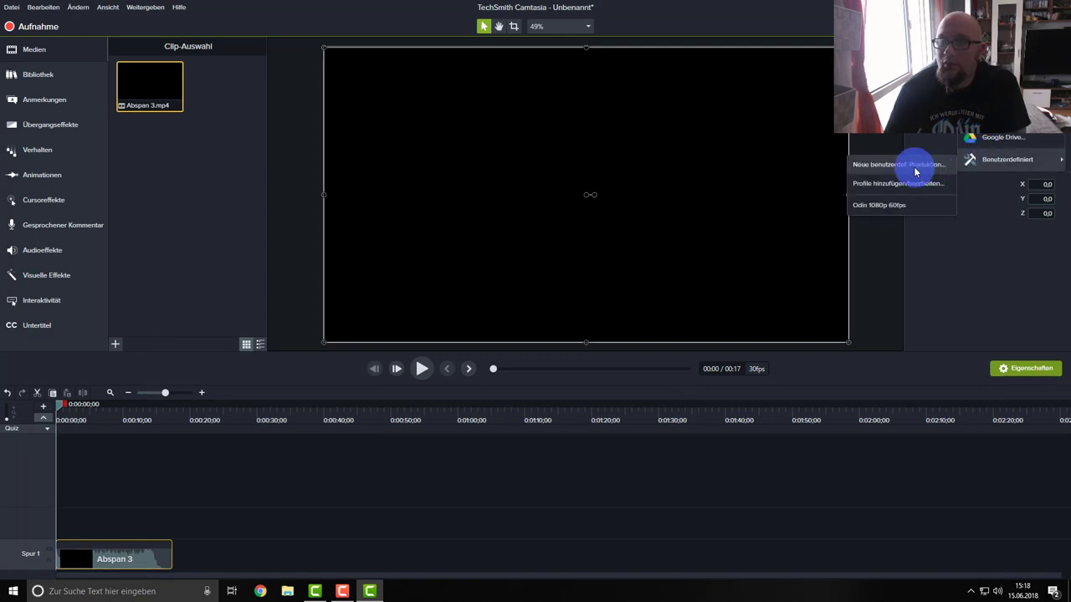
click(908, 191)
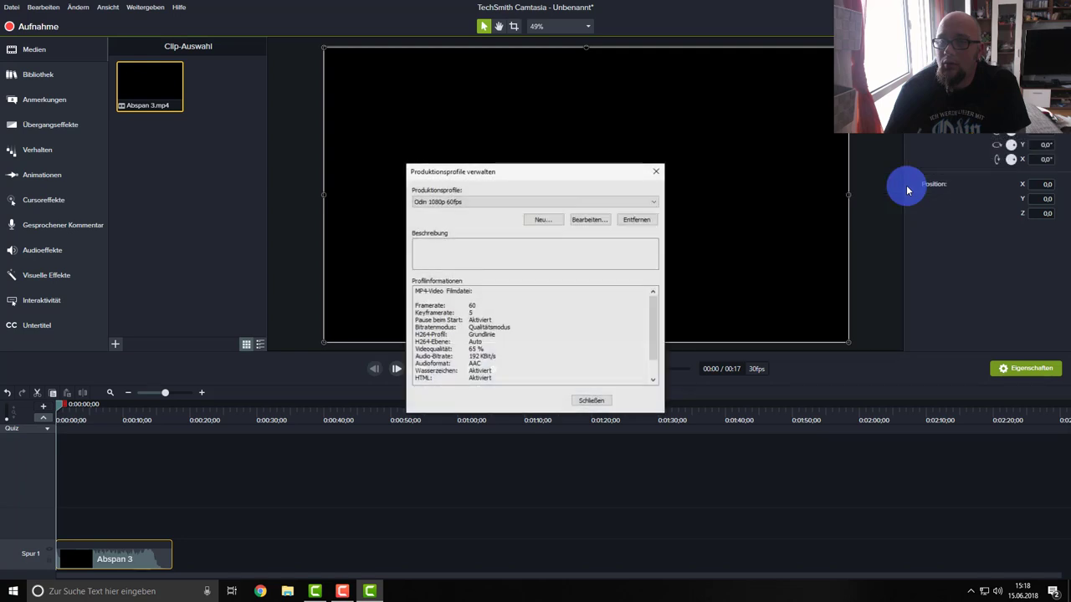
click(585, 220)
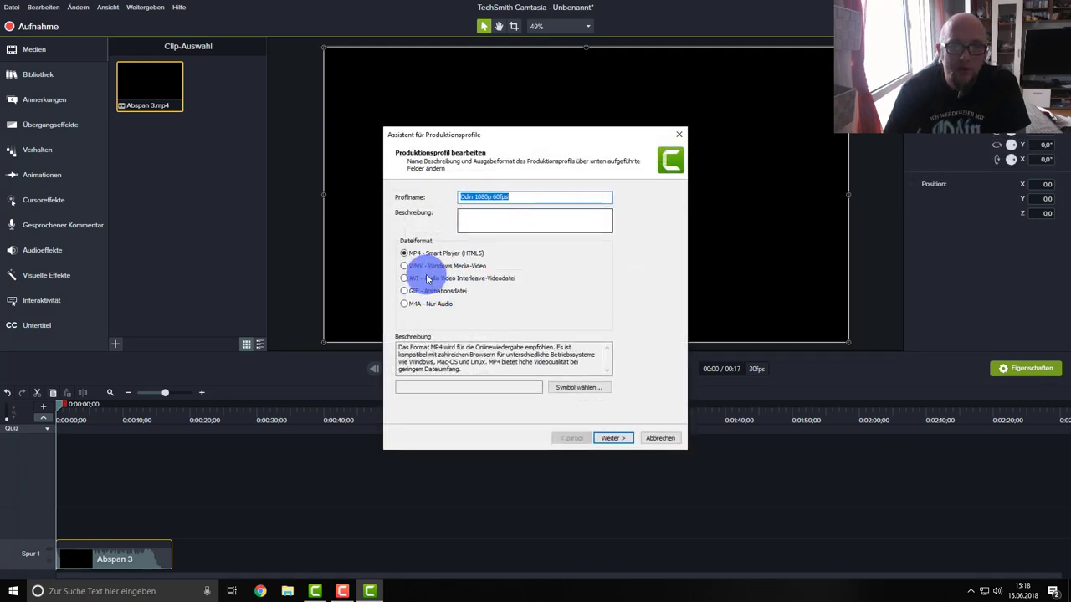
click(613, 436)
click(596, 191)
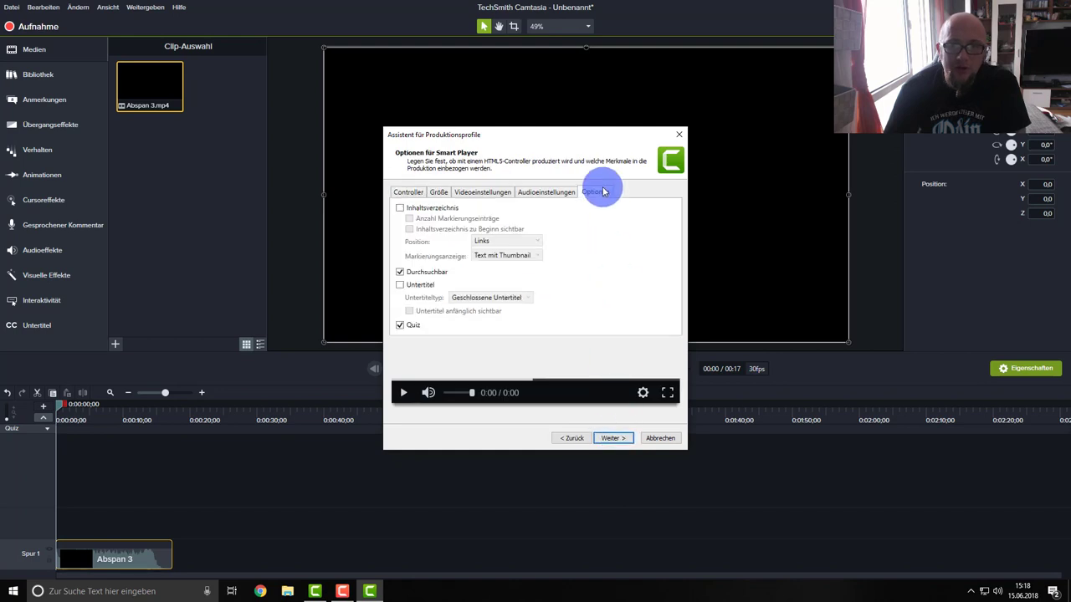
click(544, 192)
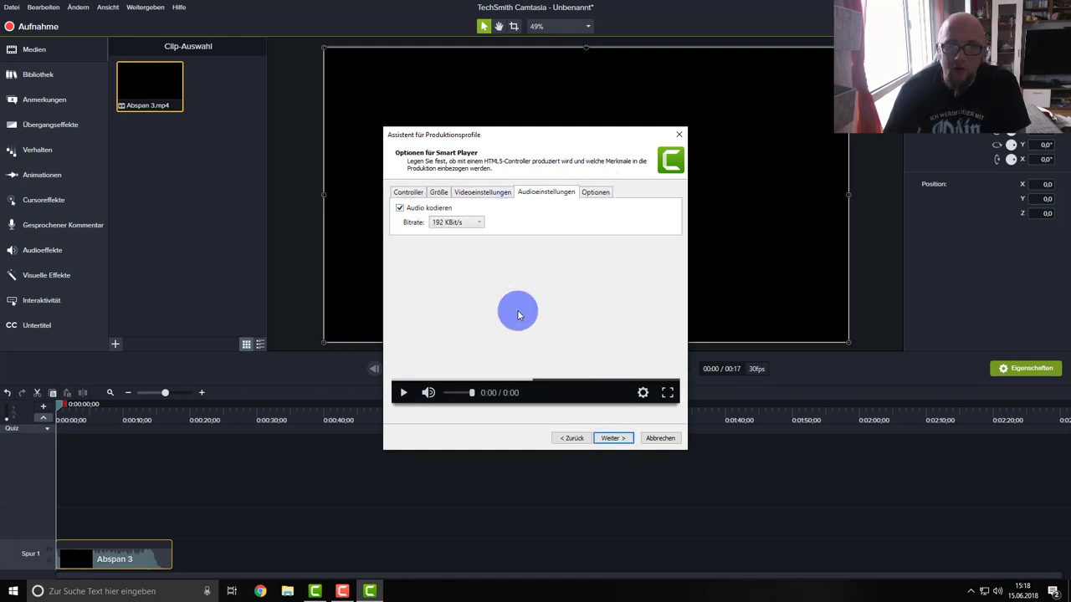
- Disable the watermark in the profile's video options, finish the profile wizard and close the profile manager
click(613, 438)
click(405, 240)
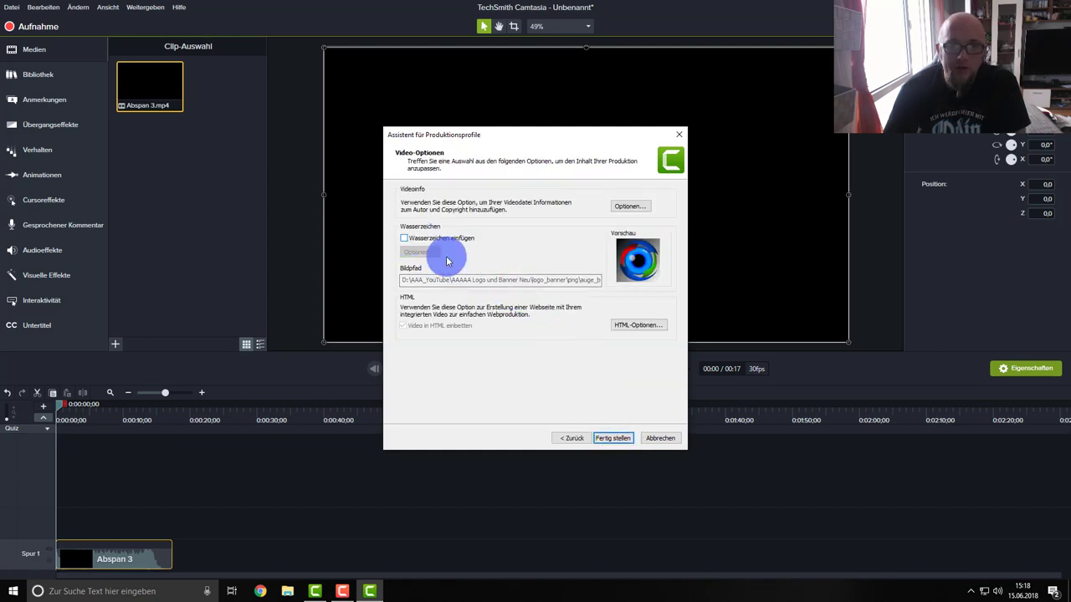
click(613, 437)
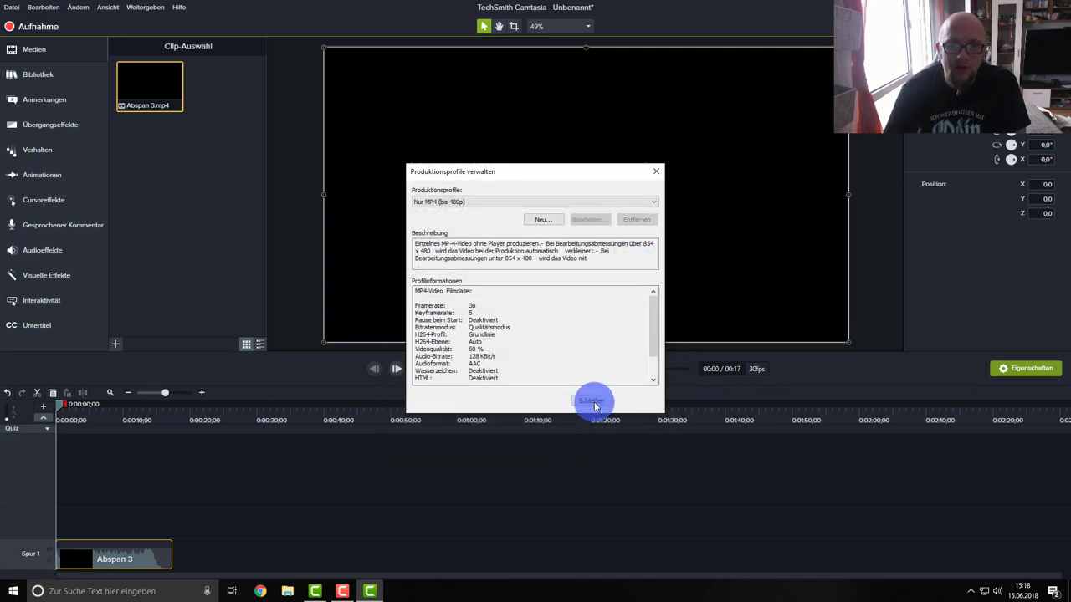
click(656, 171)
- Reopen the Odin 1080p 60fps profile for editing and check the watermark setting in its video options
click(1033, 26)
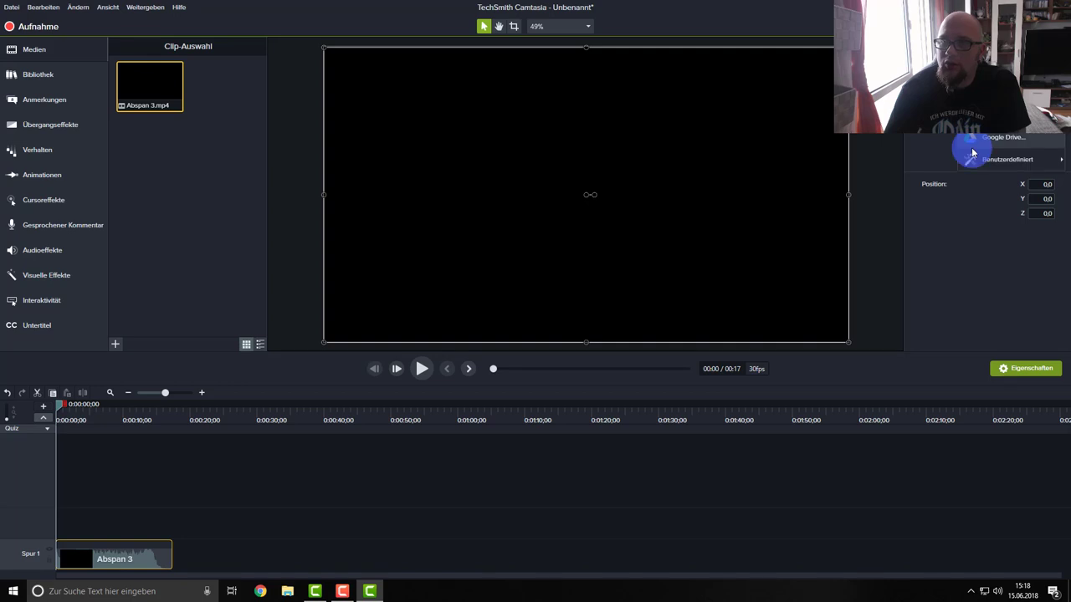
mouse_move(966, 160)
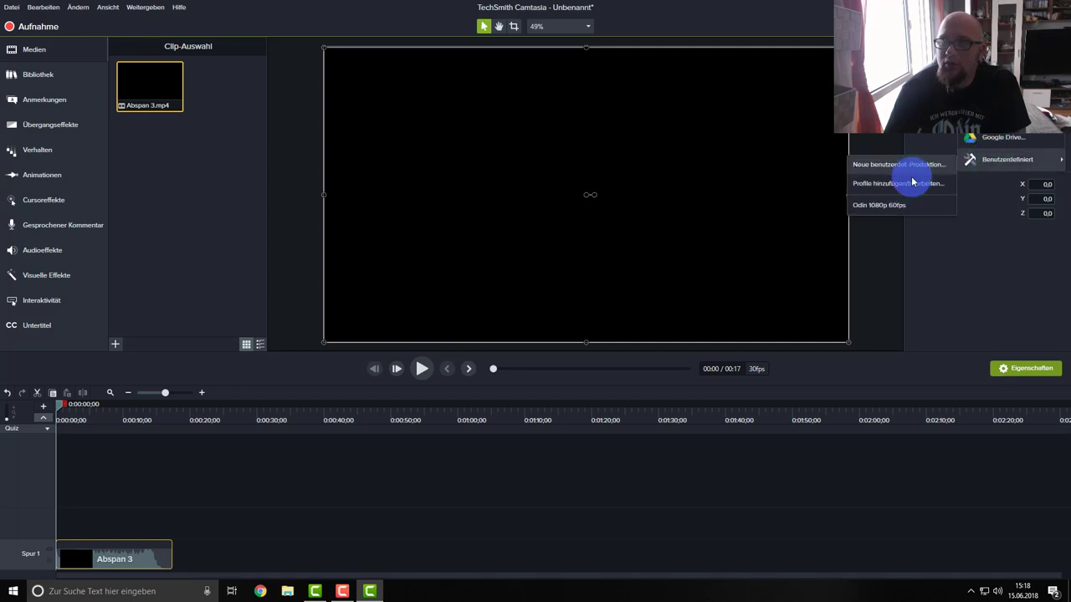
click(904, 183)
click(488, 204)
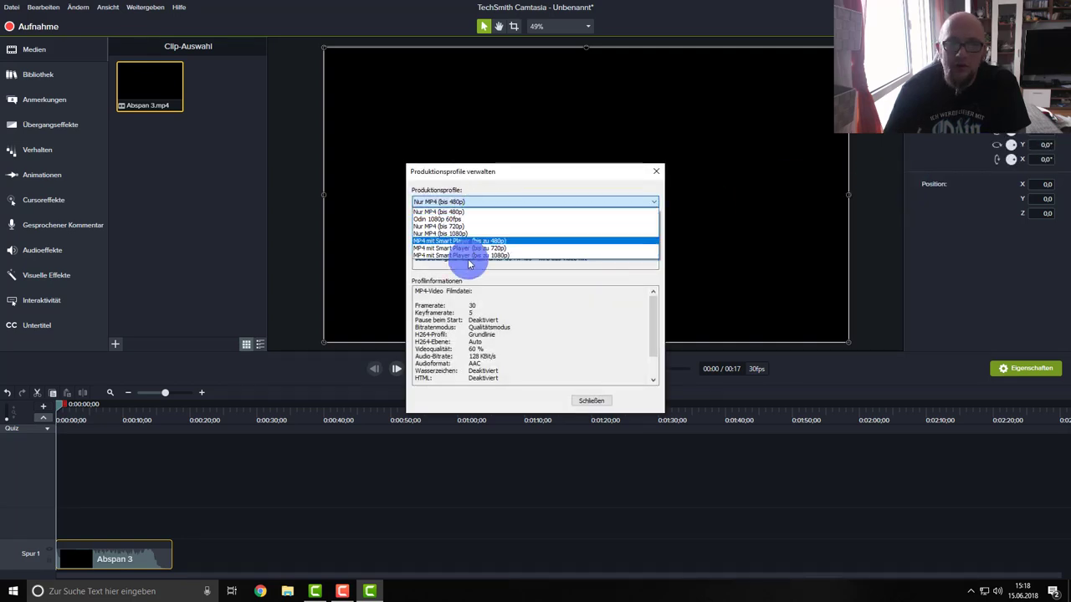
click(453, 220)
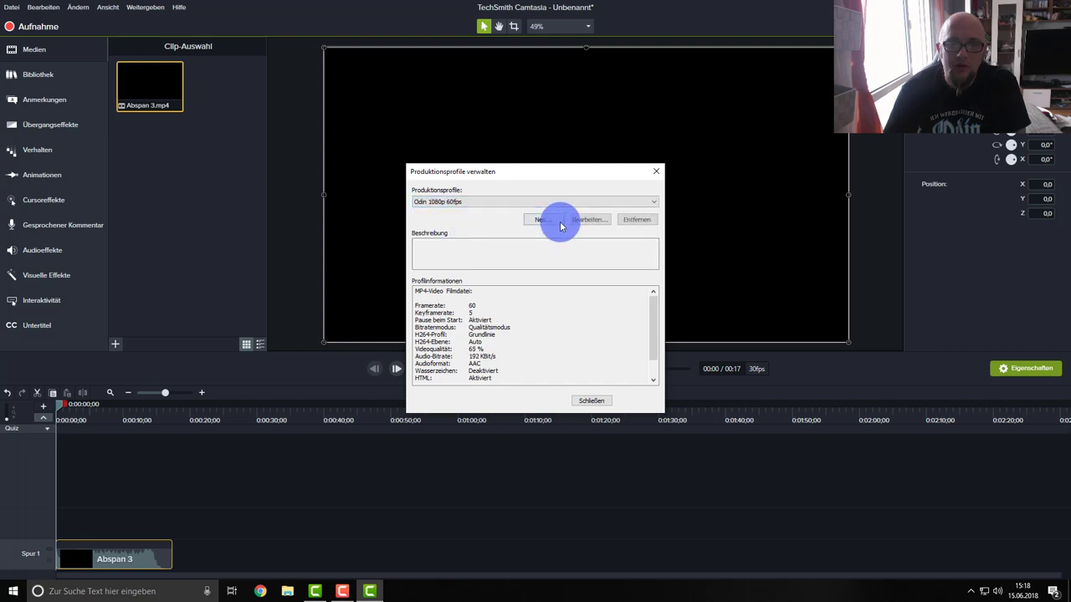
click(593, 221)
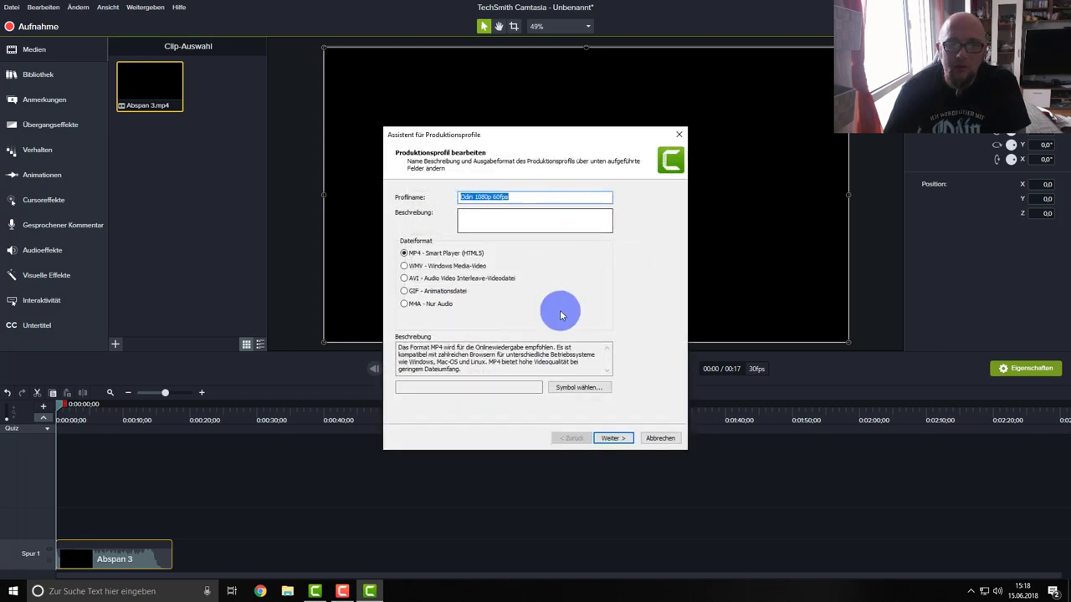
click(622, 437)
click(621, 439)
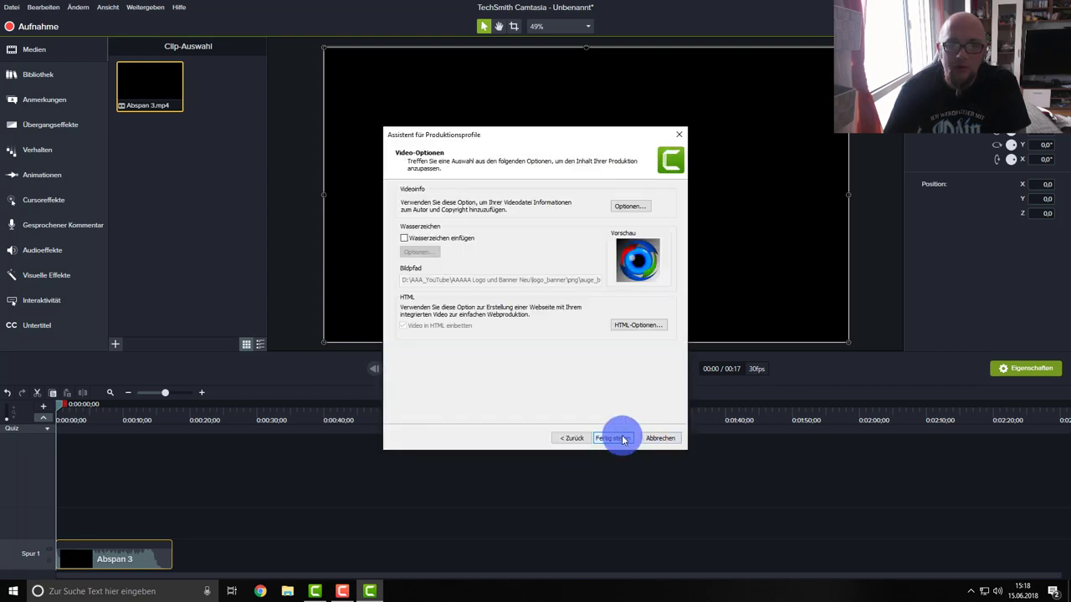
- Toggle the profile's watermark option, leave it disabled, finish the wizard and close the profile manager
click(404, 240)
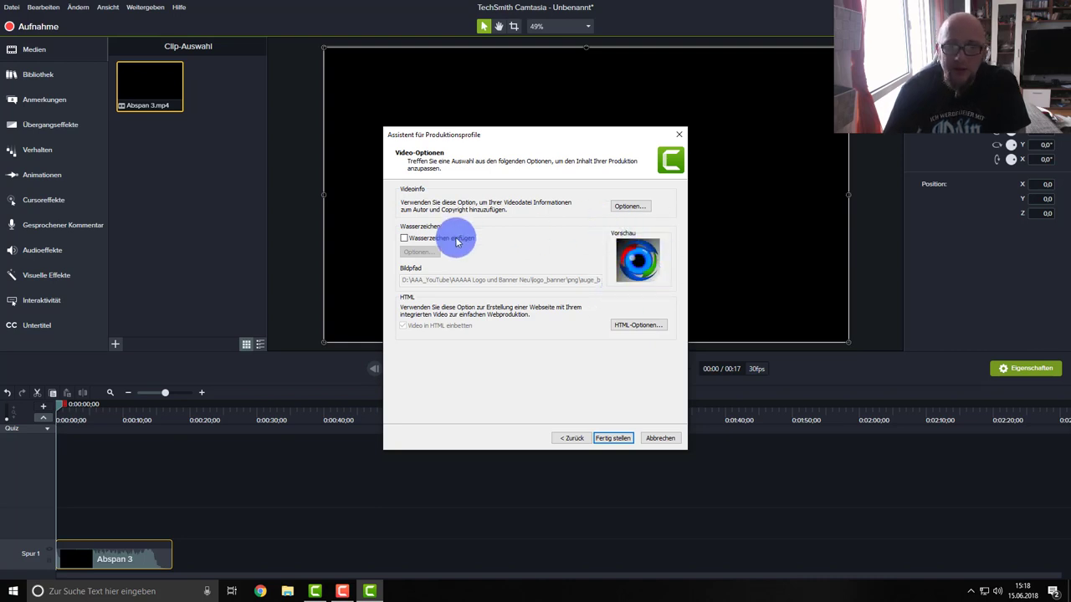
click(407, 243)
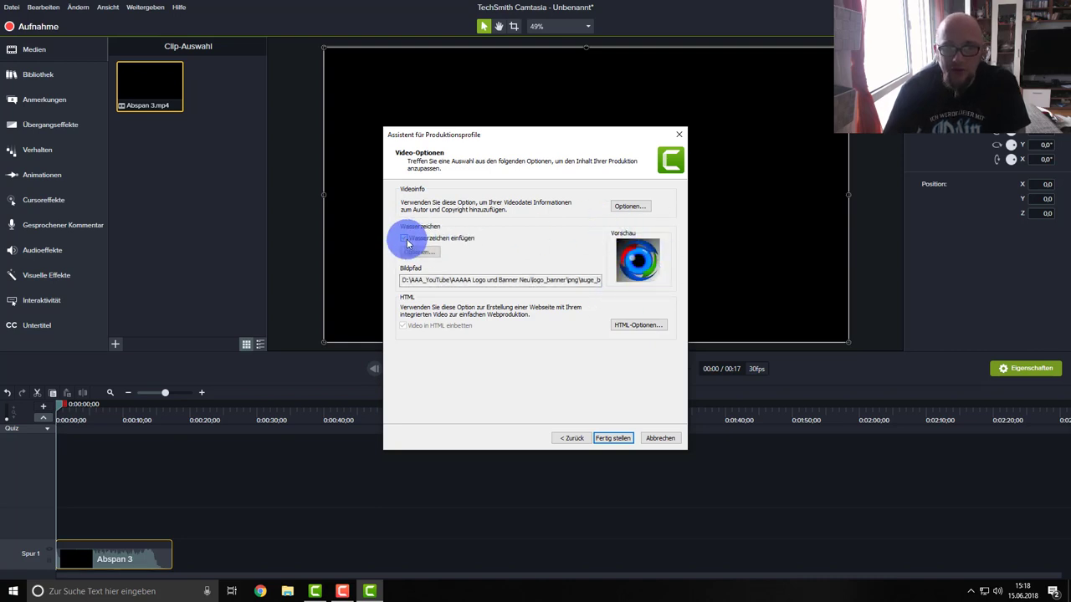
click(405, 239)
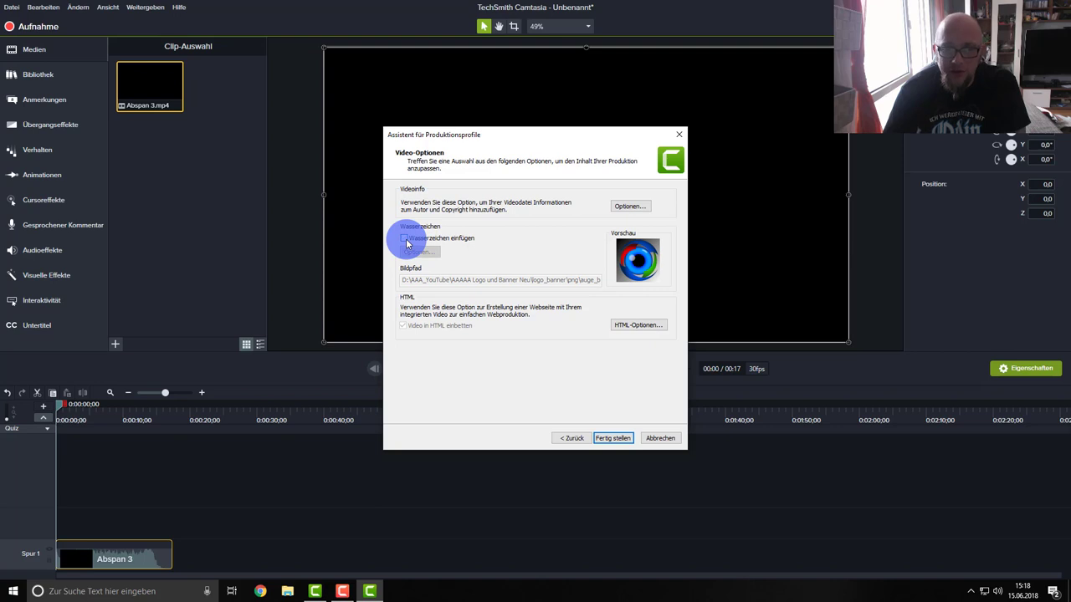
click(614, 438)
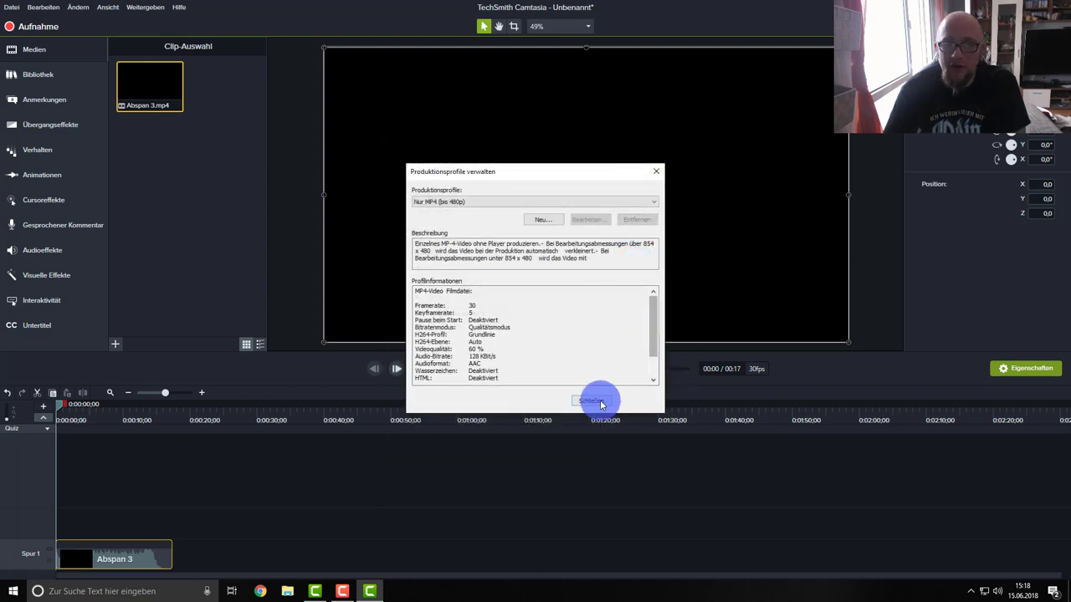
click(597, 403)
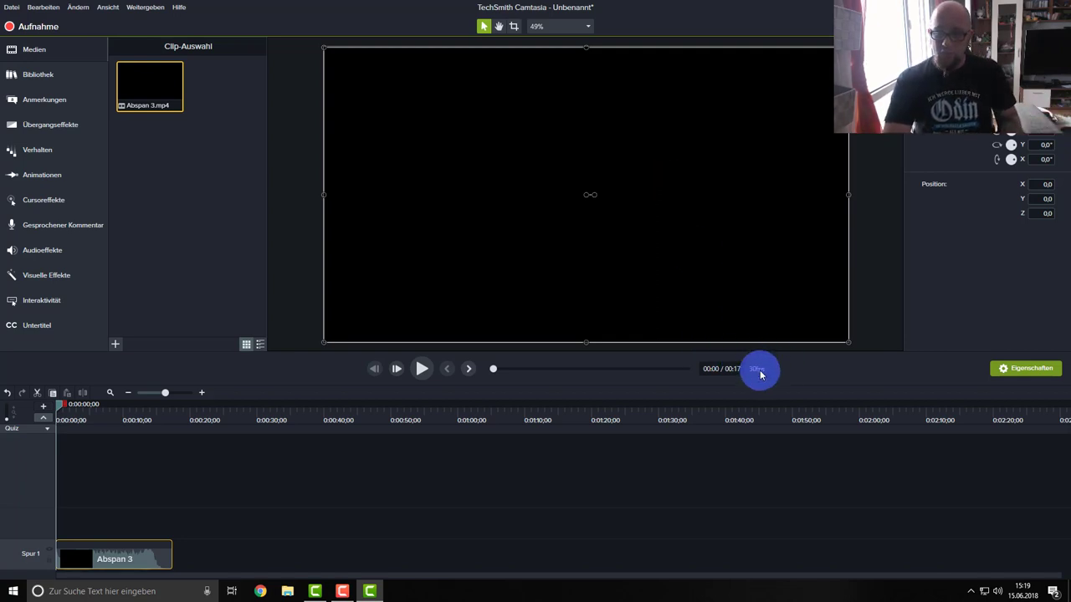
- Set the project's frame rate to 60 fps in the project settings and apply it
right_click(748, 279)
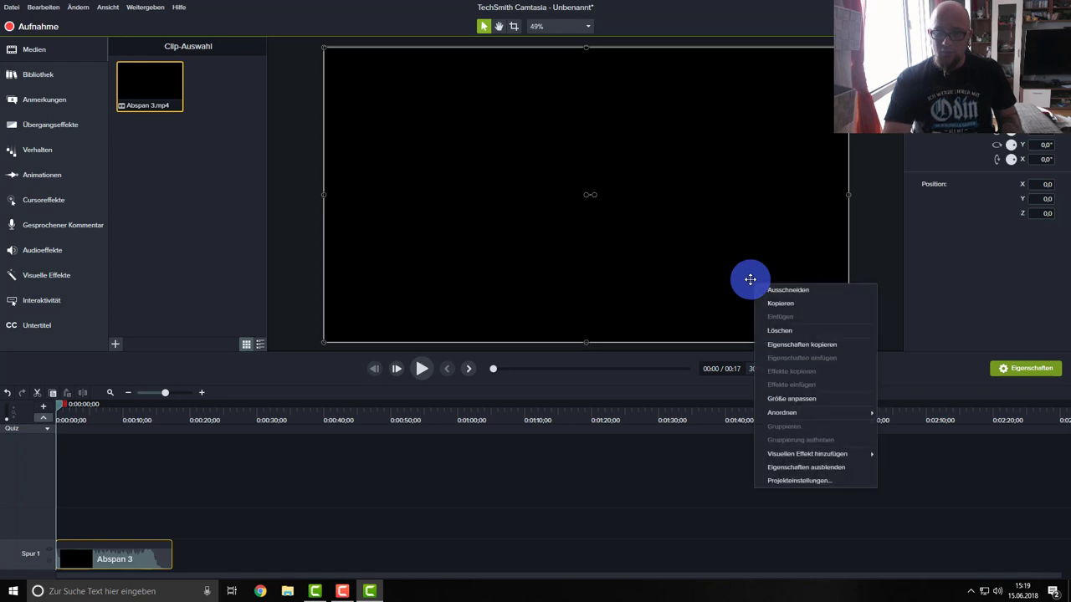
click(797, 481)
click(612, 320)
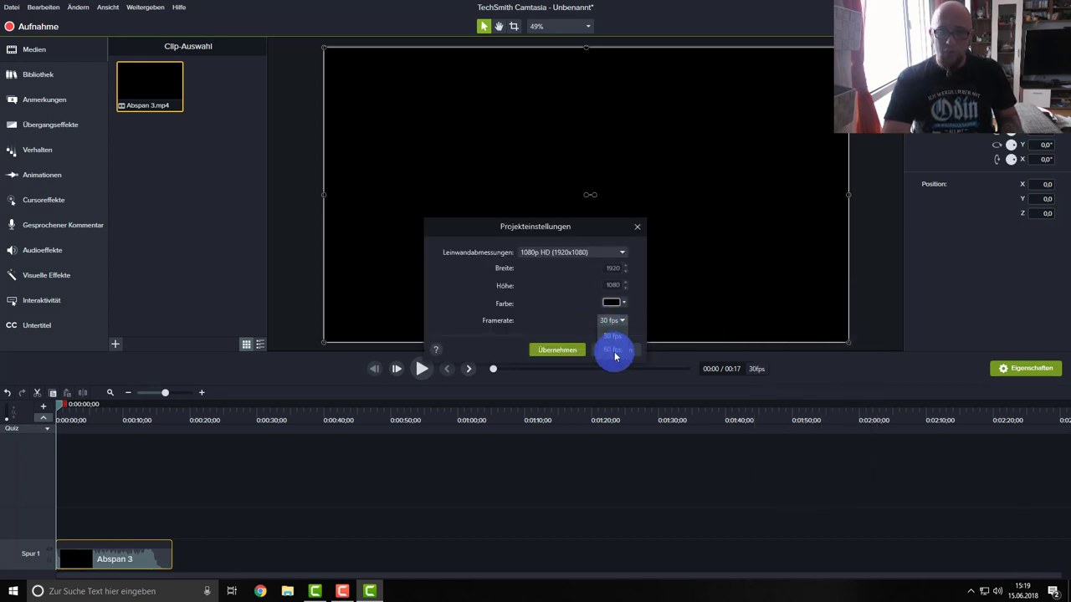
click(614, 351)
click(552, 350)
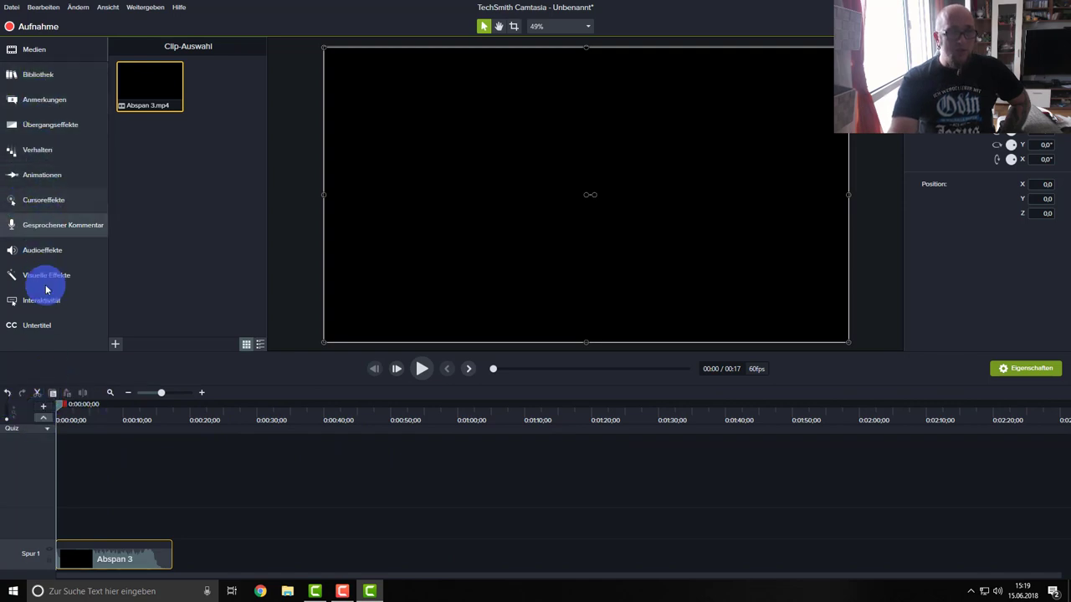
- Show the media bin and the Camtasia 2018 library, and deselect the clip on the timeline
click(38, 49)
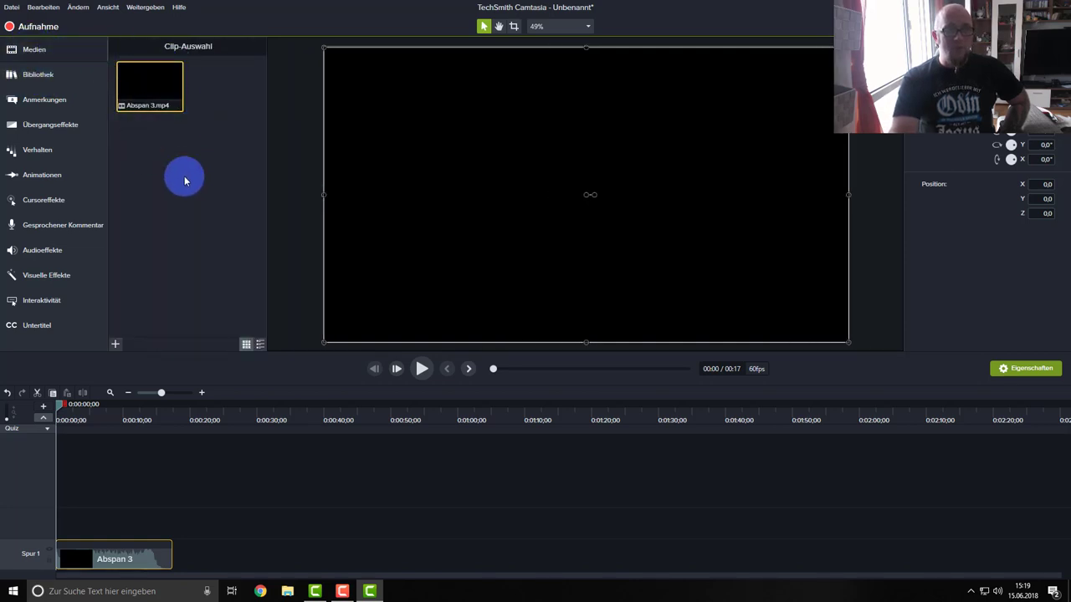
click(47, 72)
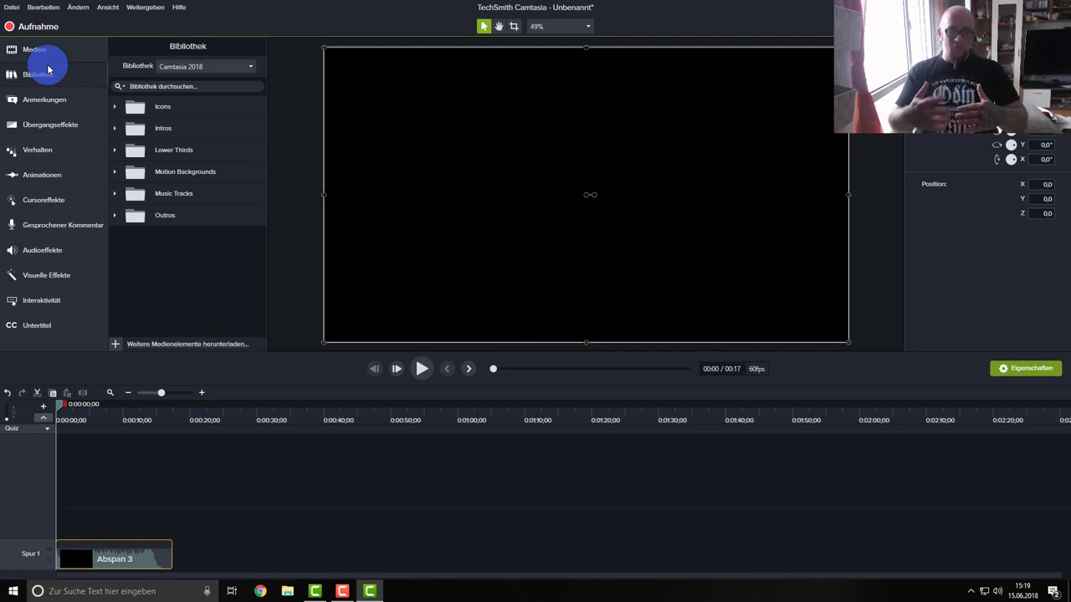
click(137, 463)
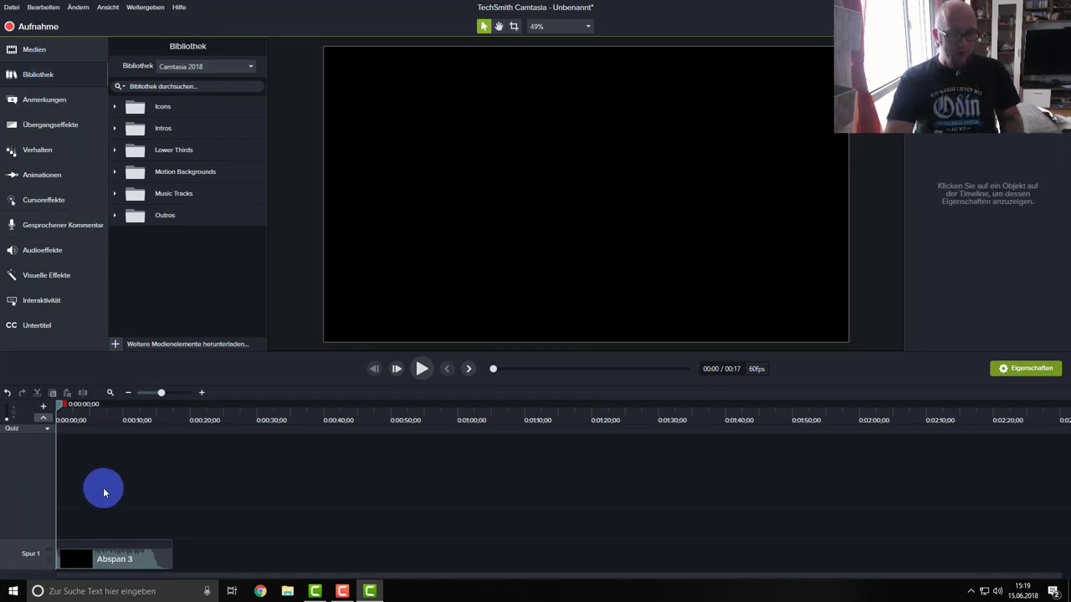
- Place a quiz on the Abspan 3 clip at about 11 seconds and delete it
click(141, 556)
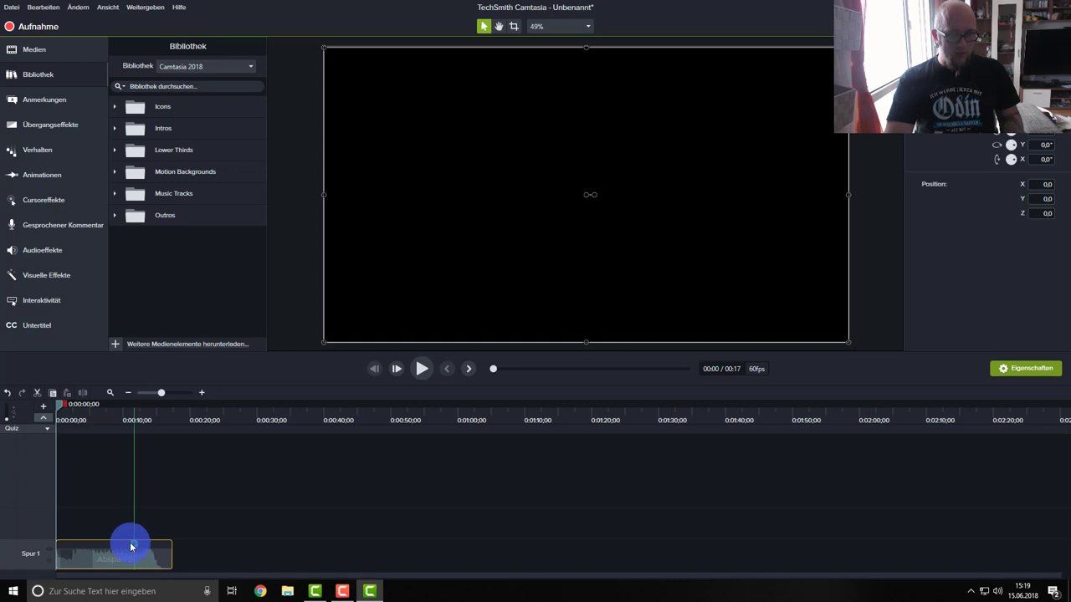
drag(129, 552, 152, 546)
right_click(147, 546)
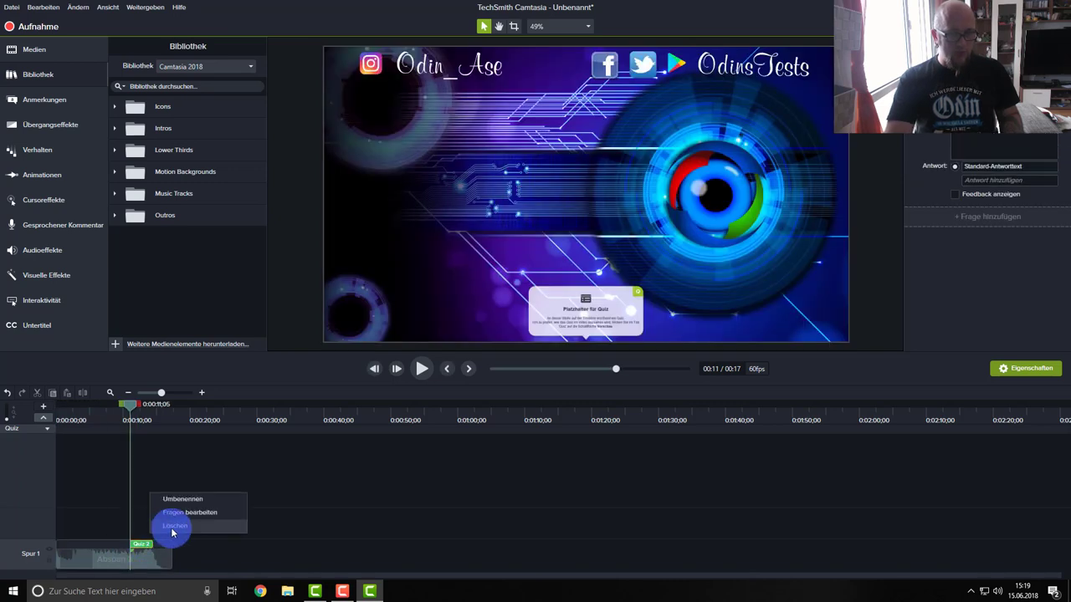
click(173, 525)
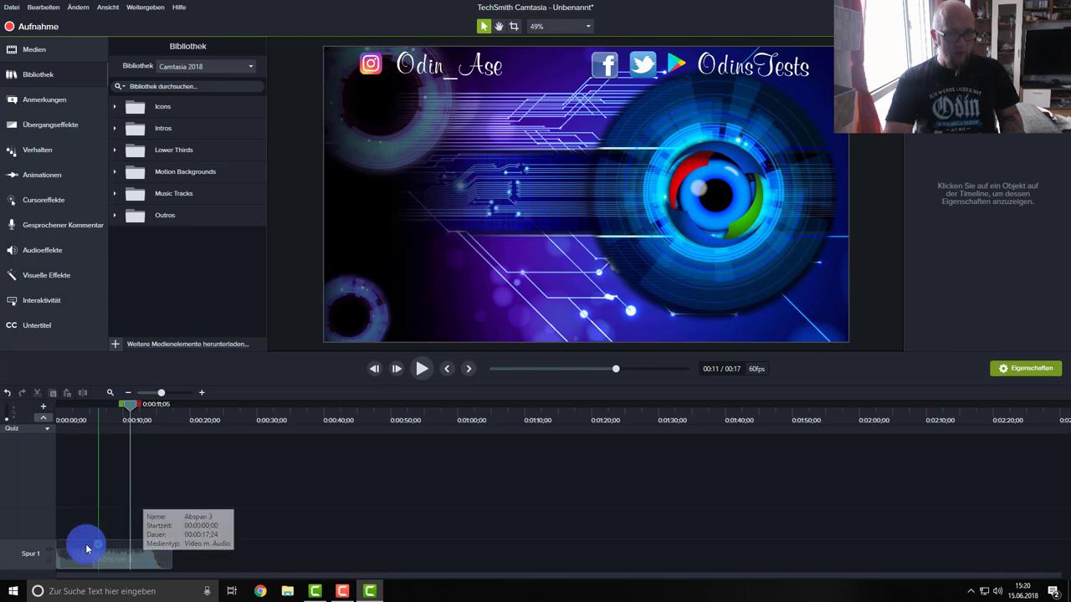
drag(107, 552, 106, 552)
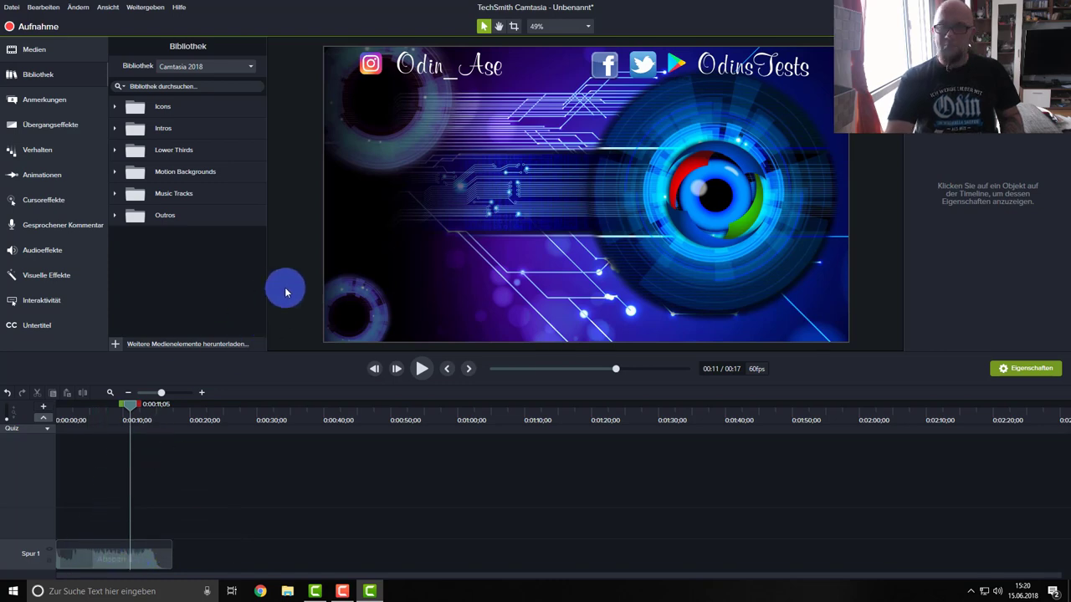
- Hide the properties area beside the canvas
click(1014, 369)
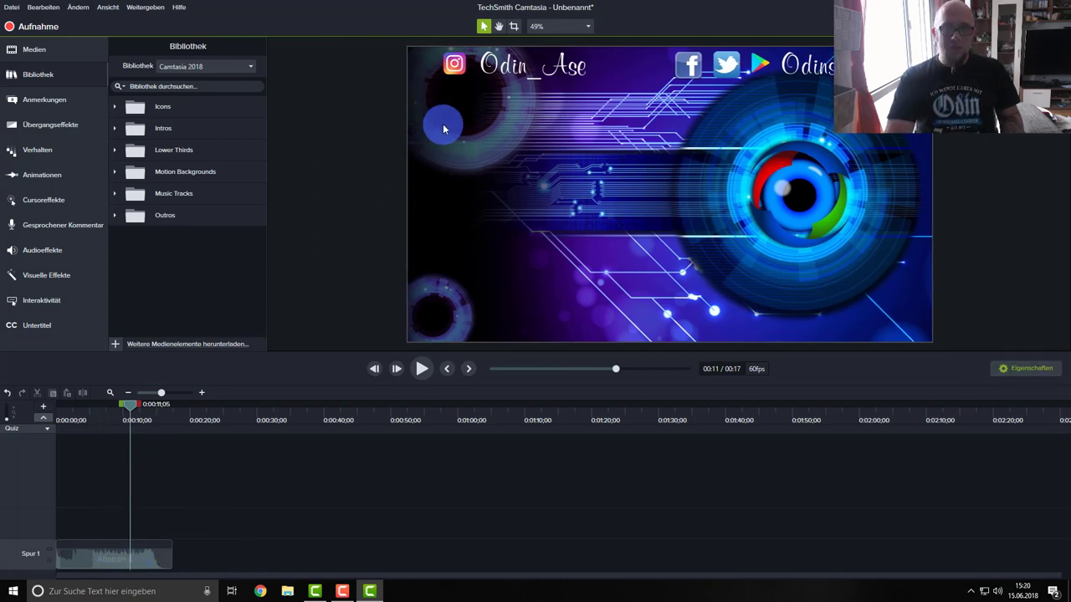